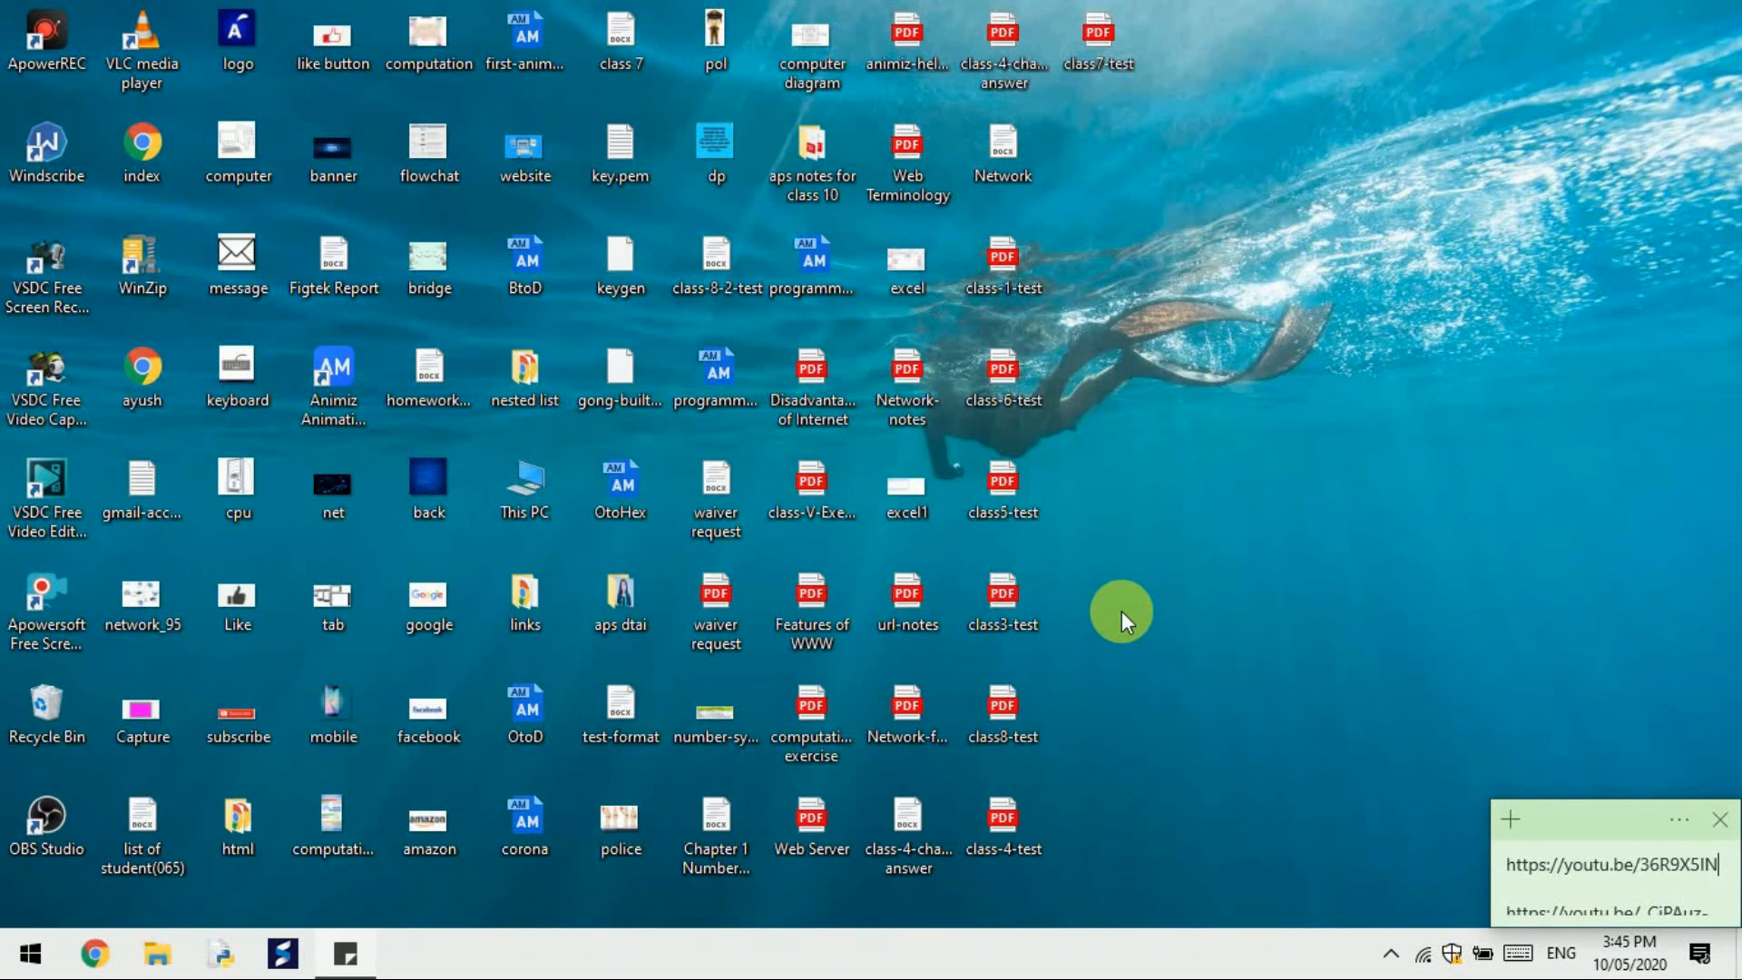
Search Windows for the Excel program using the term msexcel, and dismiss the search
left_click(27, 959)
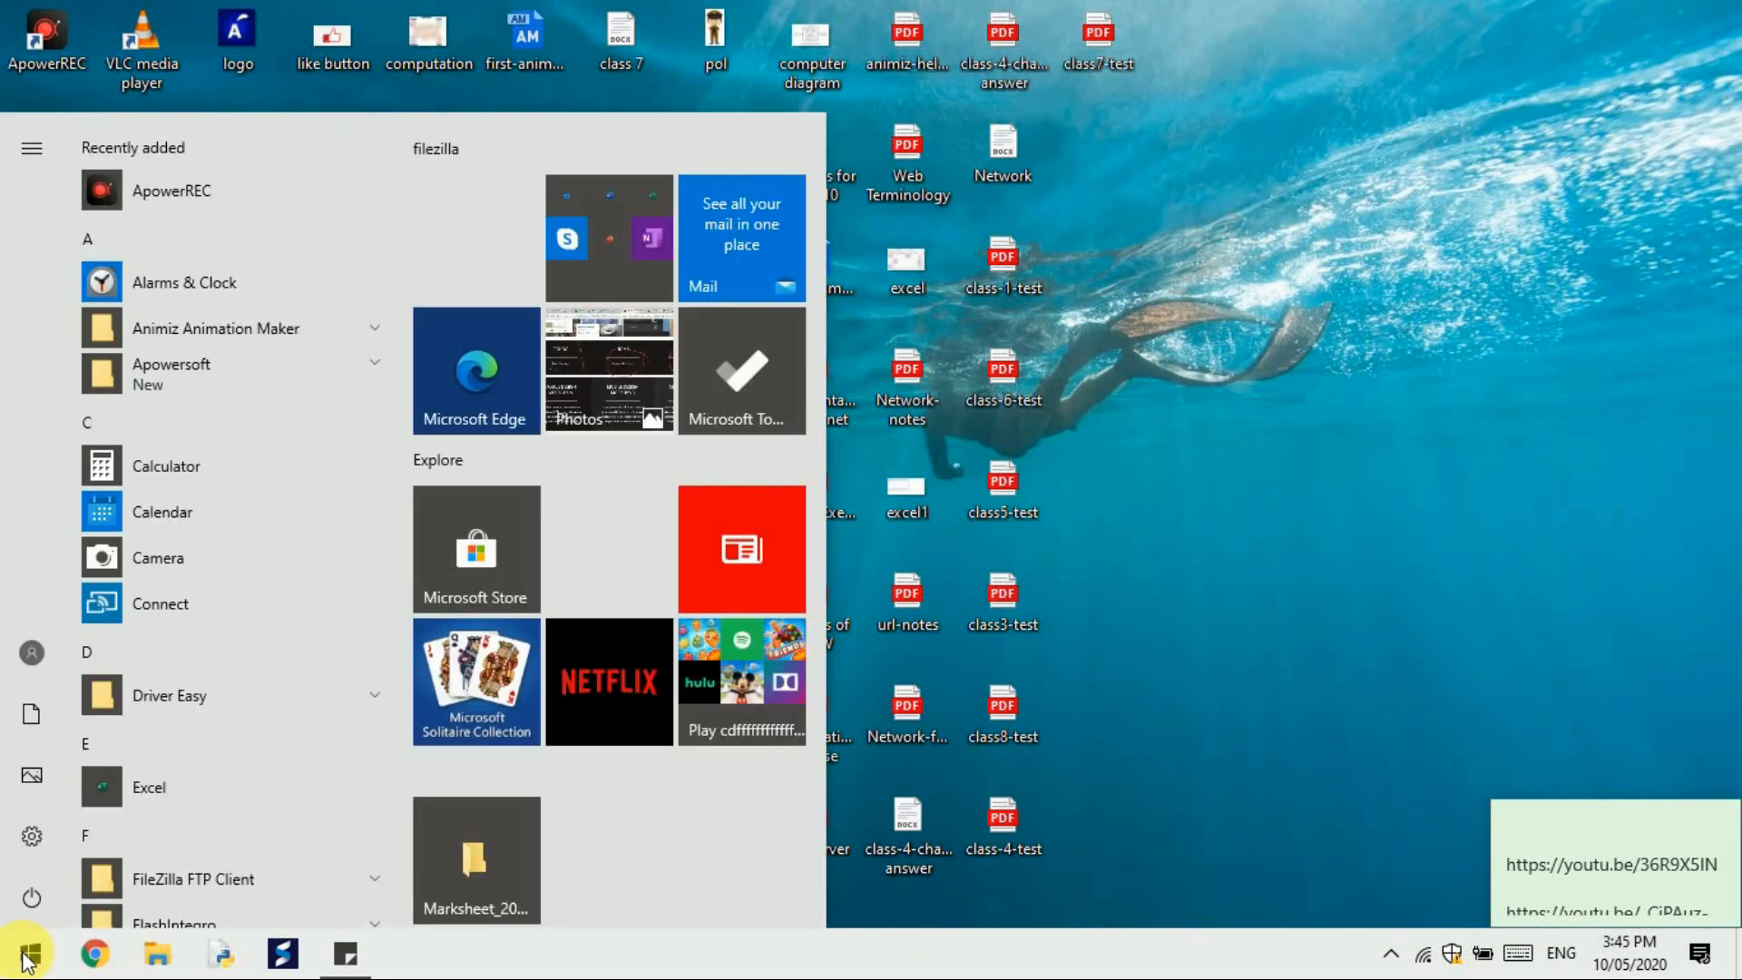
type("msex")
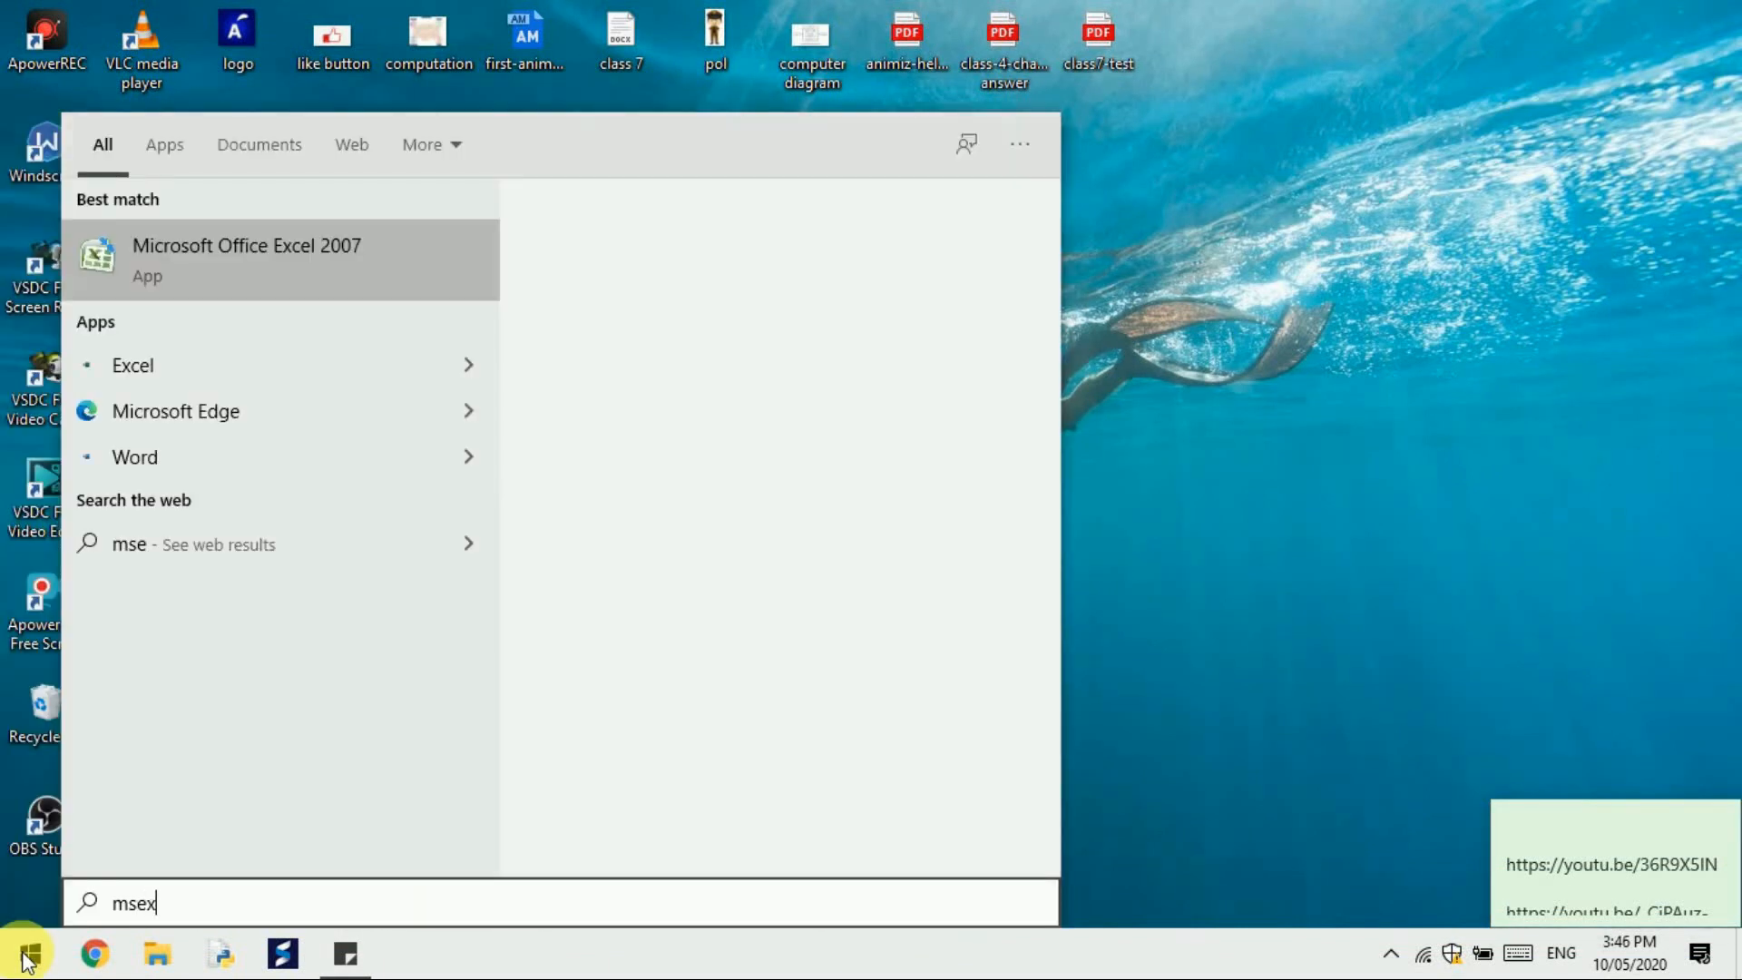
type("cel")
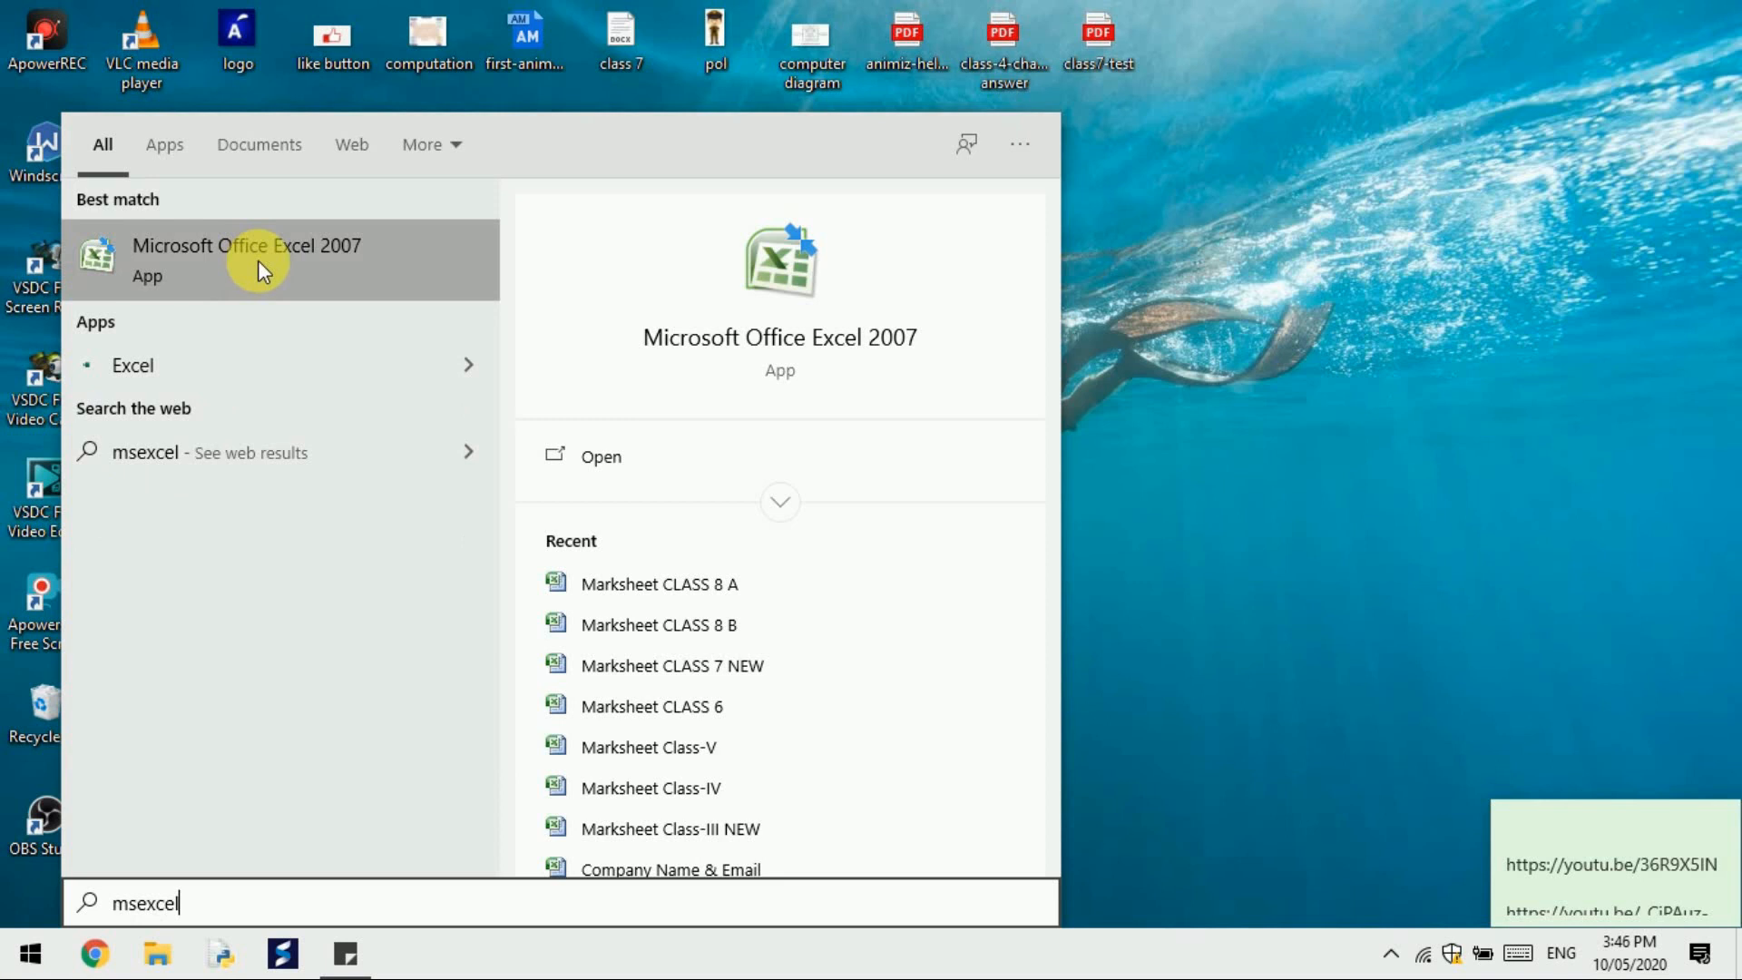
left_click(1215, 510)
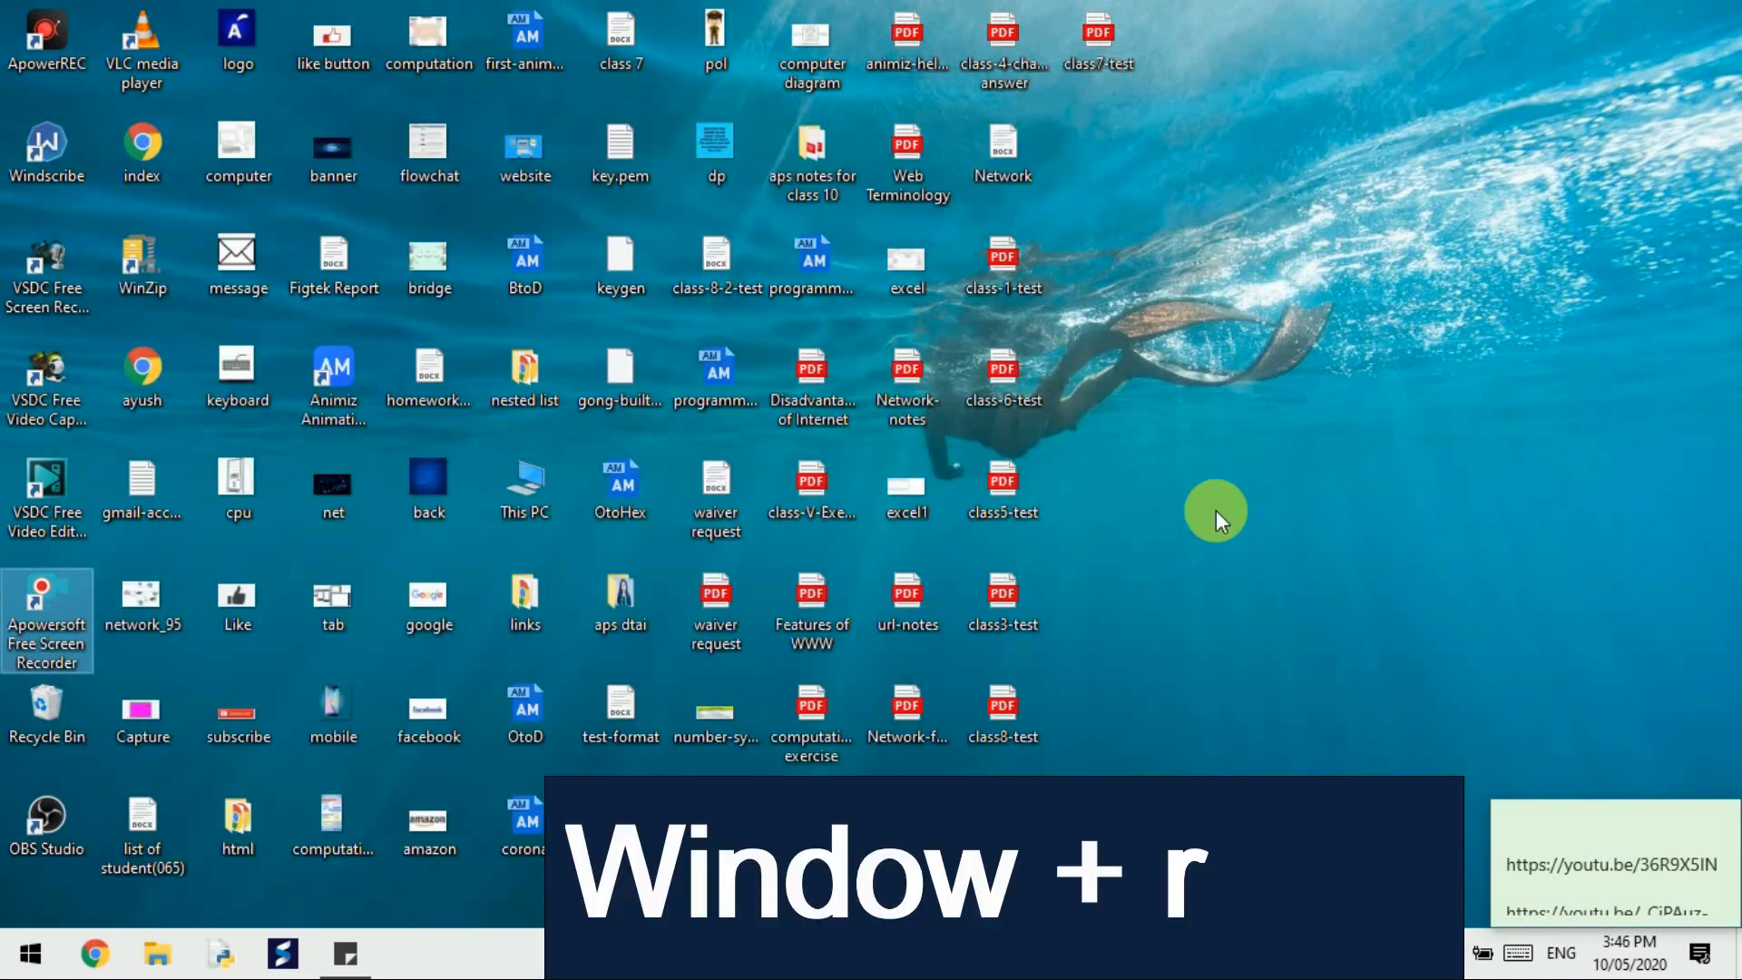
Launch Excel through the Windows Run command by entering excel
key("super+r")
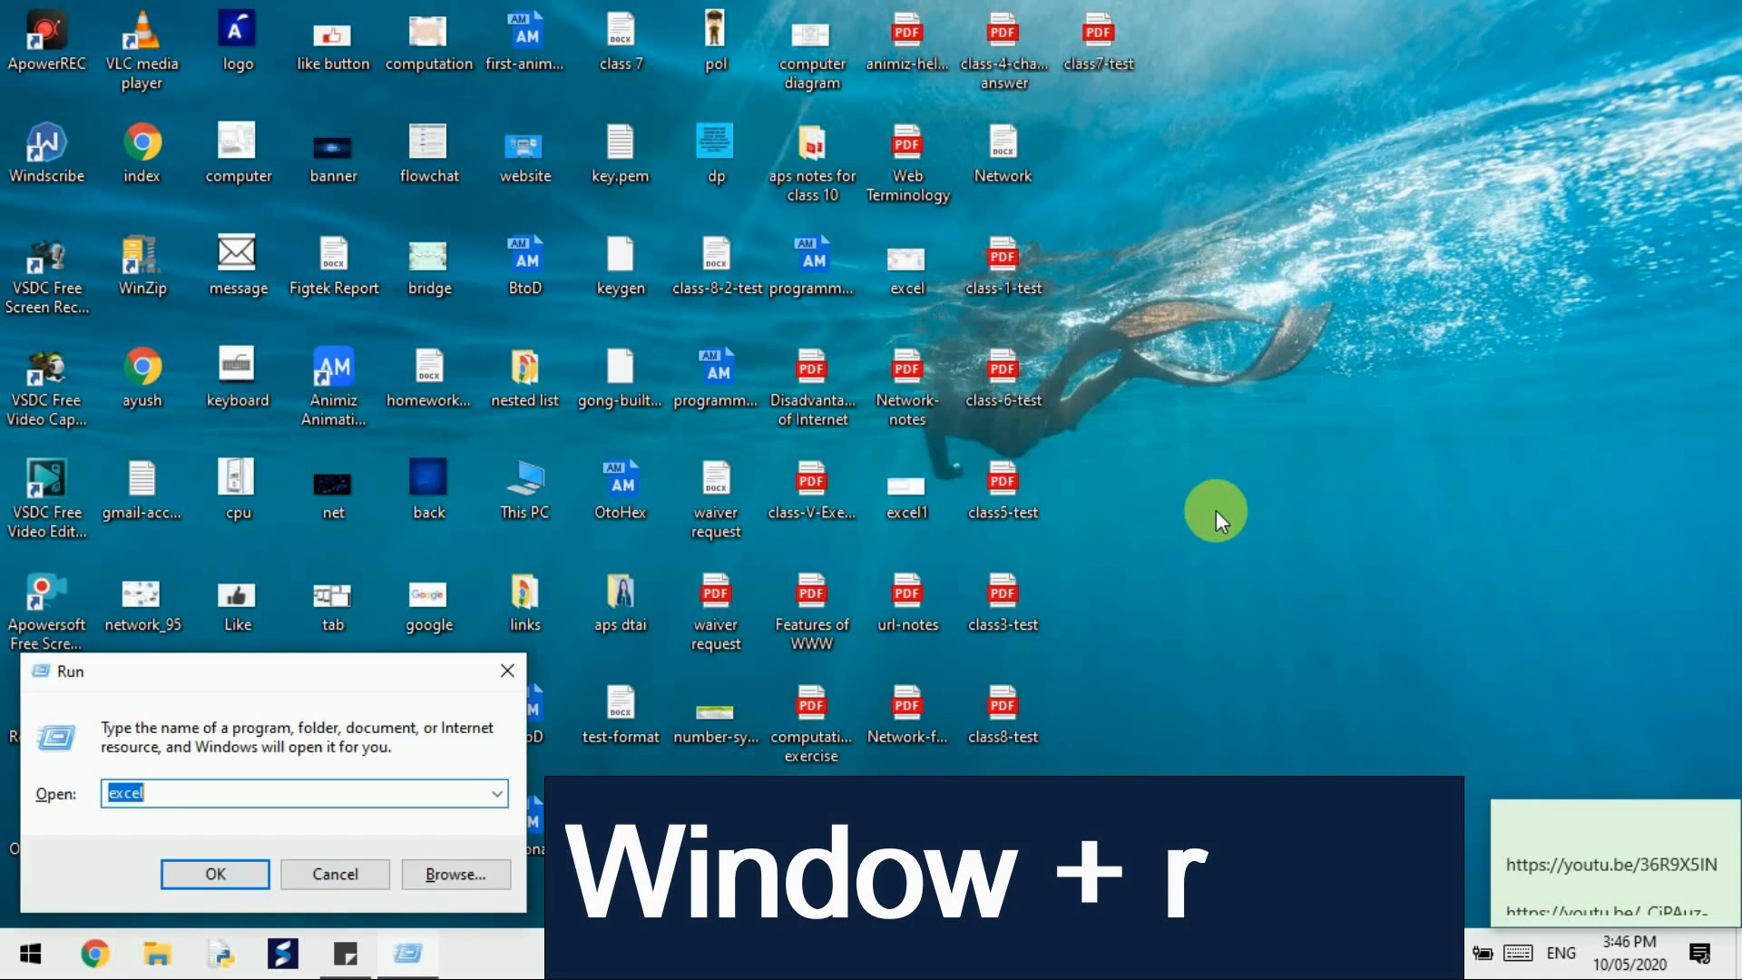
key("BackSpace")
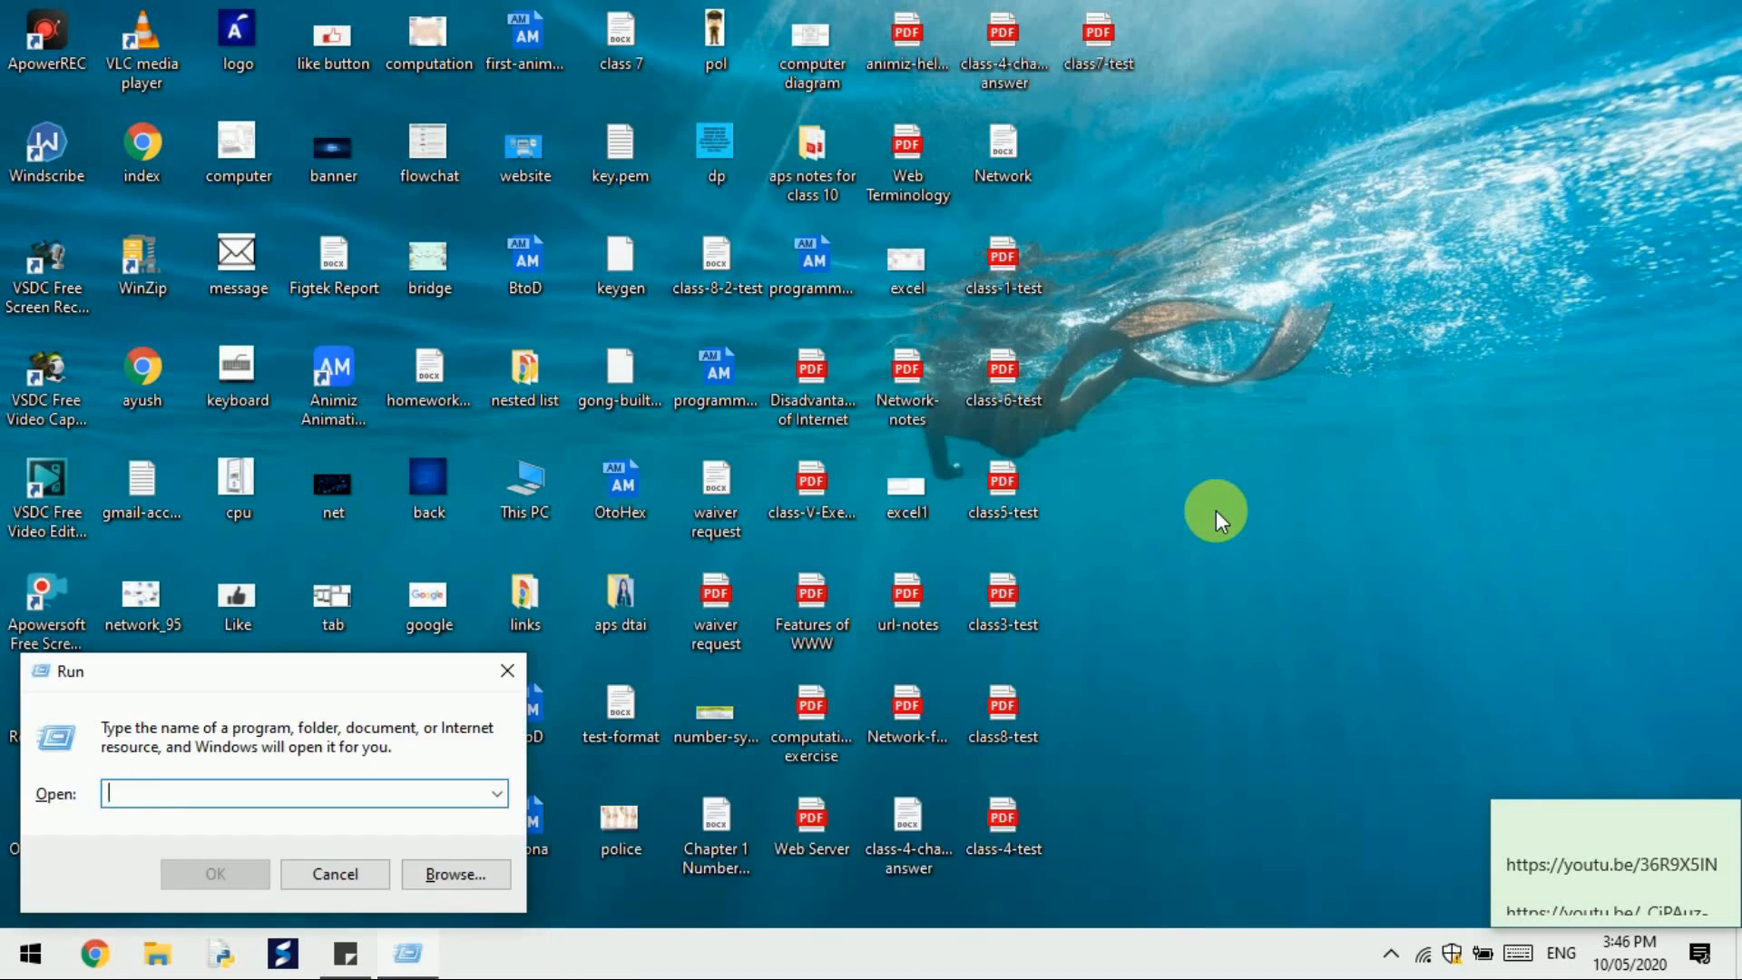
type("e")
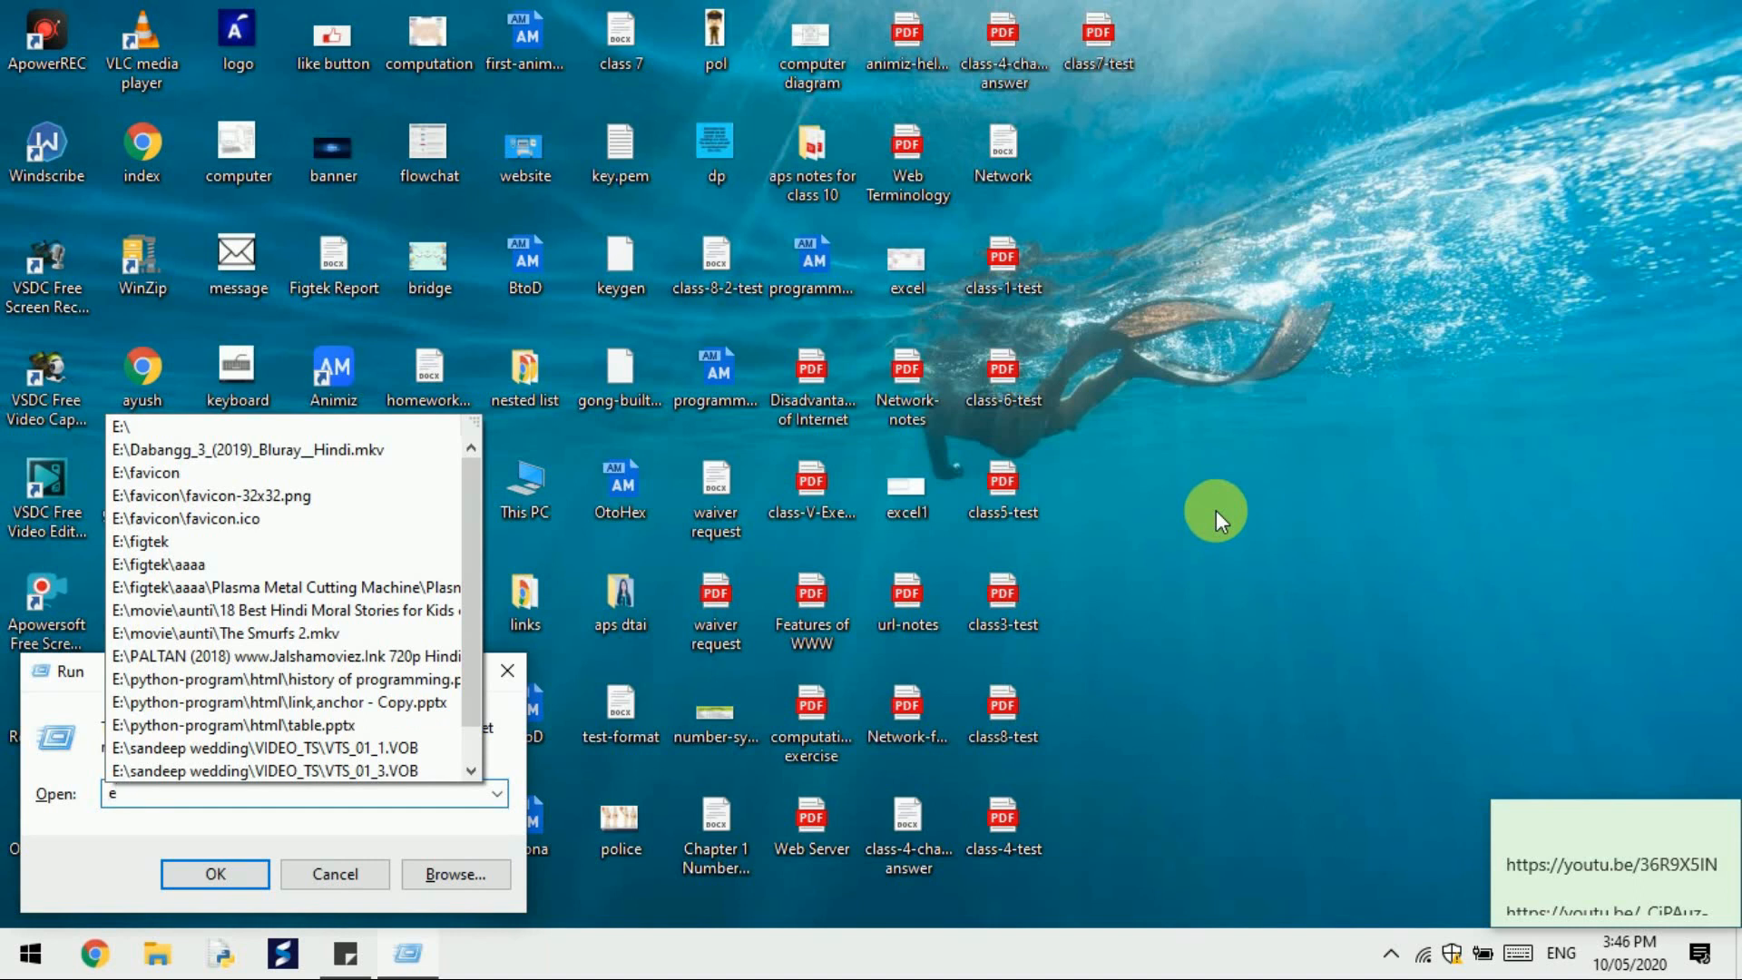
type("xcel")
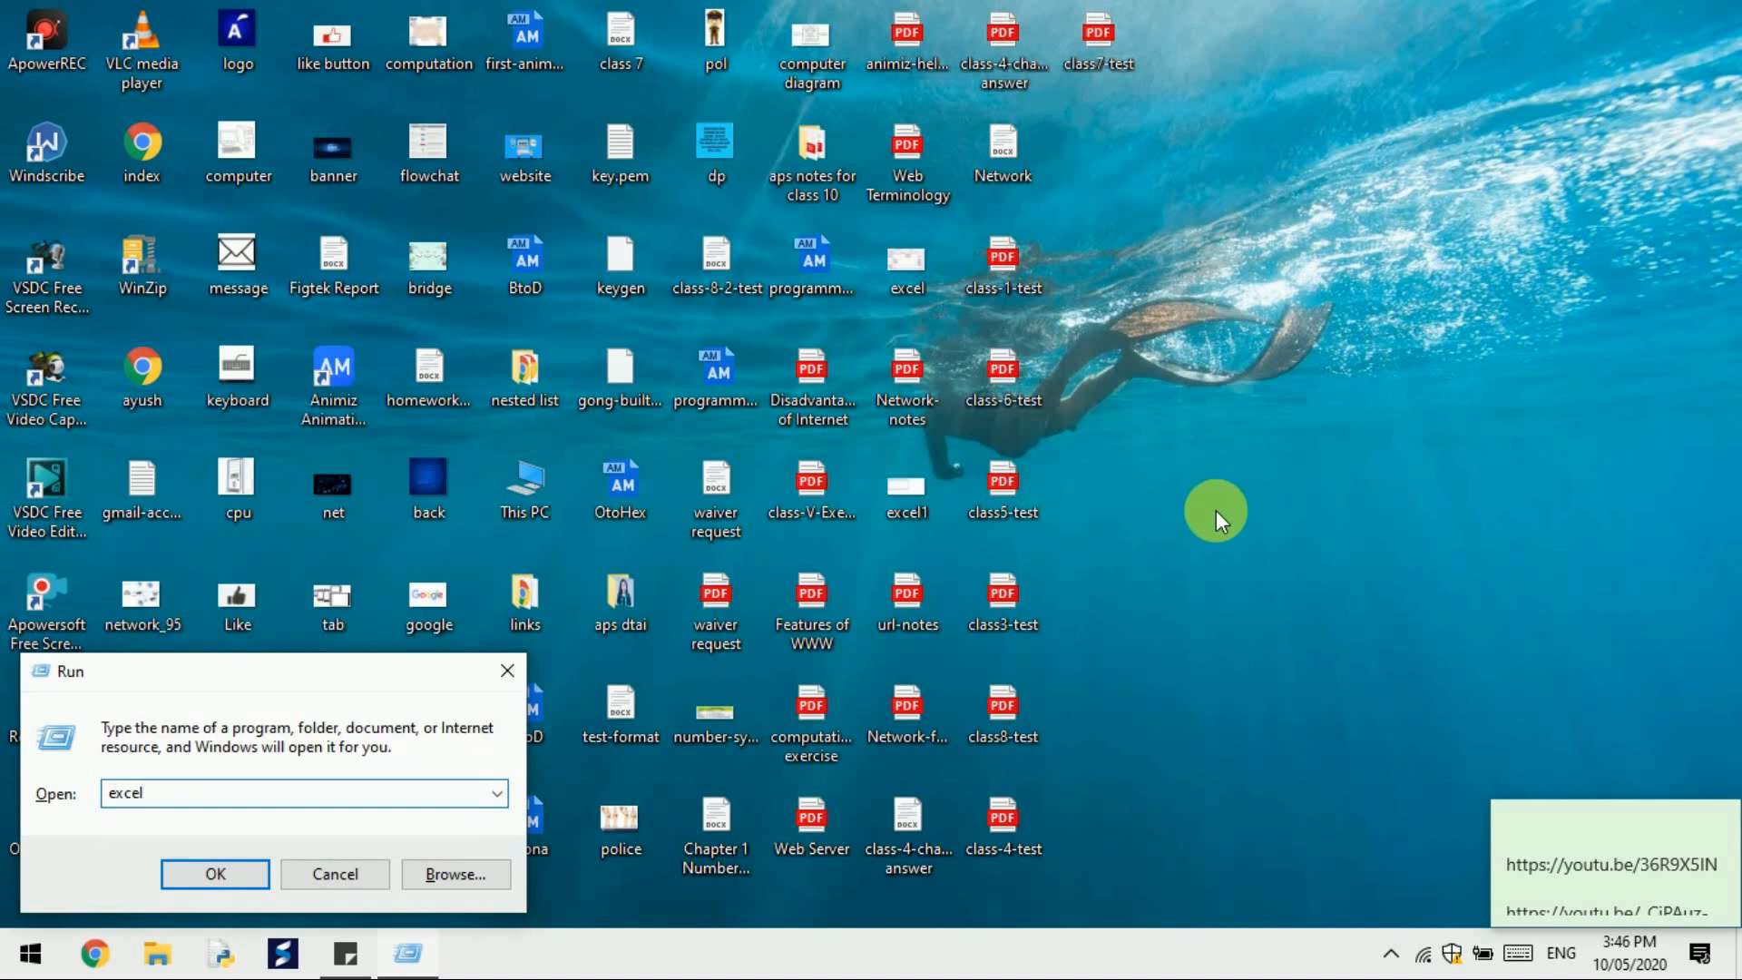
key("Return")
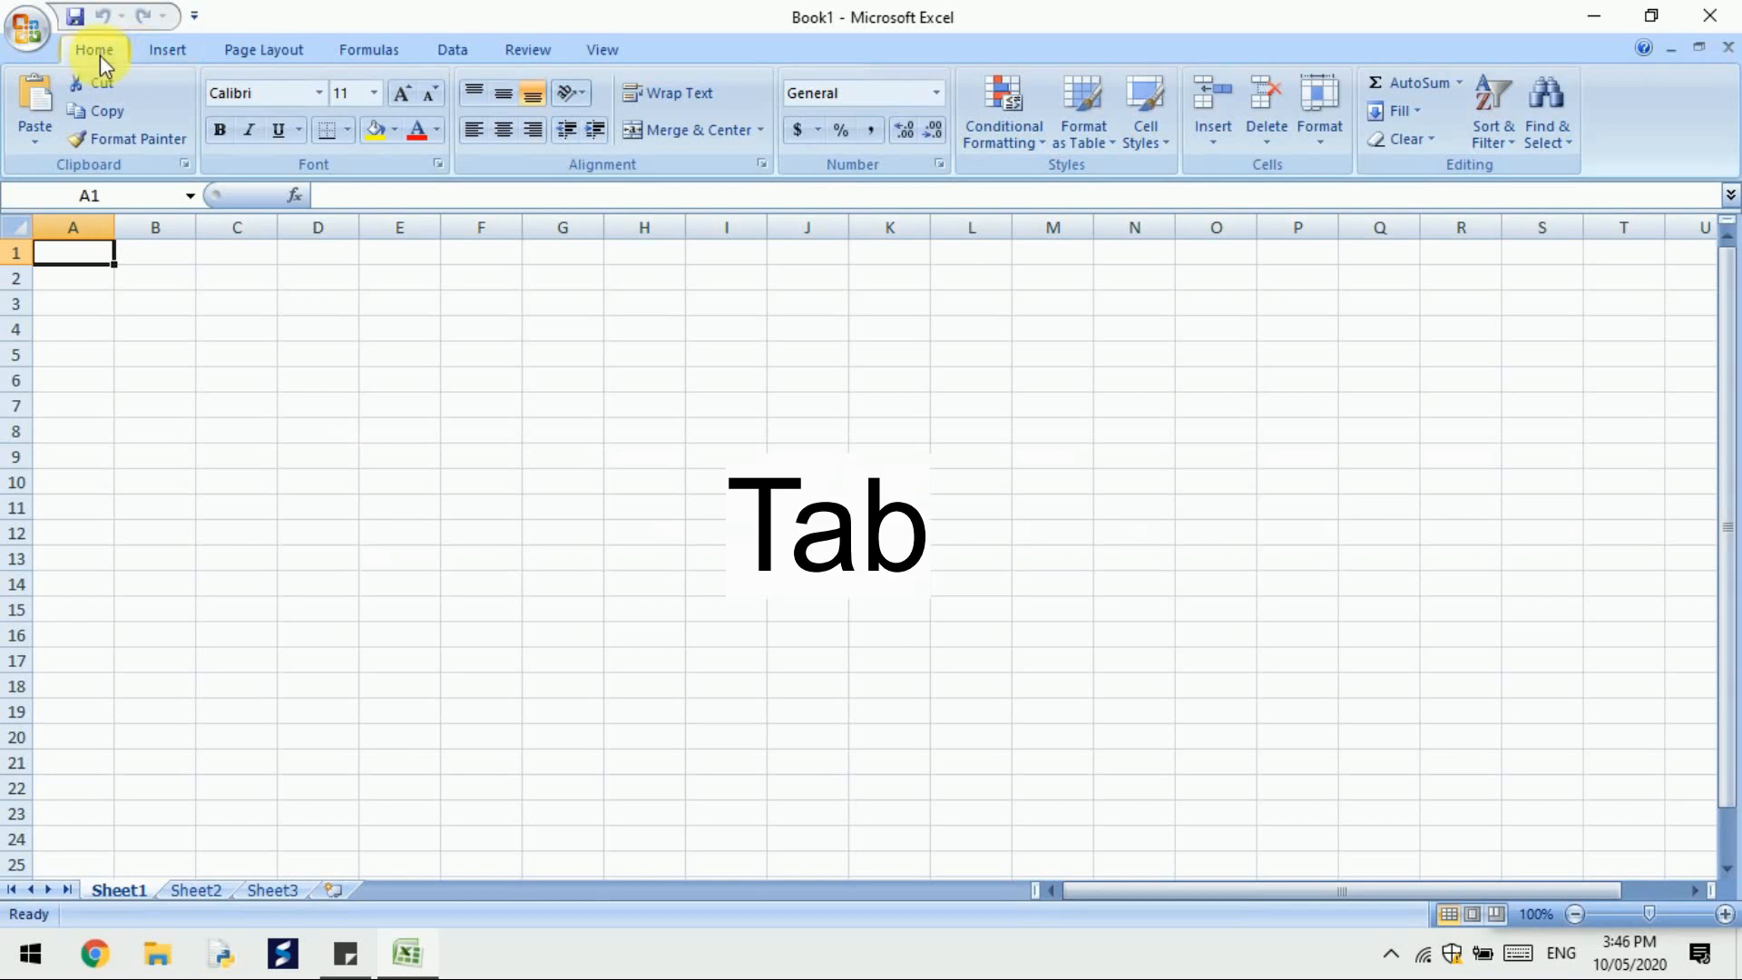
Look through the ribbon's Insert, Page Layout, Formulas, Data, Review and View command sets, finishing on Page Layout
left_click(158, 50)
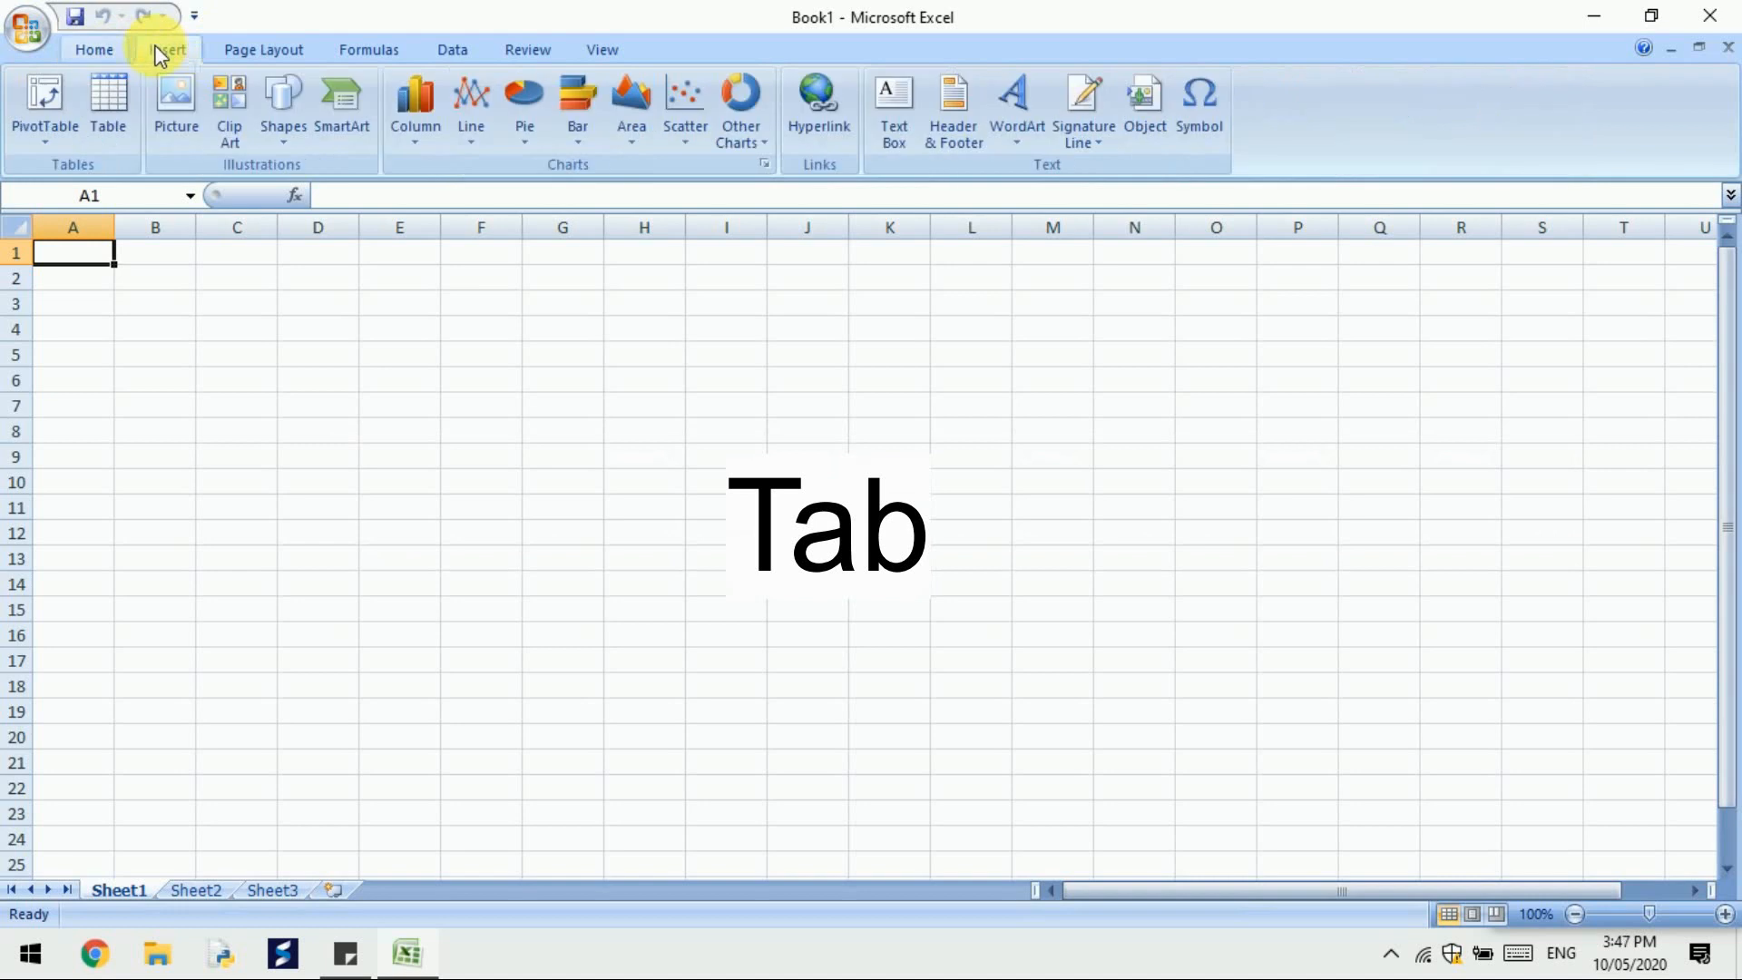
left_click(255, 41)
left_click(364, 41)
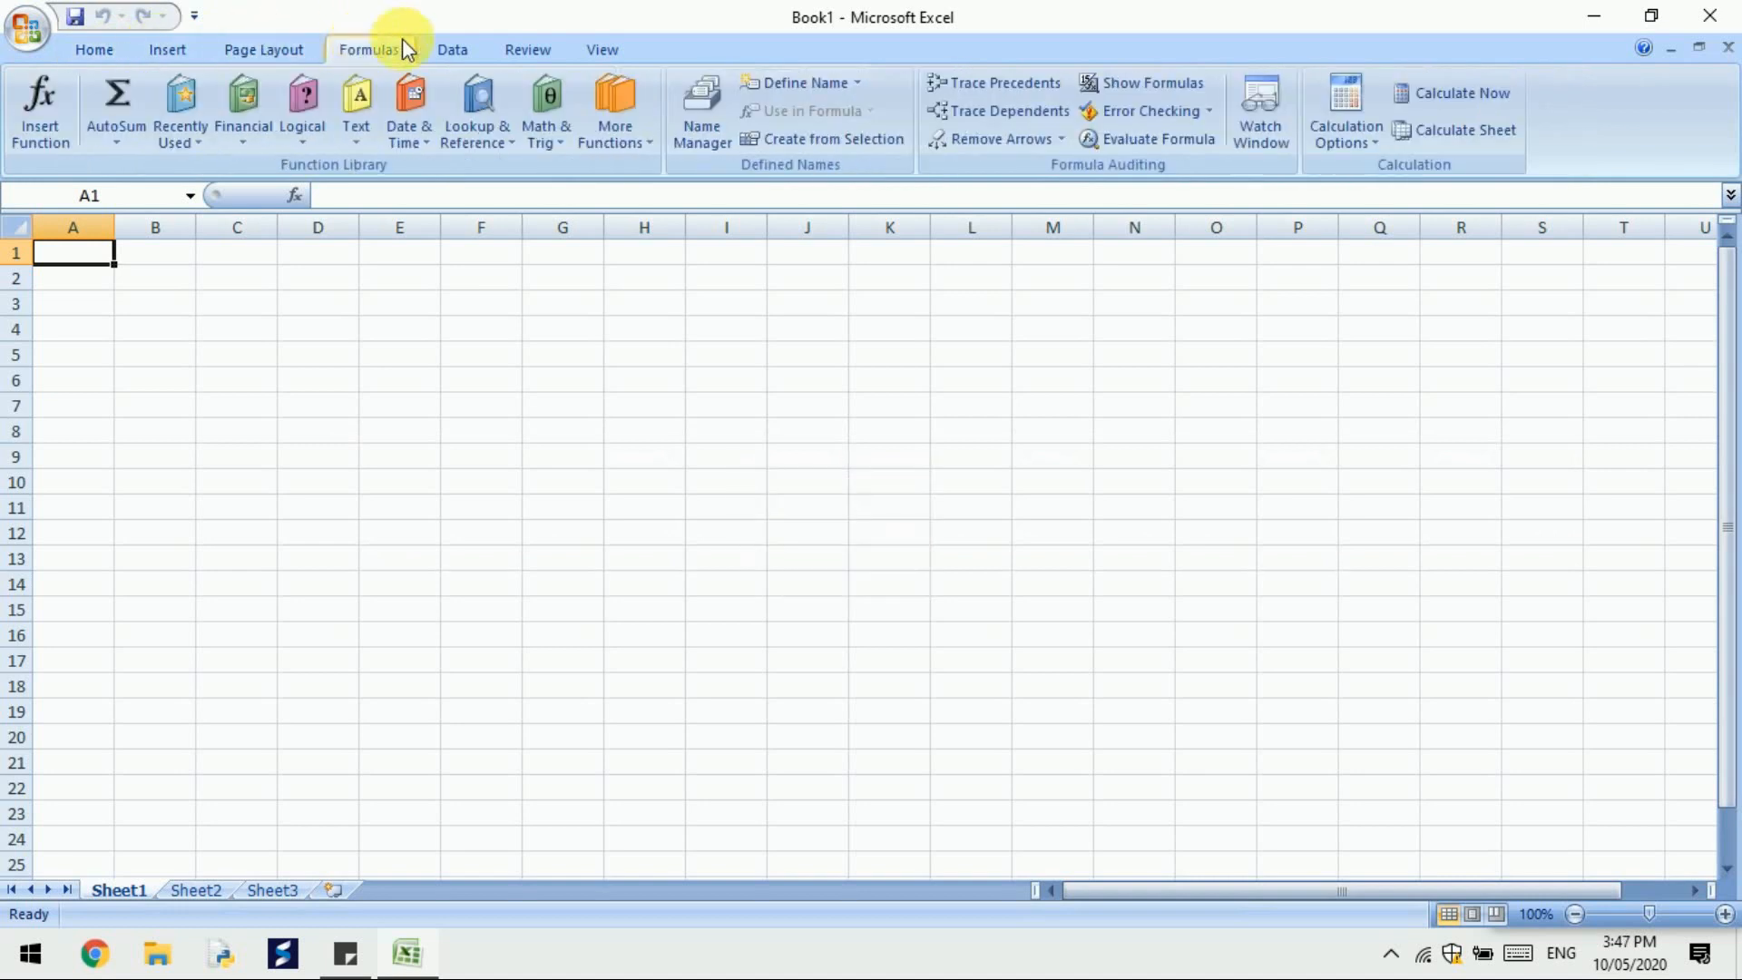
left_click(445, 49)
left_click(510, 44)
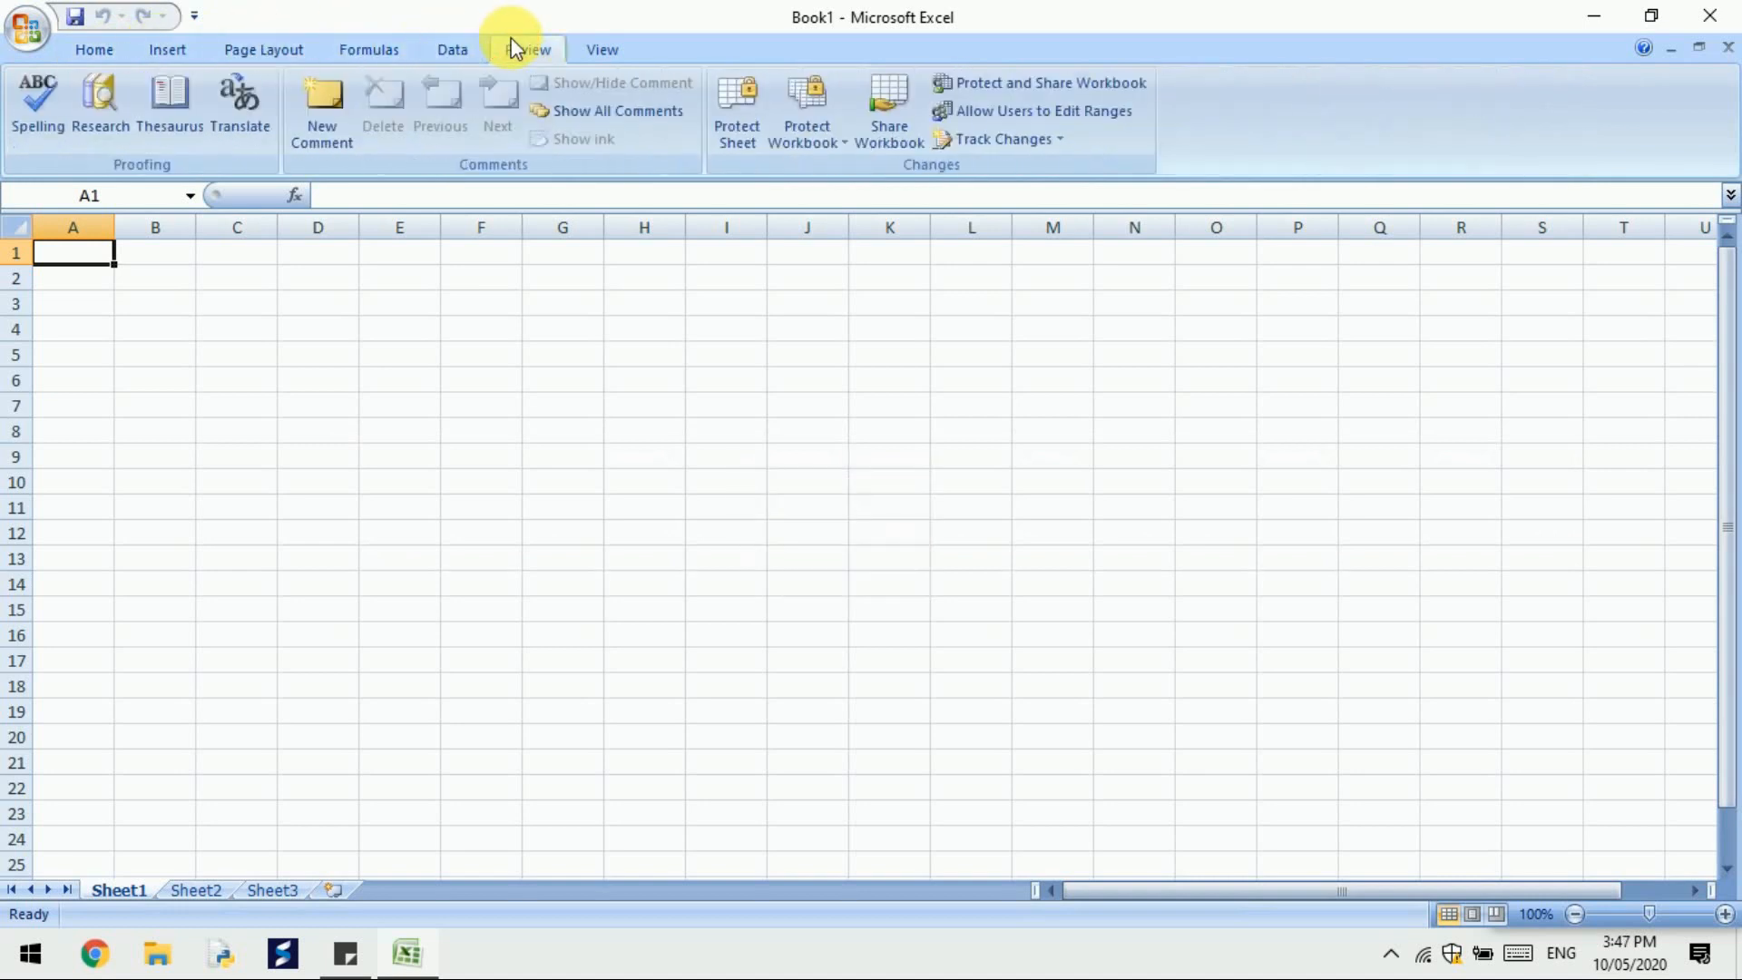
left_click(595, 49)
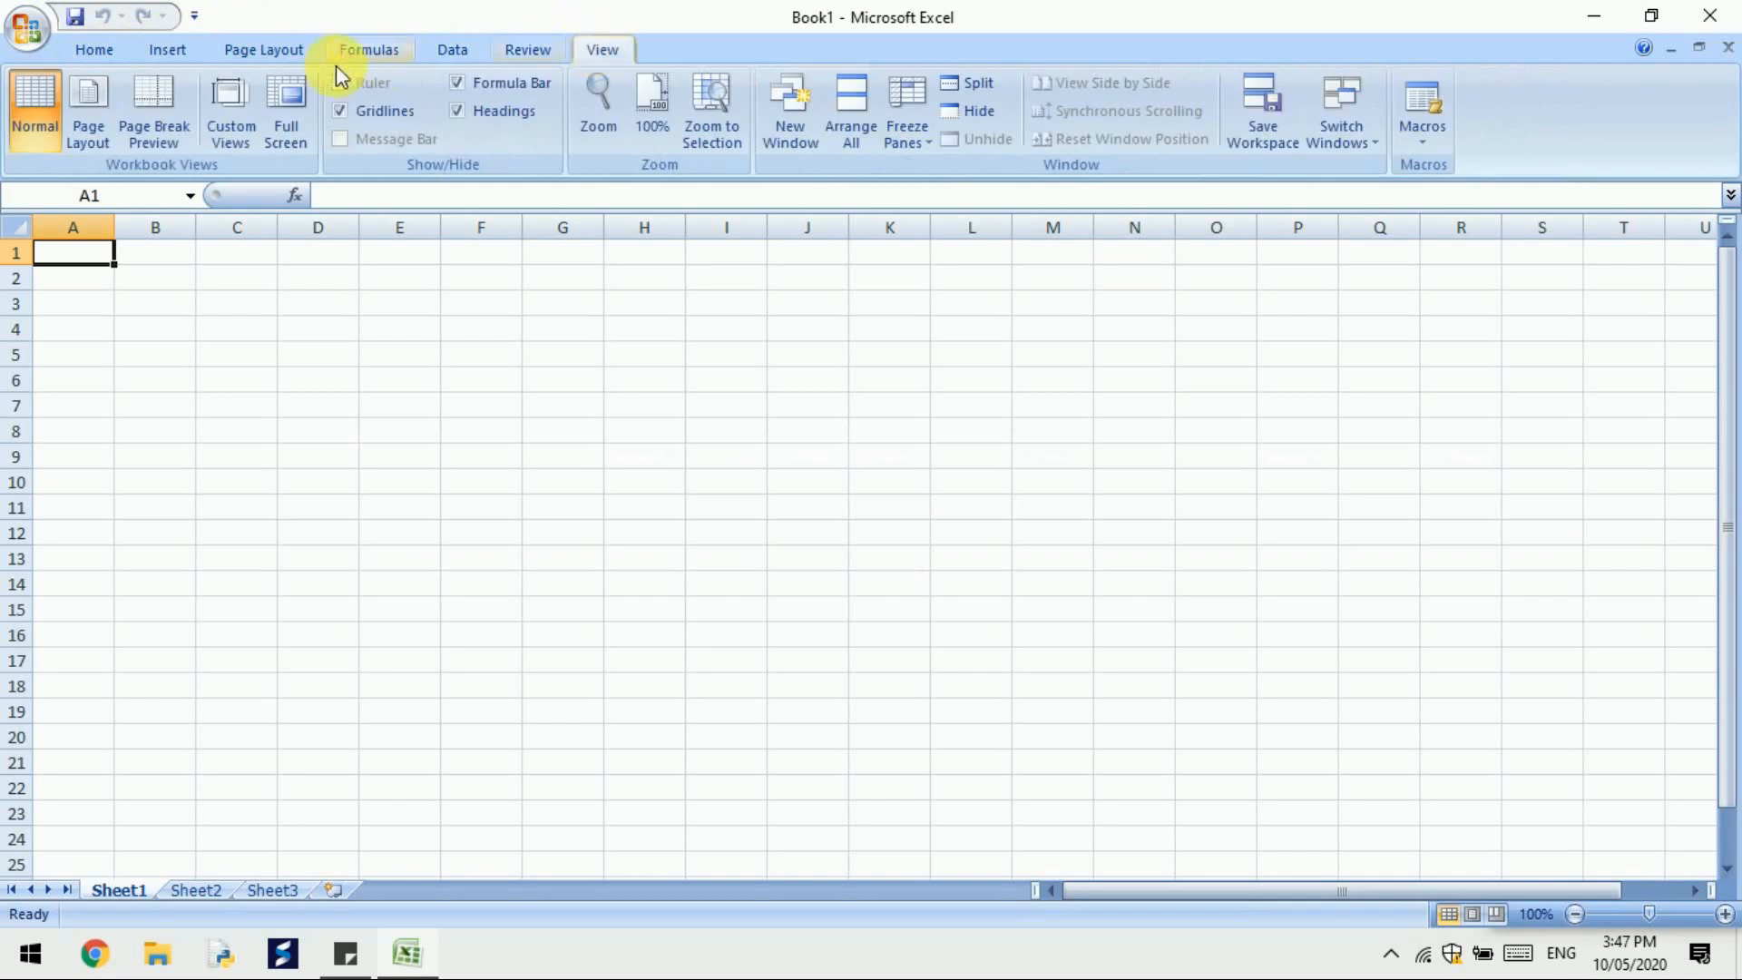
left_click(292, 57)
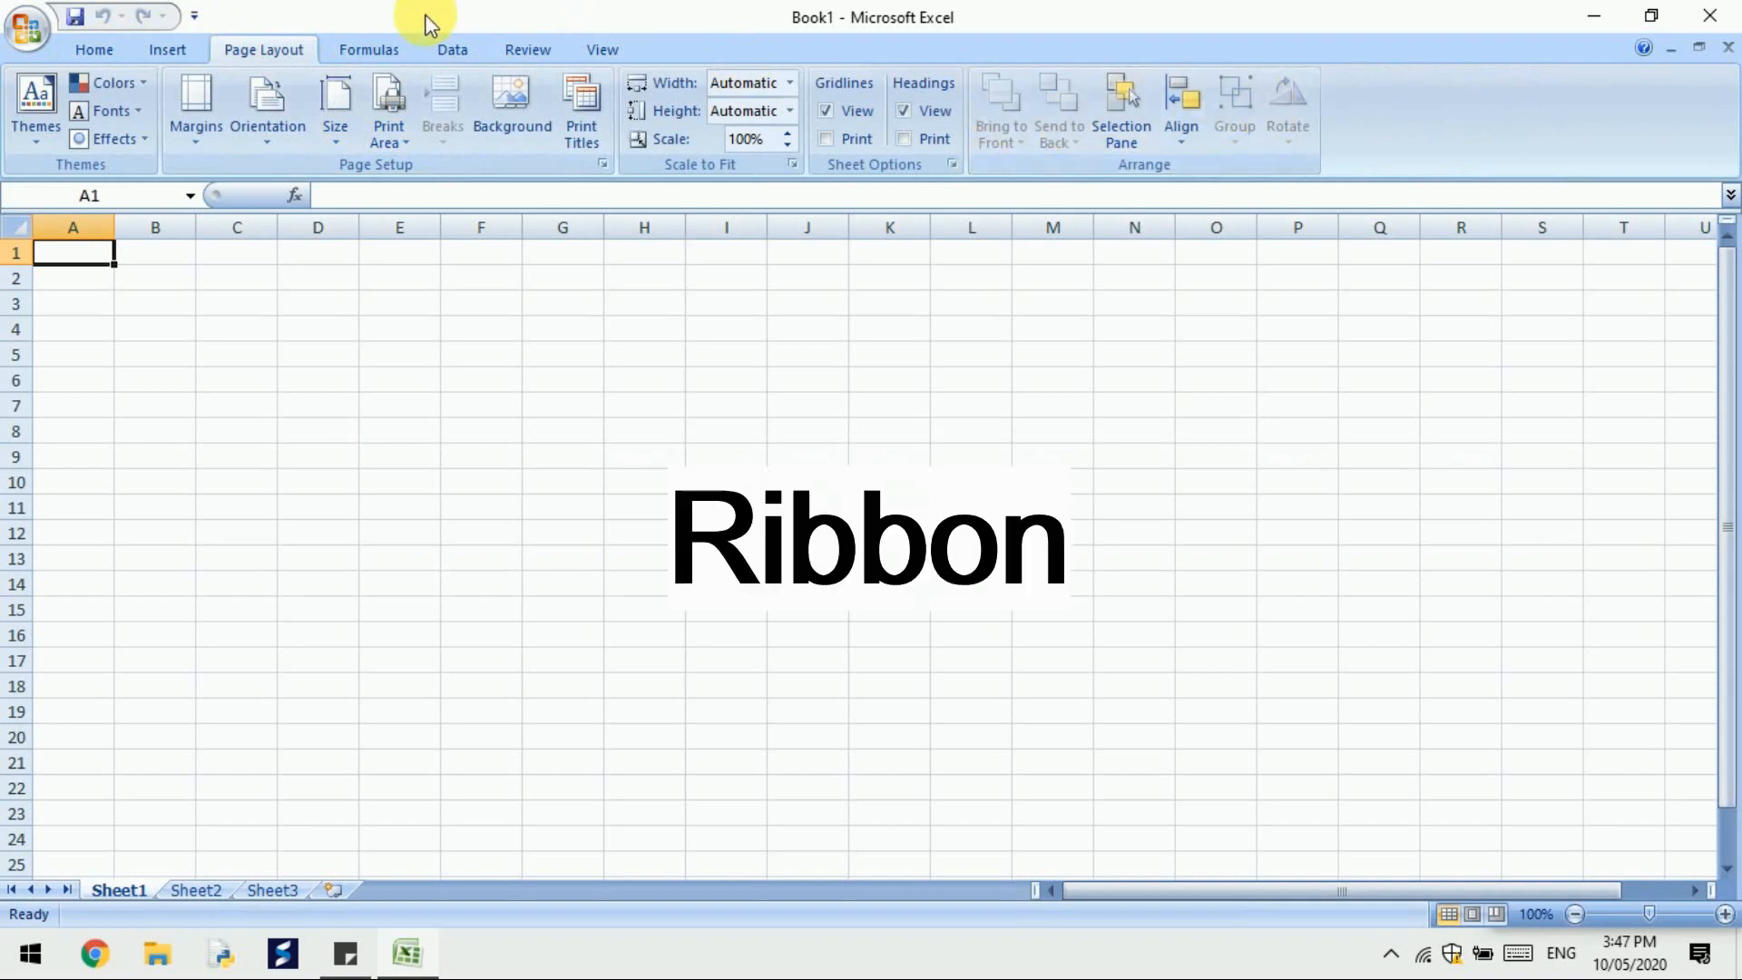
left_click(385, 49)
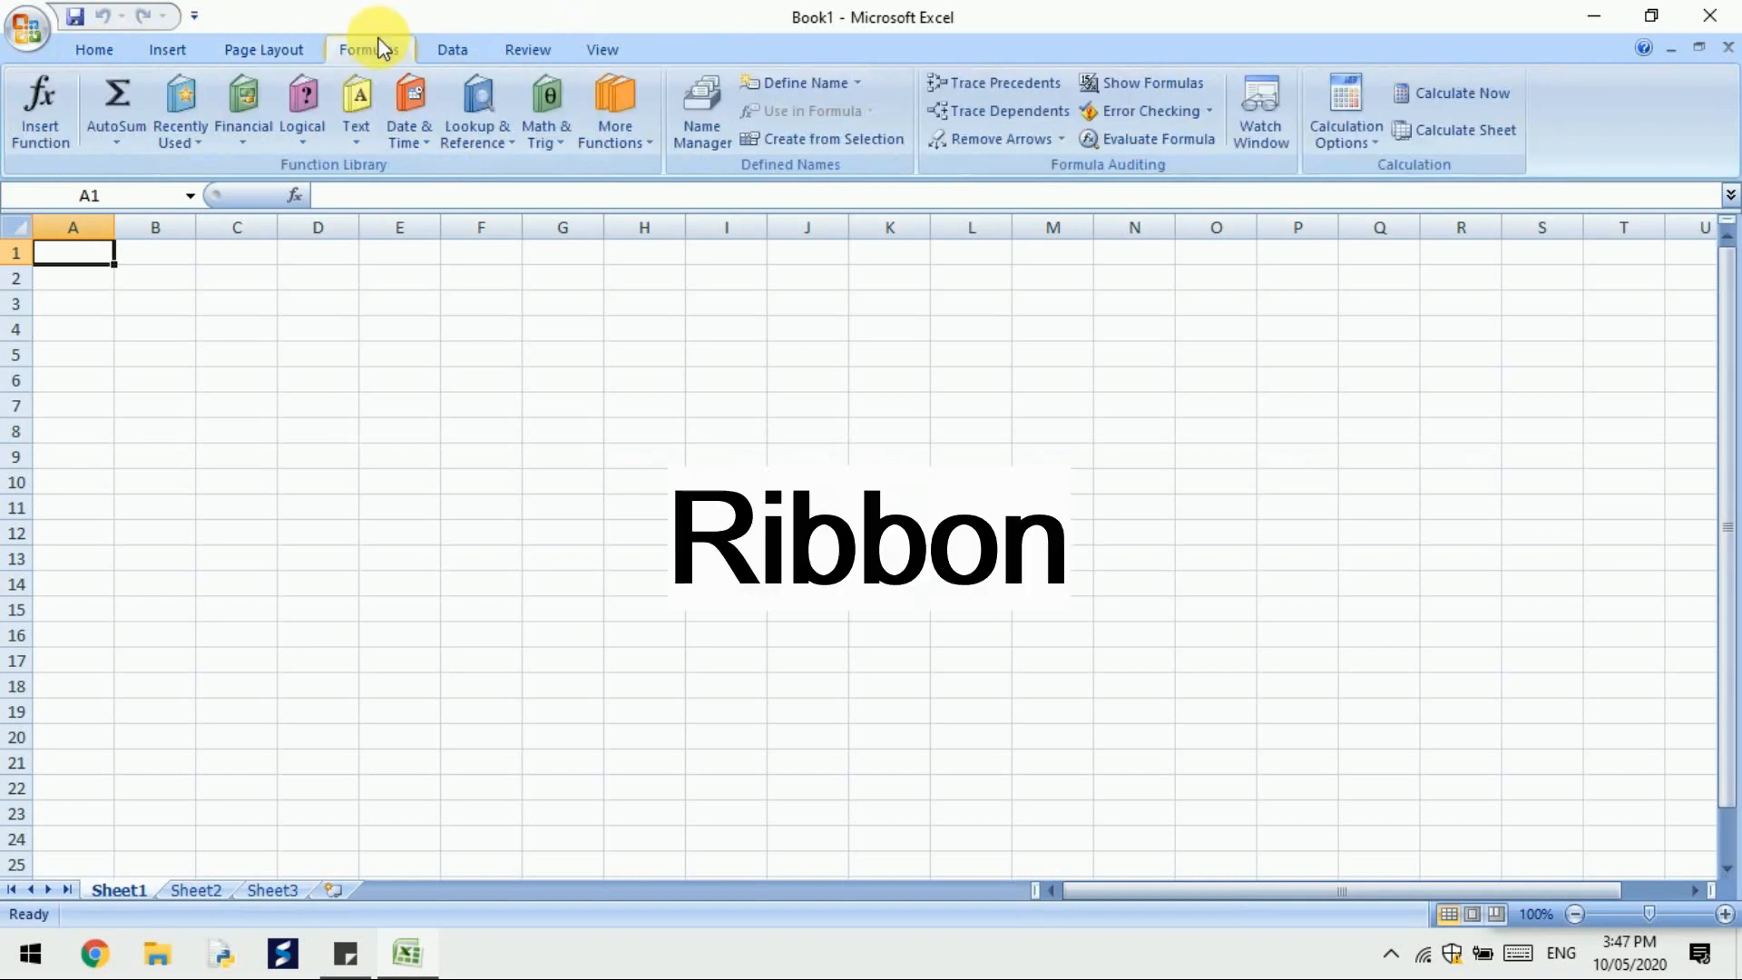
left_click(263, 51)
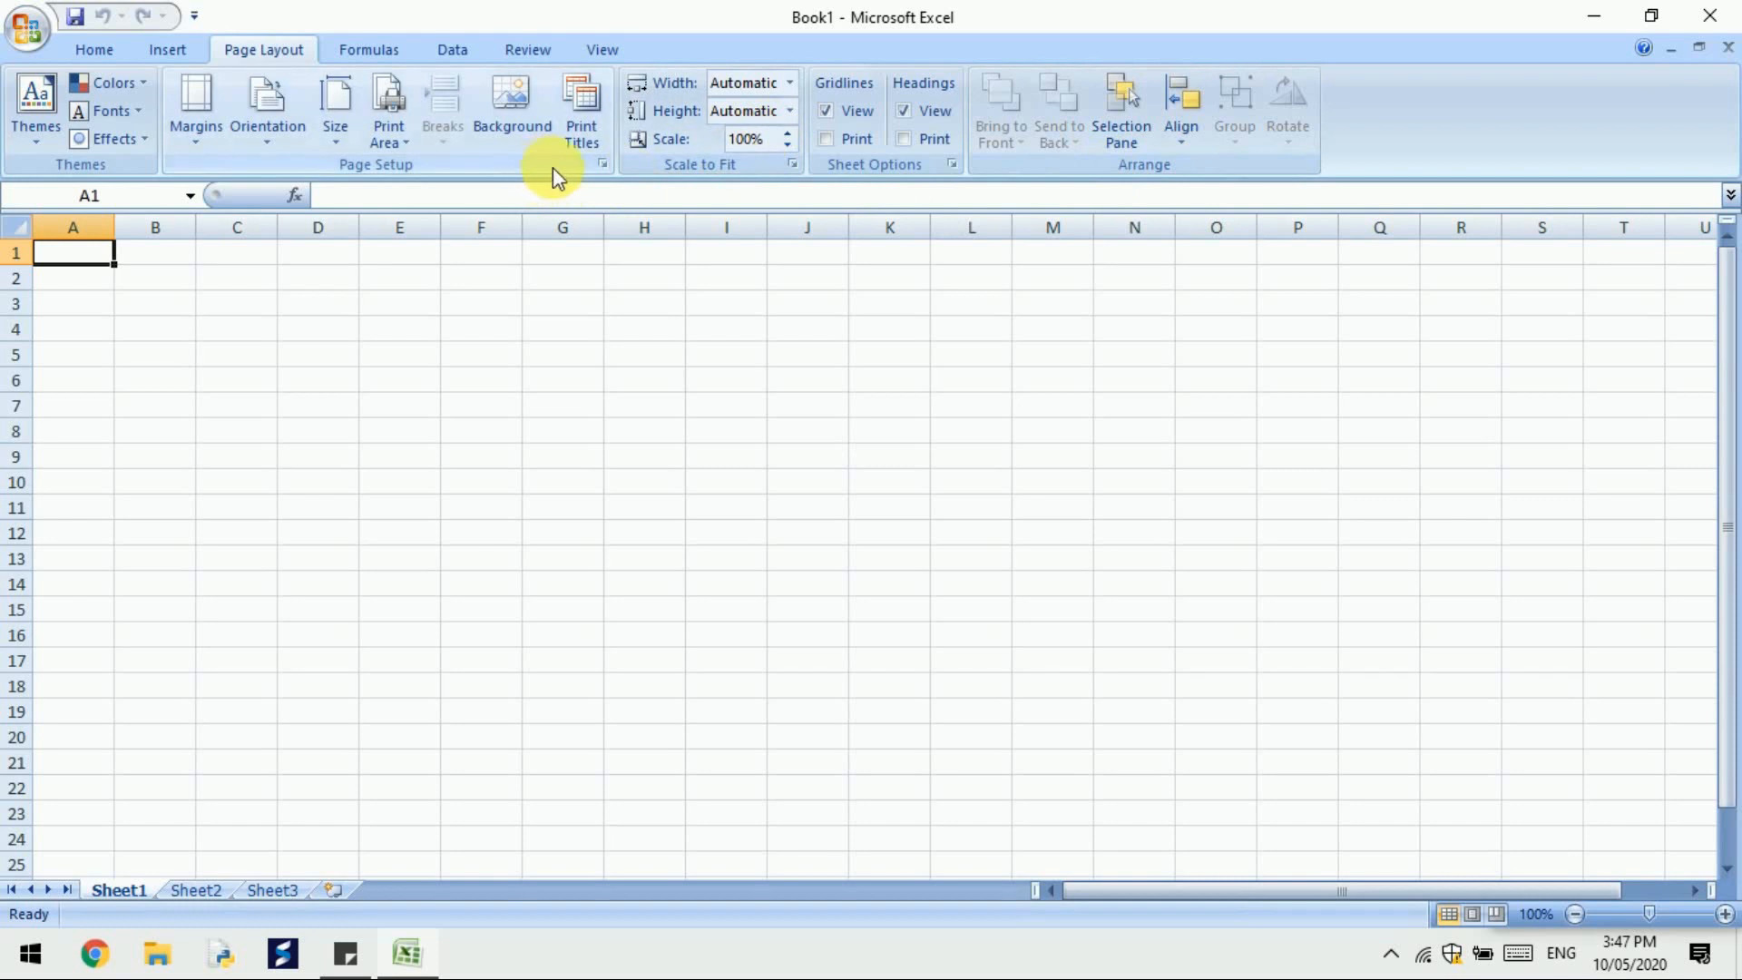
Inspect the worksheet's full Page Setup options for orientation, scaling and paper size, and close them without changes
left_click(604, 164)
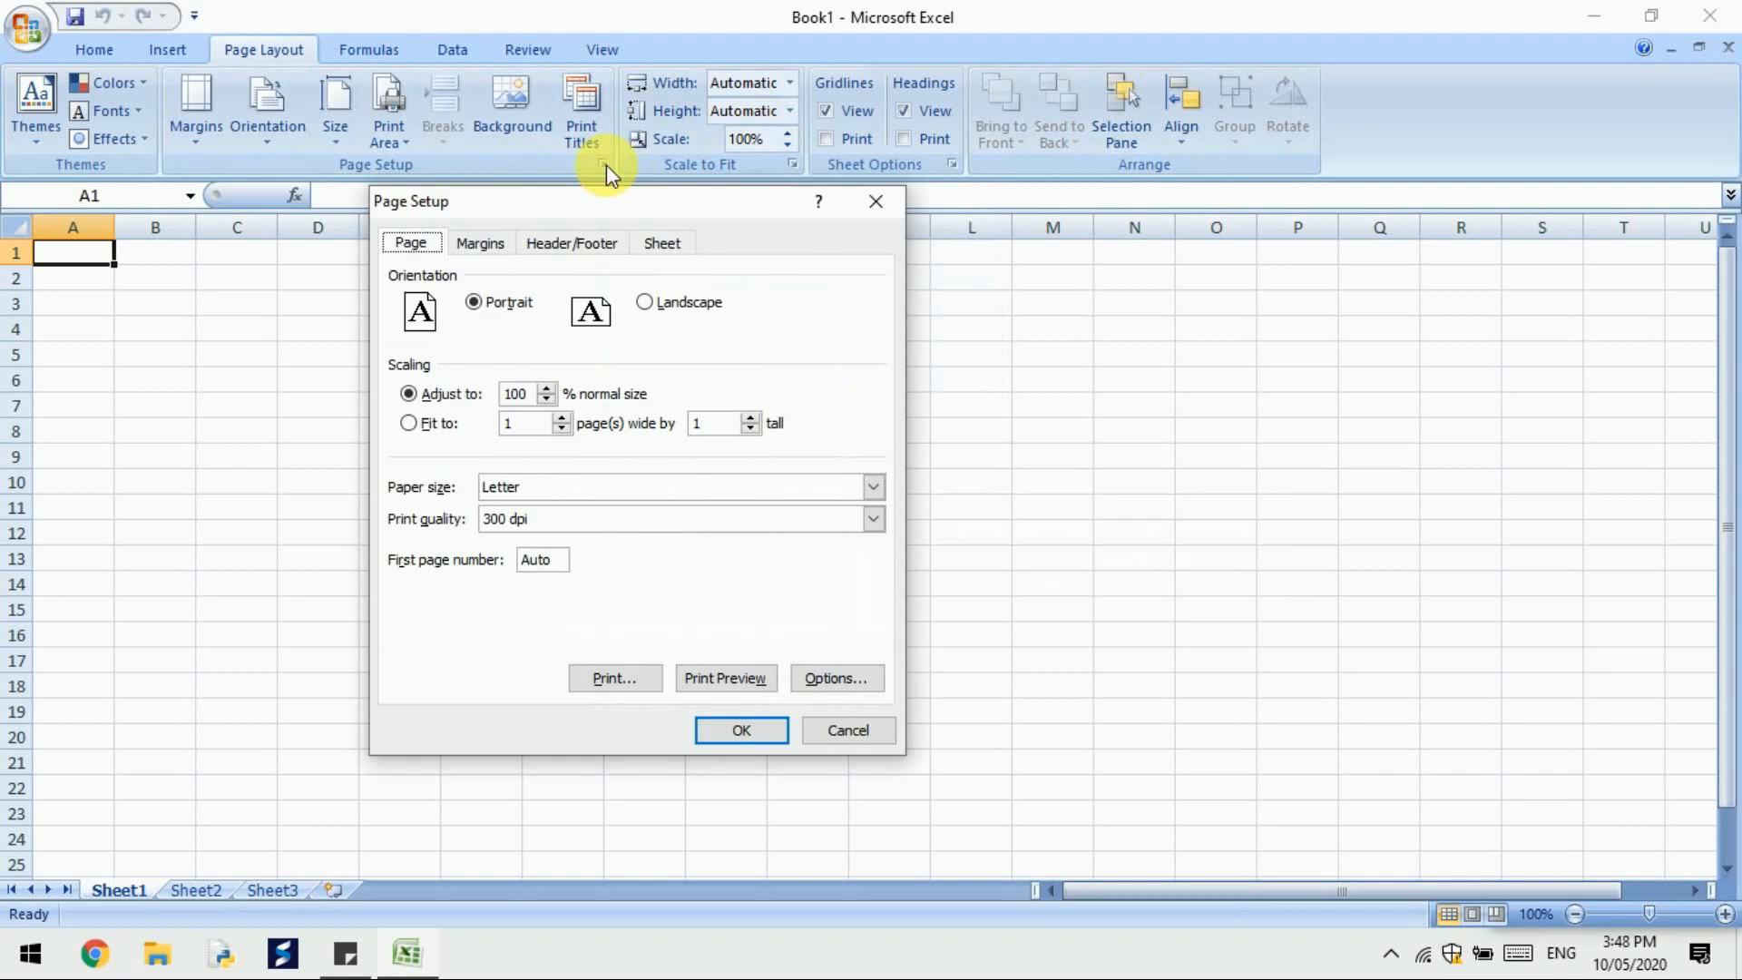
left_click(875, 204)
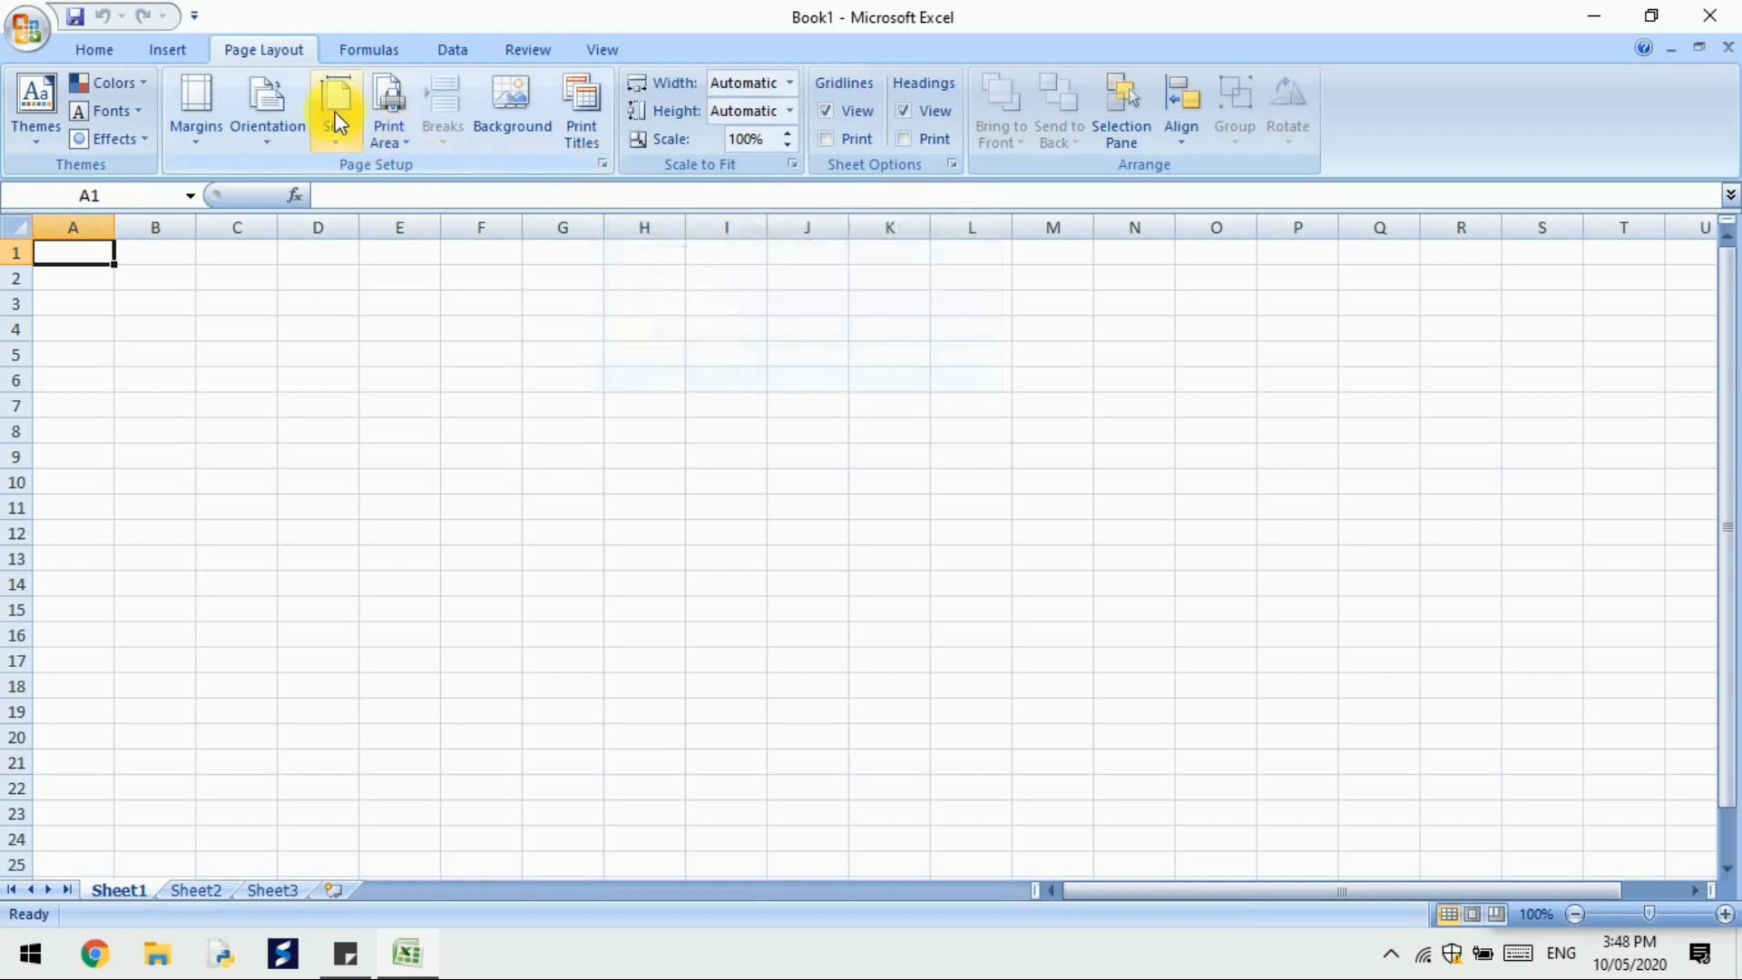
left_click(599, 166)
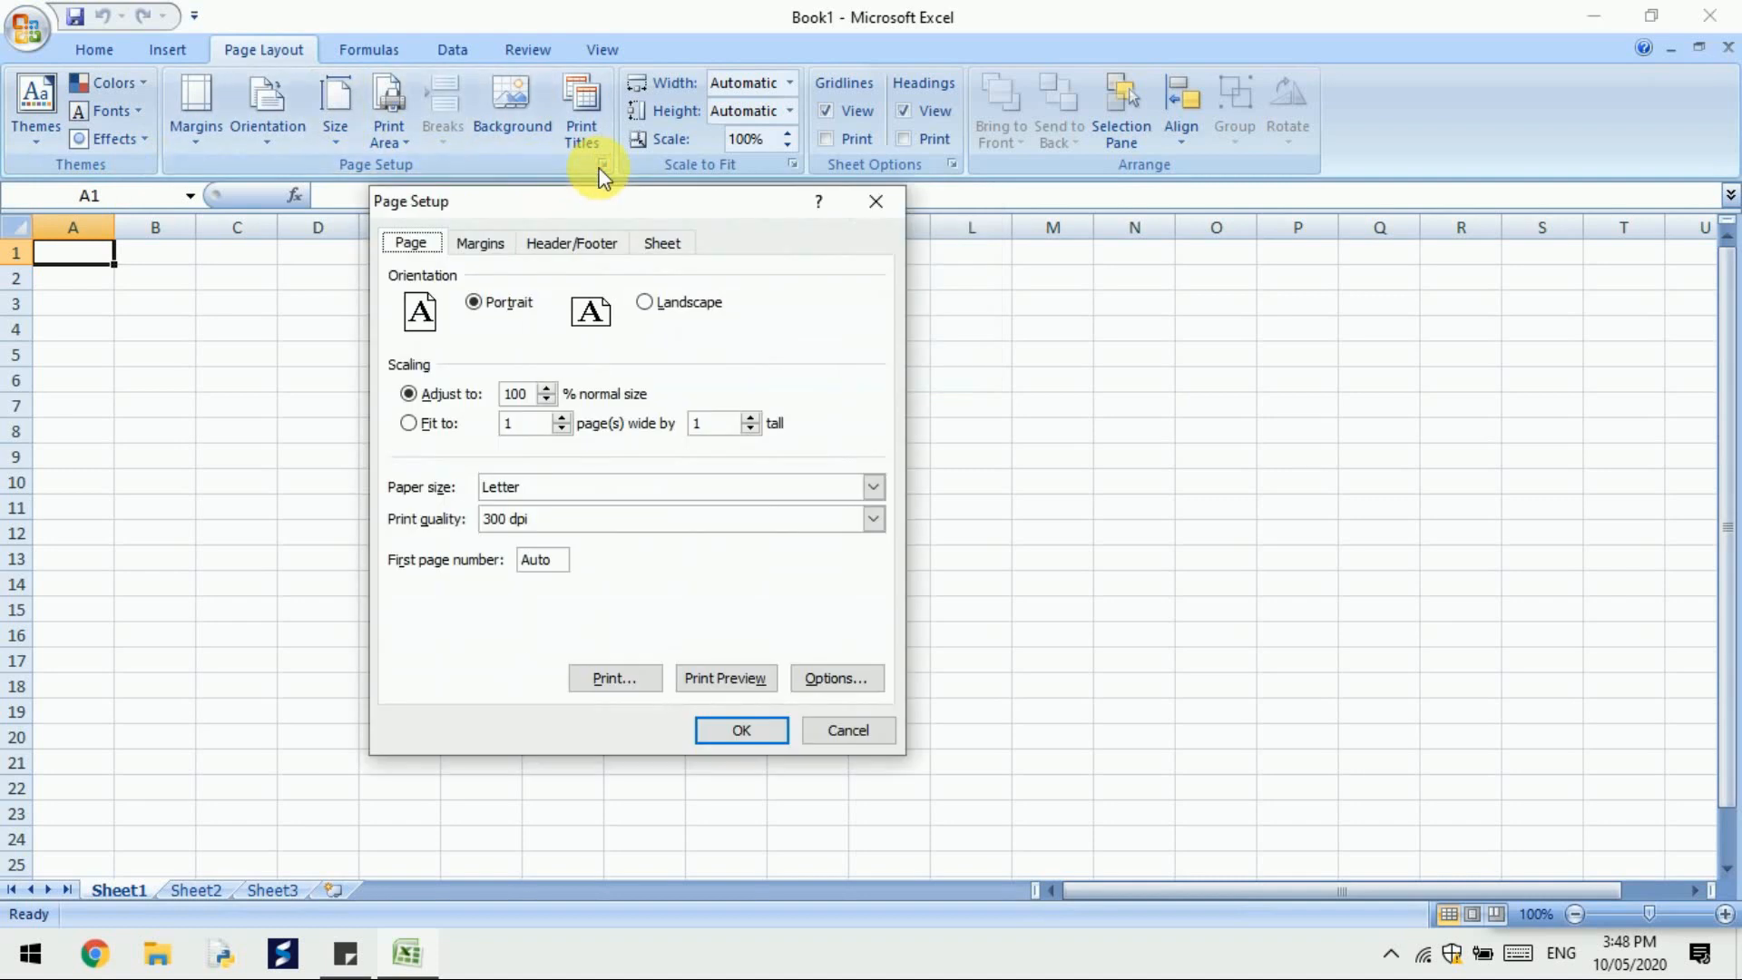
left_click(879, 200)
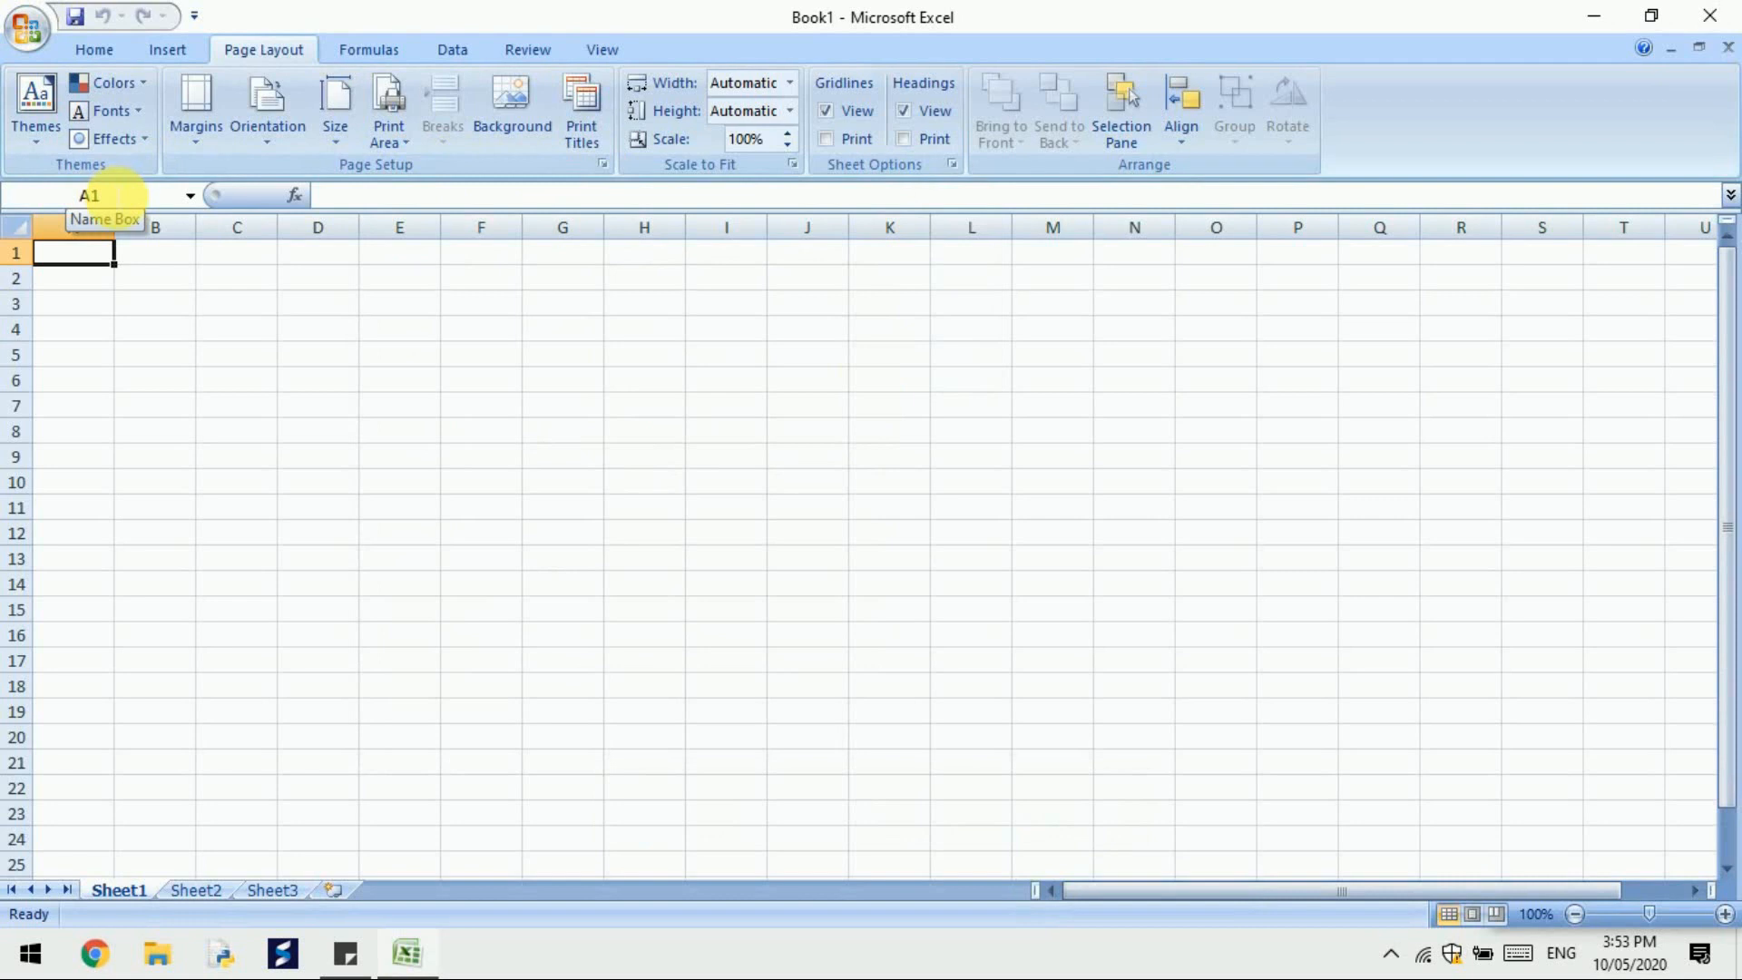
Examine the Name Box by selecting cells A3, B3 and B2, and place the cursor in the formula bar
left_click(118, 194)
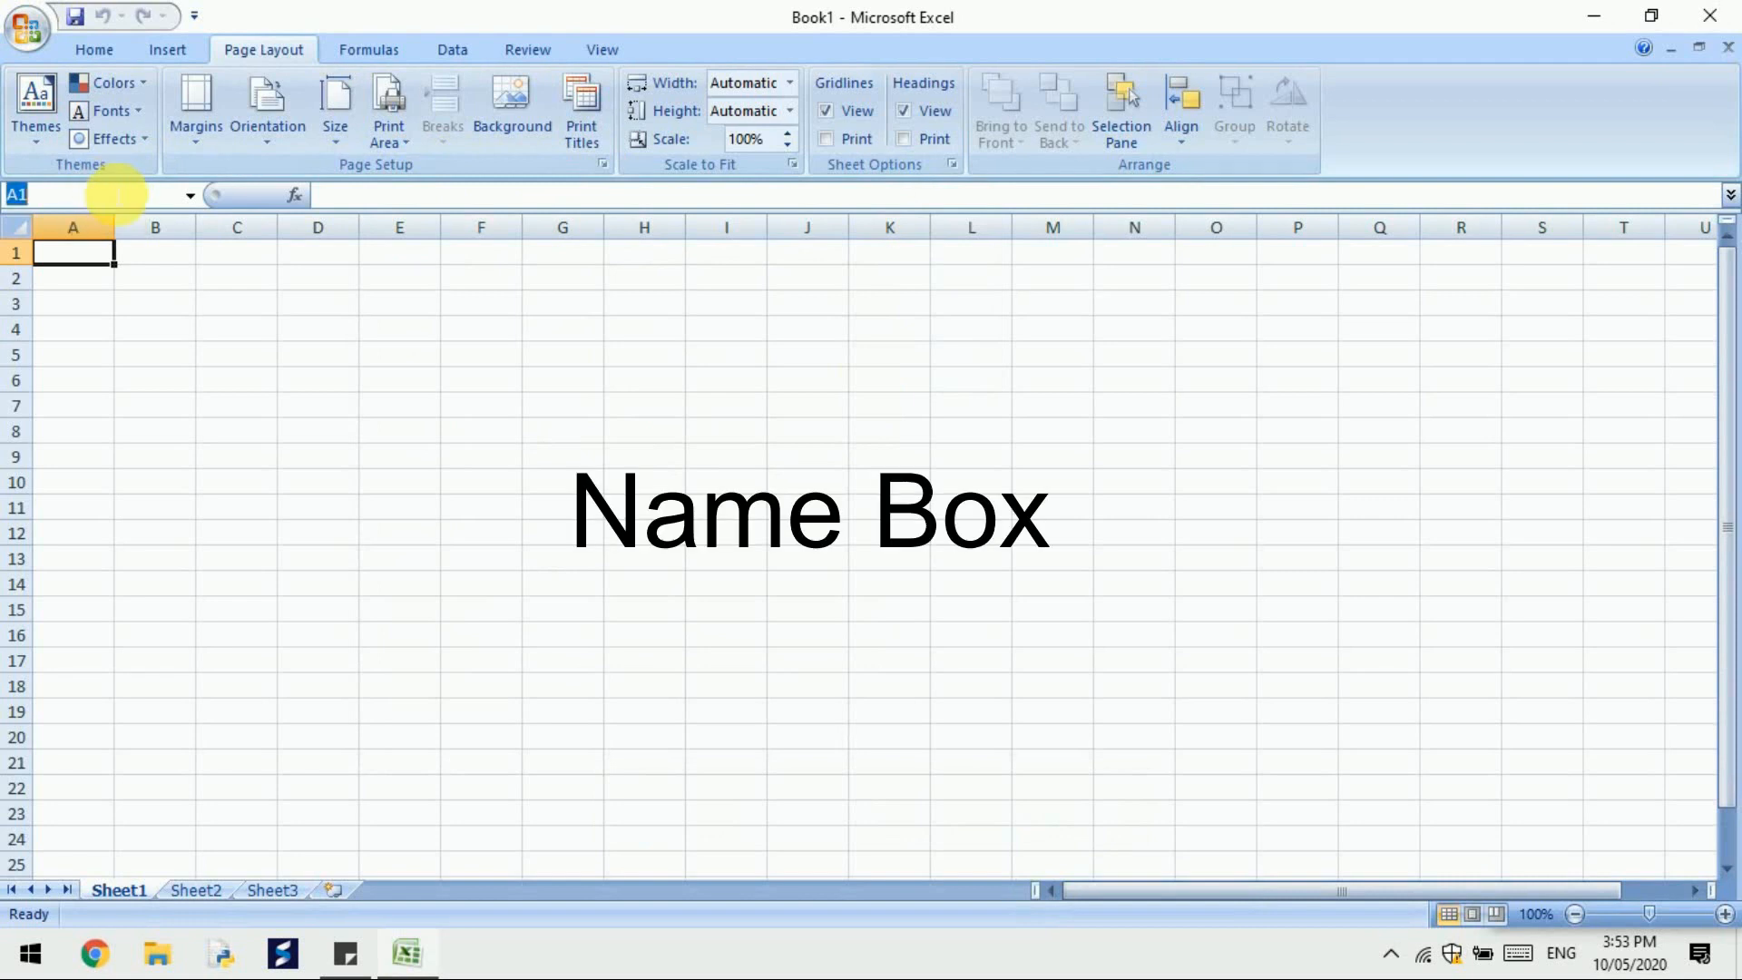
left_click(91, 307)
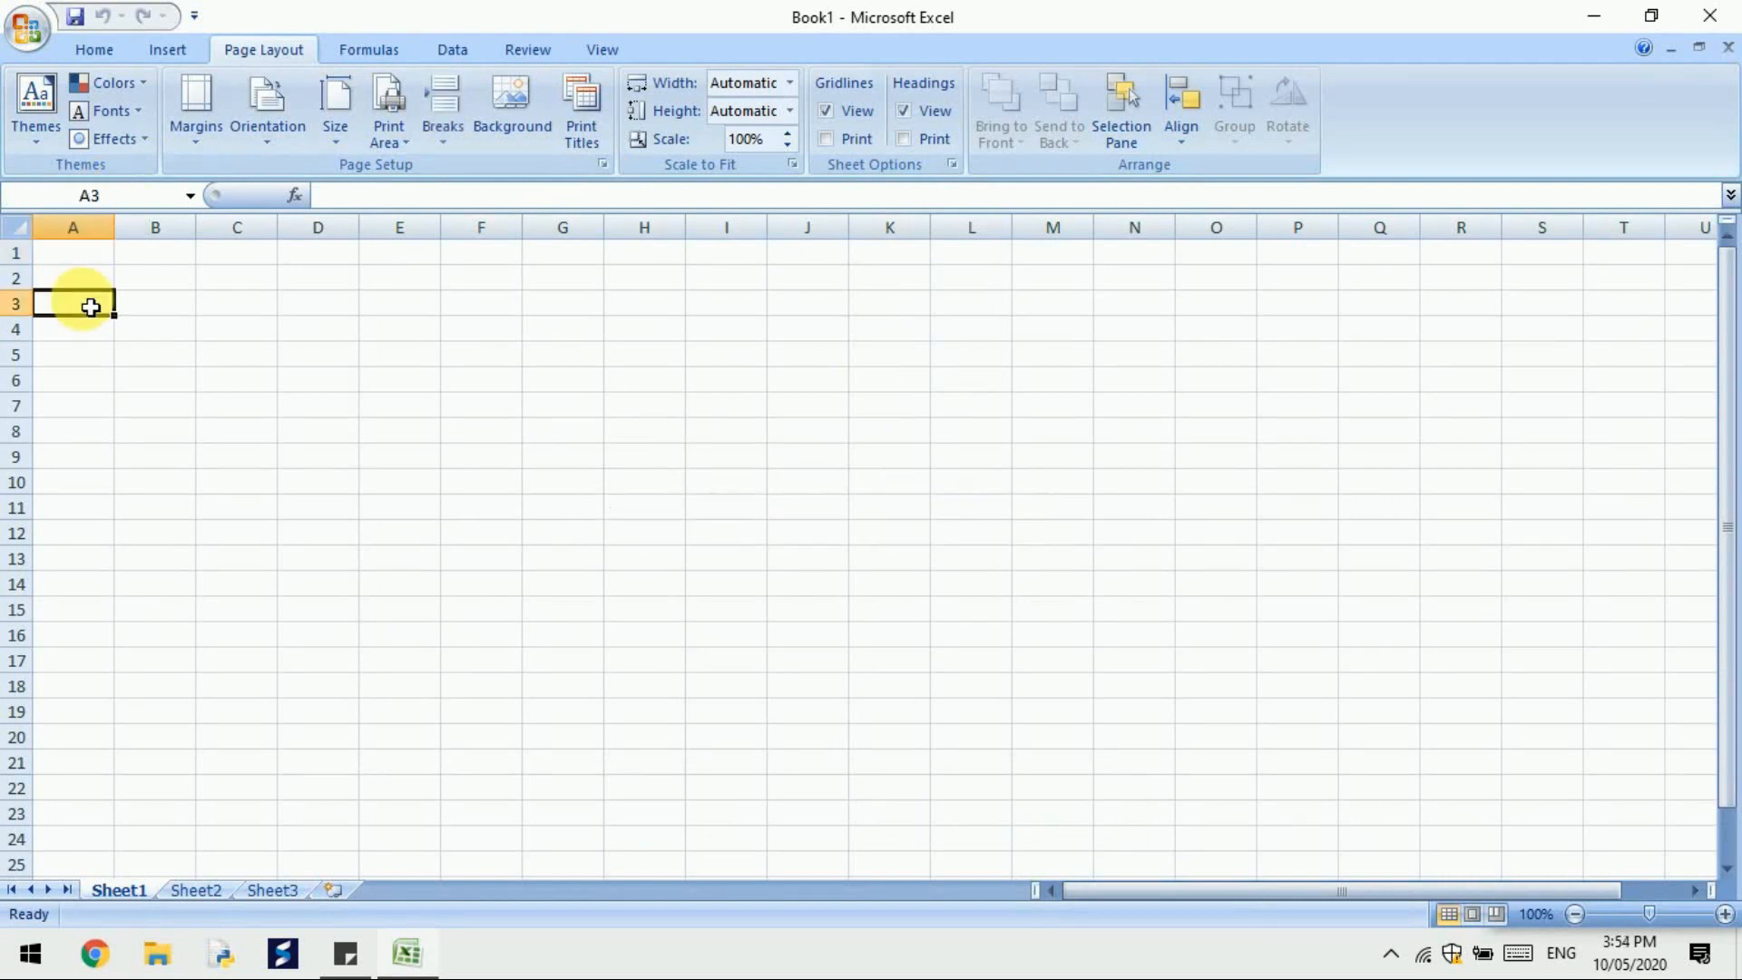
left_click(164, 311)
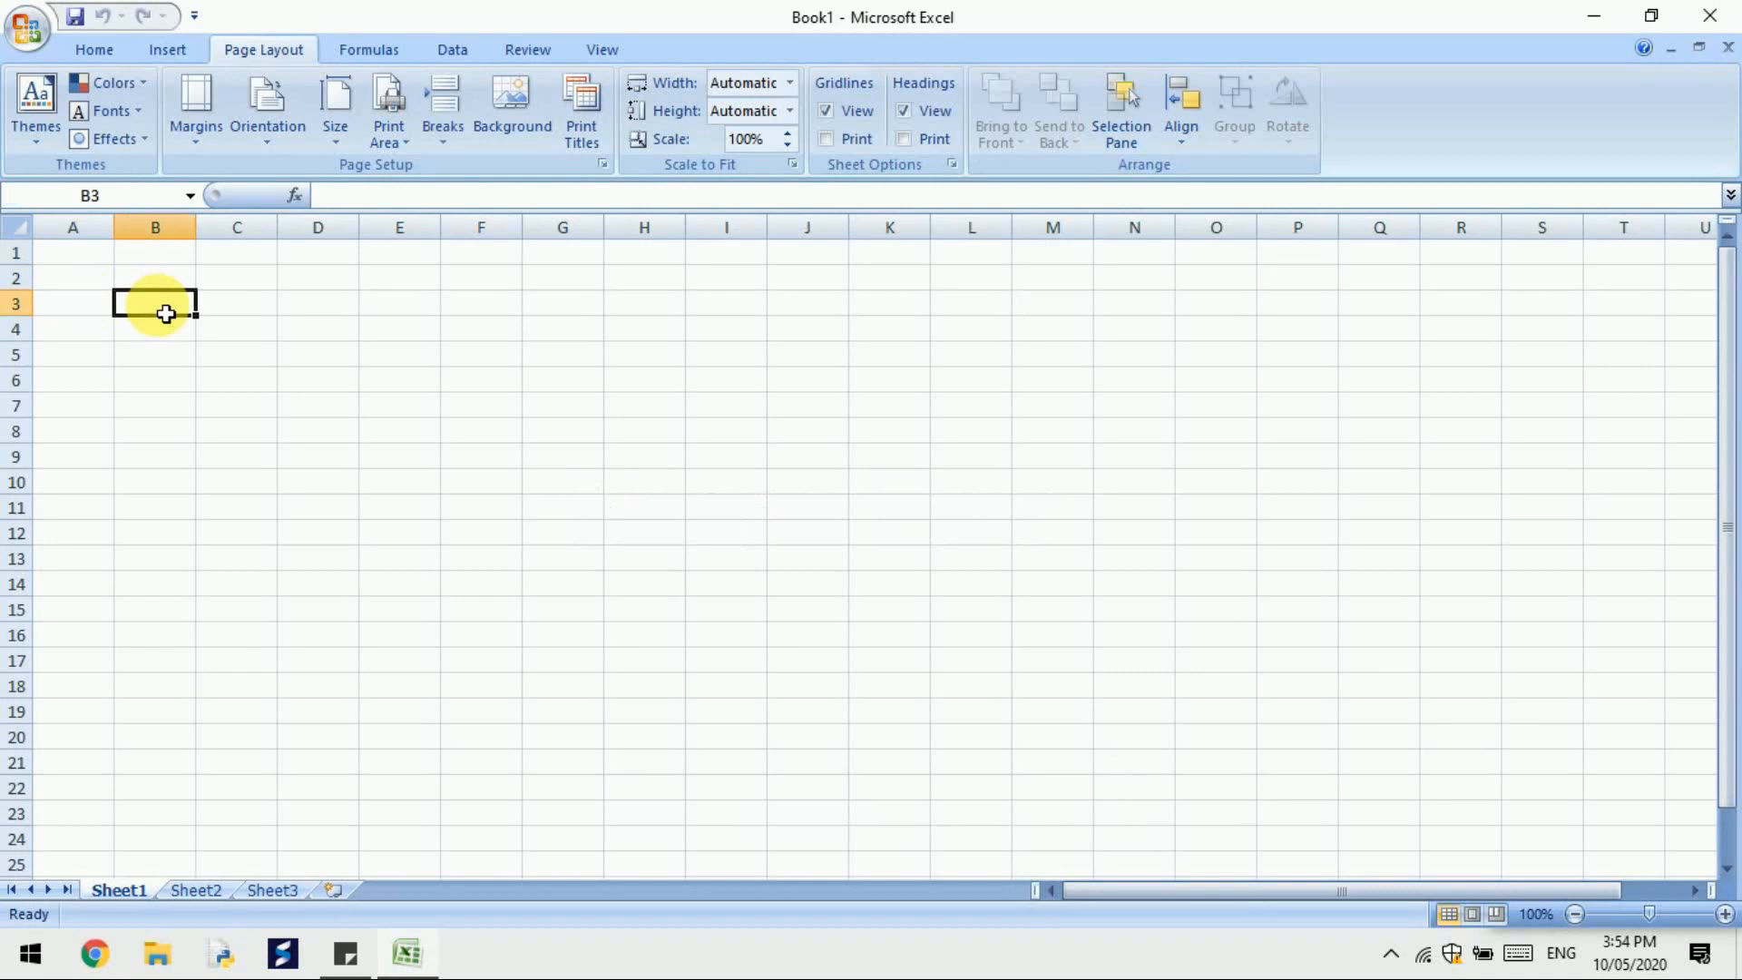
left_click(168, 275)
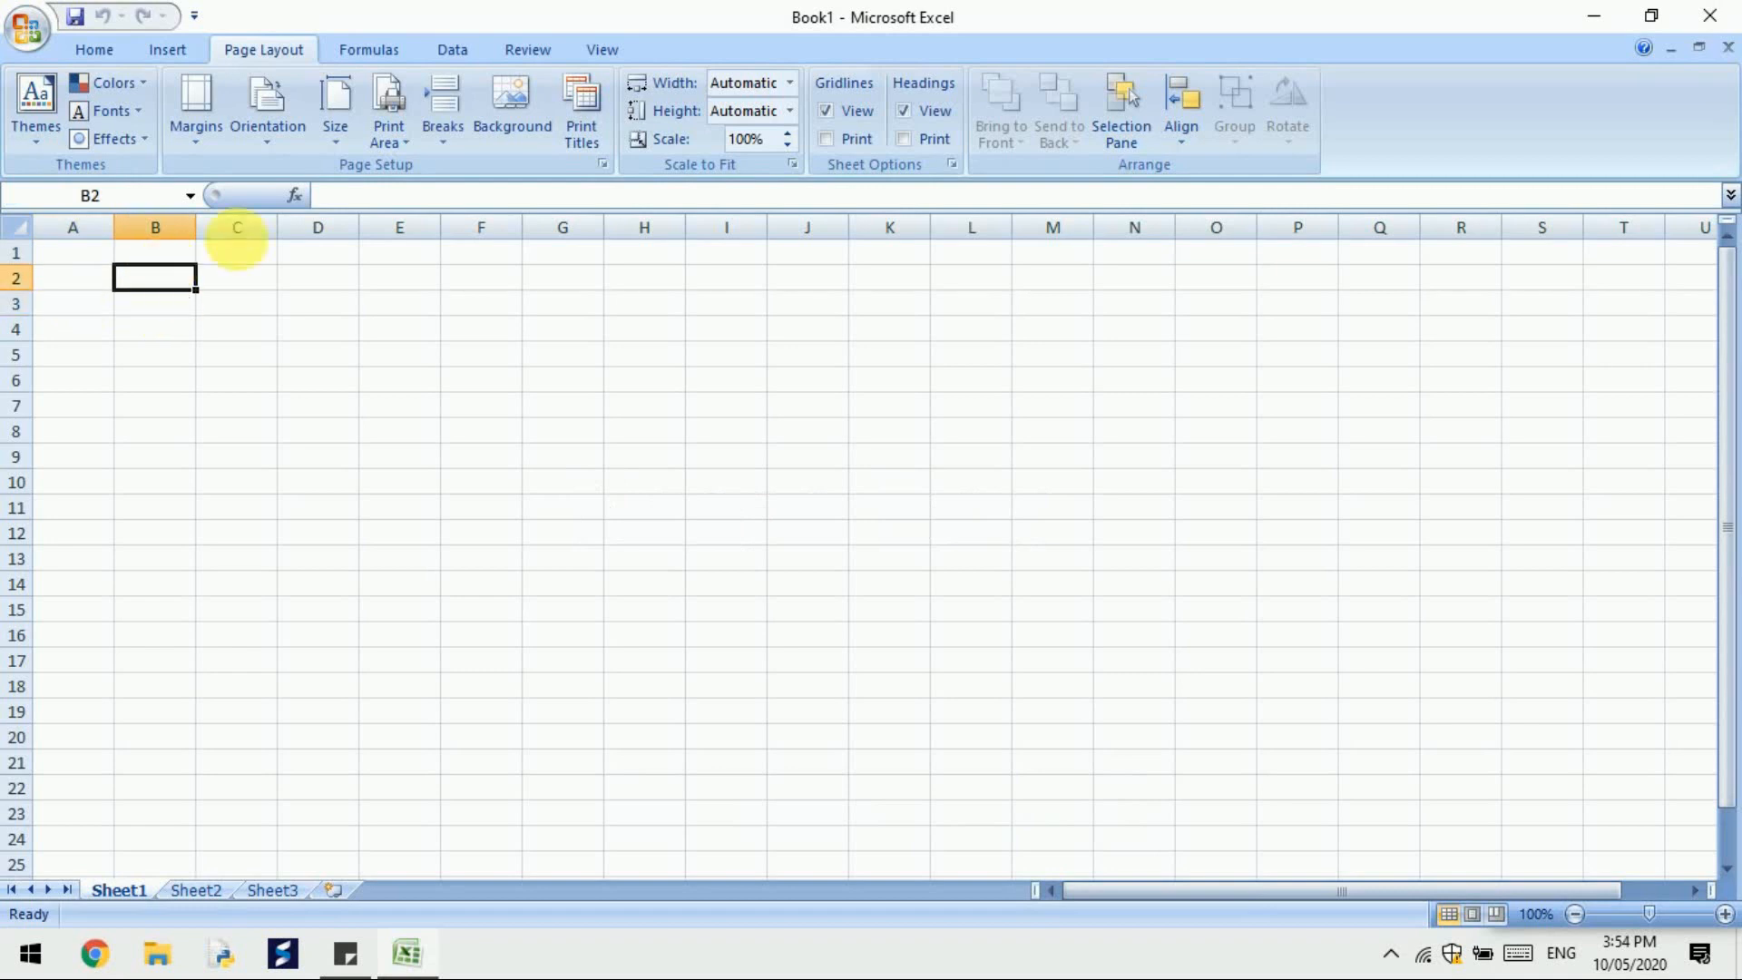
left_click(373, 201)
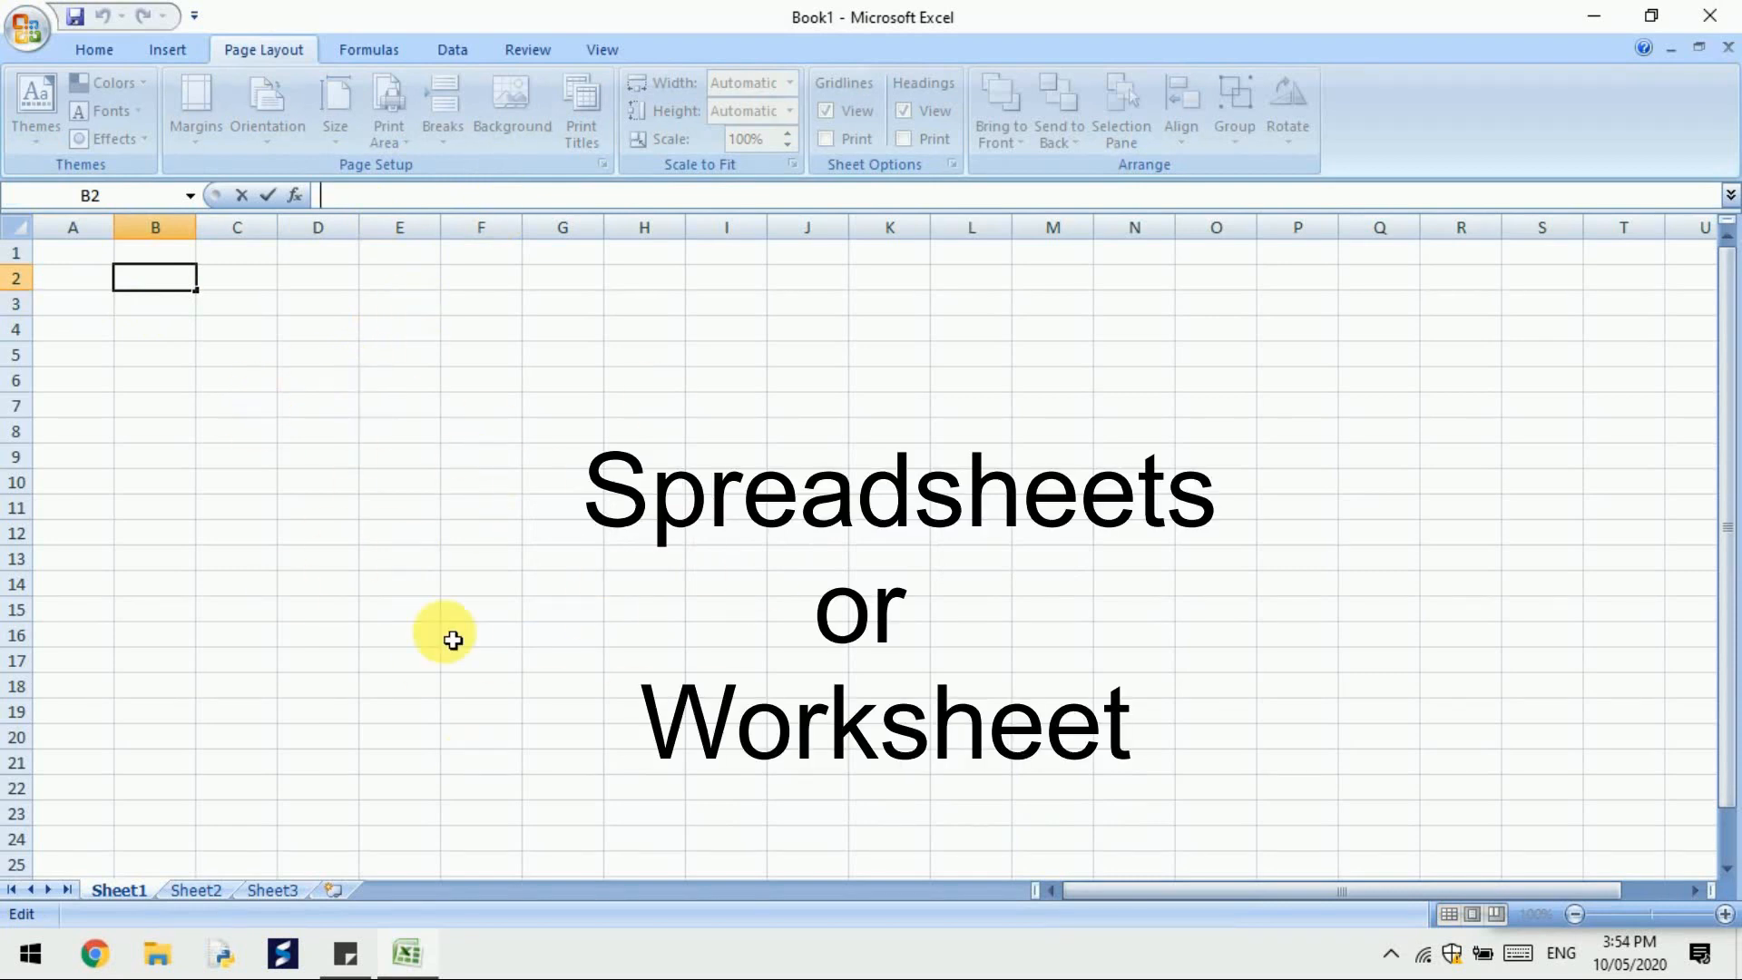
Highlight the worksheet area D5:S21, and clear the highlight by selecting cell C4
left_click_drag(317, 355, 1574, 768)
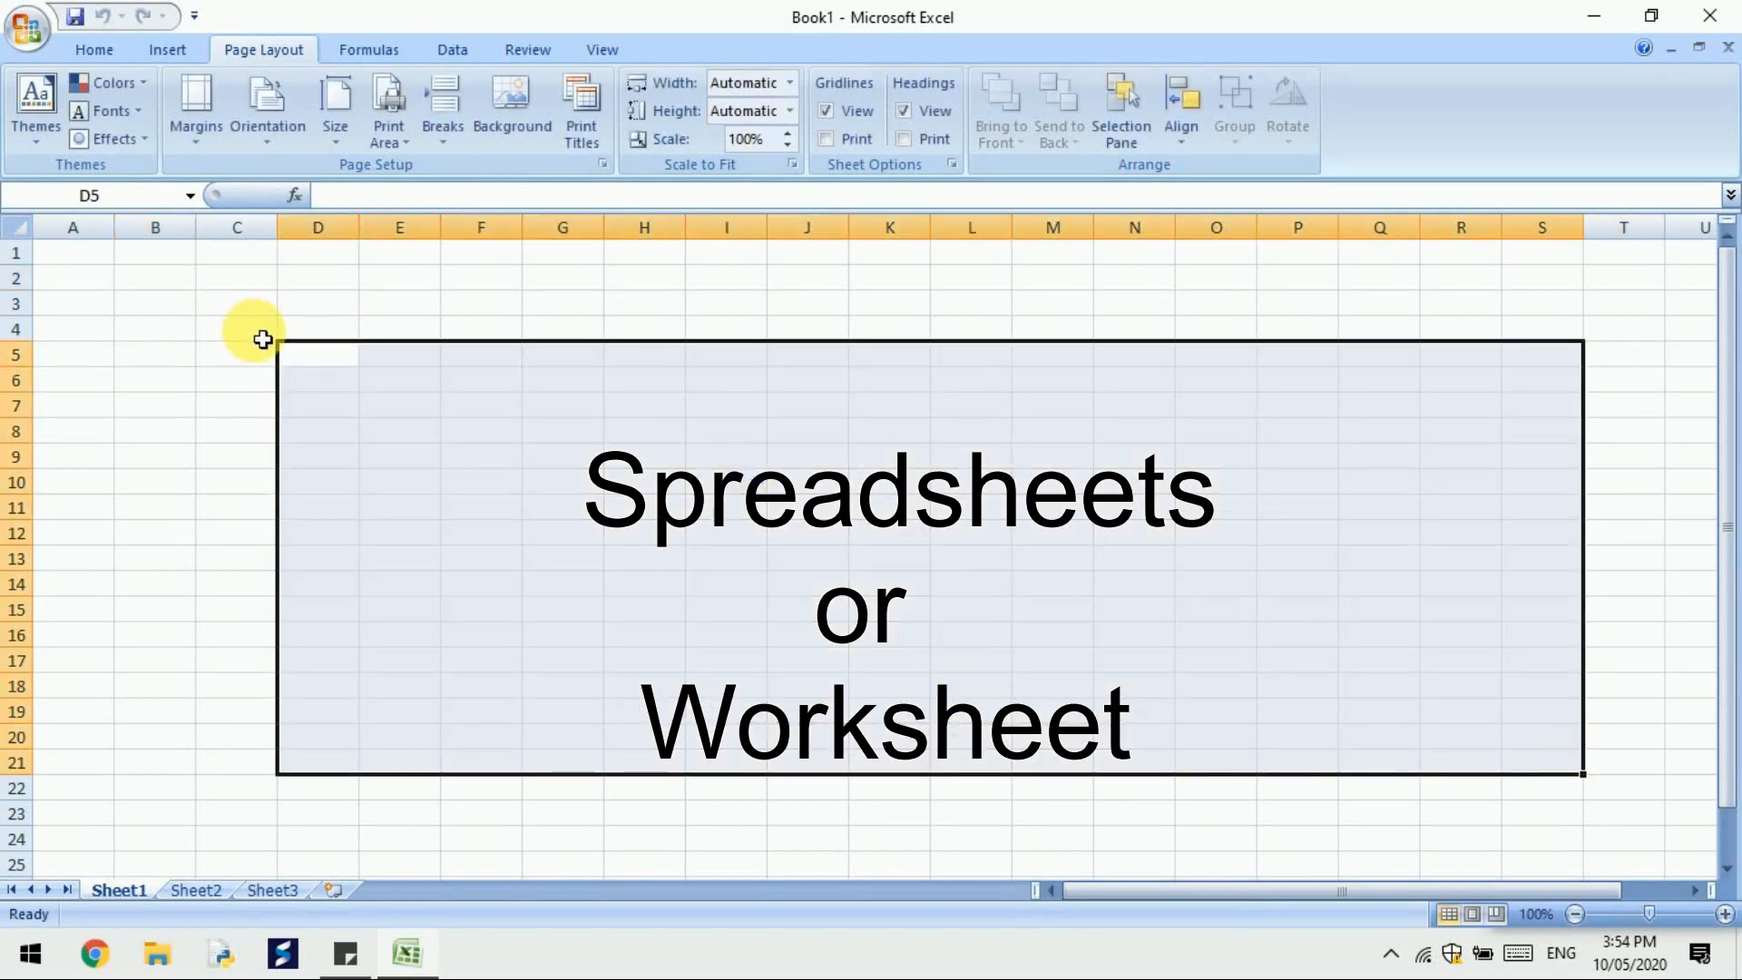
left_click(263, 339)
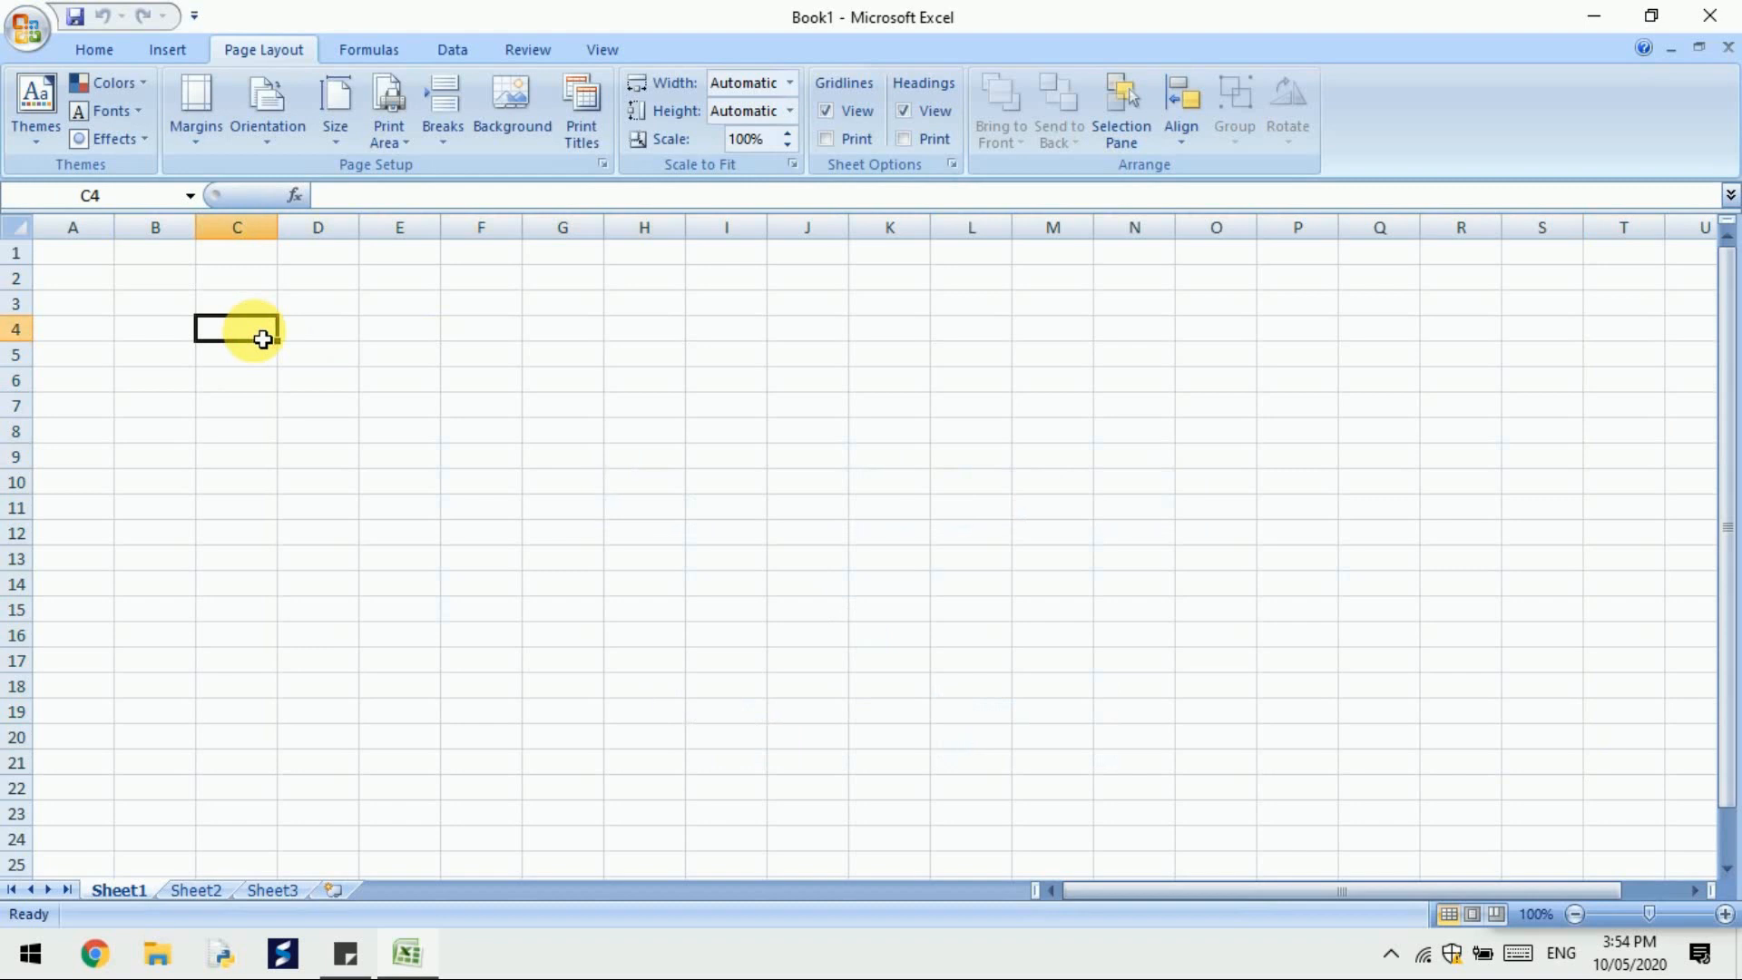
Highlight whole columns and rows one at a time: column D, row 4, column C, and rows 5, 4 and 3
left_click(325, 247)
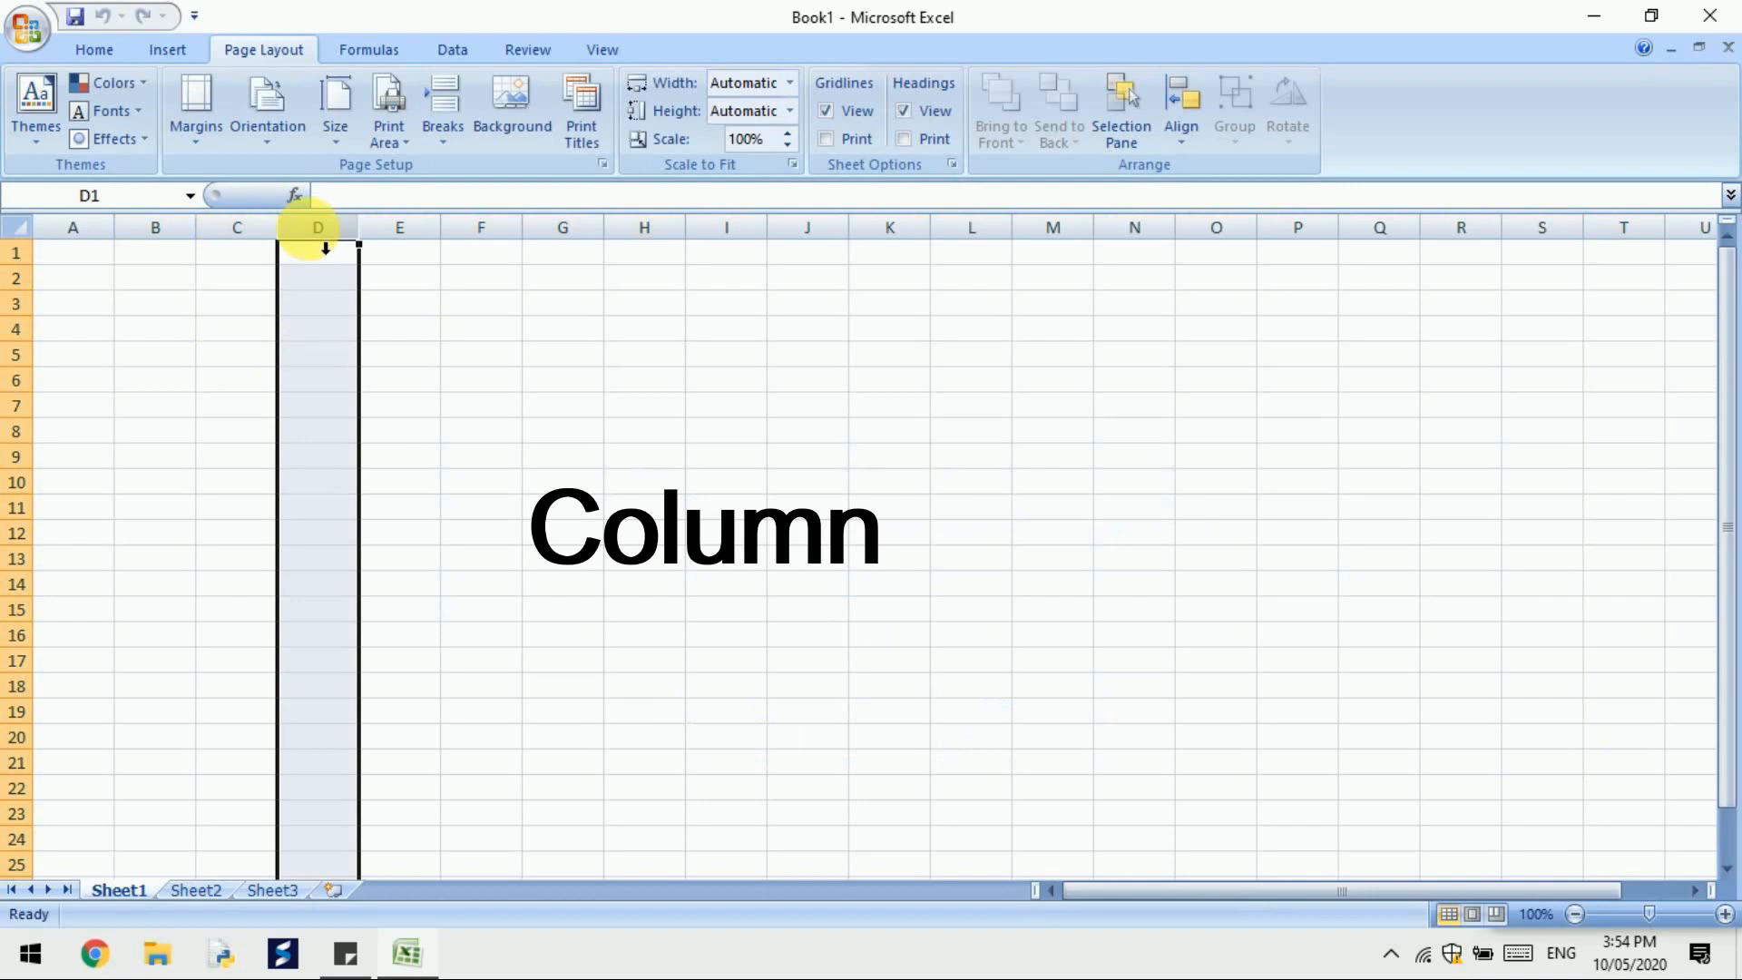
left_click(18, 329)
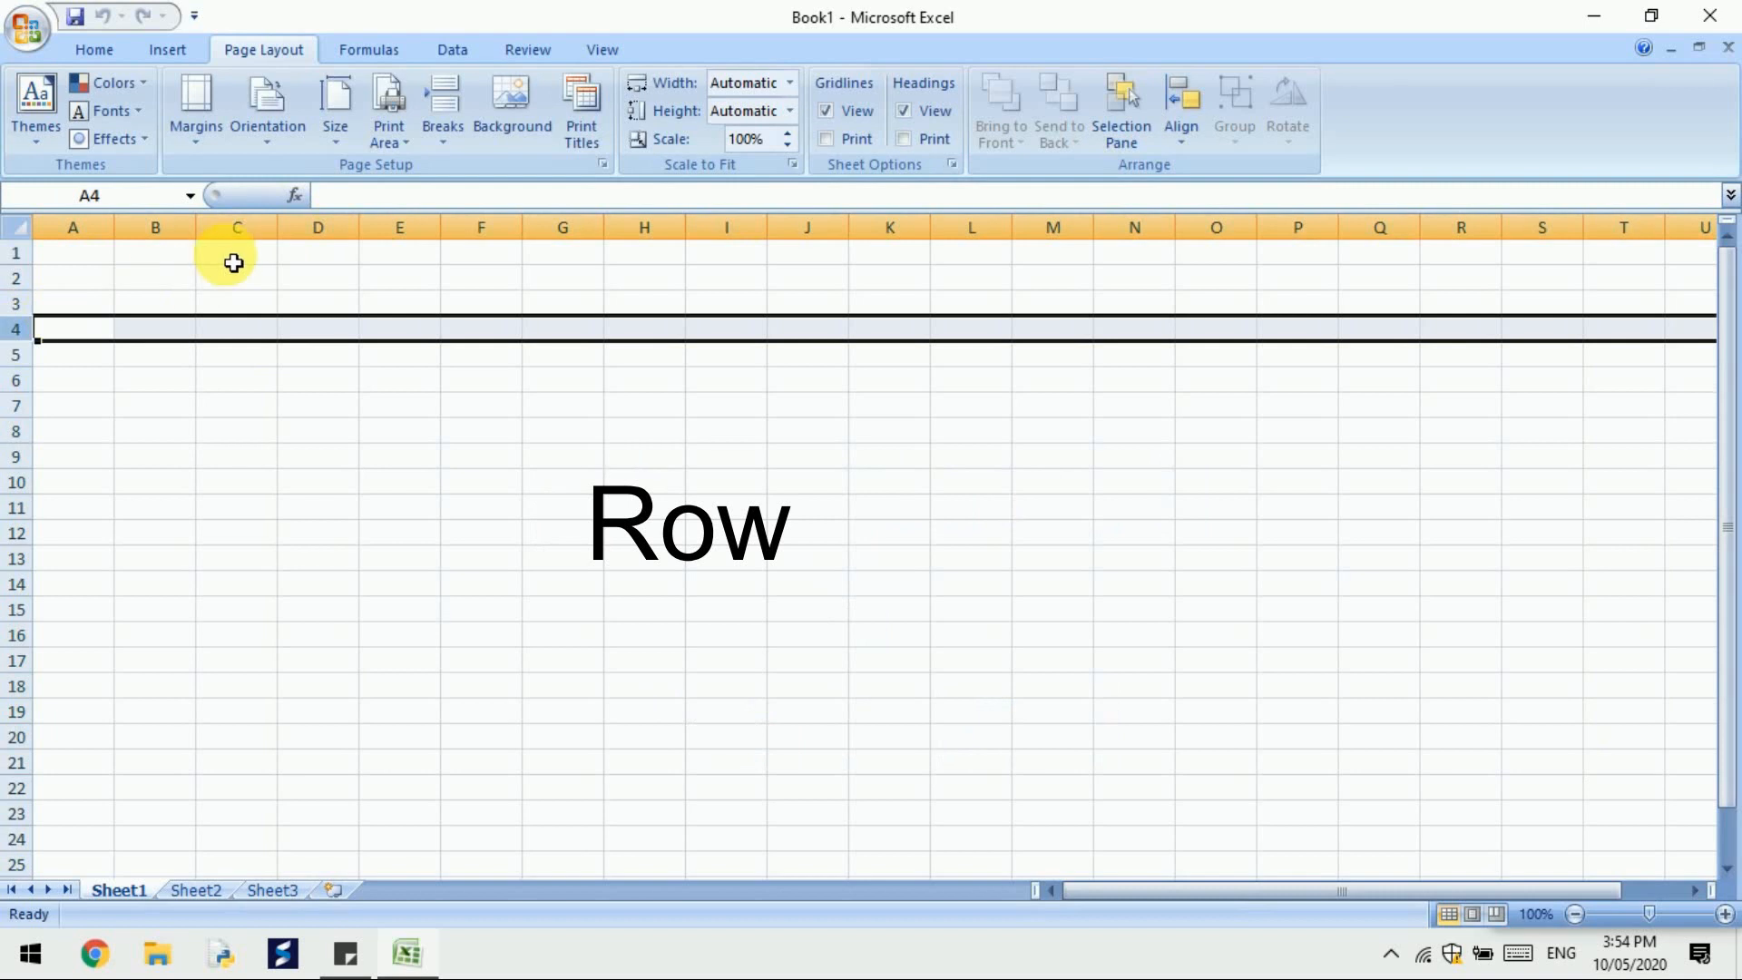
left_click(240, 232)
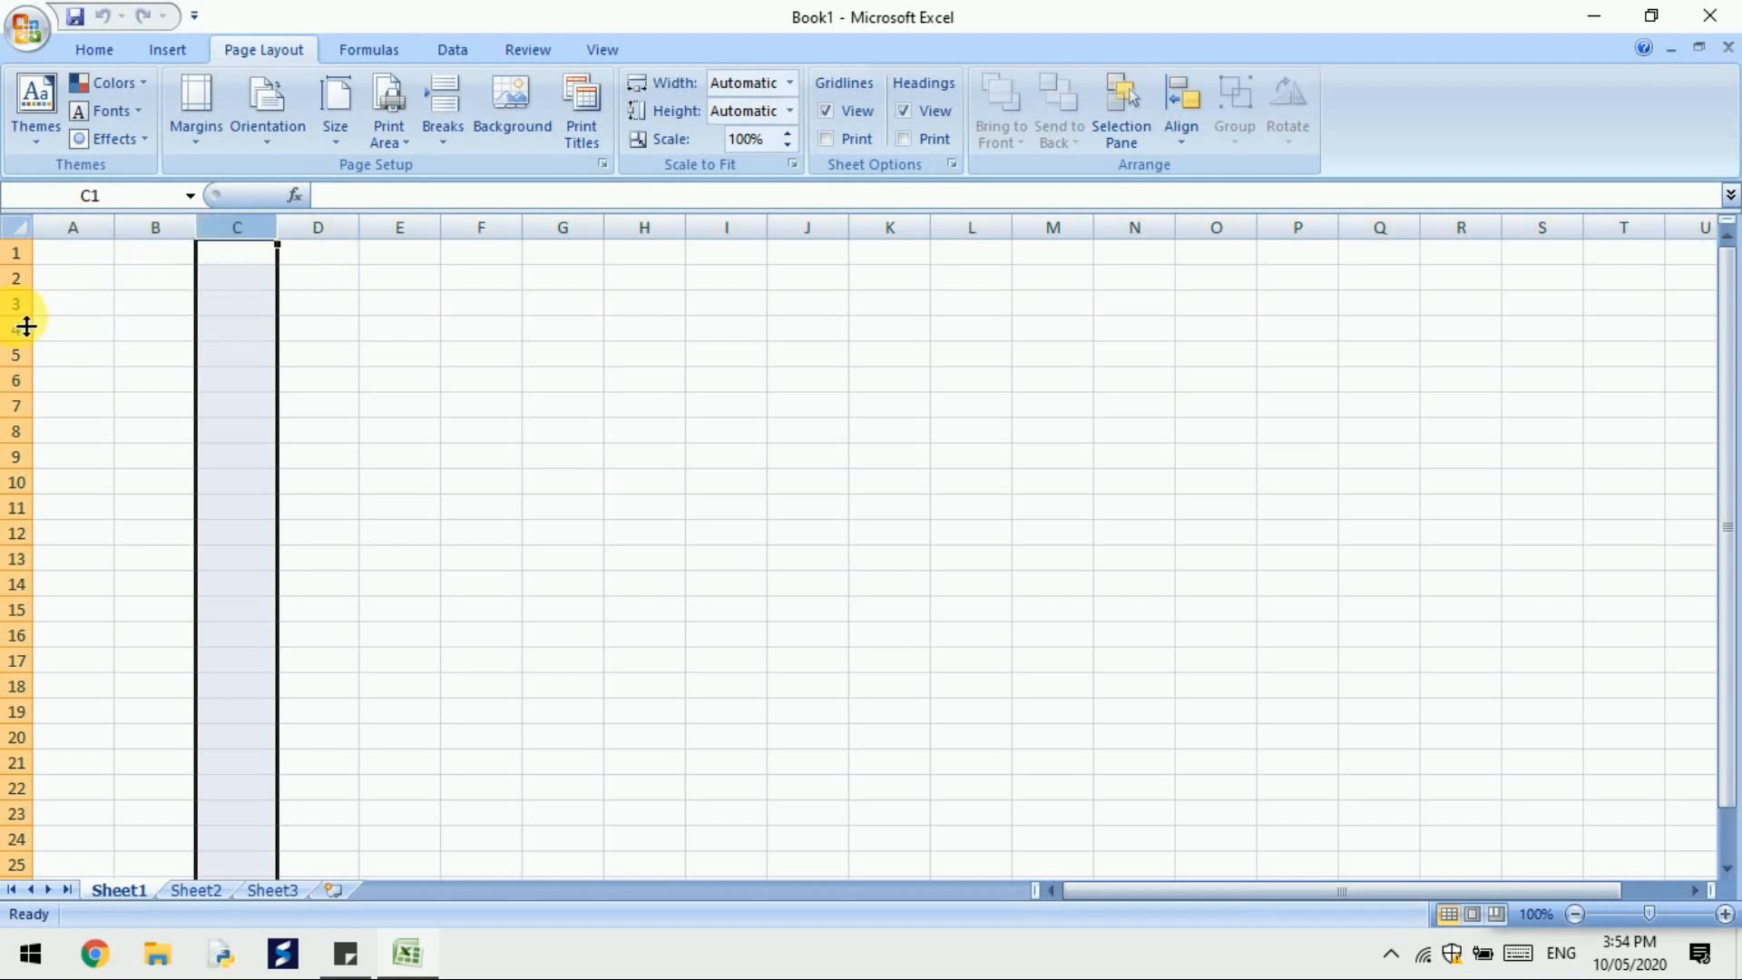
left_click_drag(24, 348, 24, 346)
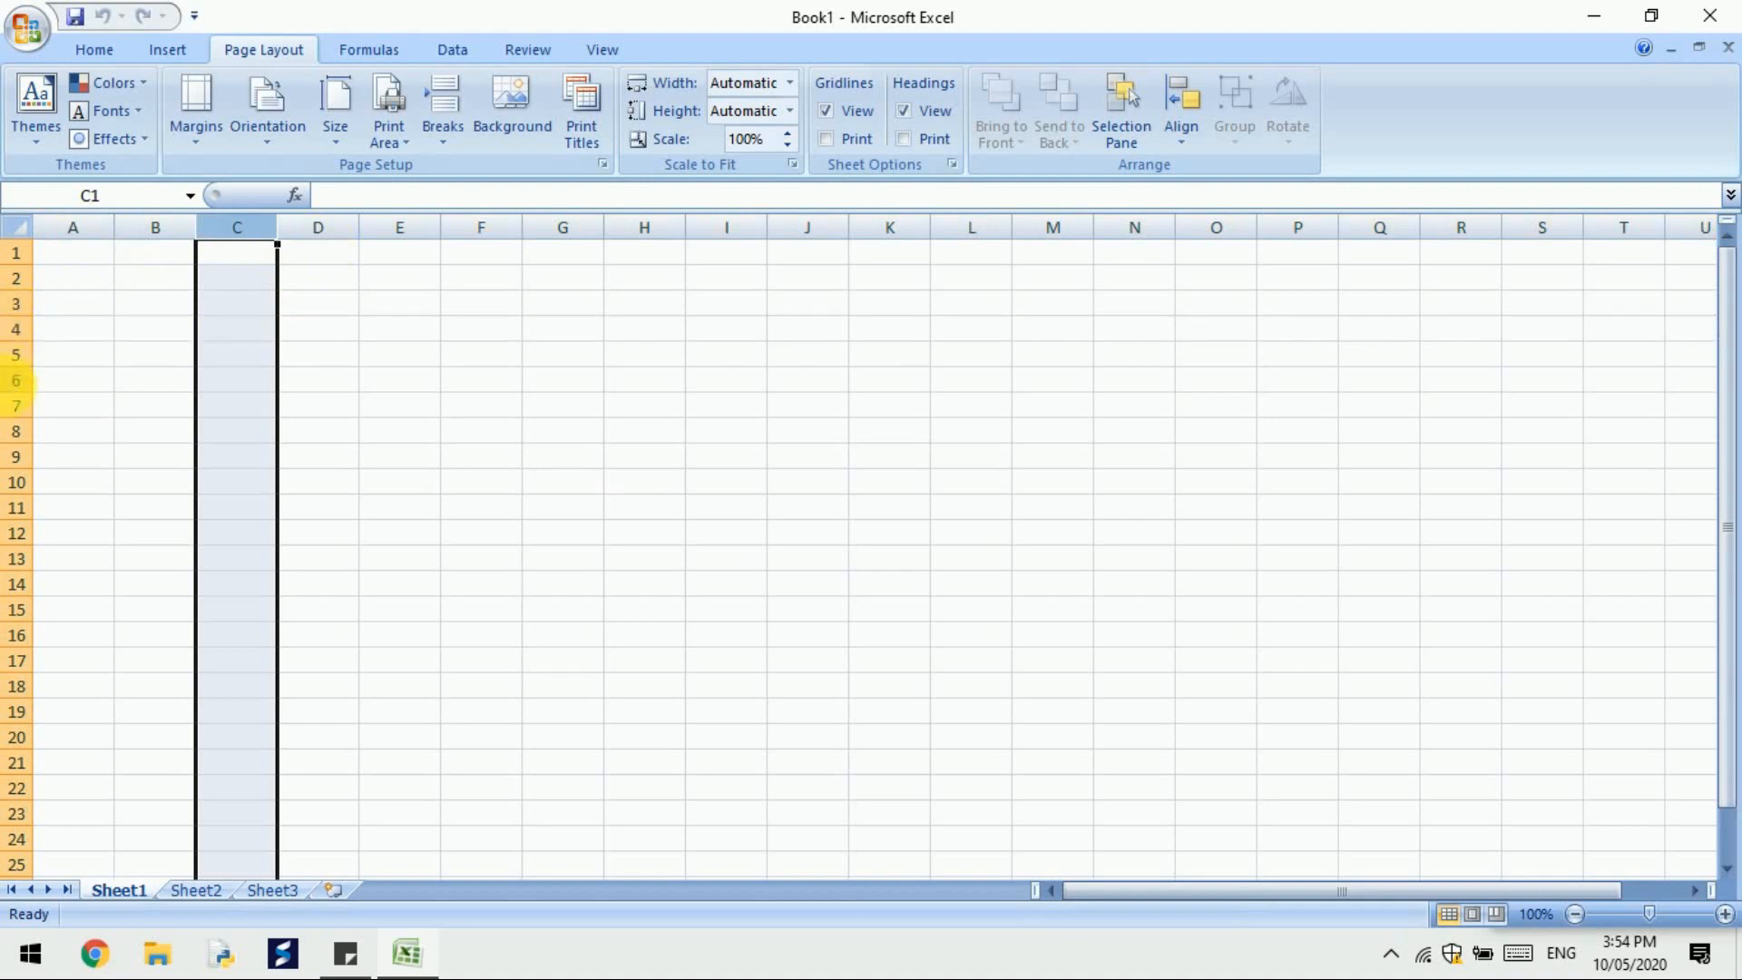
left_click(16, 354)
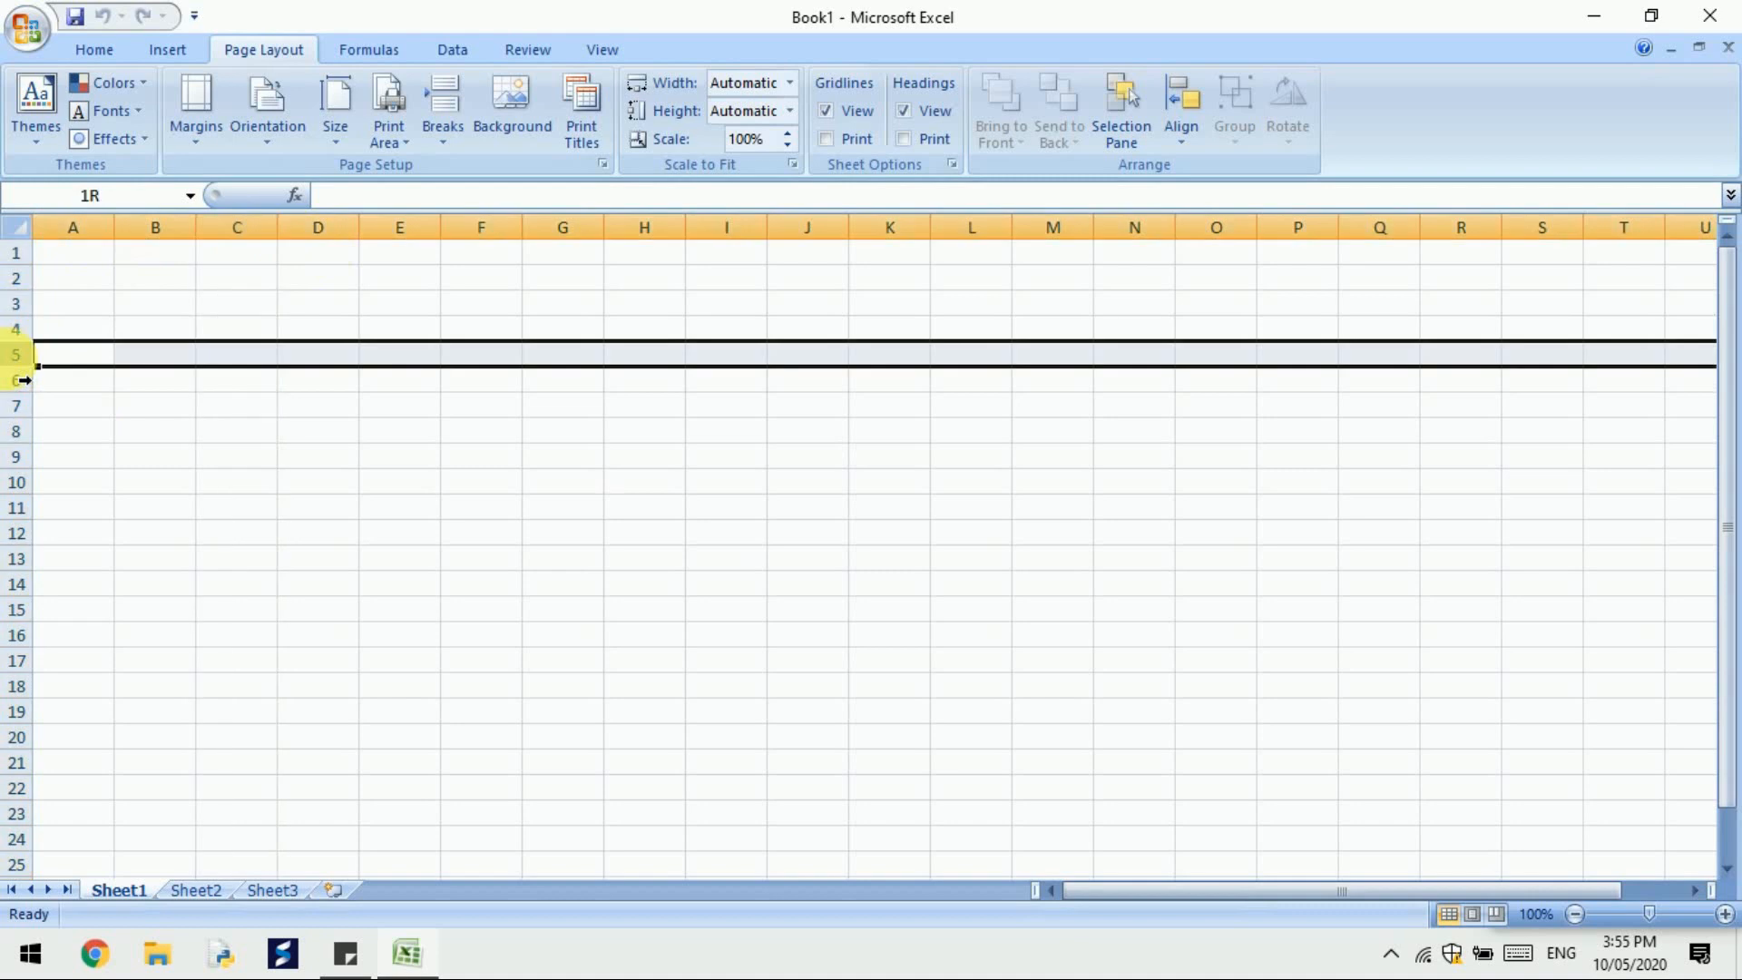
left_click(18, 328)
left_click(18, 303)
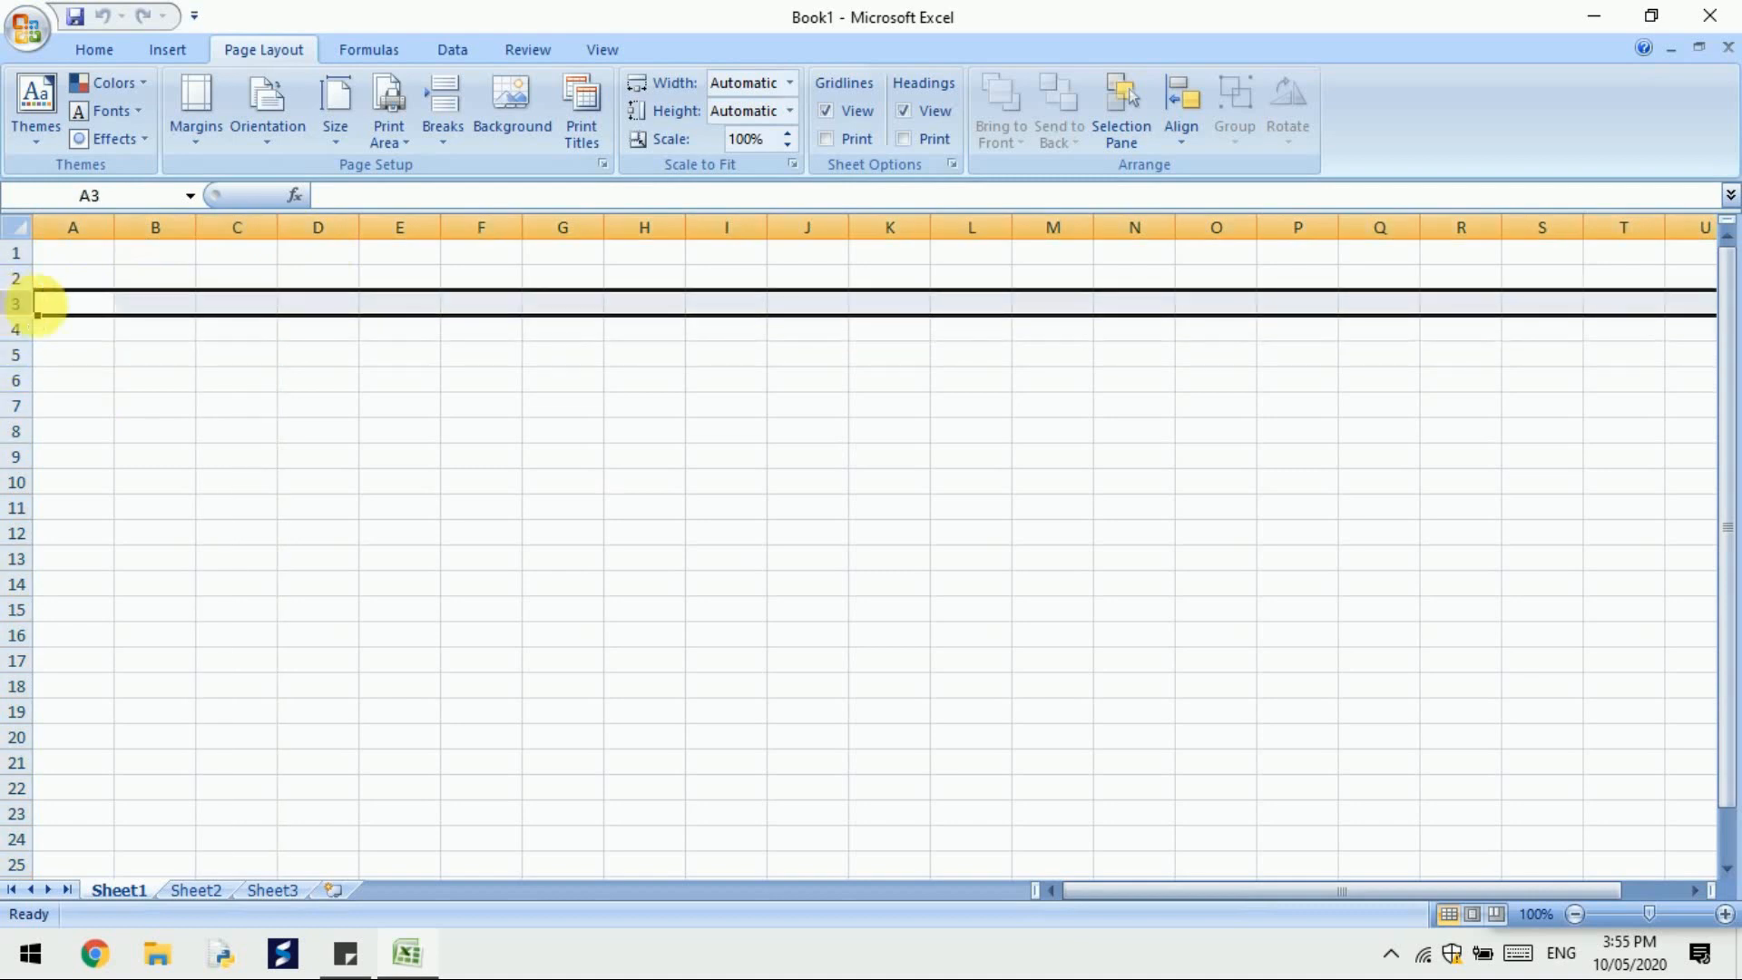
Highlight a block of cells in the middle of the sheet, followed by the single cells J19 and H11
left_click_drag(214, 344, 988, 591)
left_click(824, 700)
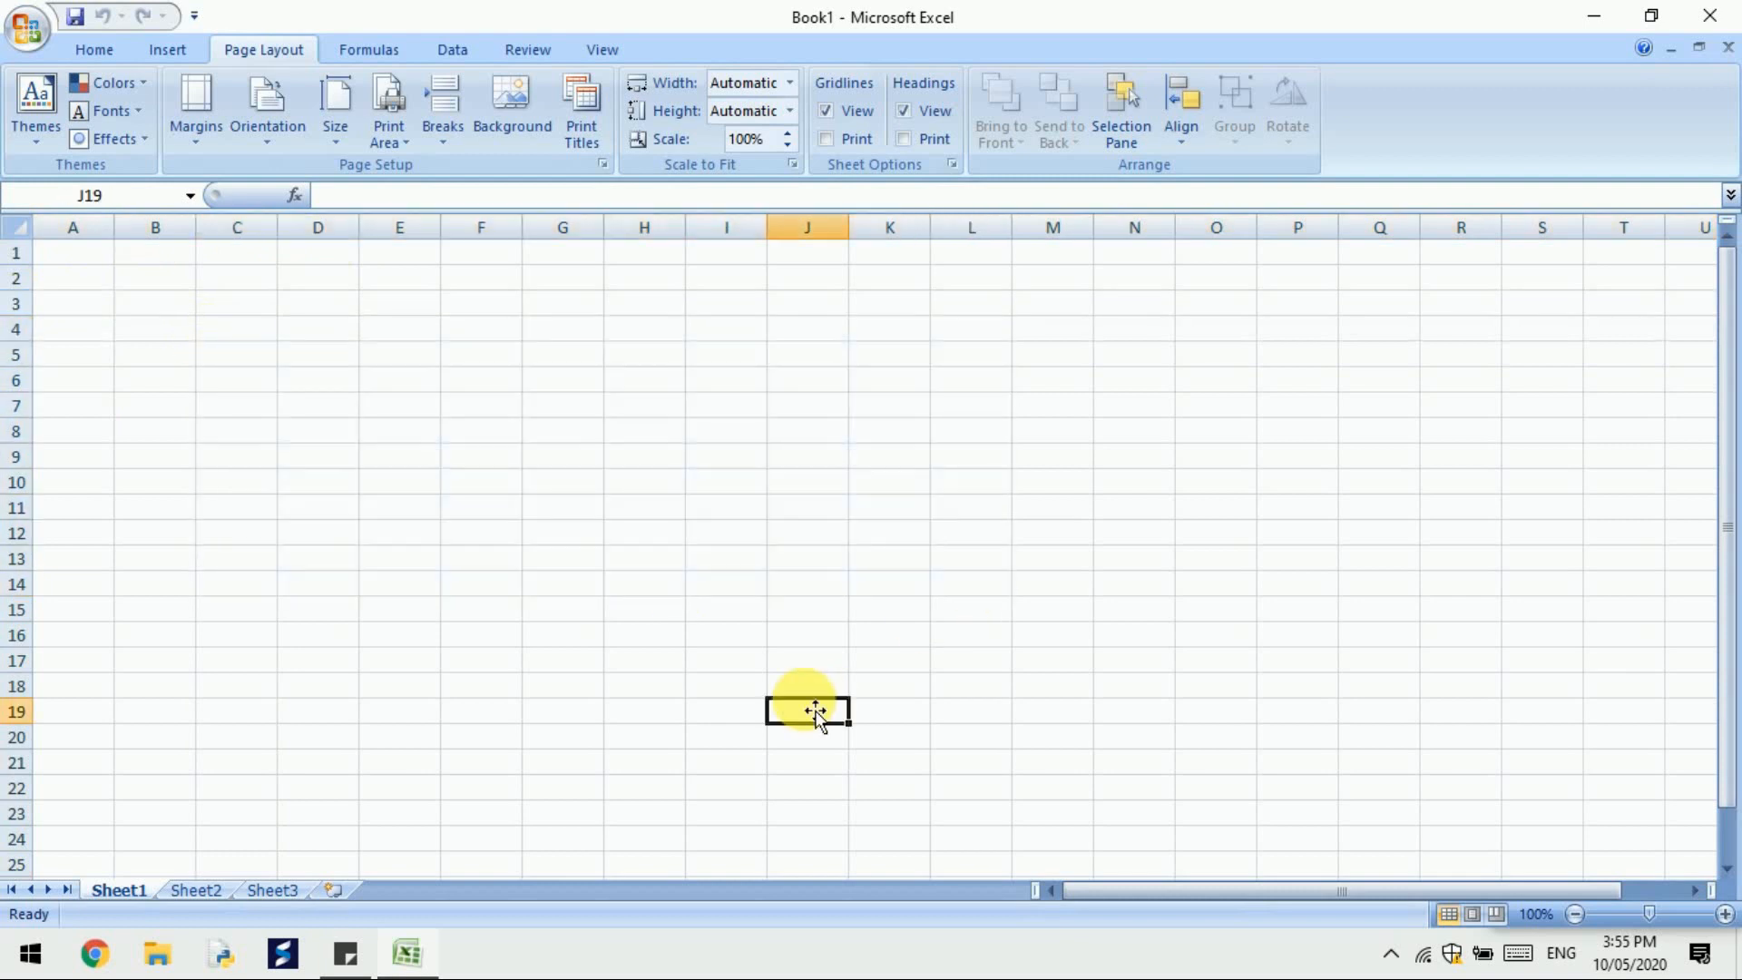
left_click(647, 520)
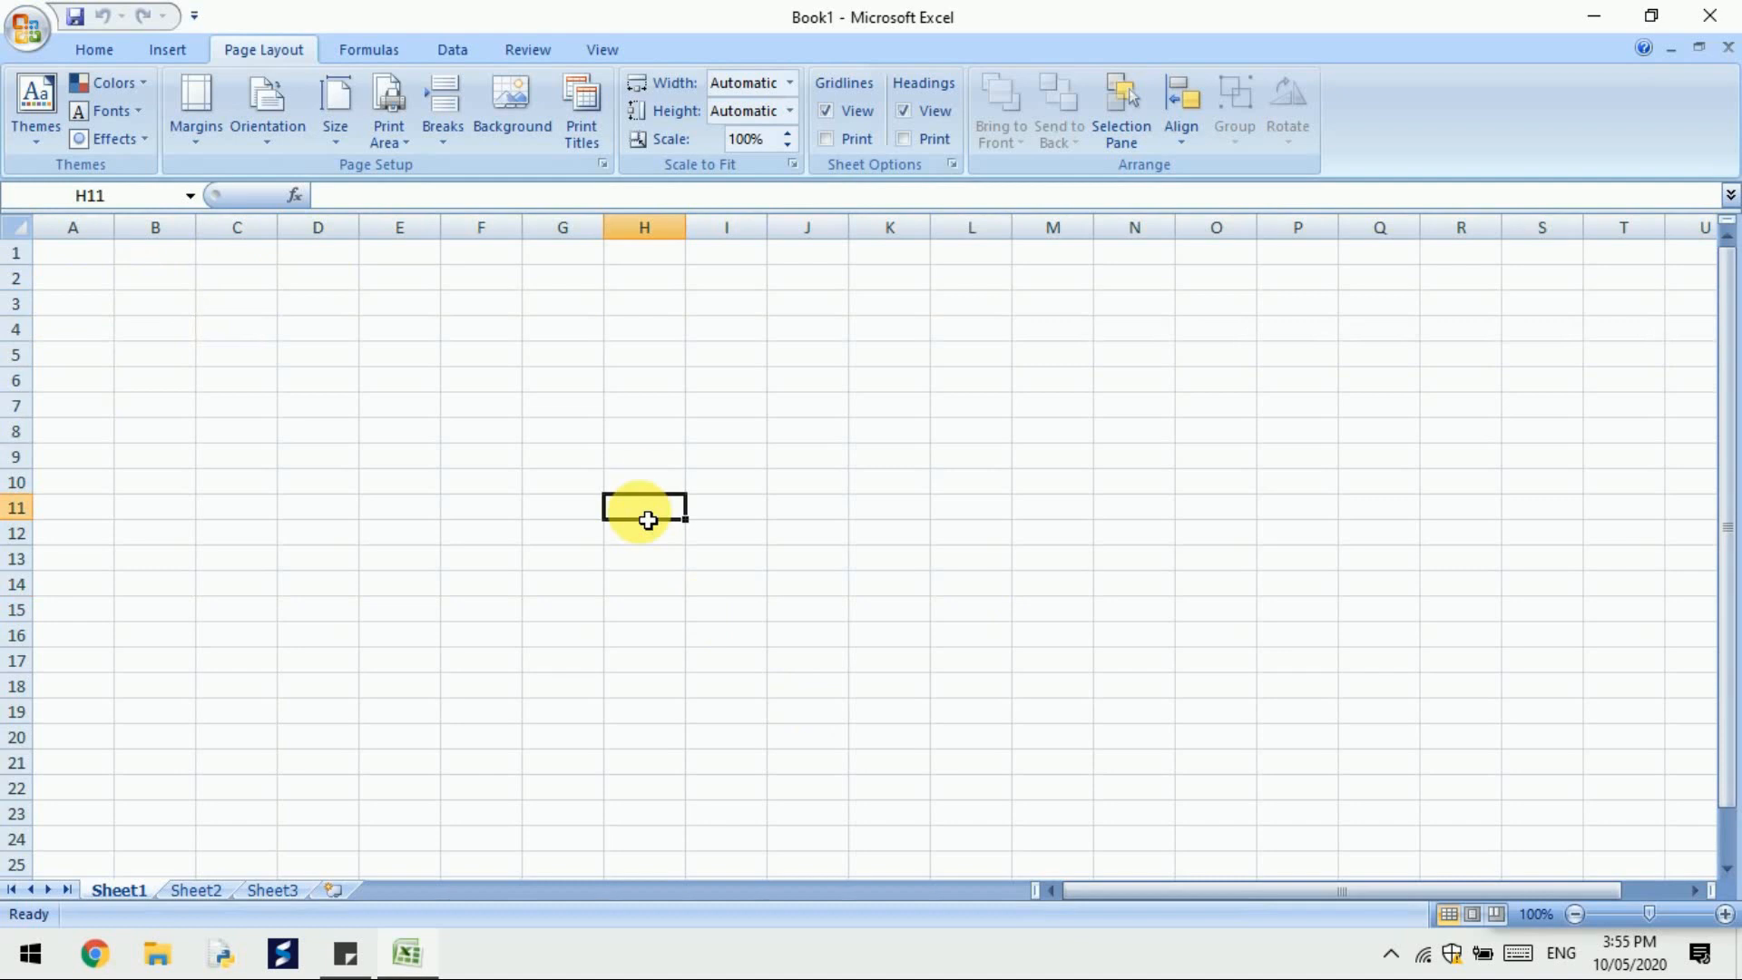
Select cells H10, H9, B3, B5 and E6 one at a time, examine E6's address in the Name Box, and select cell E9
left_click(655, 485)
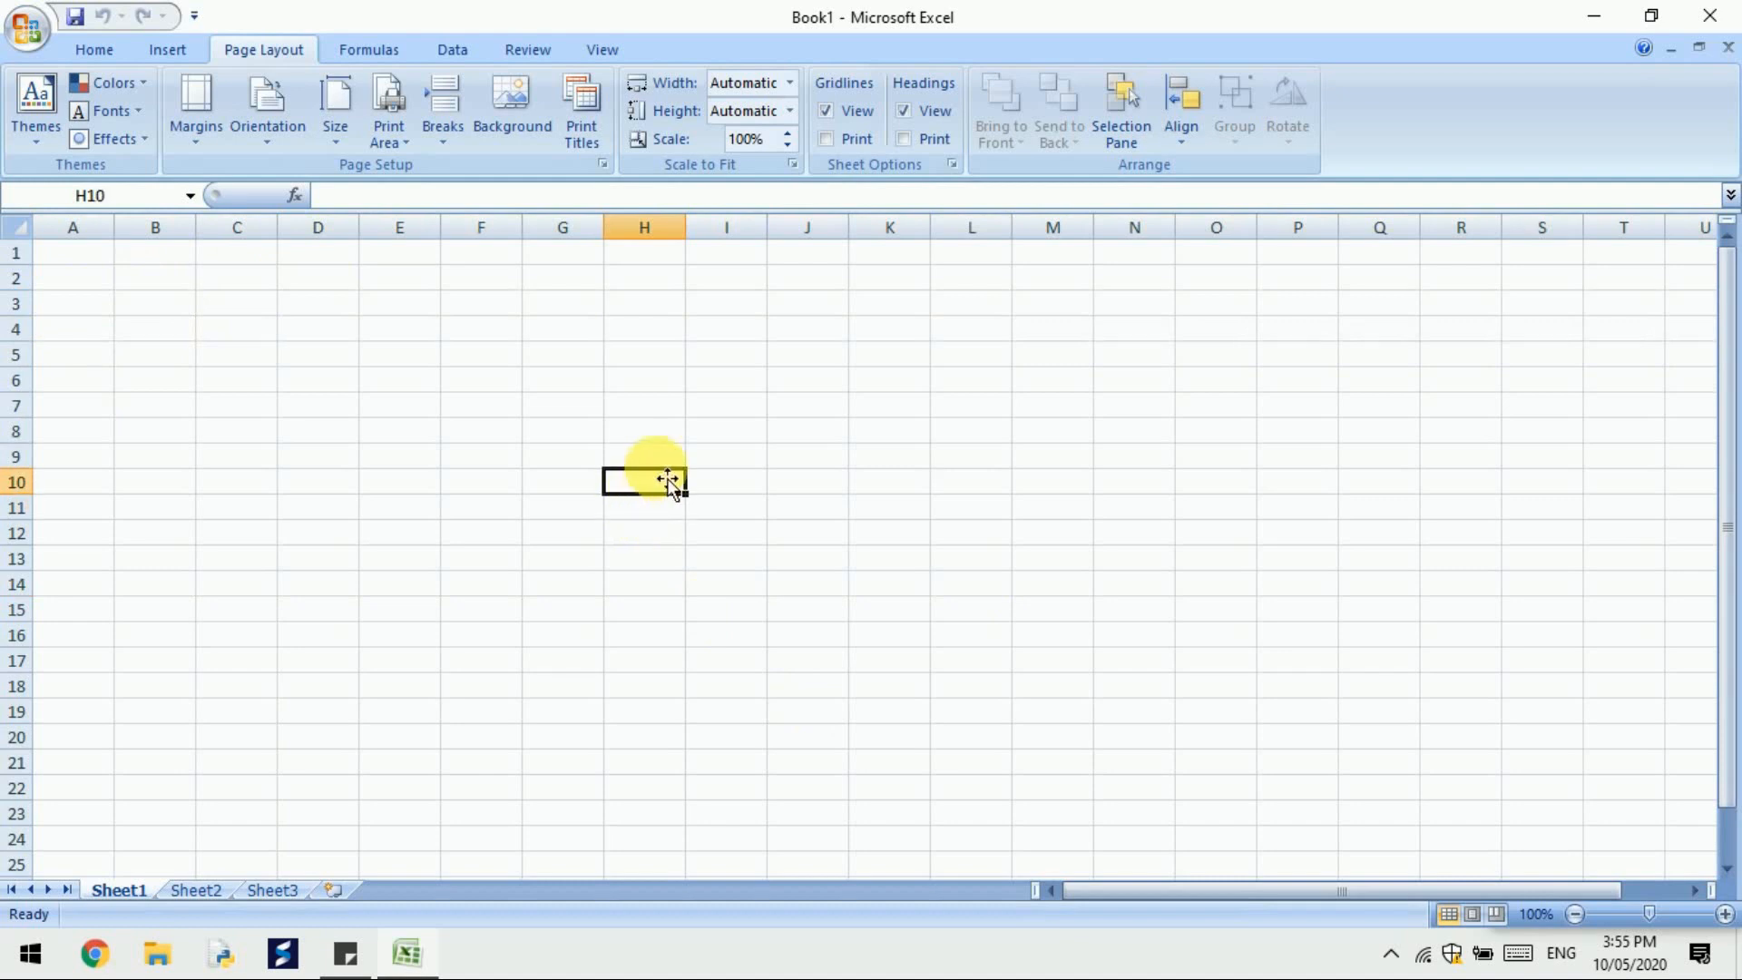
left_click(665, 465)
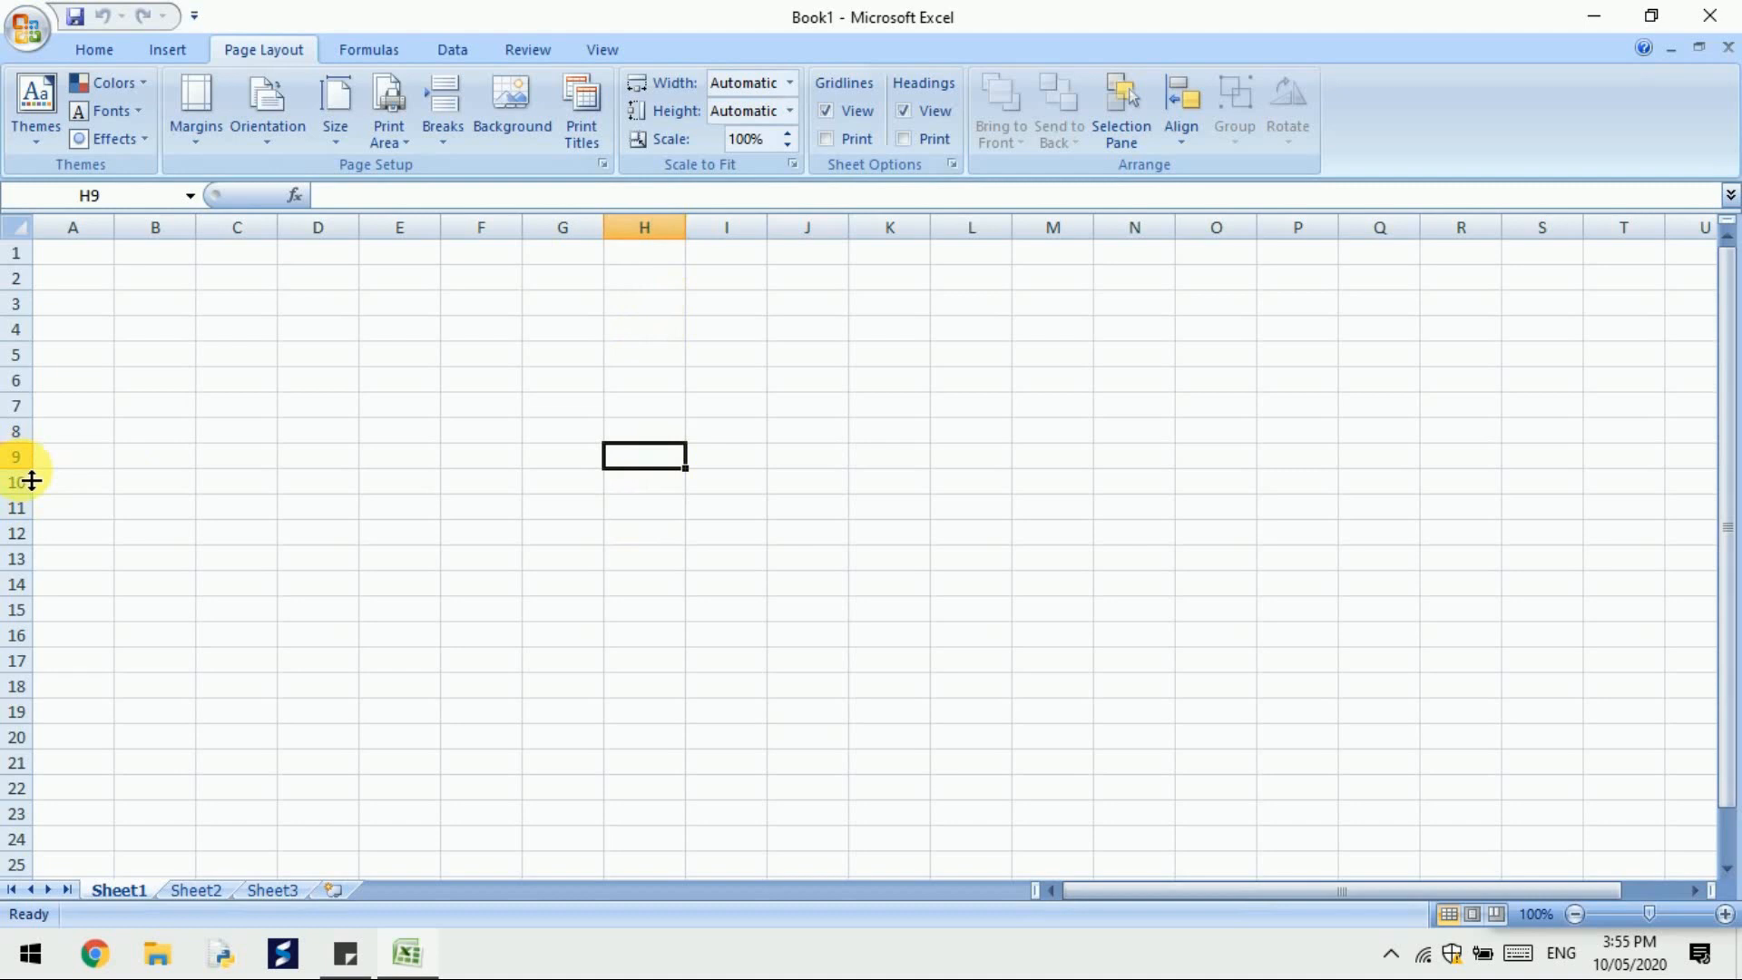
left_click(178, 314)
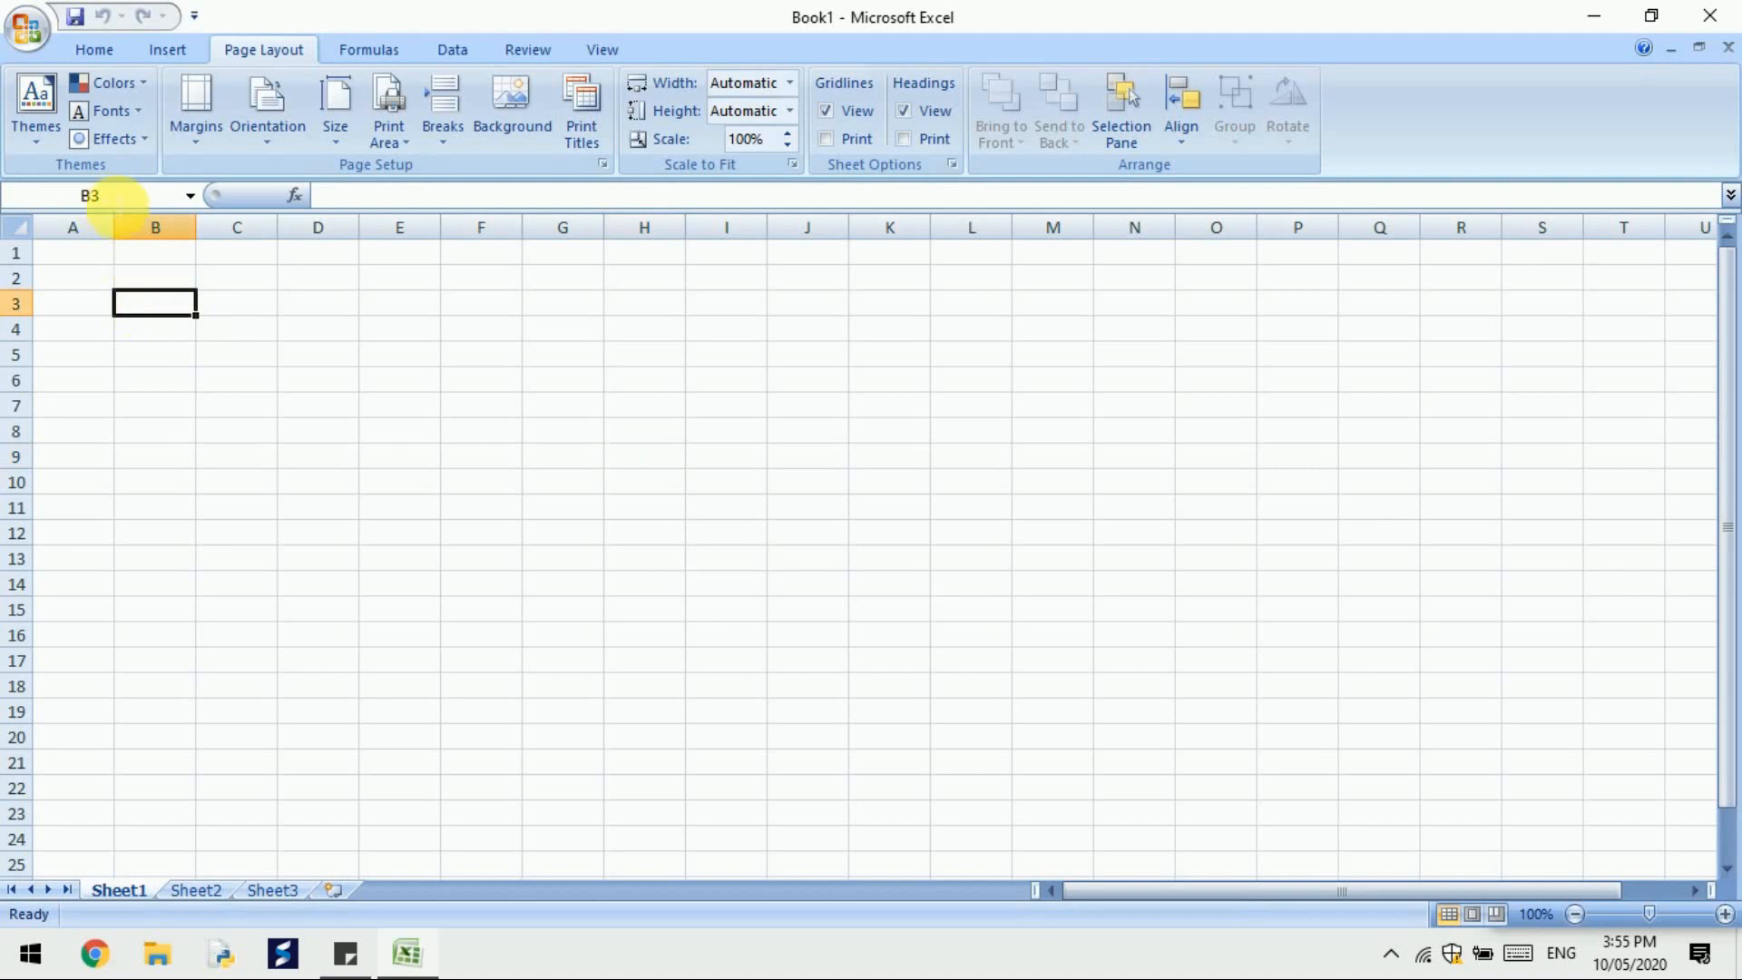
left_click(160, 360)
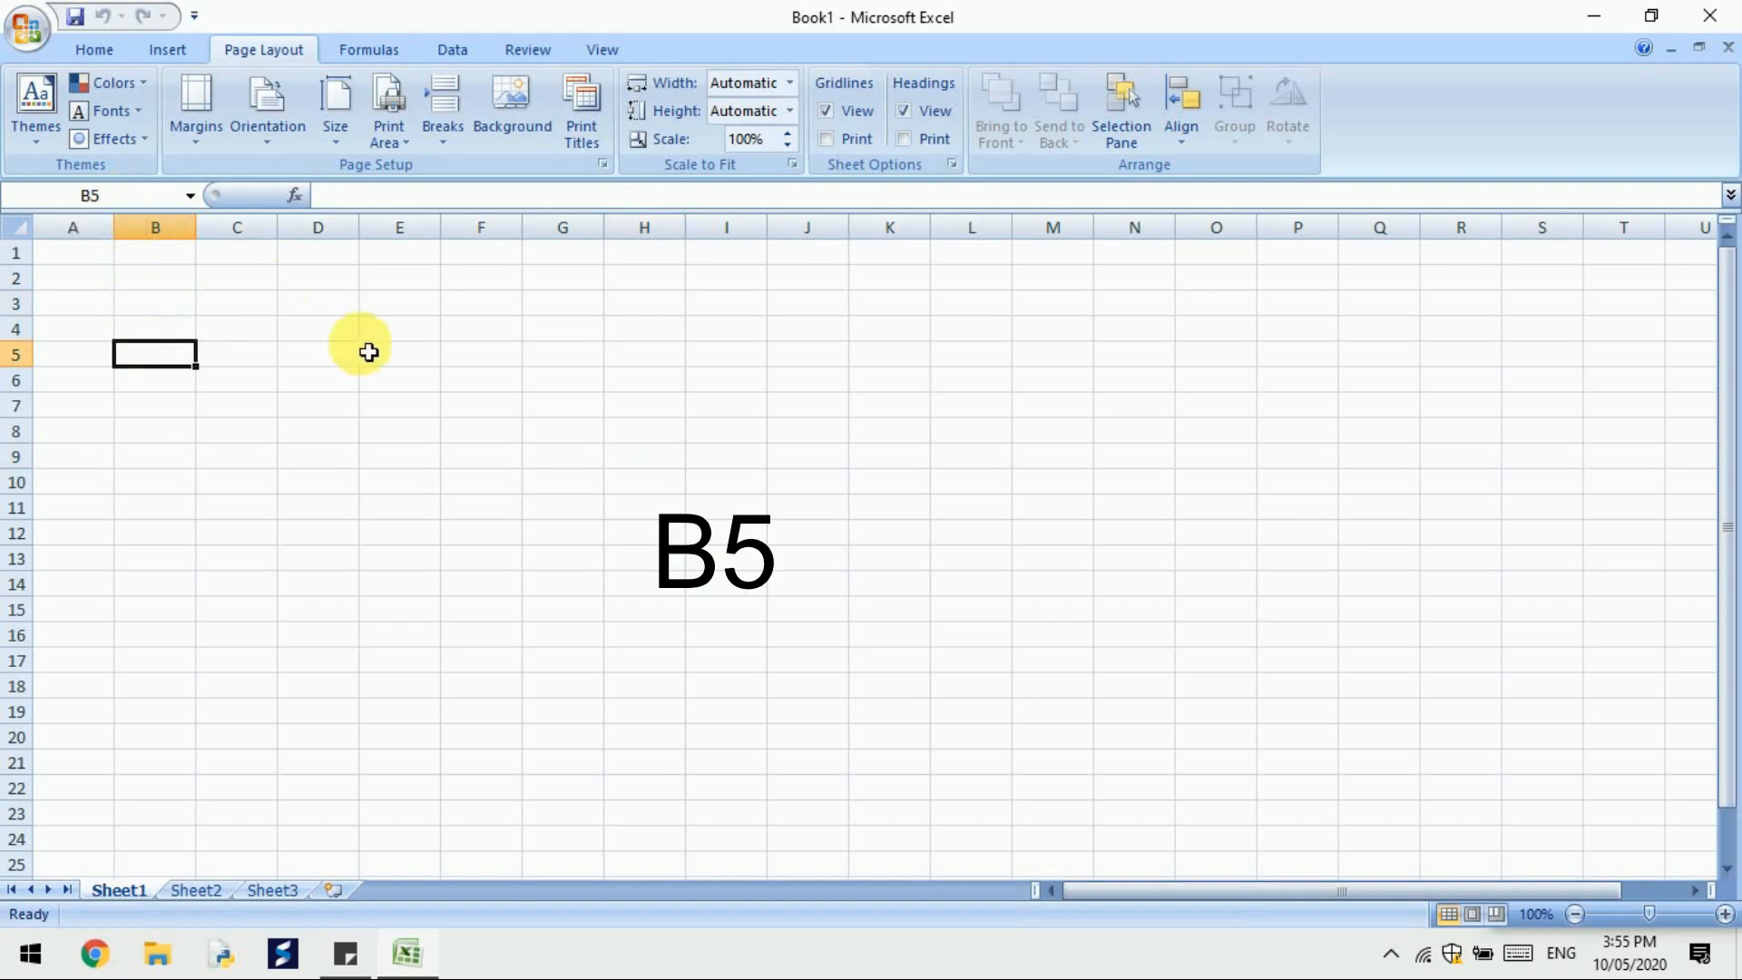
left_click(405, 385)
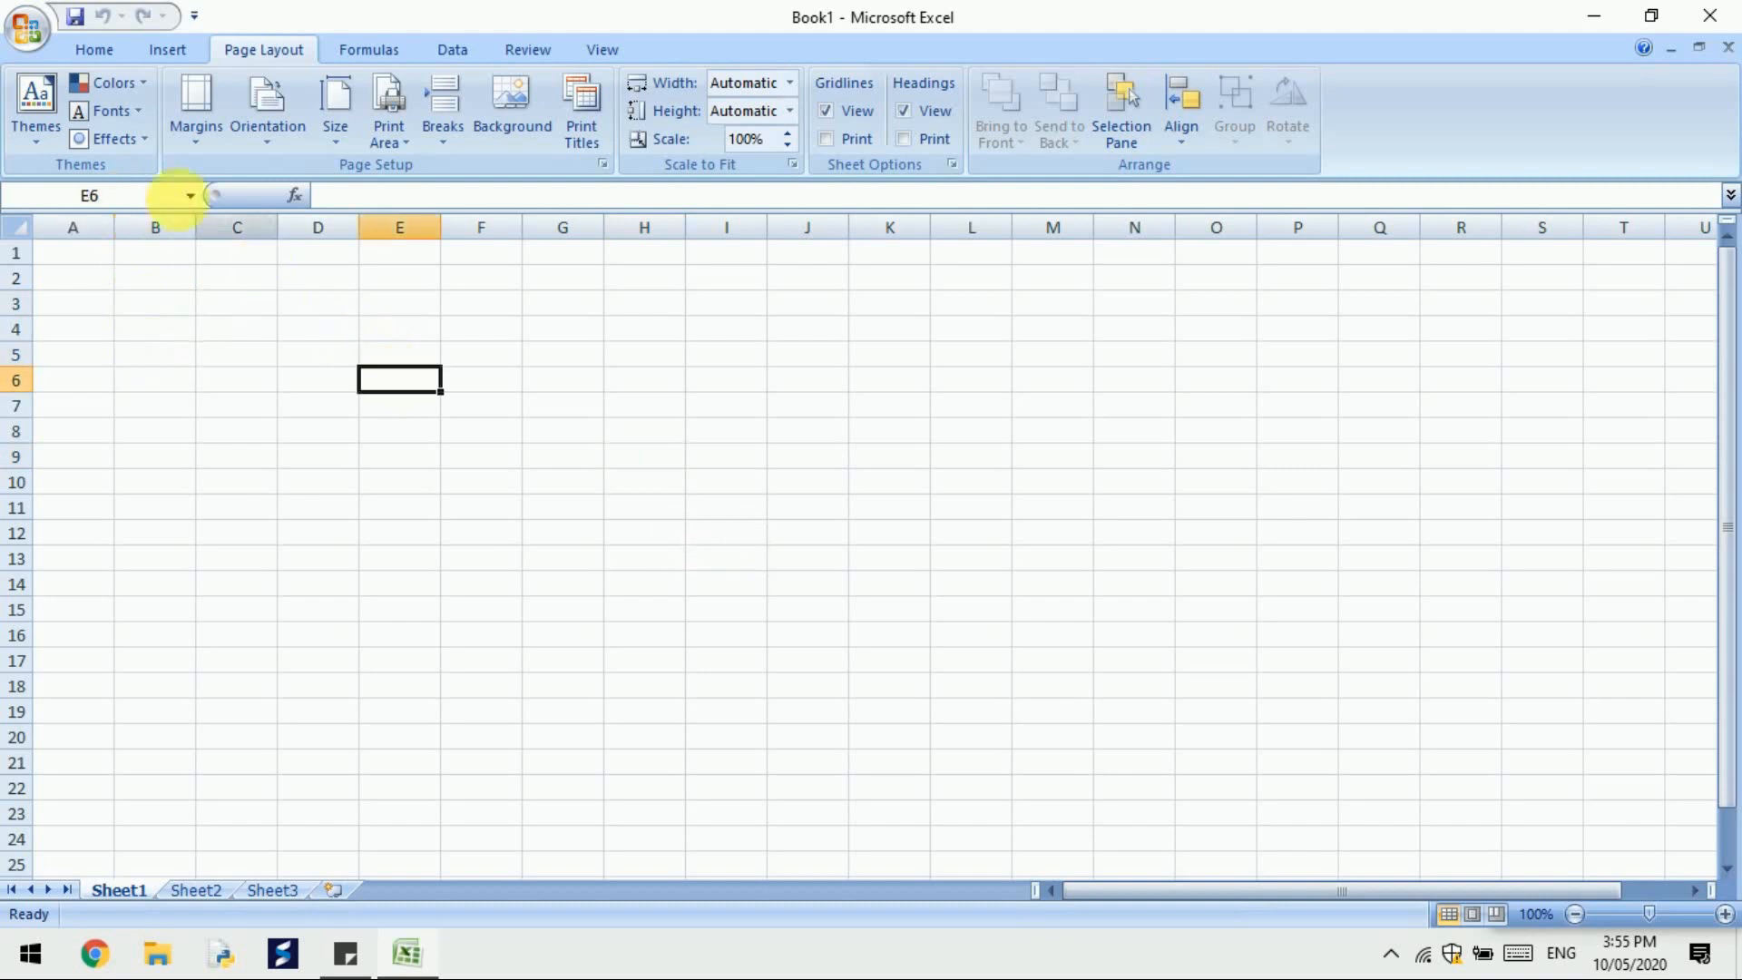
left_click(113, 194)
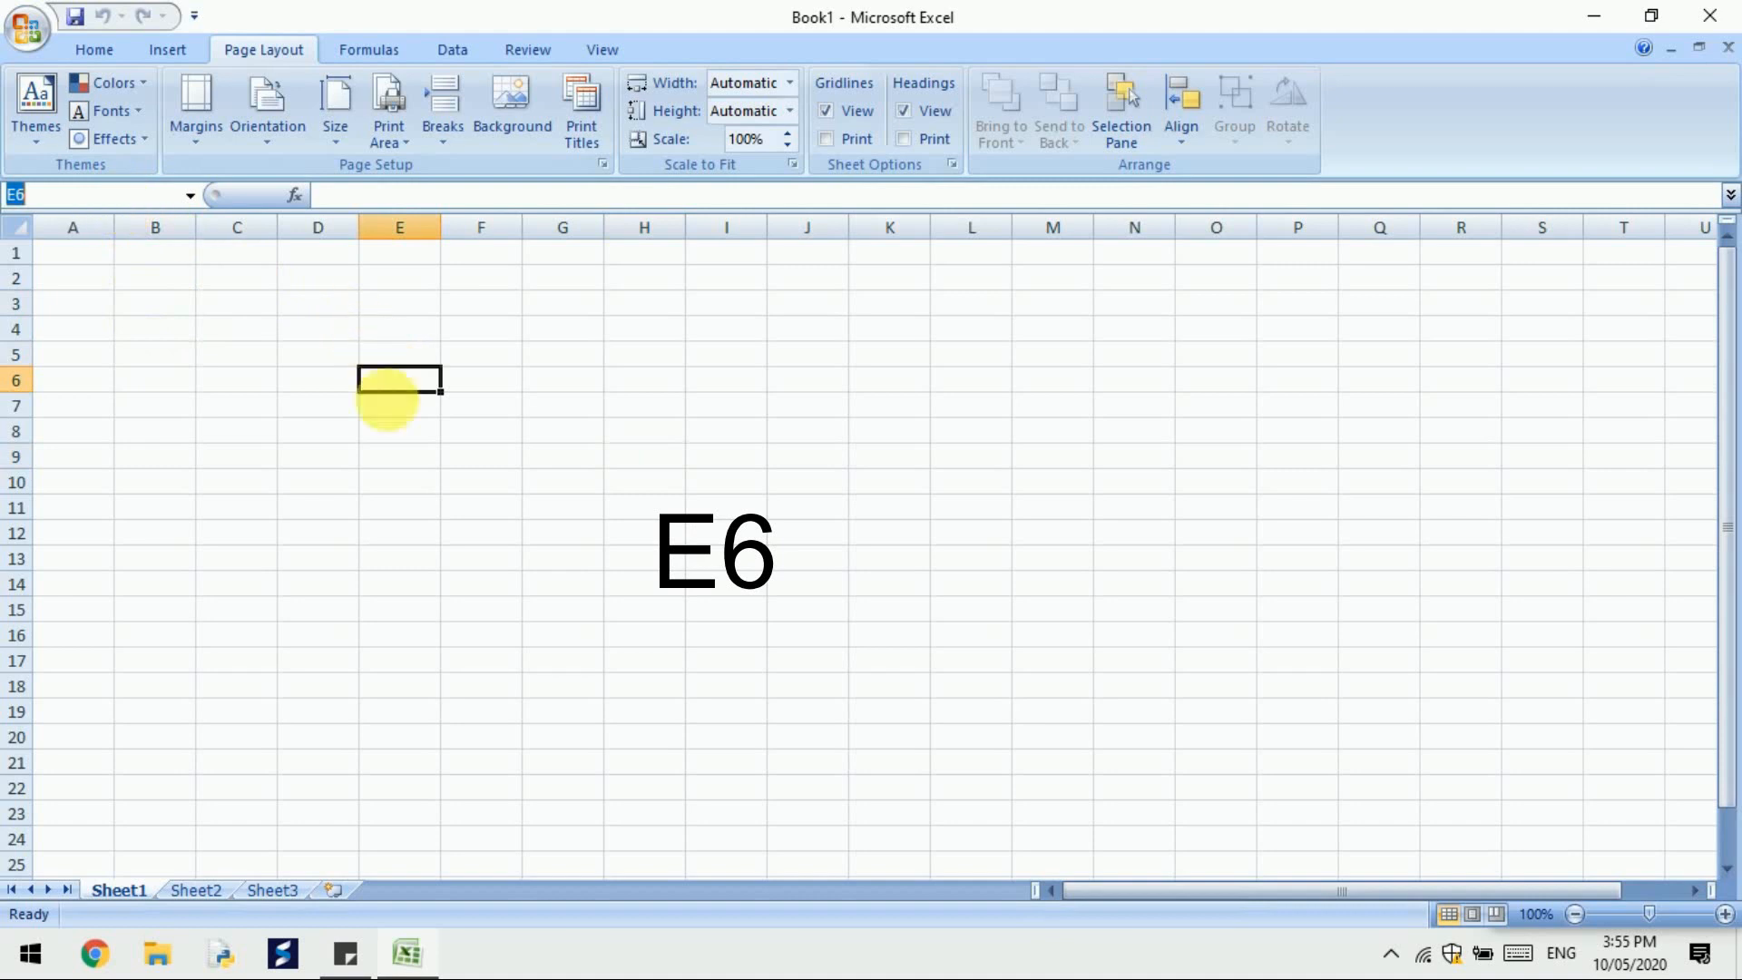
left_click(413, 464)
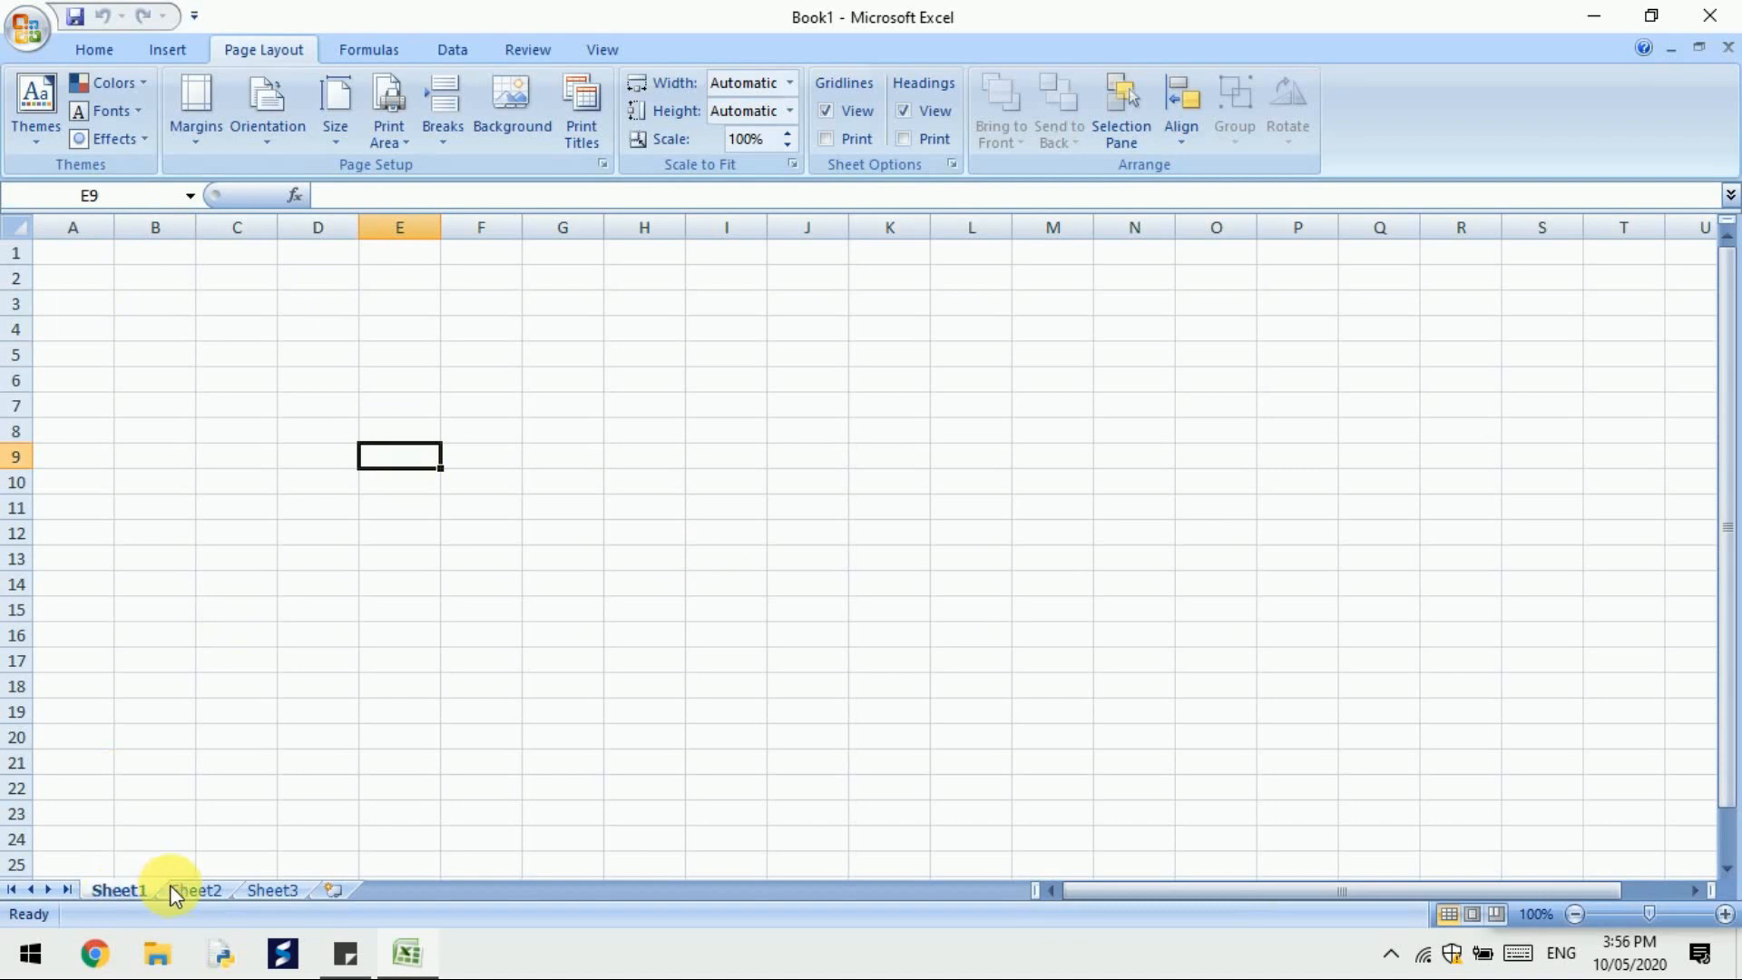
View Sheet2 and Sheet3, and insert two new worksheets after Sheet3
left_click(192, 890)
left_click(275, 891)
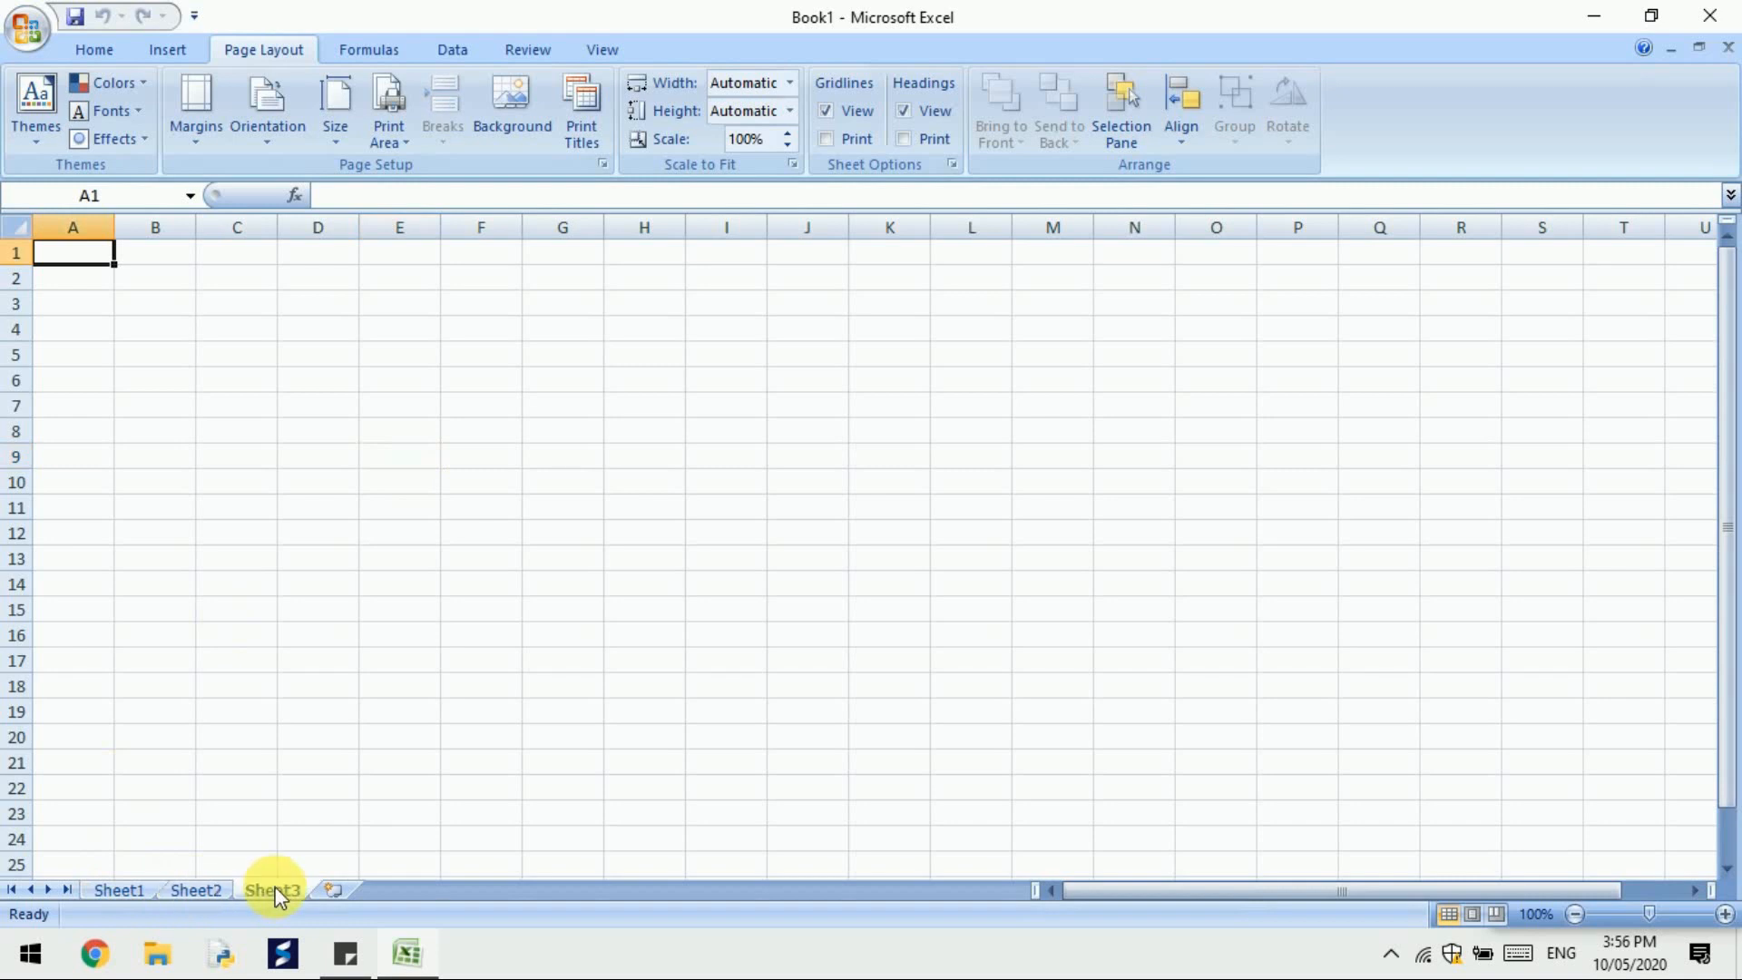
left_click(334, 889)
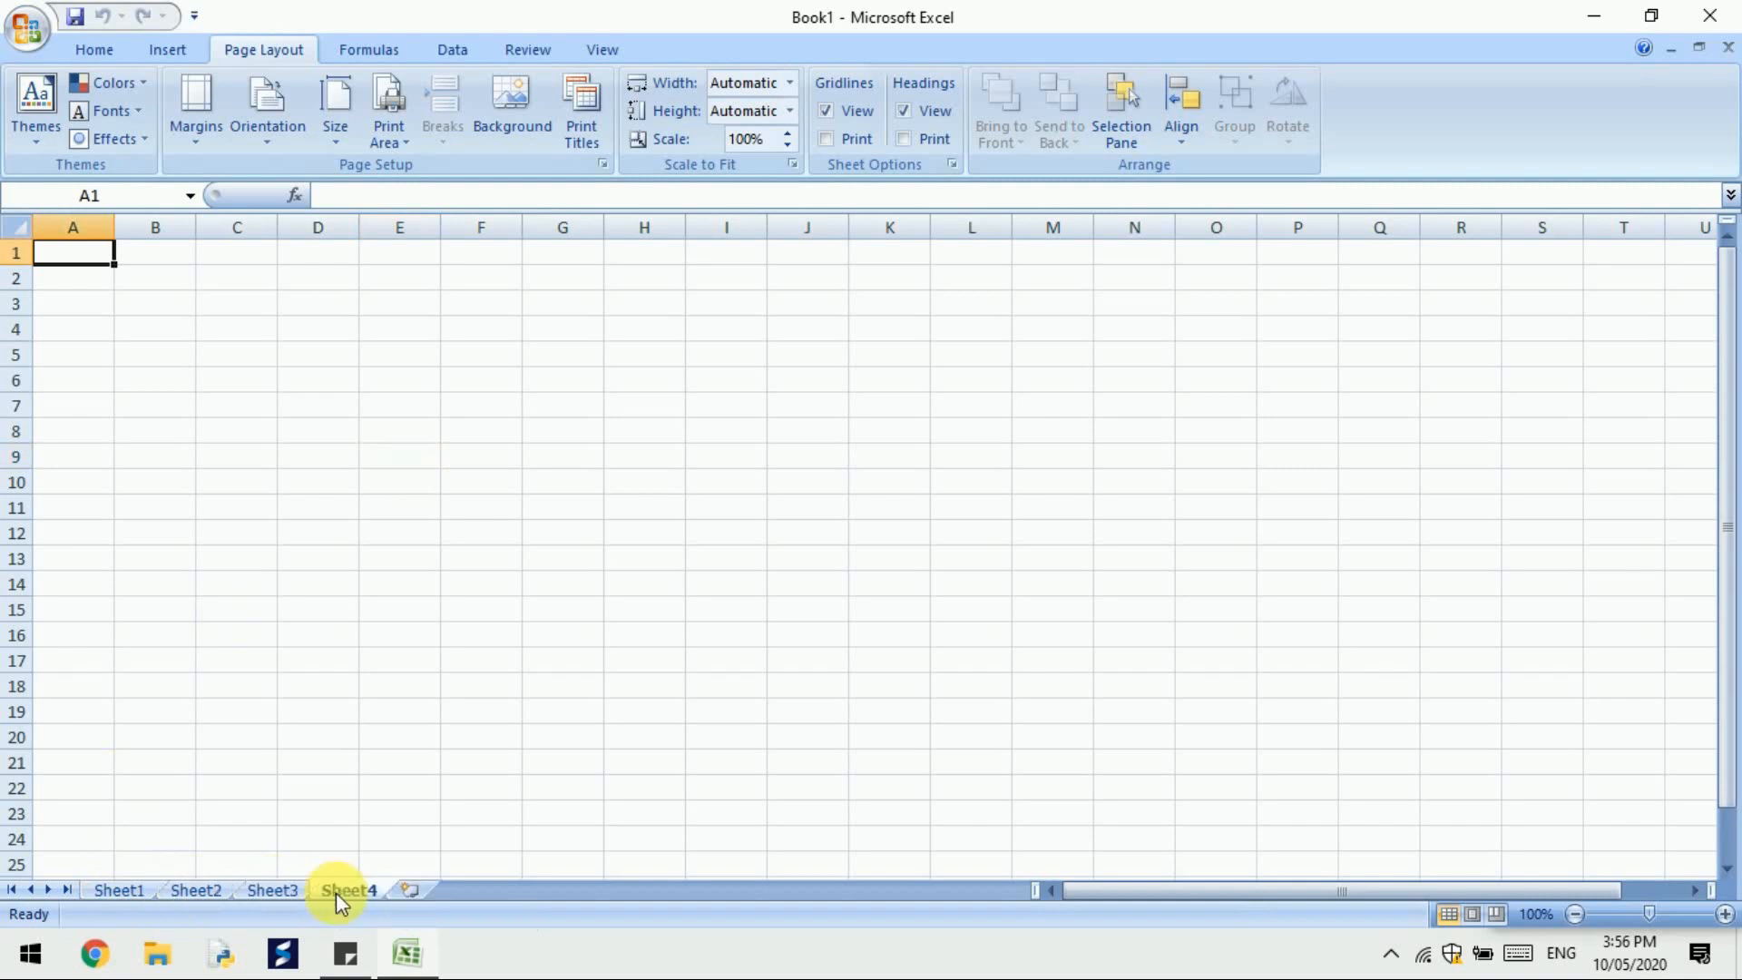
left_click(414, 889)
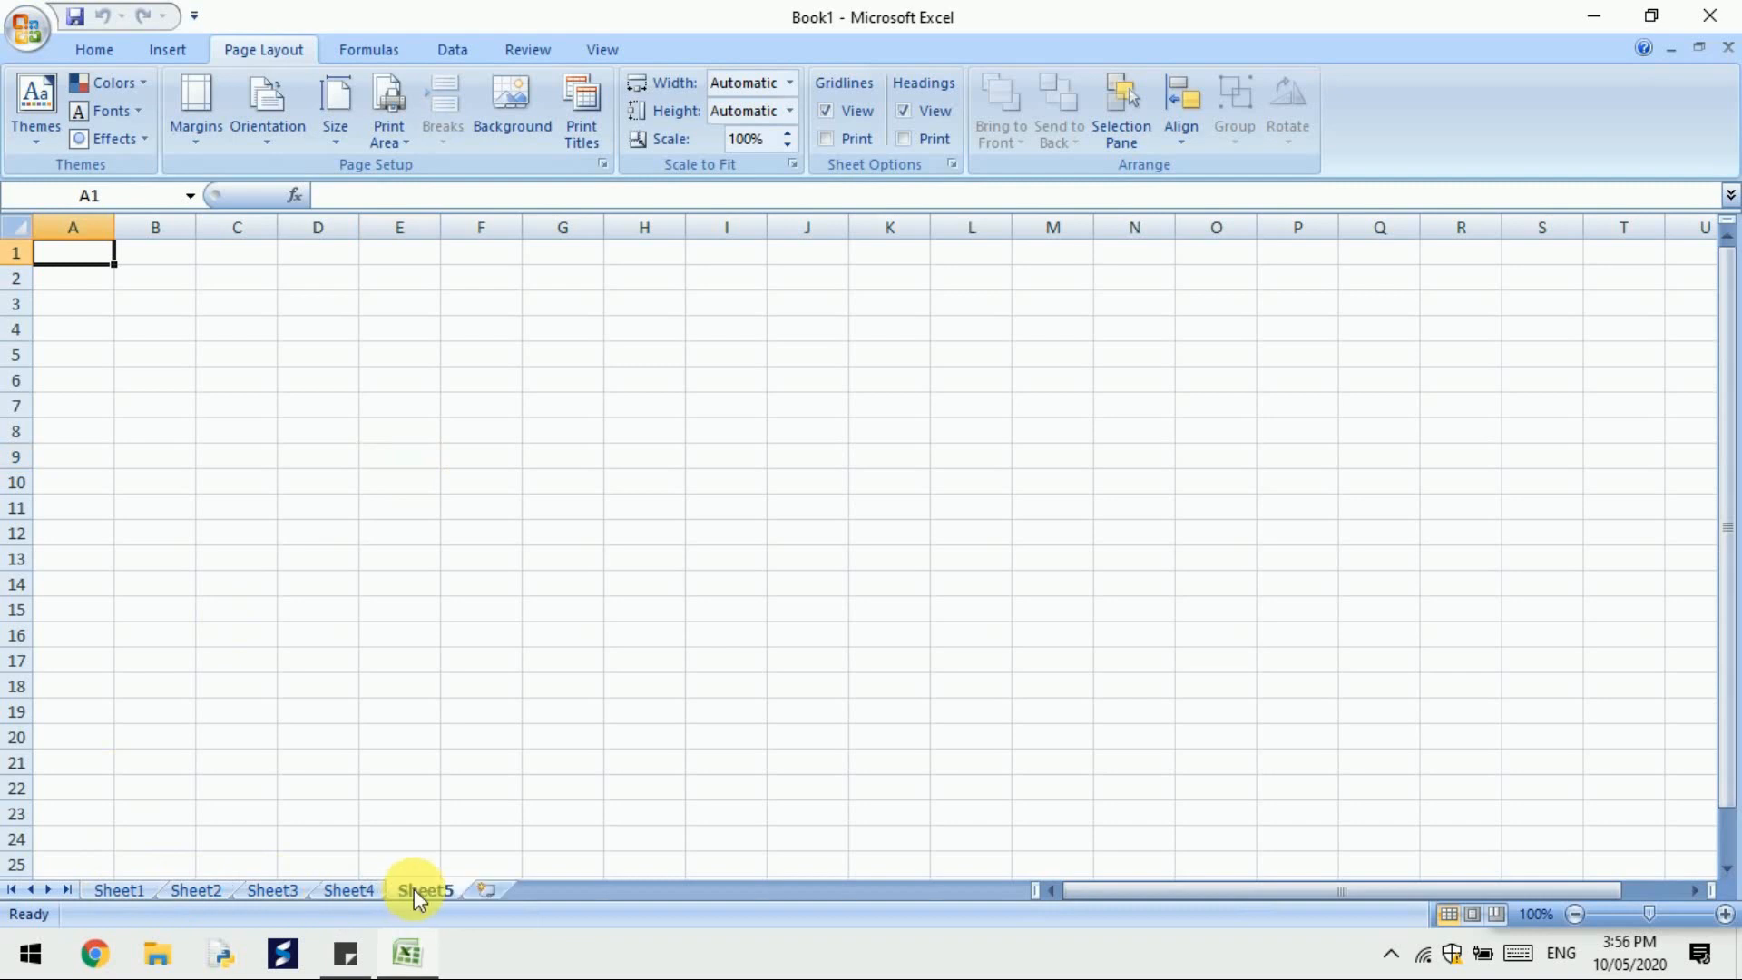
Return to Sheet1, view the commands available for its sheet tab, and dismiss them without choosing any
left_click(116, 889)
right_click(117, 889)
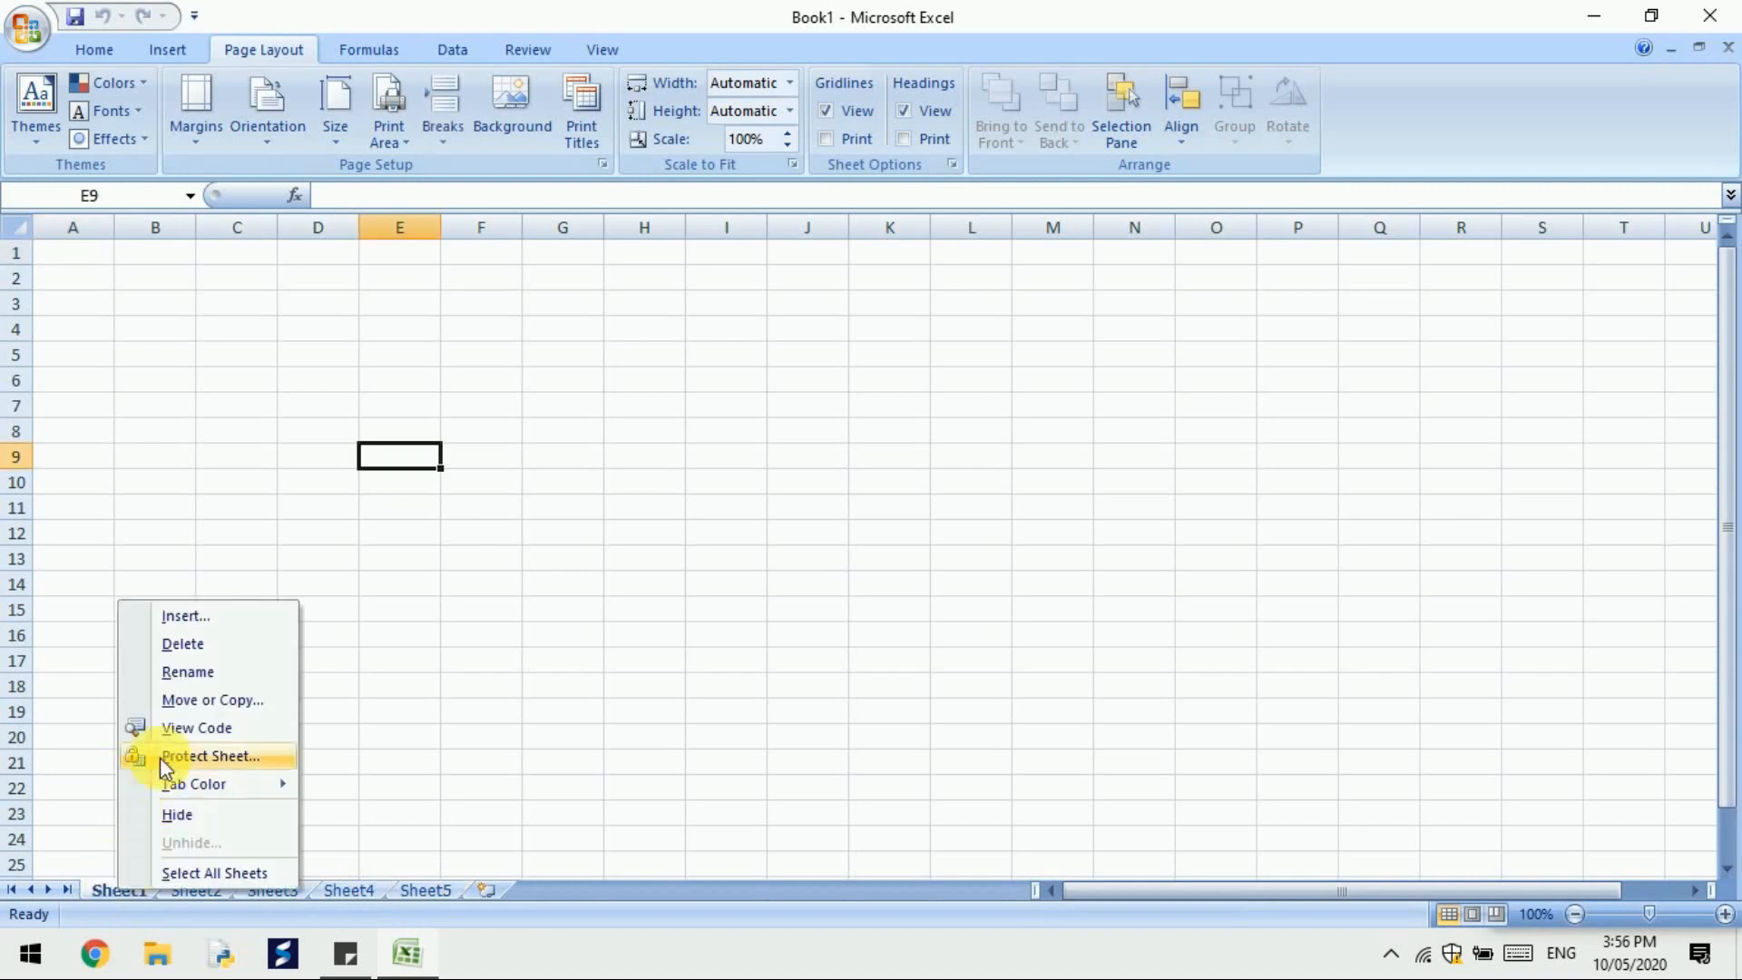
left_click(399, 668)
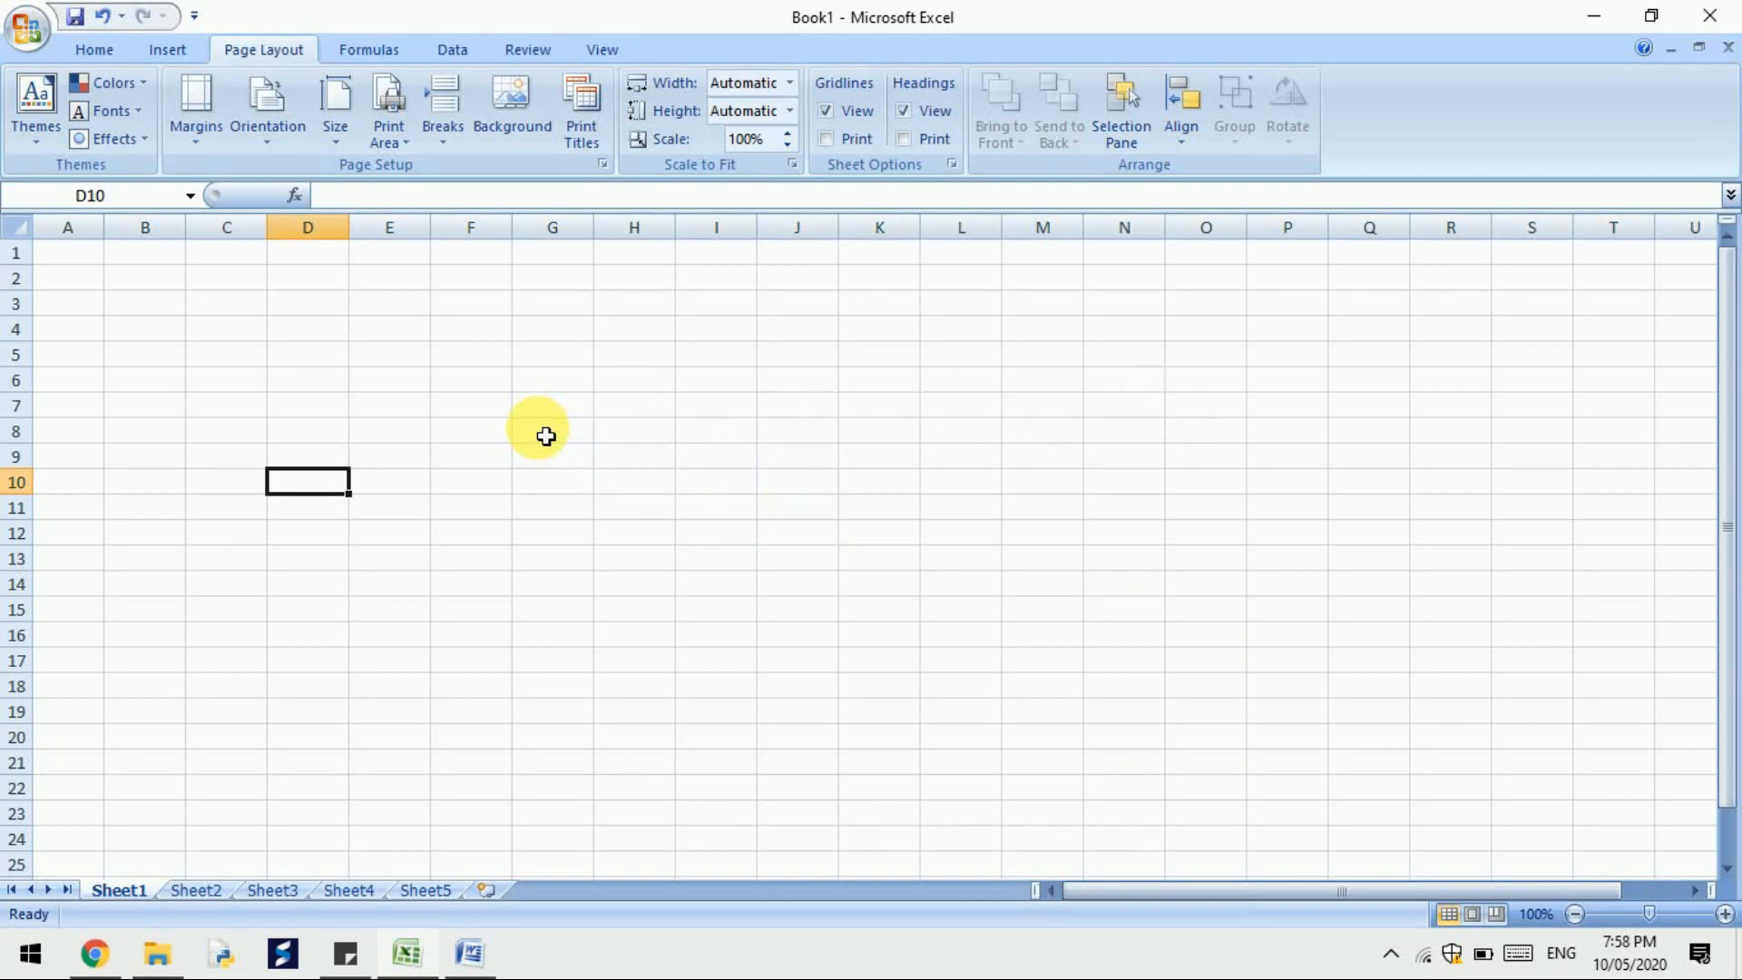
Highlight the cell ranges G8:G19, E8:K8, E9:L17 and E8:E17 one after another on Sheet1
left_click_drag(545, 436, 544, 721)
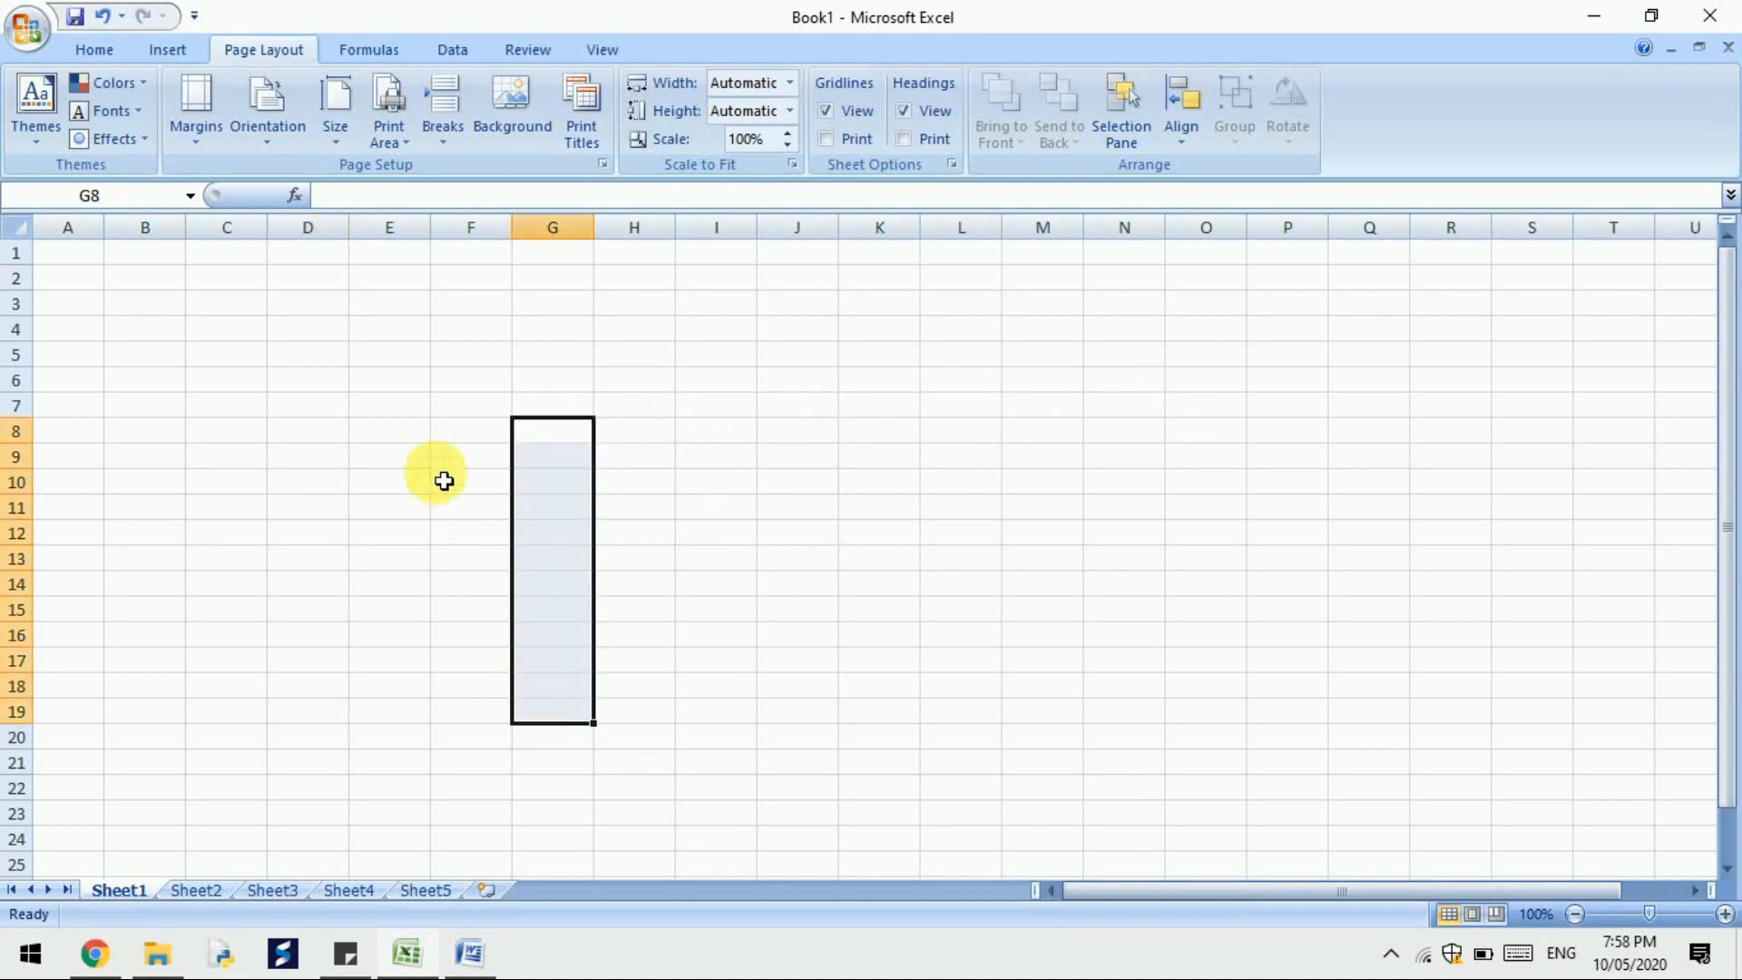
left_click(394, 439)
left_click_drag(394, 439, 893, 440)
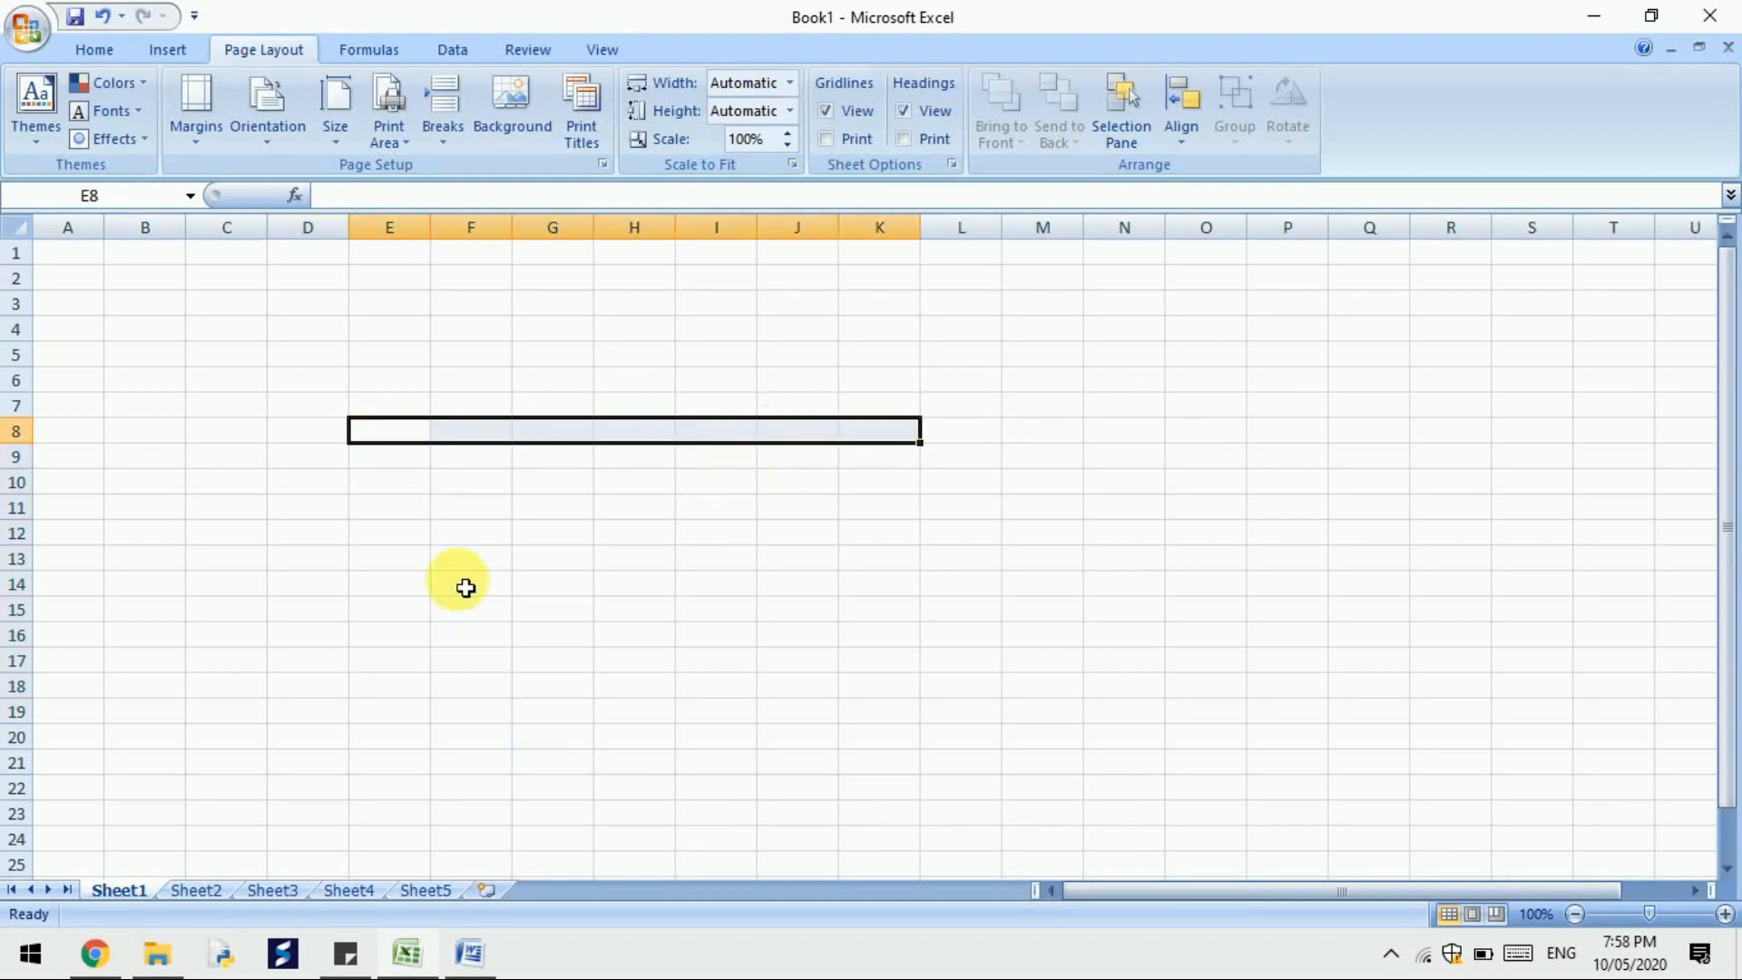
left_click(386, 468)
left_click_drag(385, 467, 990, 657)
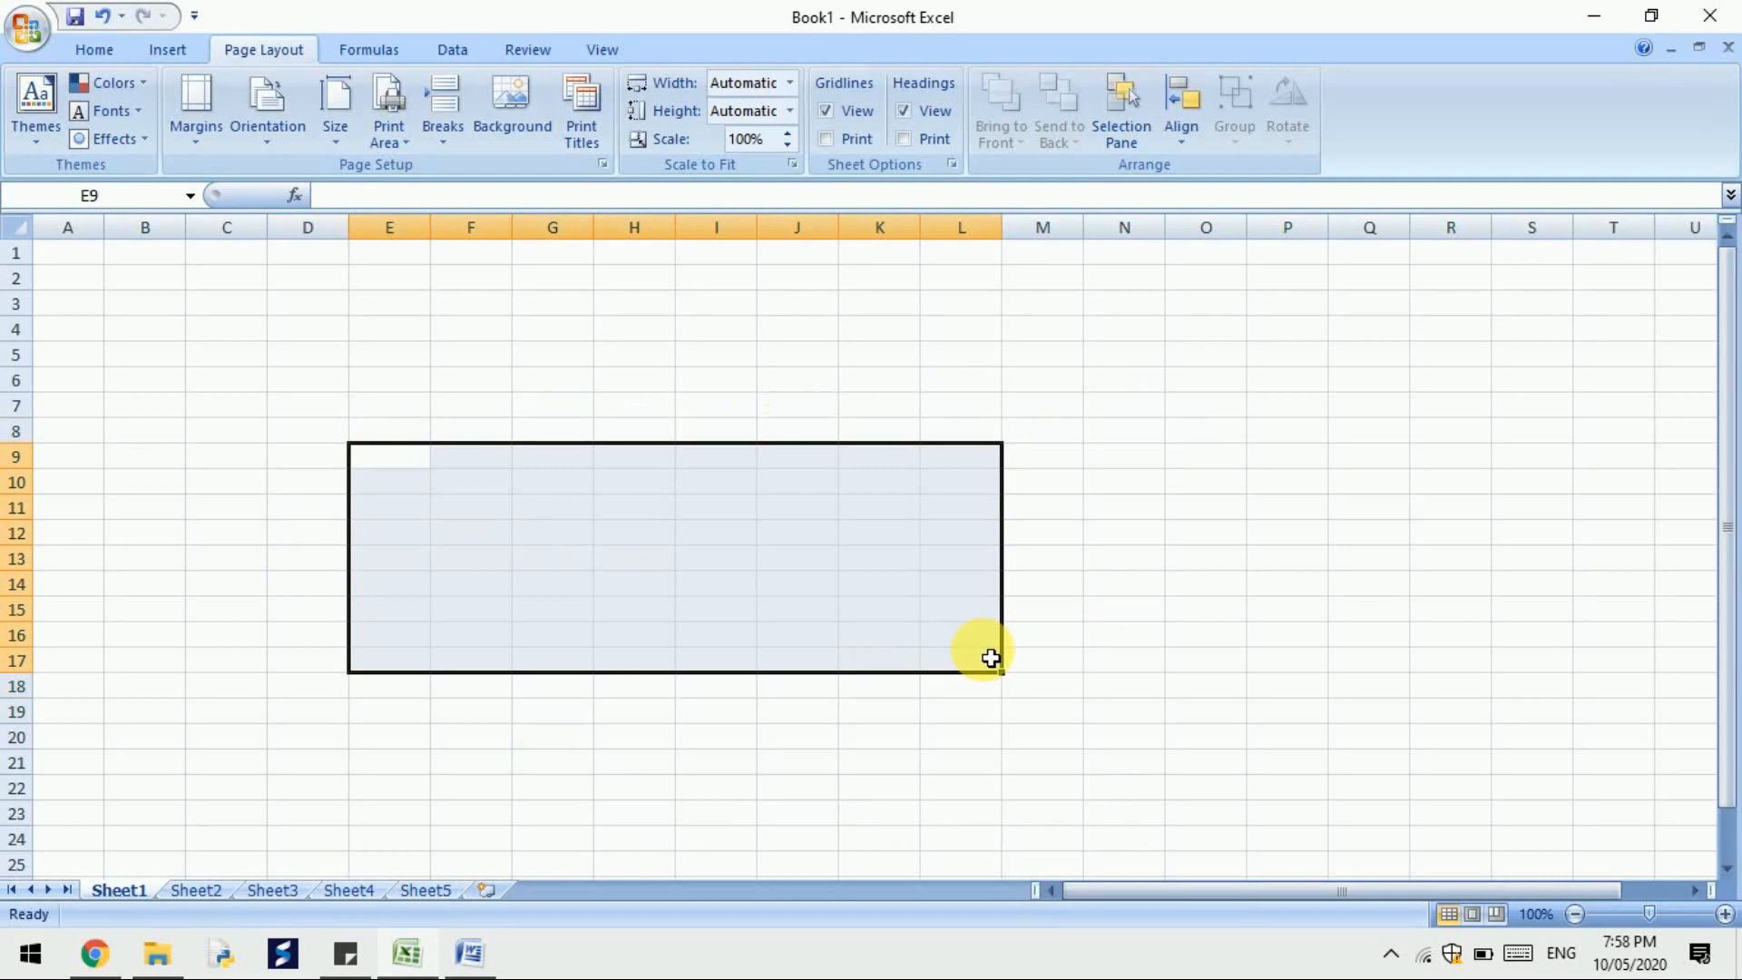
left_click(397, 443)
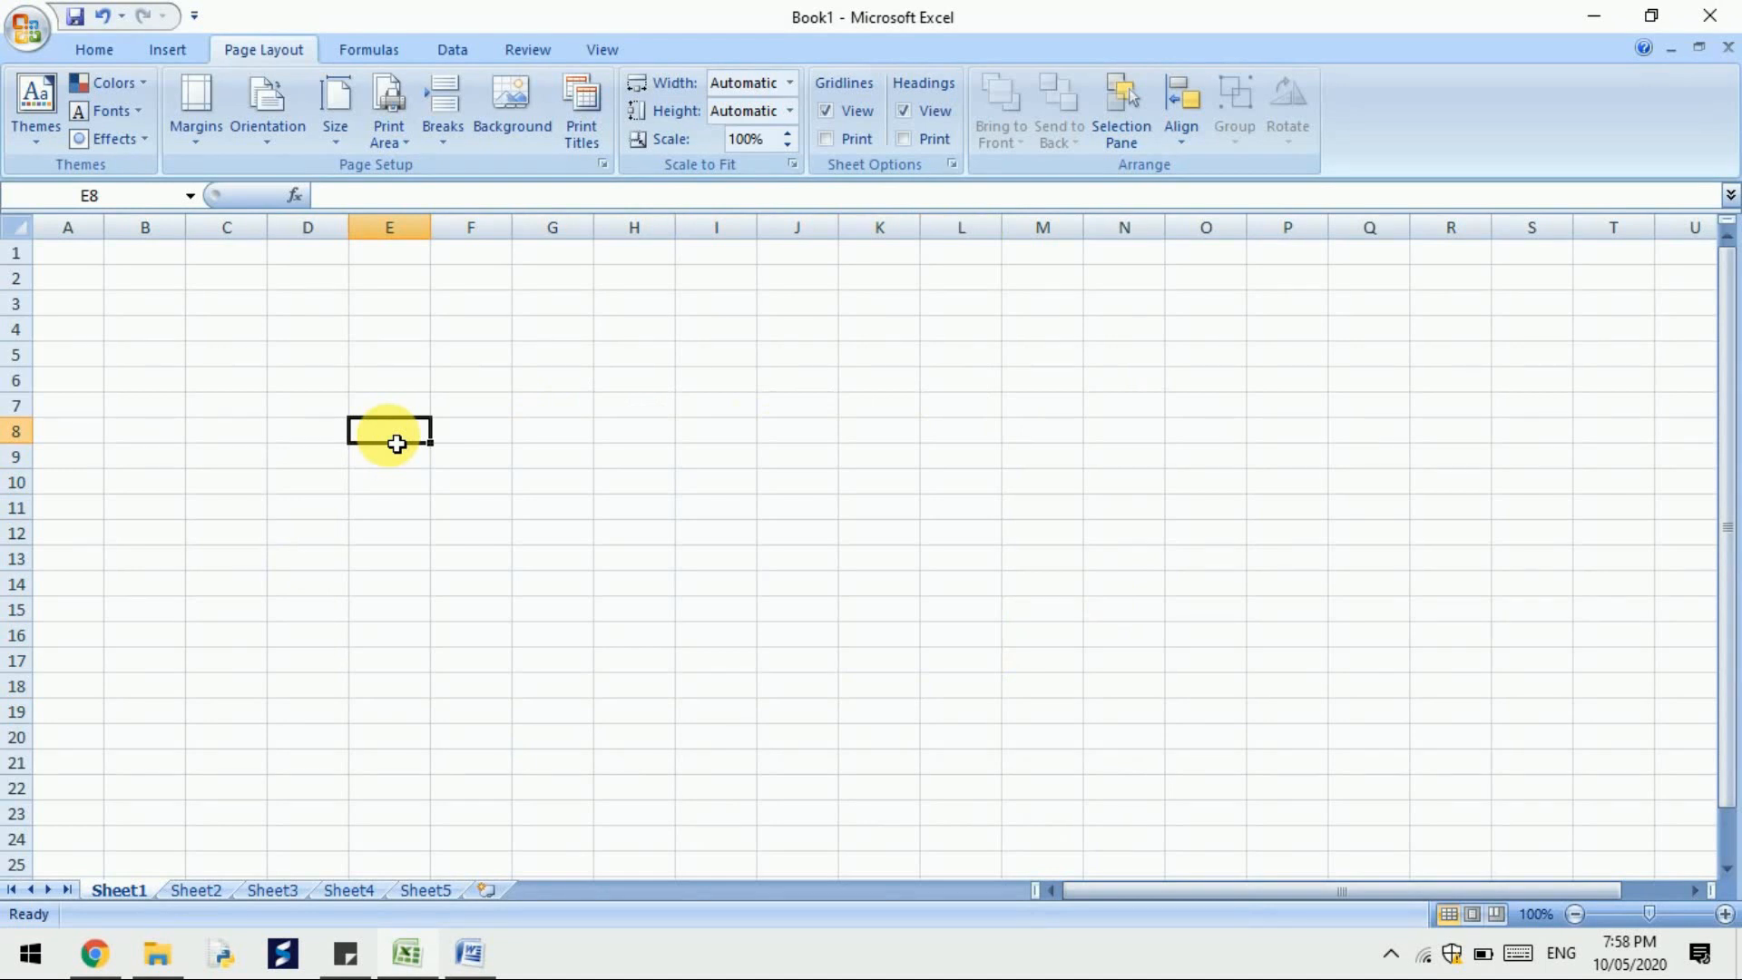
left_click_drag(393, 448, 395, 666)
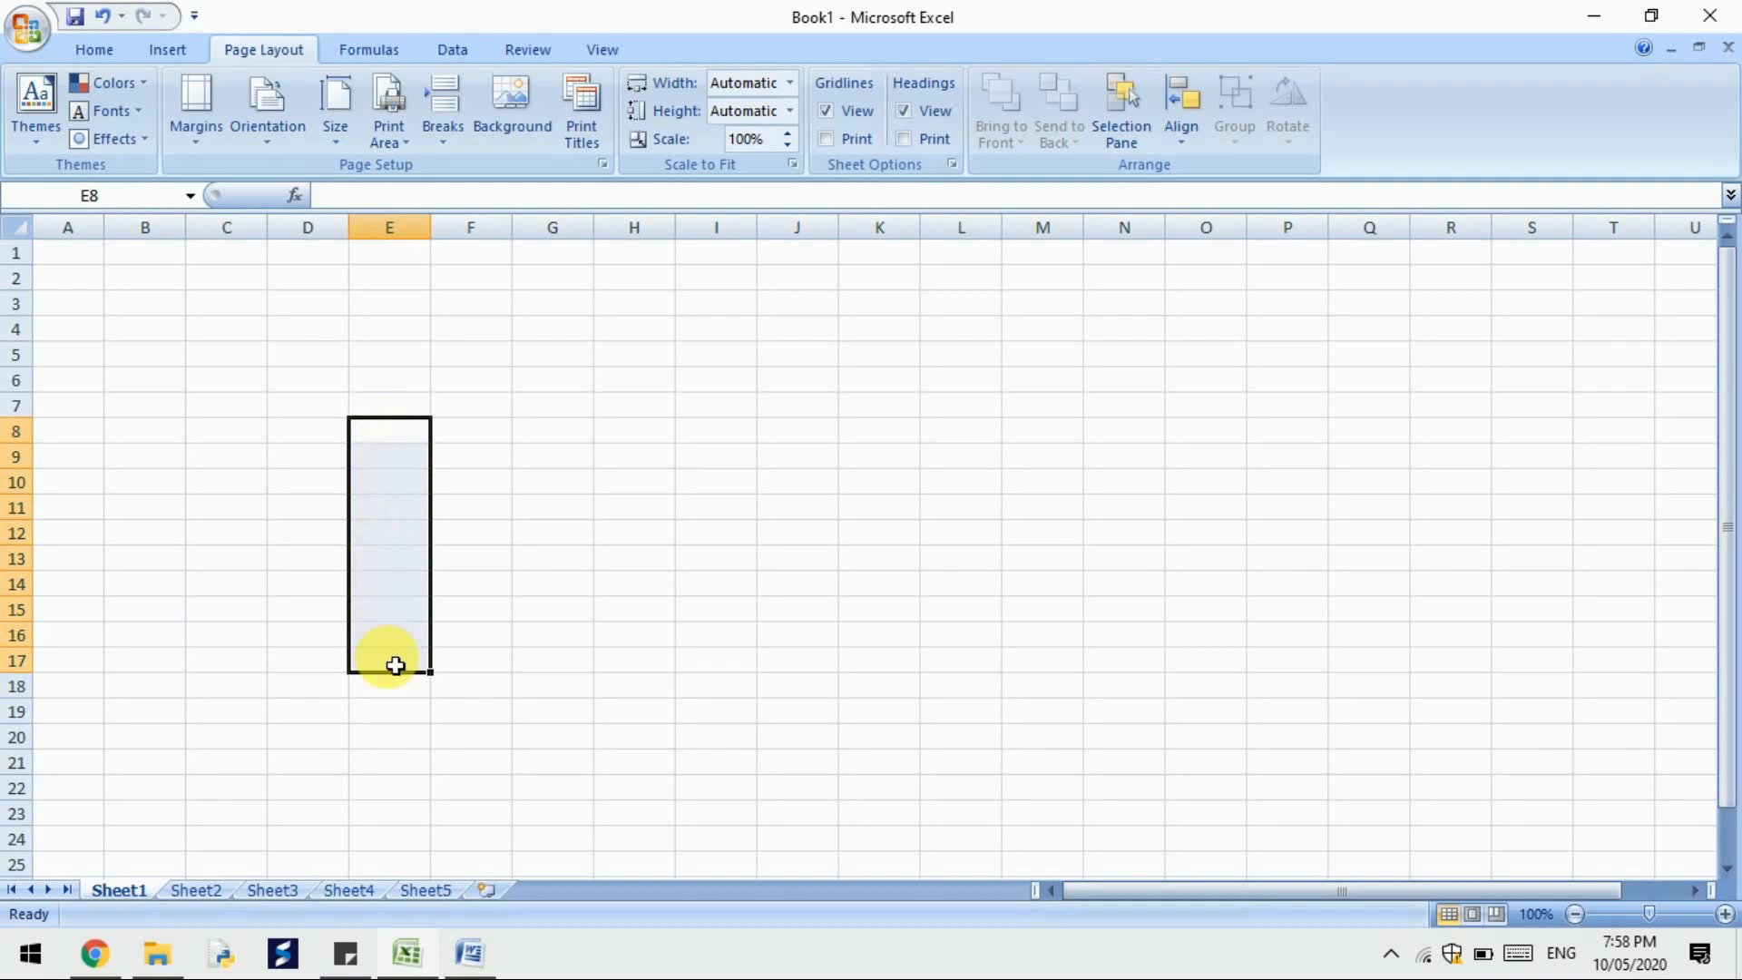
Write the column range reference =e2:e10 in cell F8
left_click(477, 441)
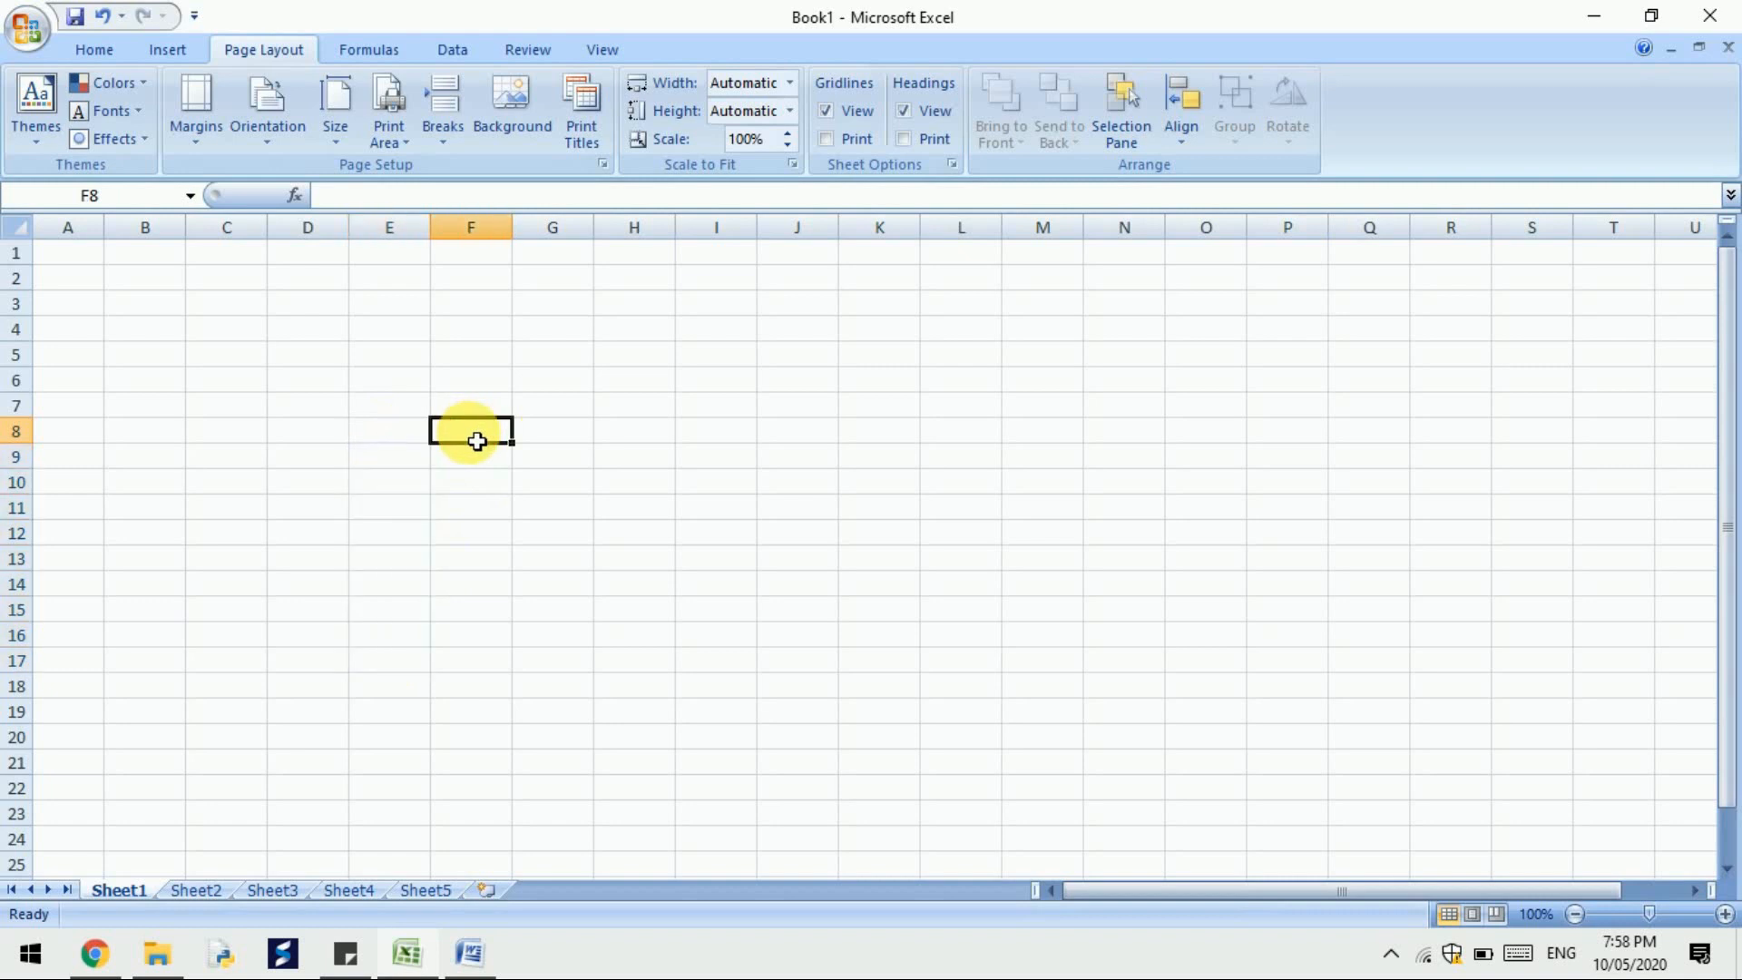
type("=")
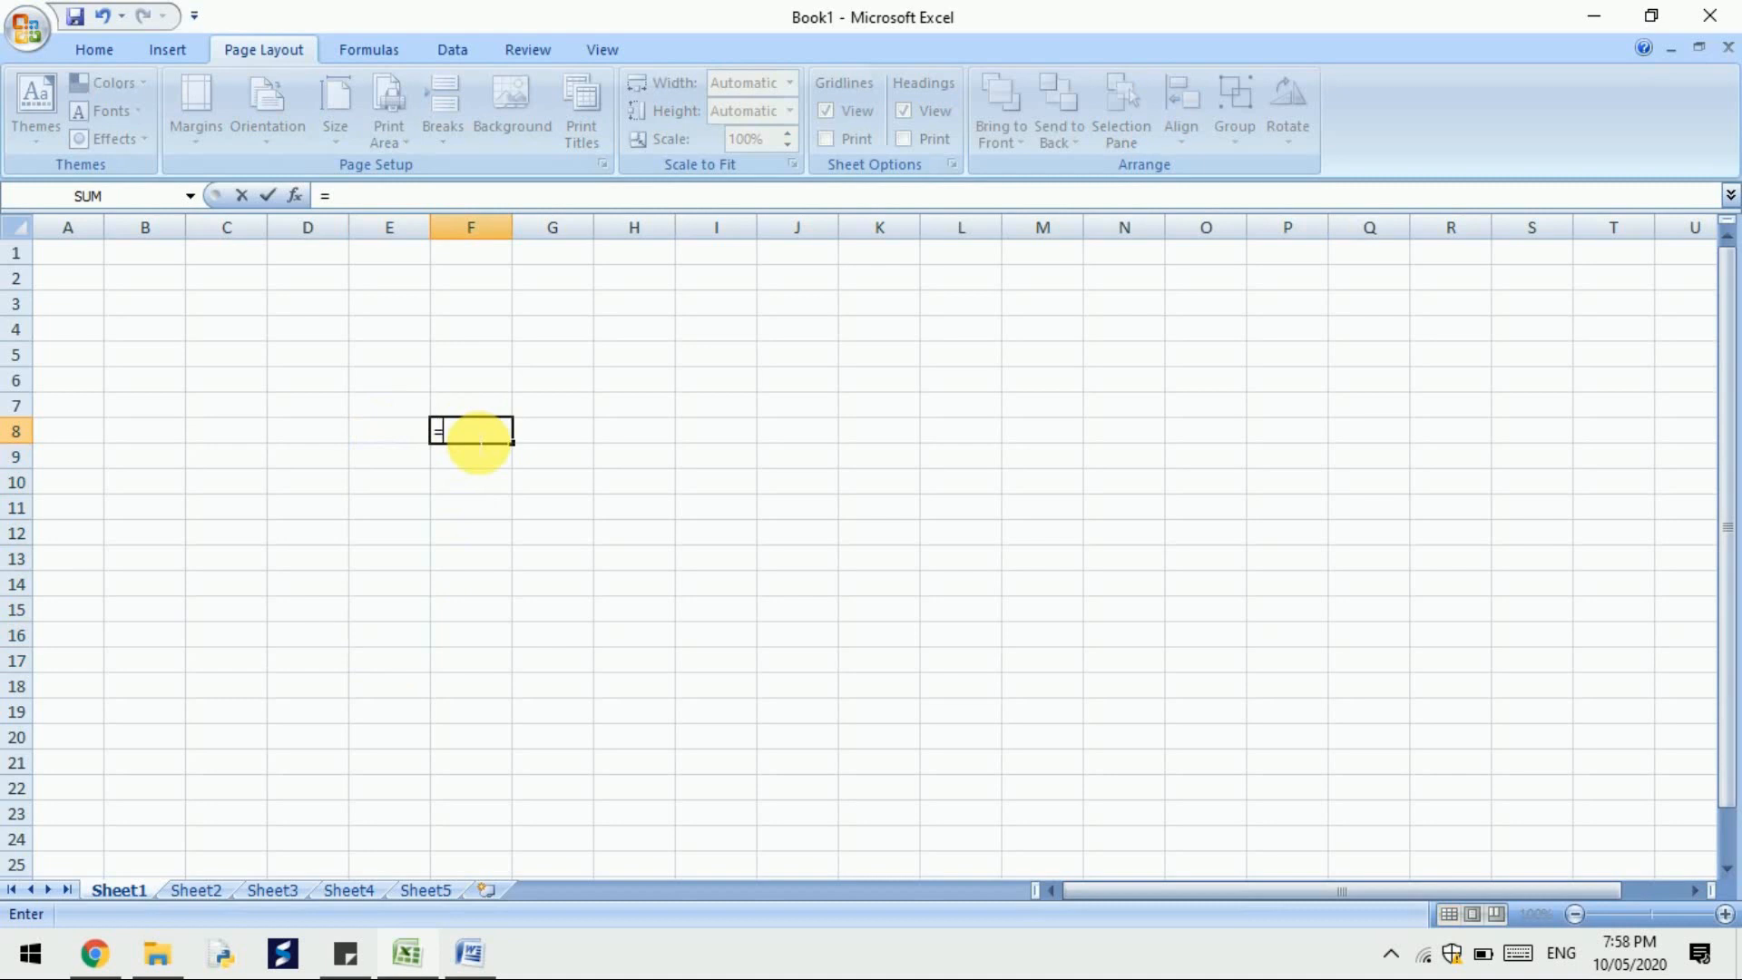
type("e")
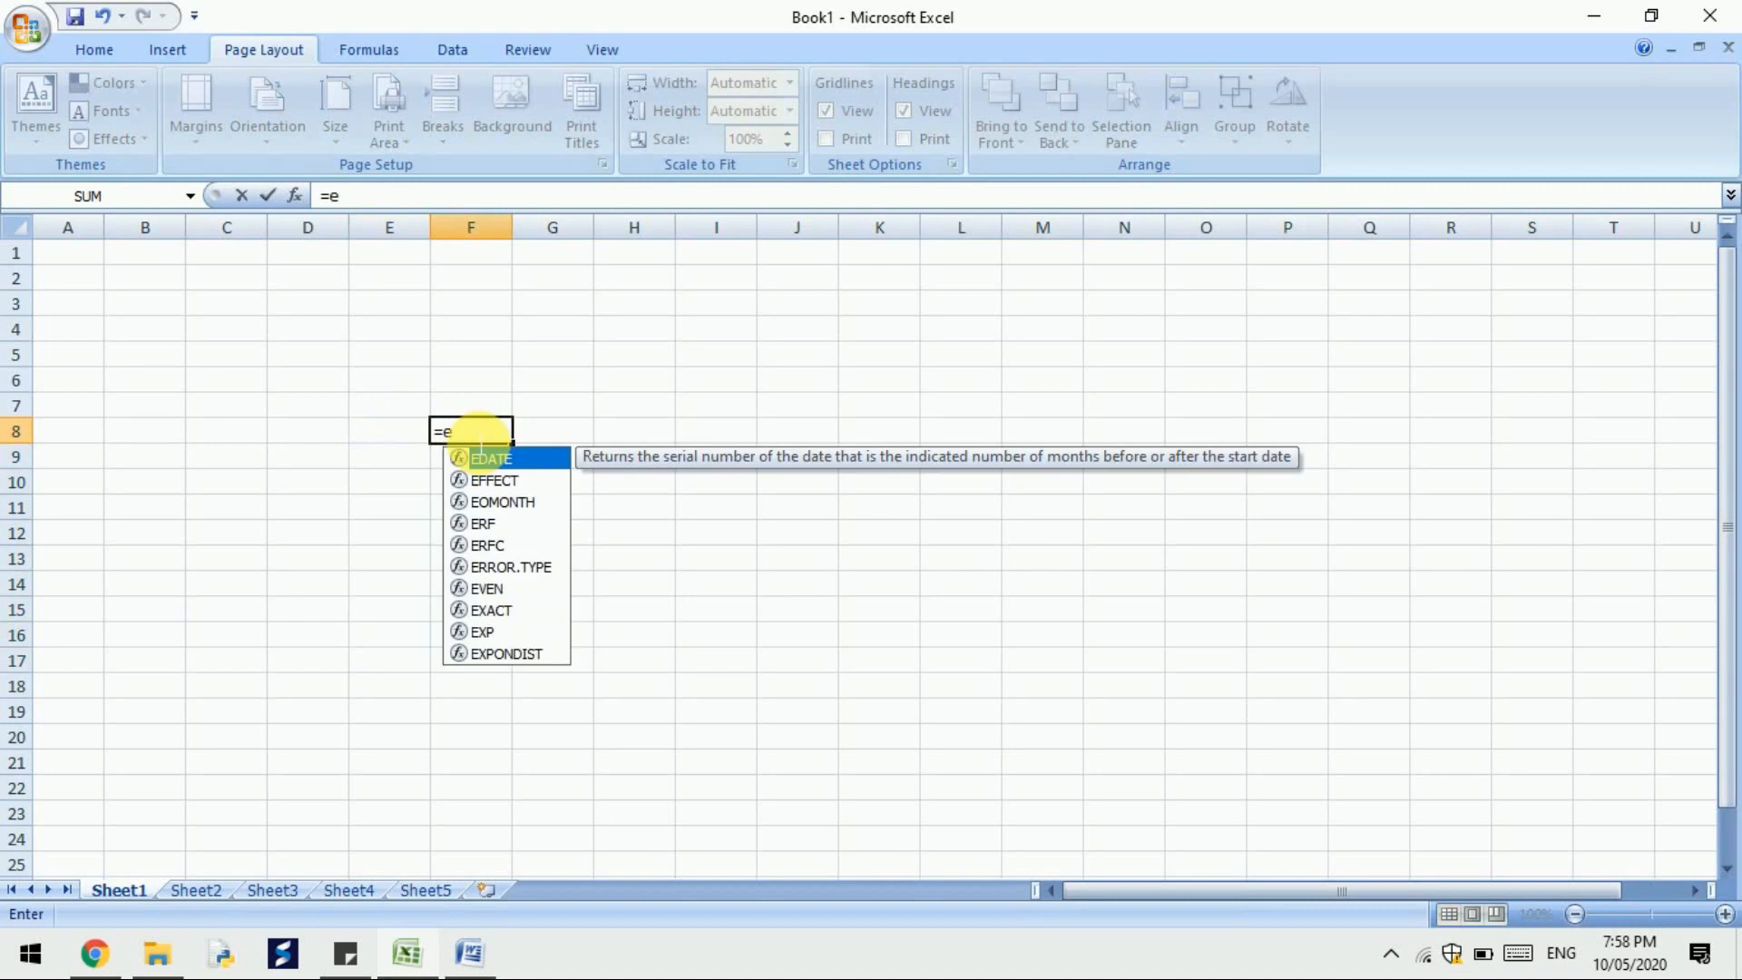
type("2")
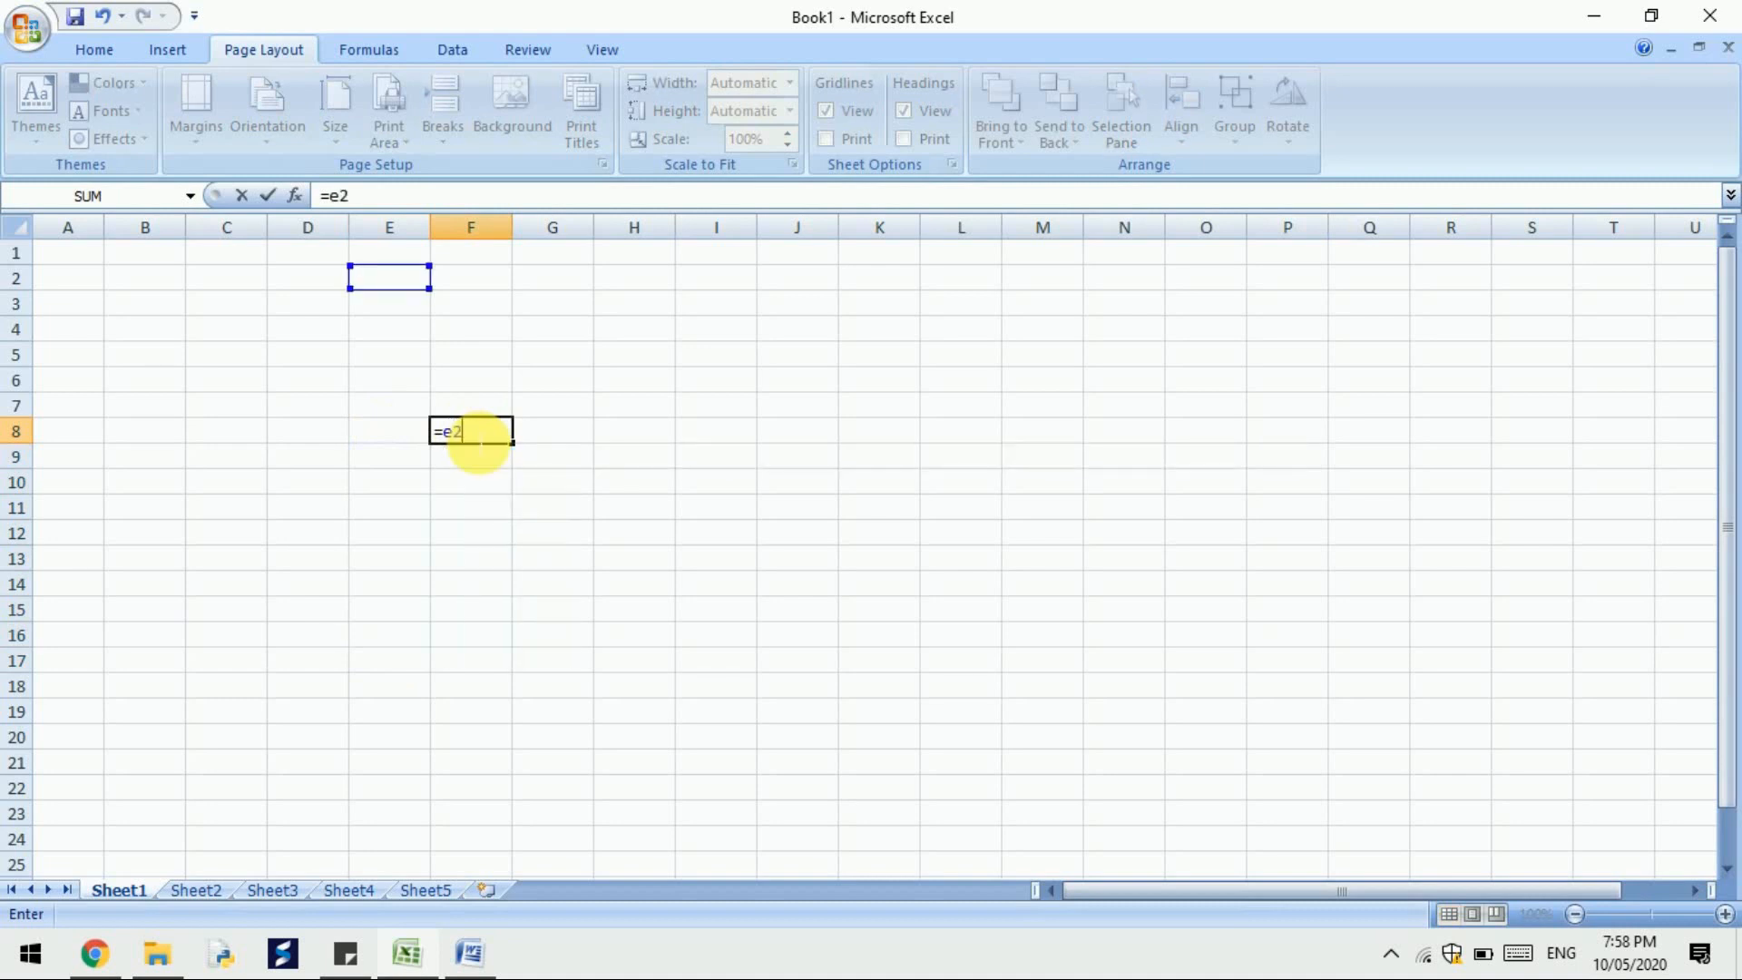
type(":")
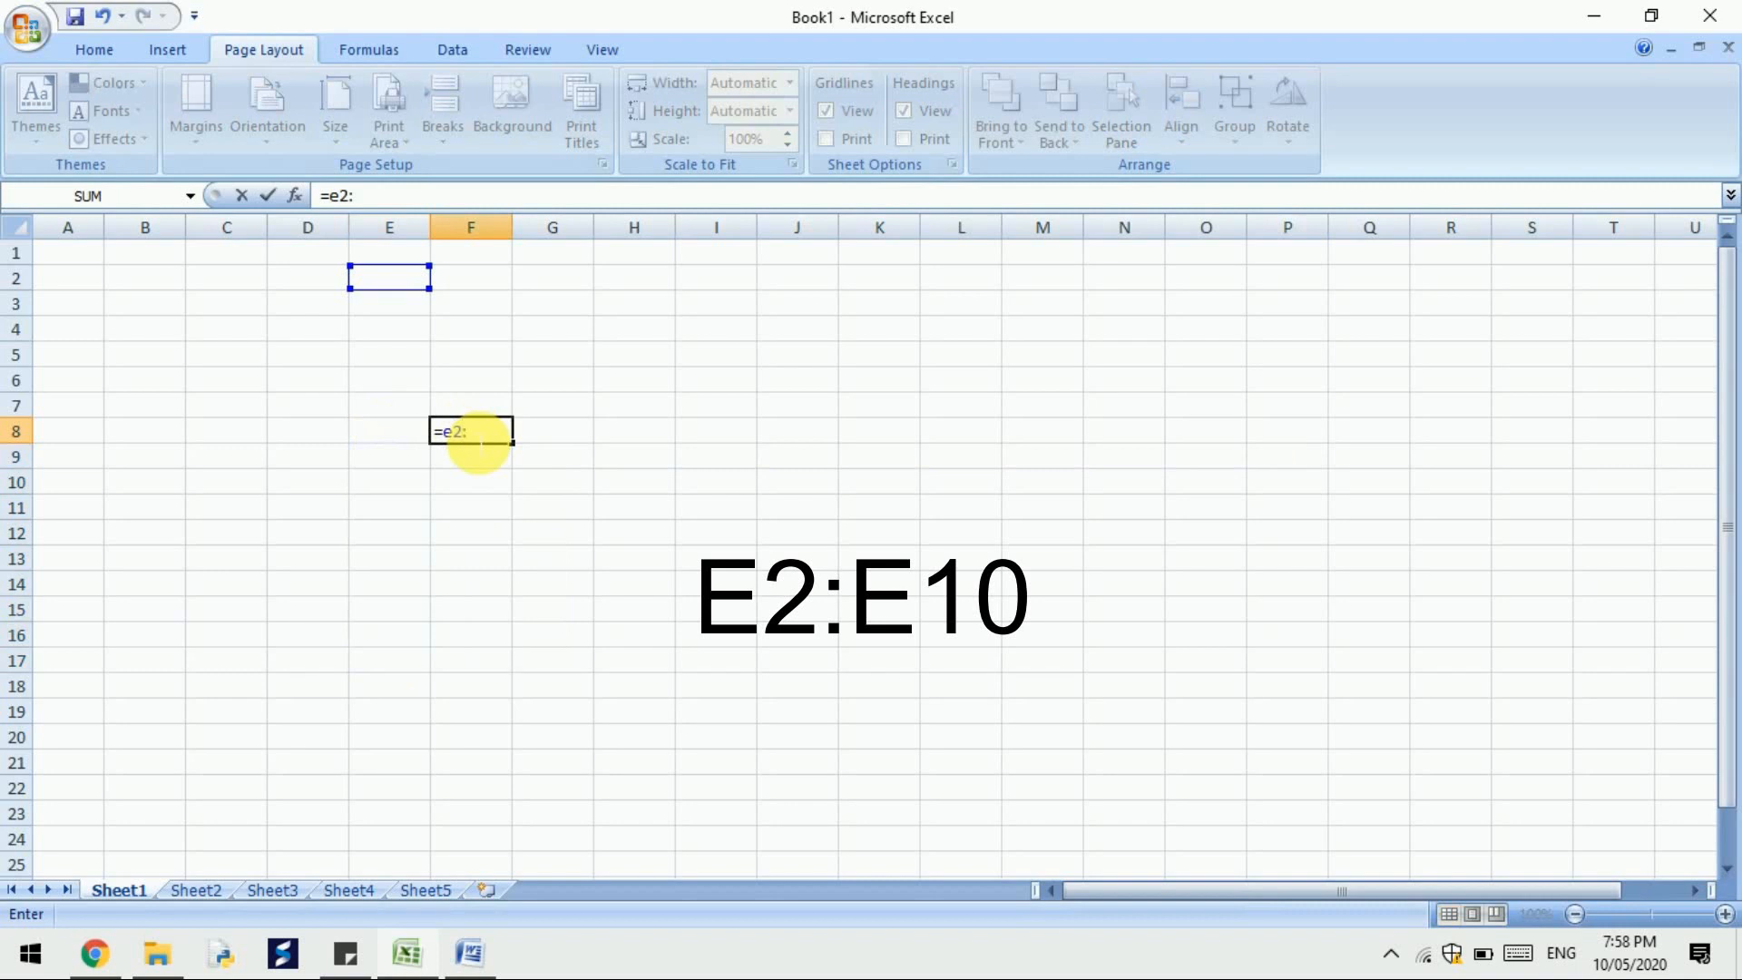
type("e10")
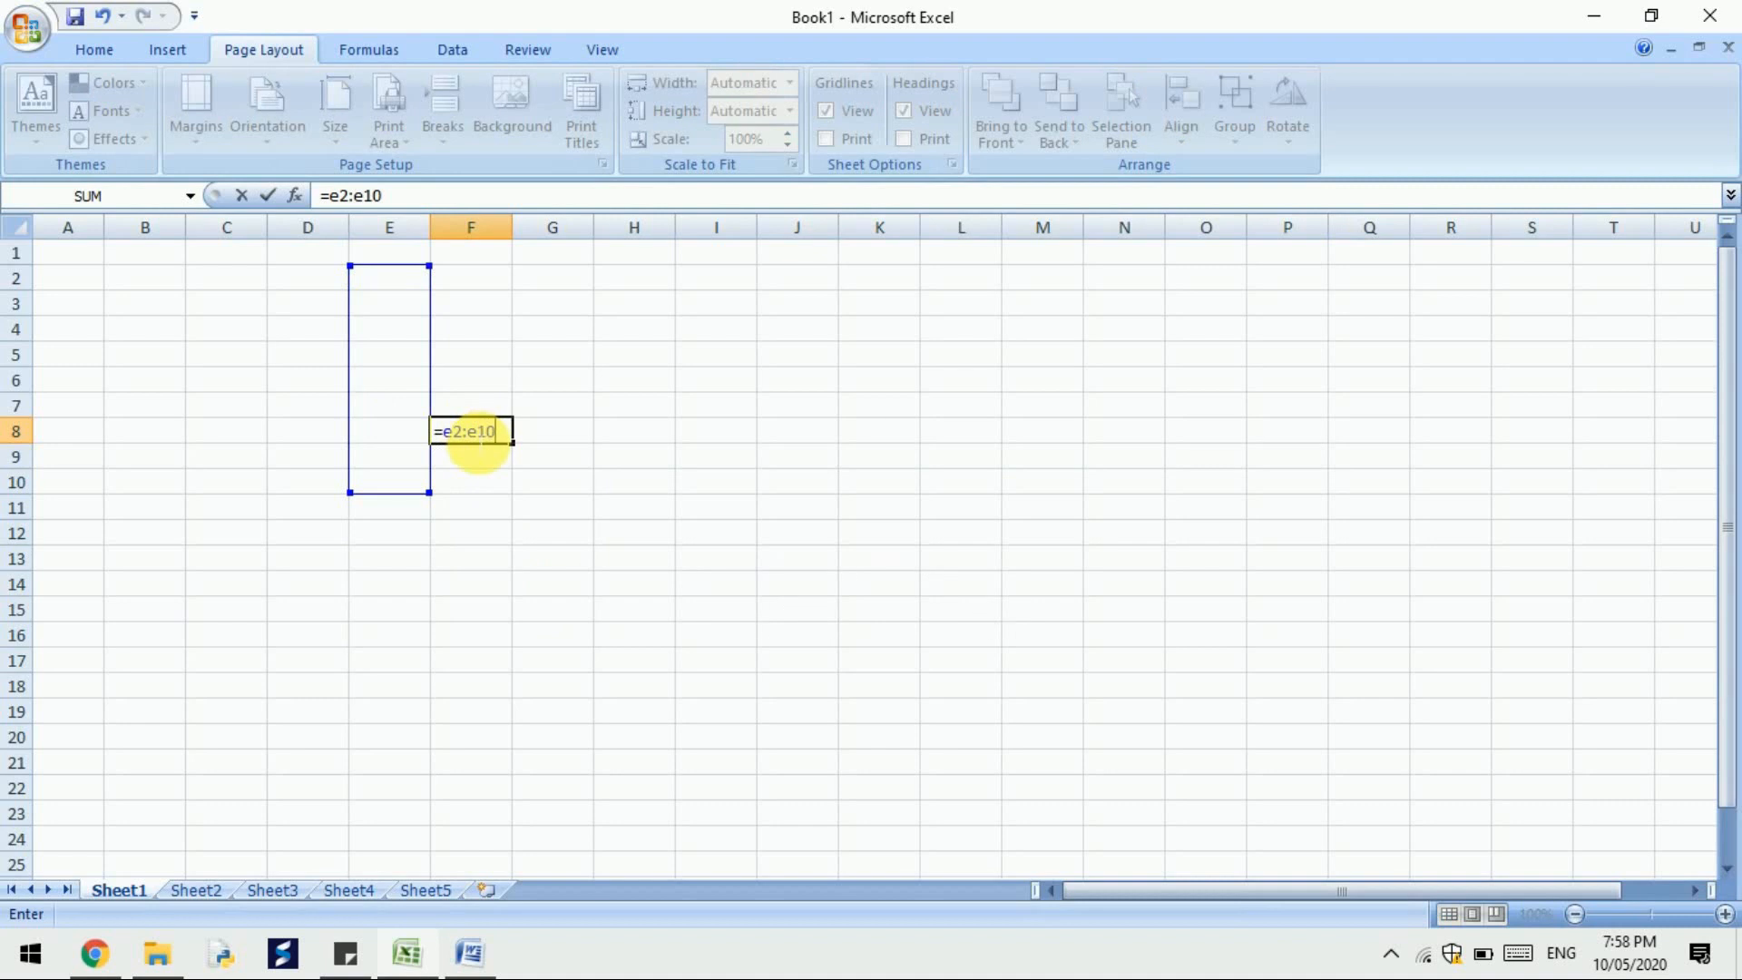
Change the reference in cell F8 to the row range e2:j2, and extend it to the block range e2:j10
key("BackSpace")
key("BackSpace")
key("BackSpace")
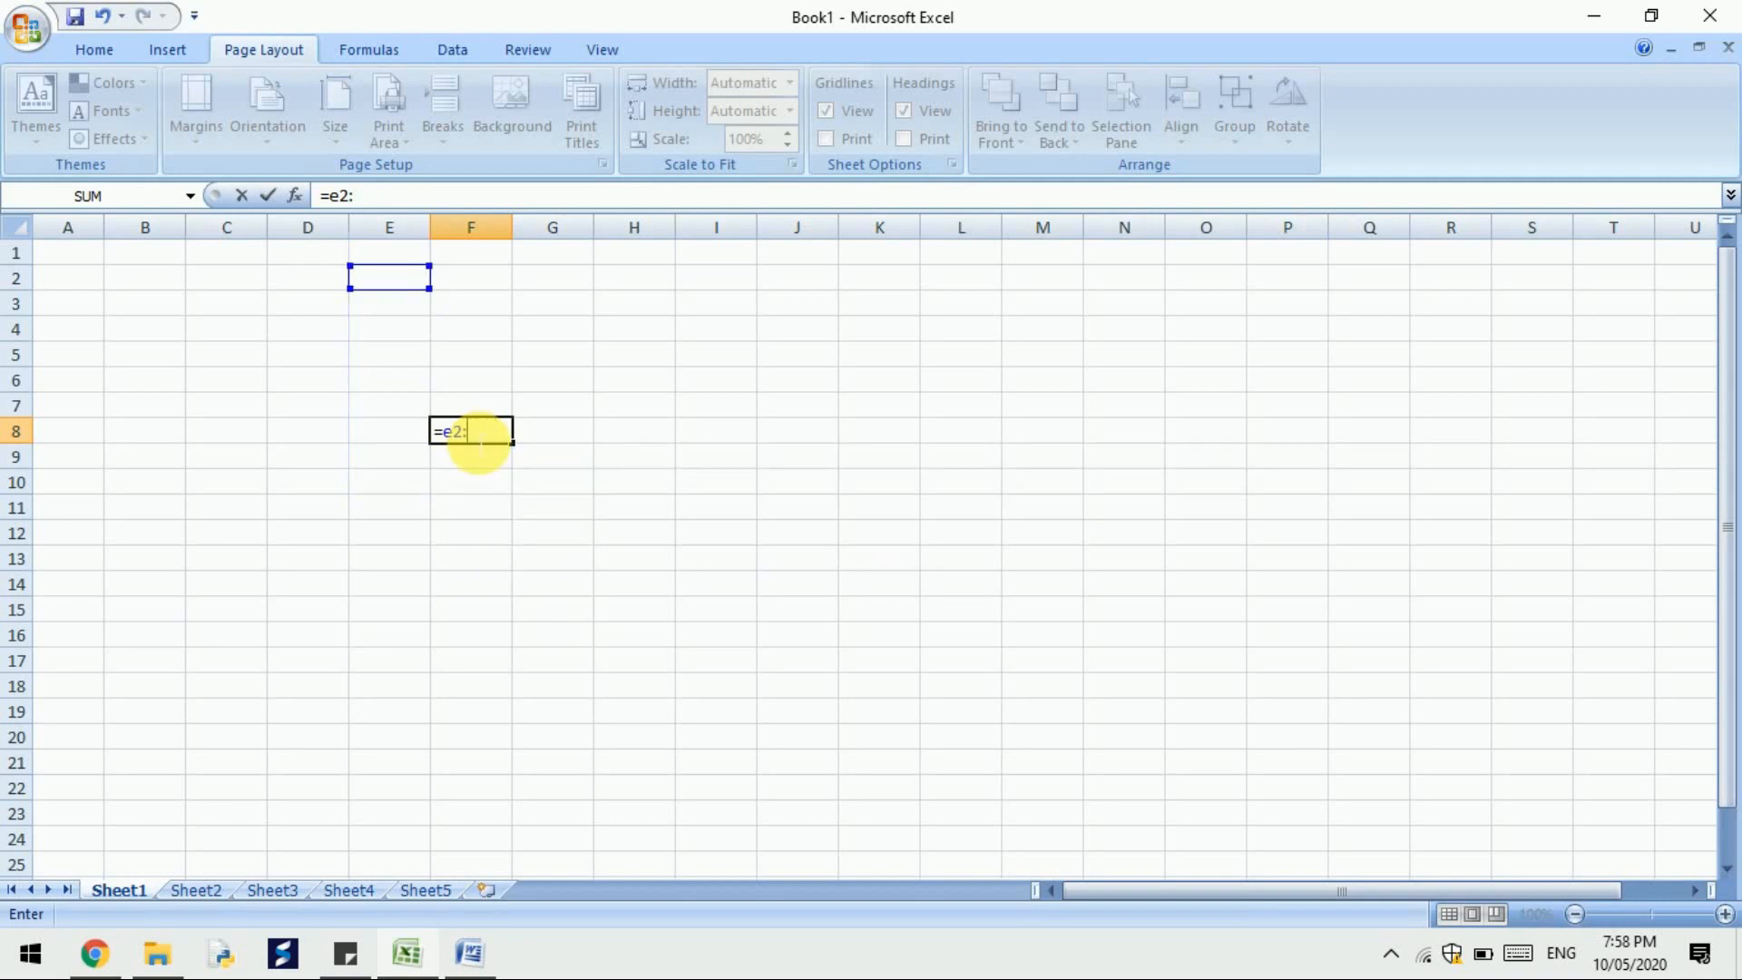
type("j")
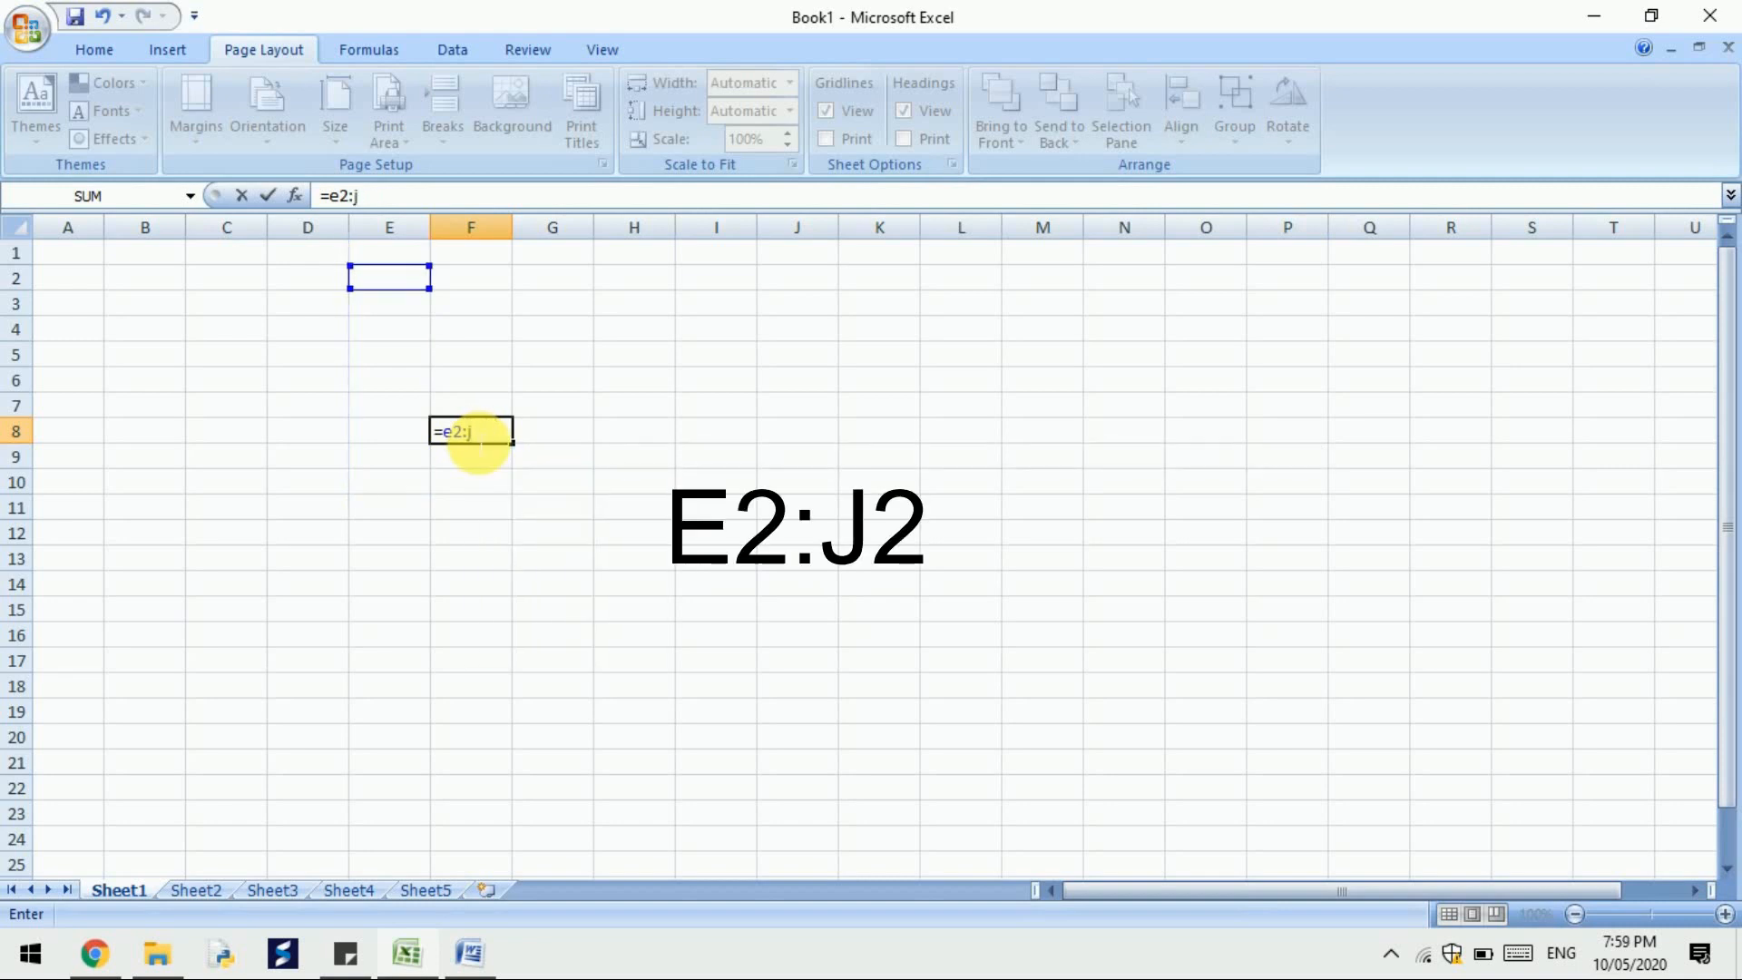
type("2")
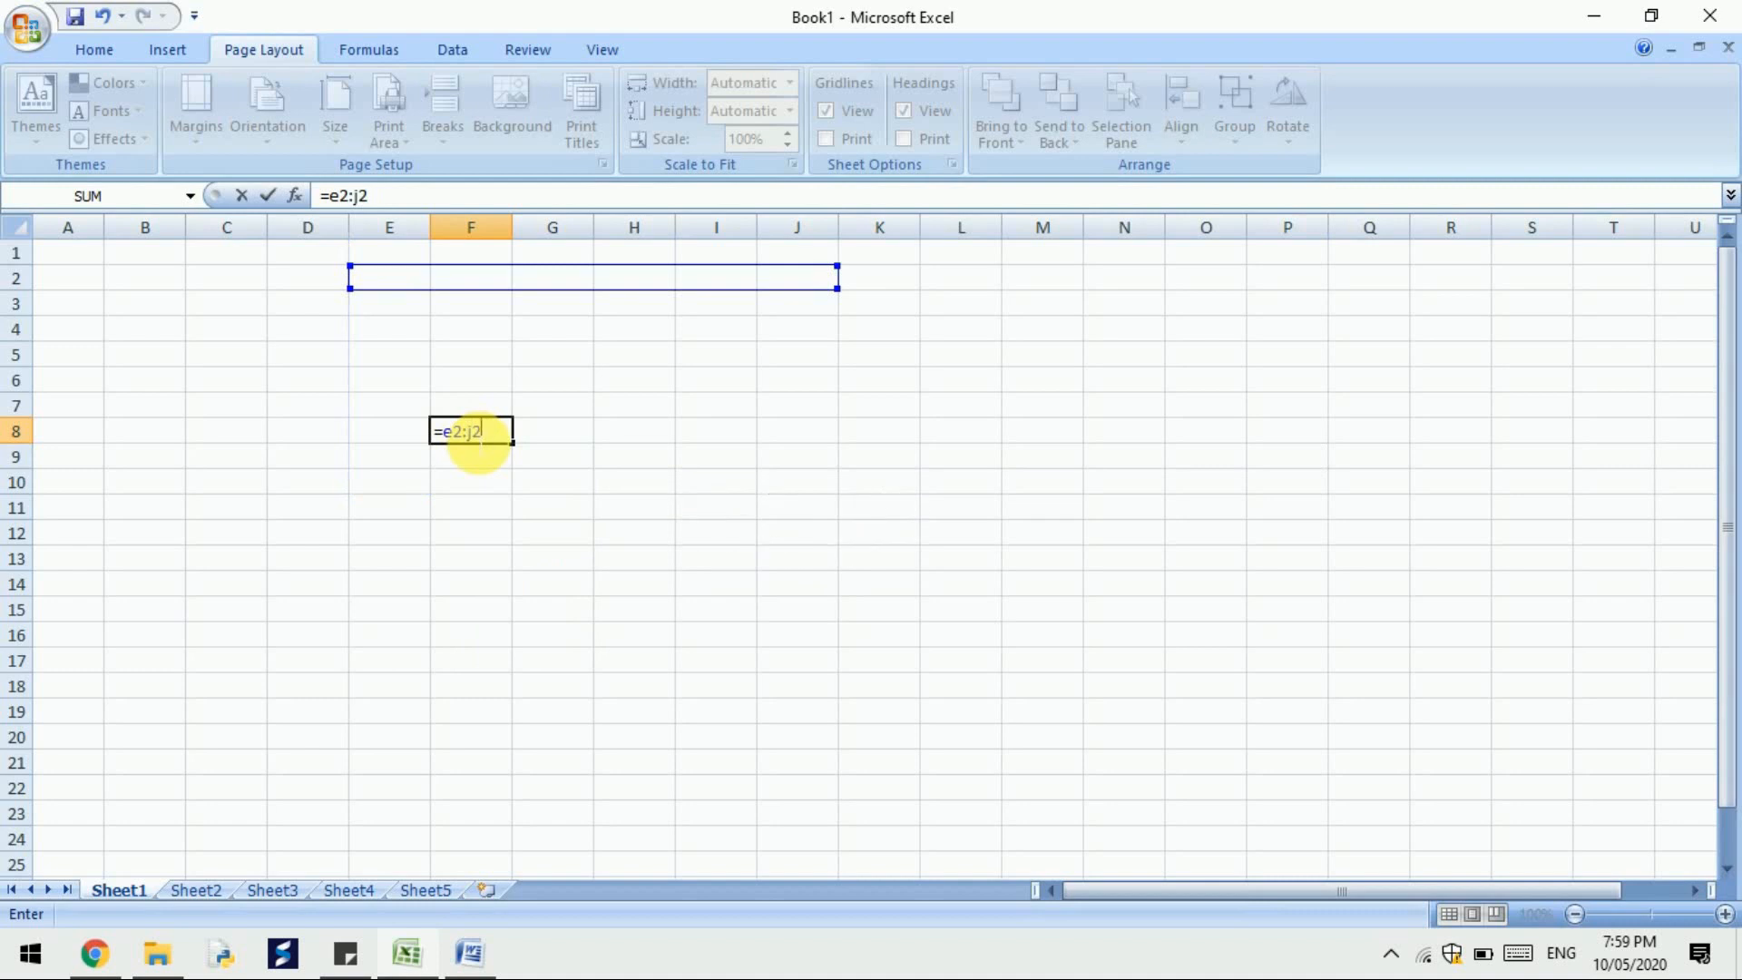
key("BackSpace")
type("10")
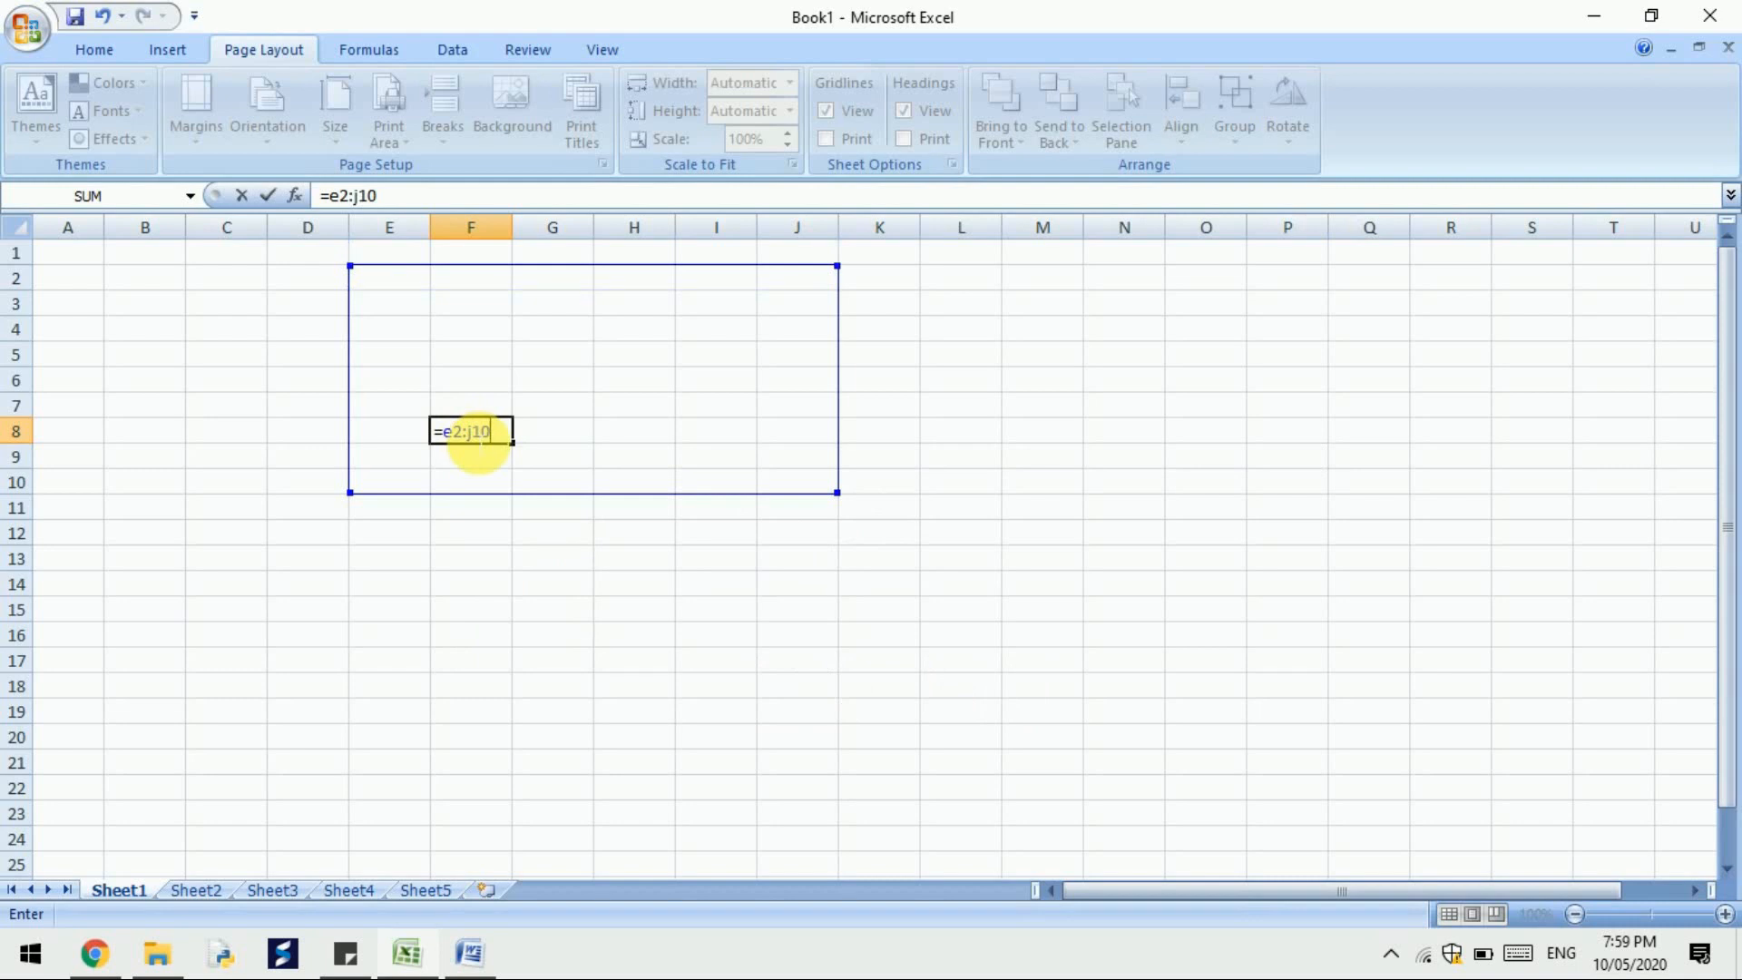
Erase the whole range reference from cell F8
key("BackSpace")
key("BackSpace")
key("BackSpace")
key("BackSpace")
key("BackSpace")
key("BackSpace")
key("BackSpace")
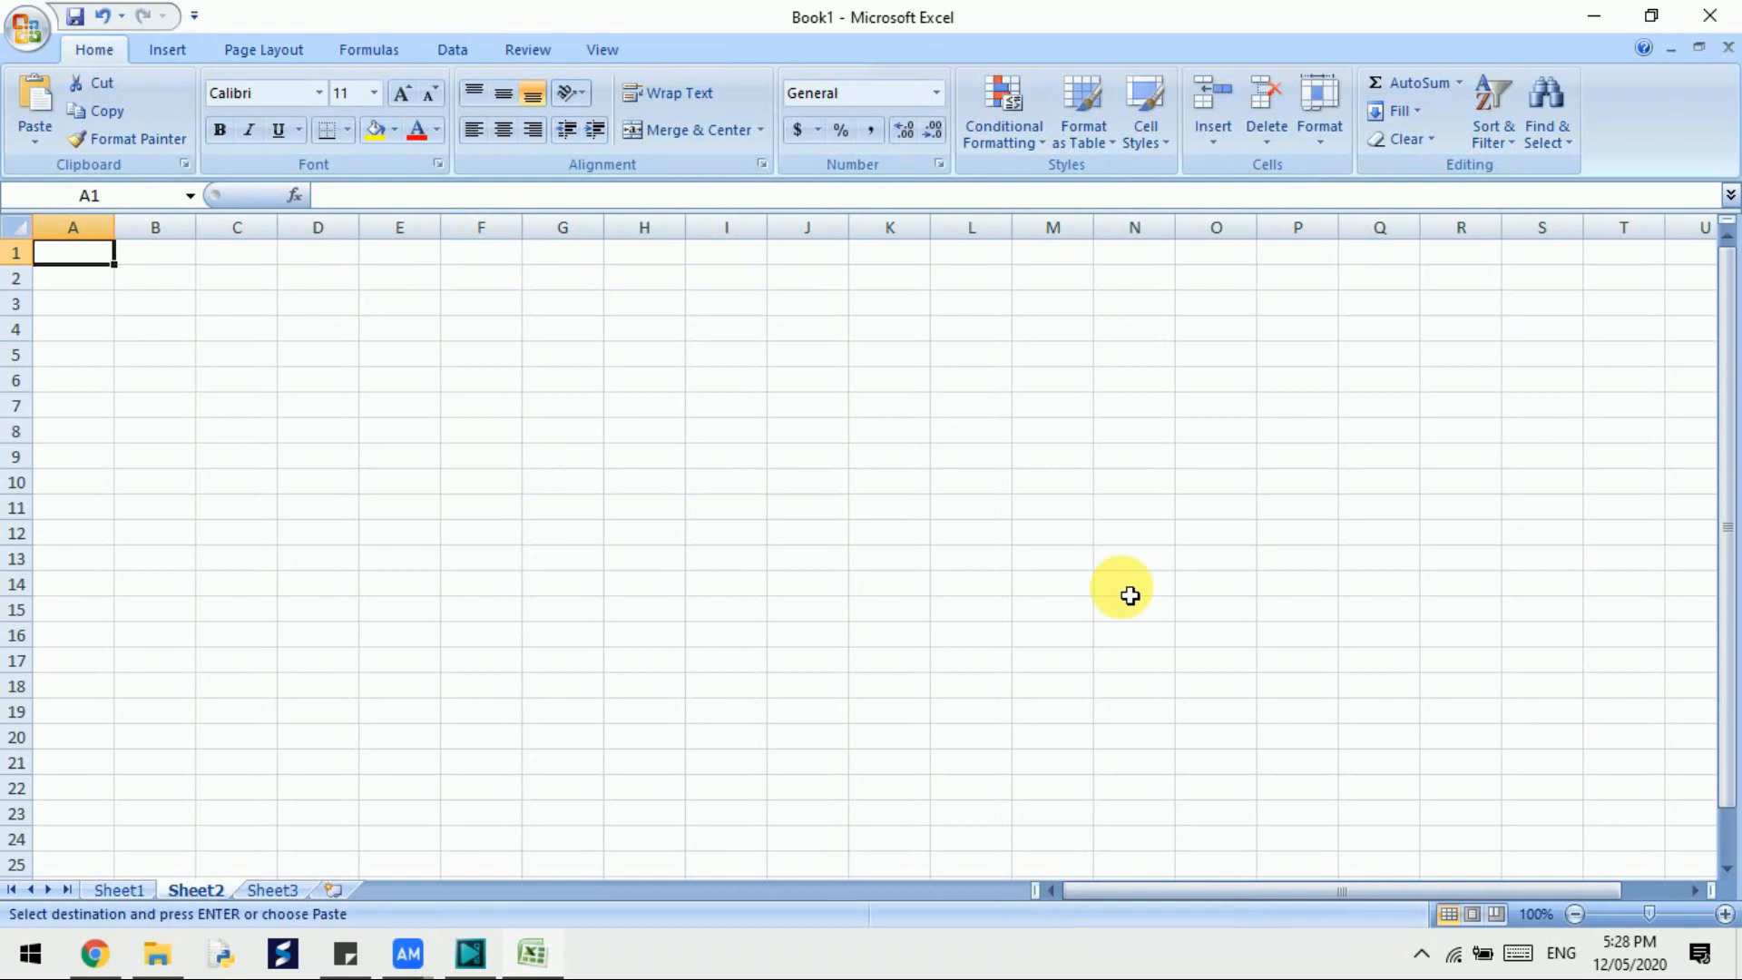
Enter the heading APS SCHOOL in cell A1 of Sheet2
left_click(1724, 915)
left_click(1725, 914)
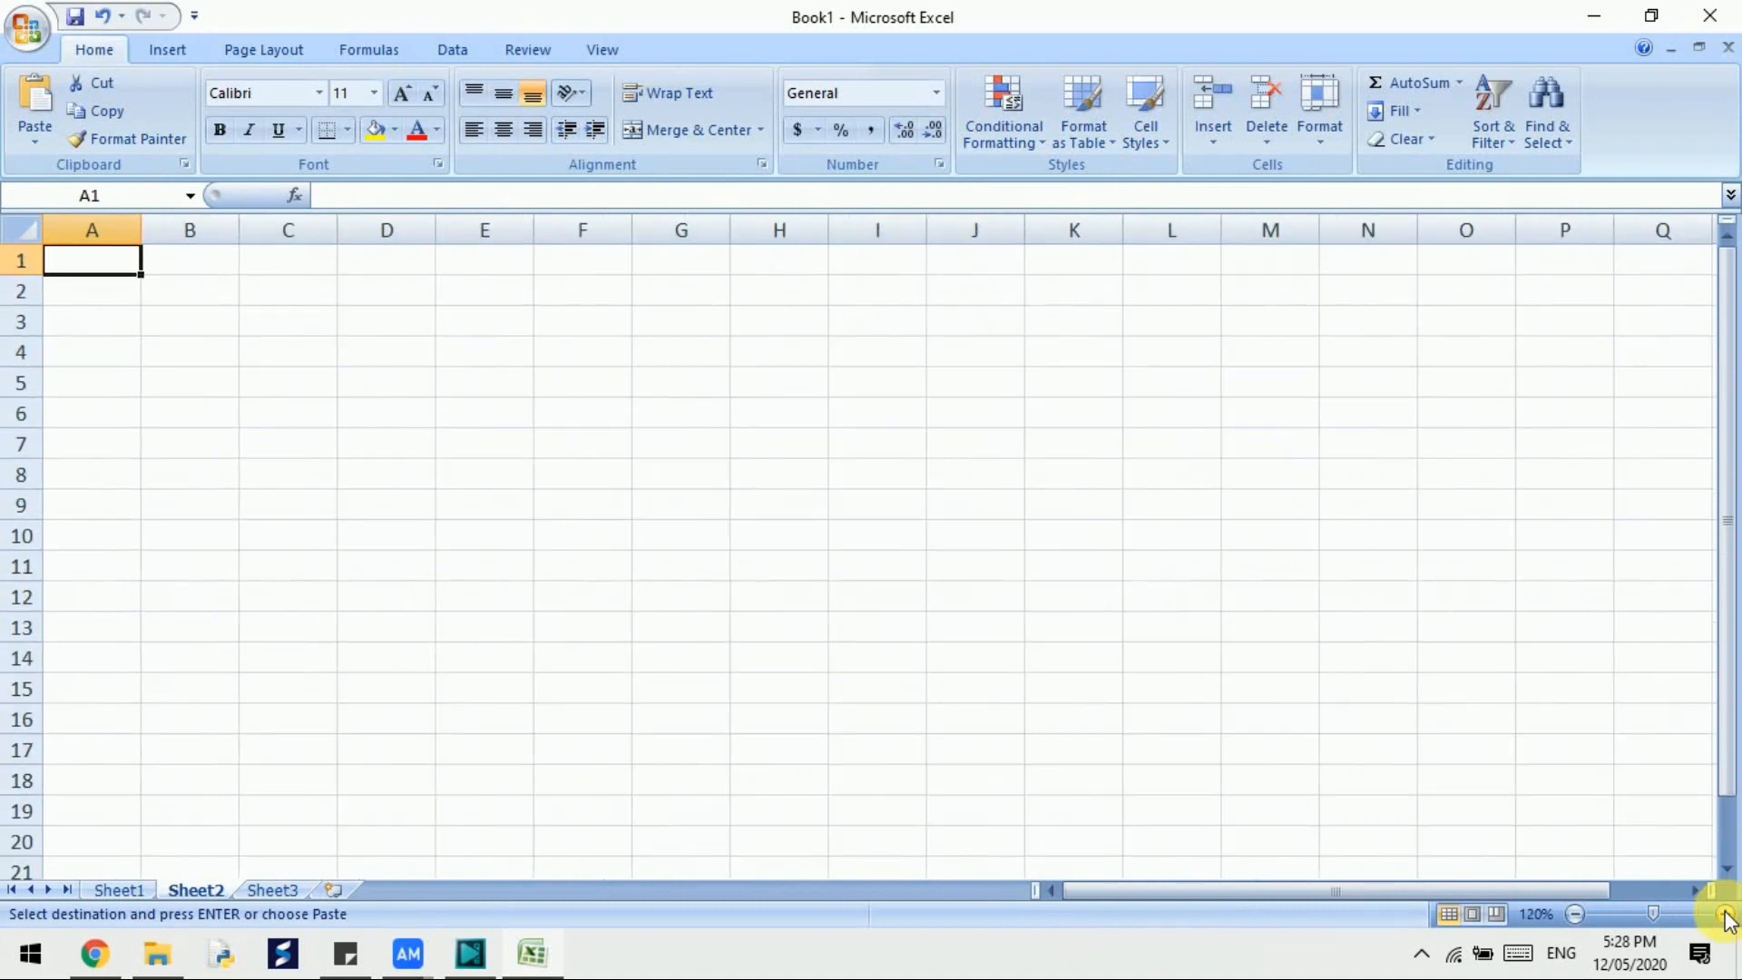
left_click(1725, 915)
left_click(1724, 915)
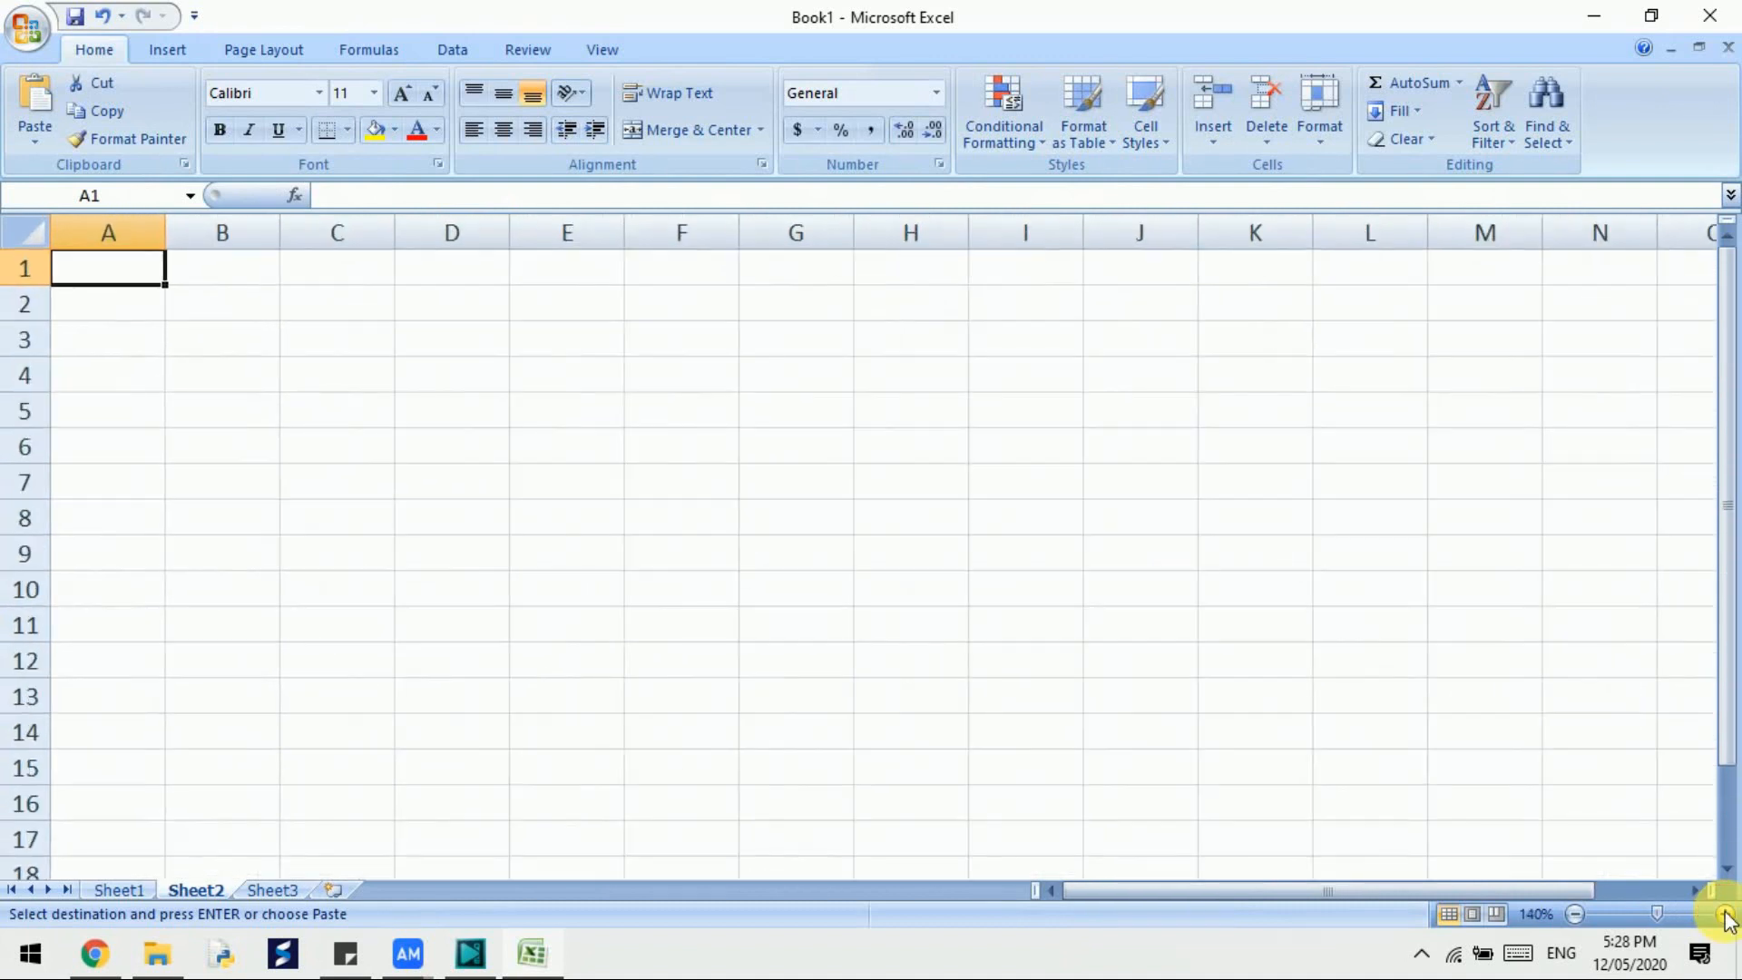
left_click(1725, 914)
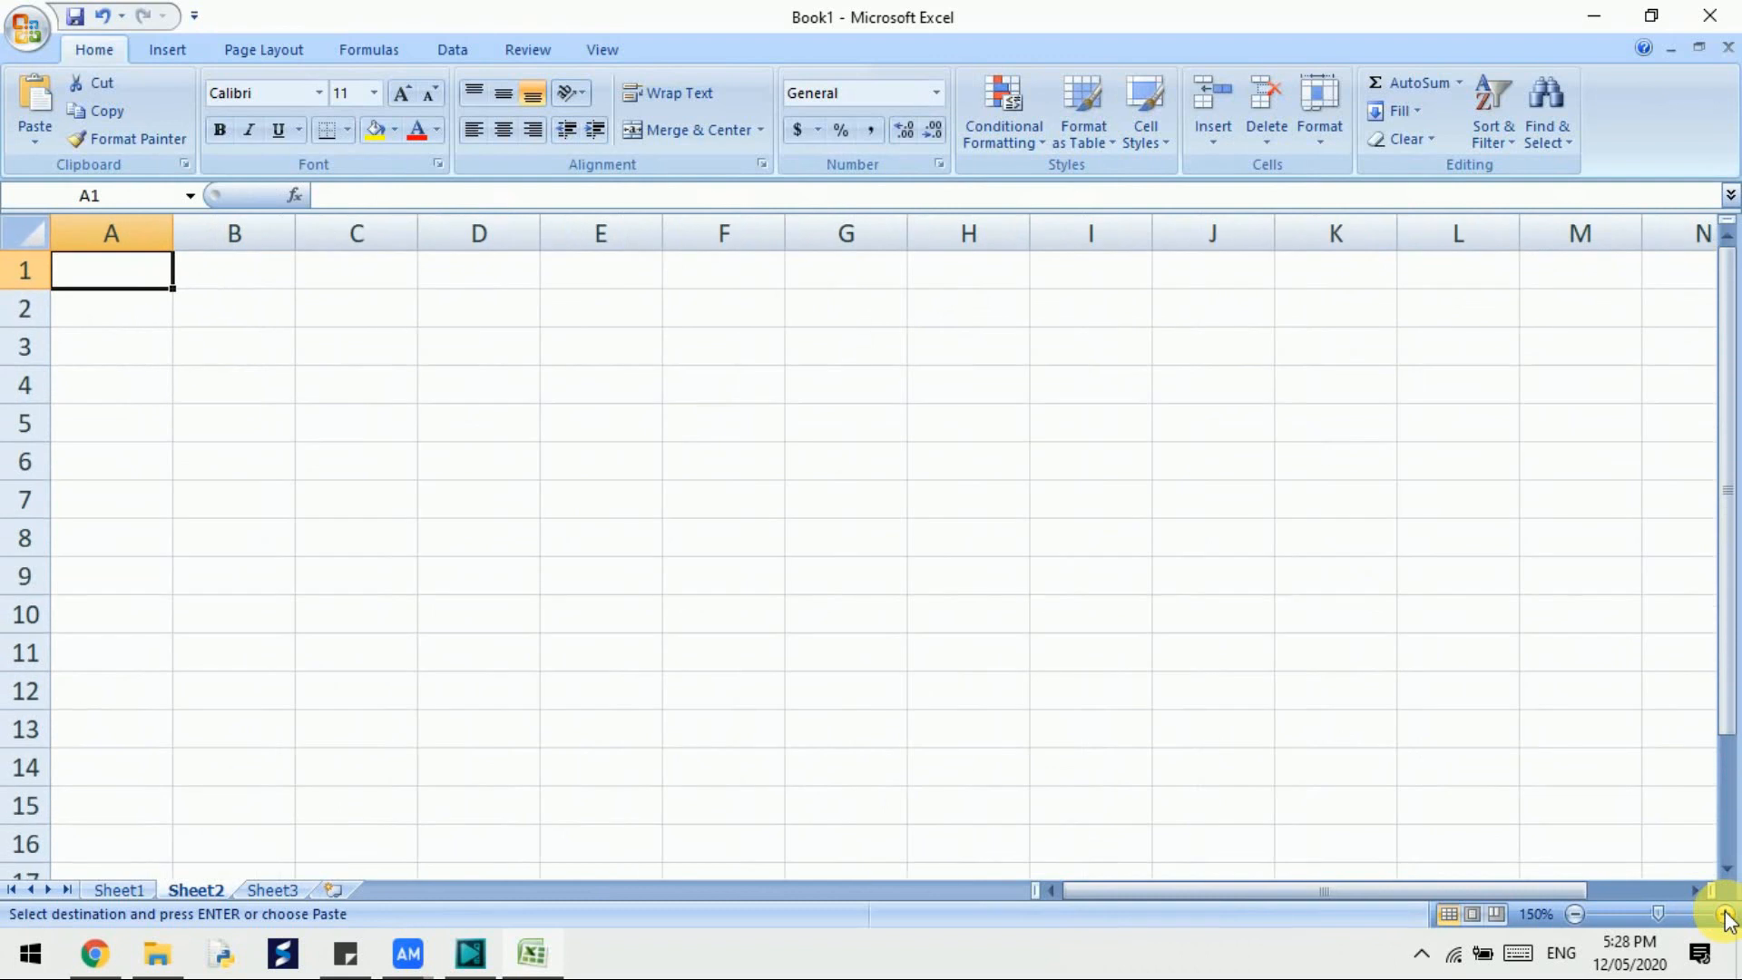
left_click(1725, 915)
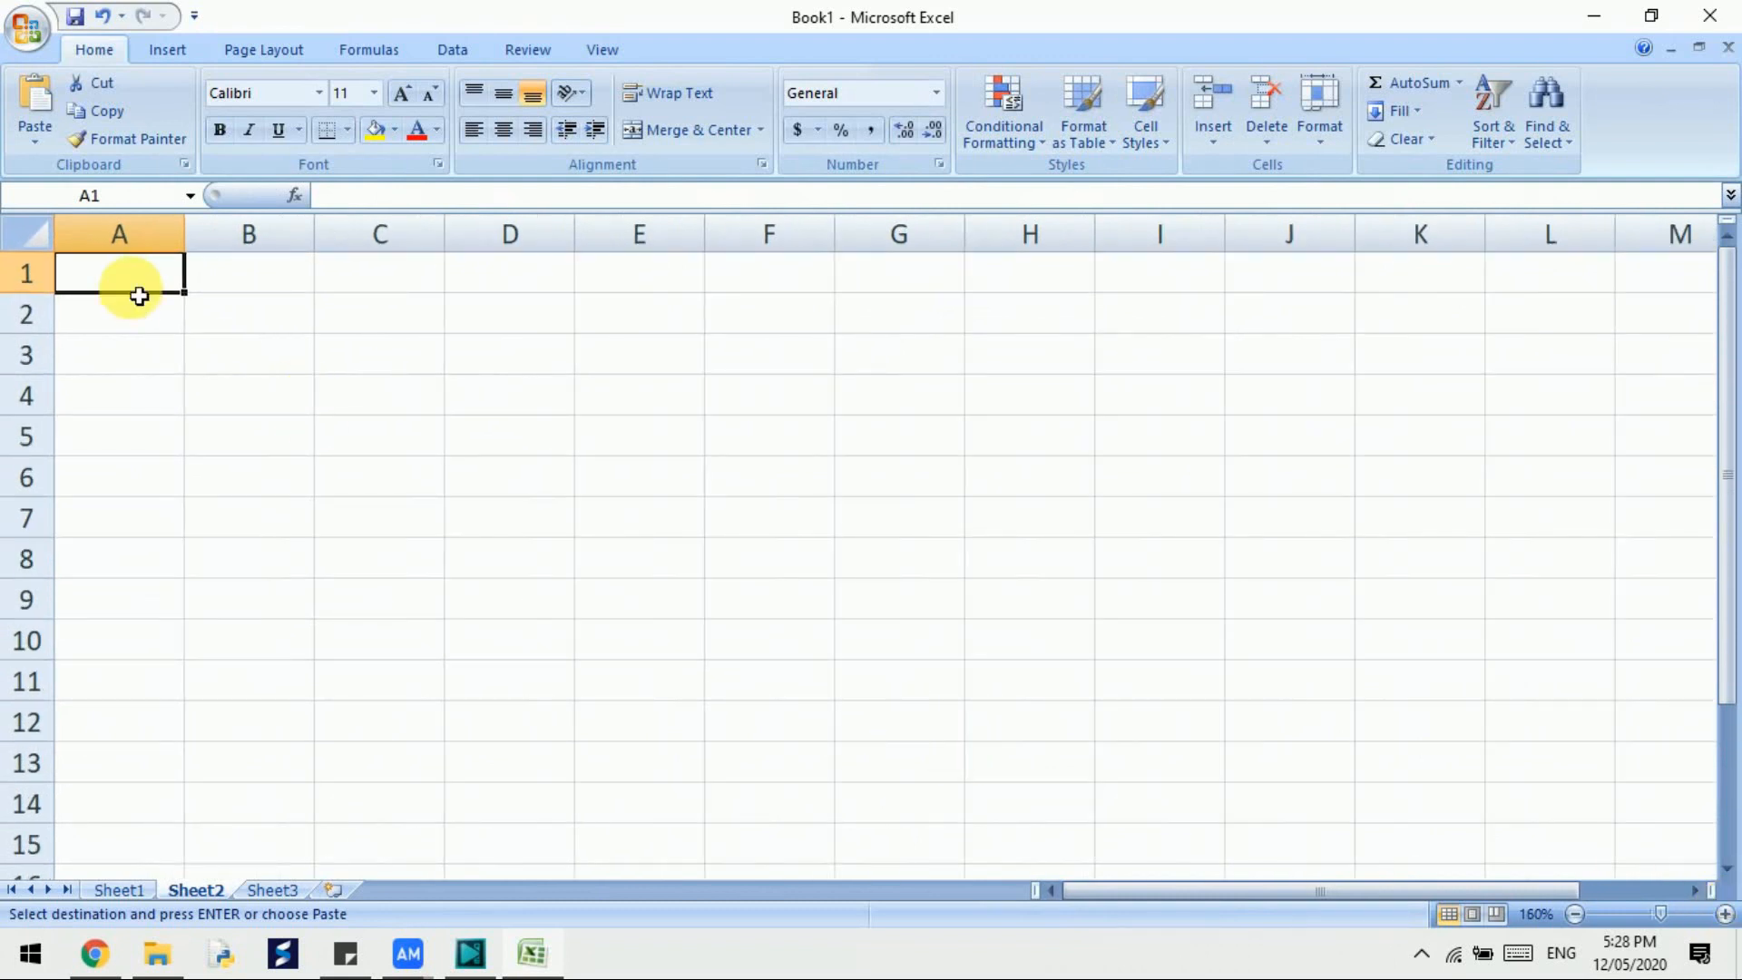
type("APS SC")
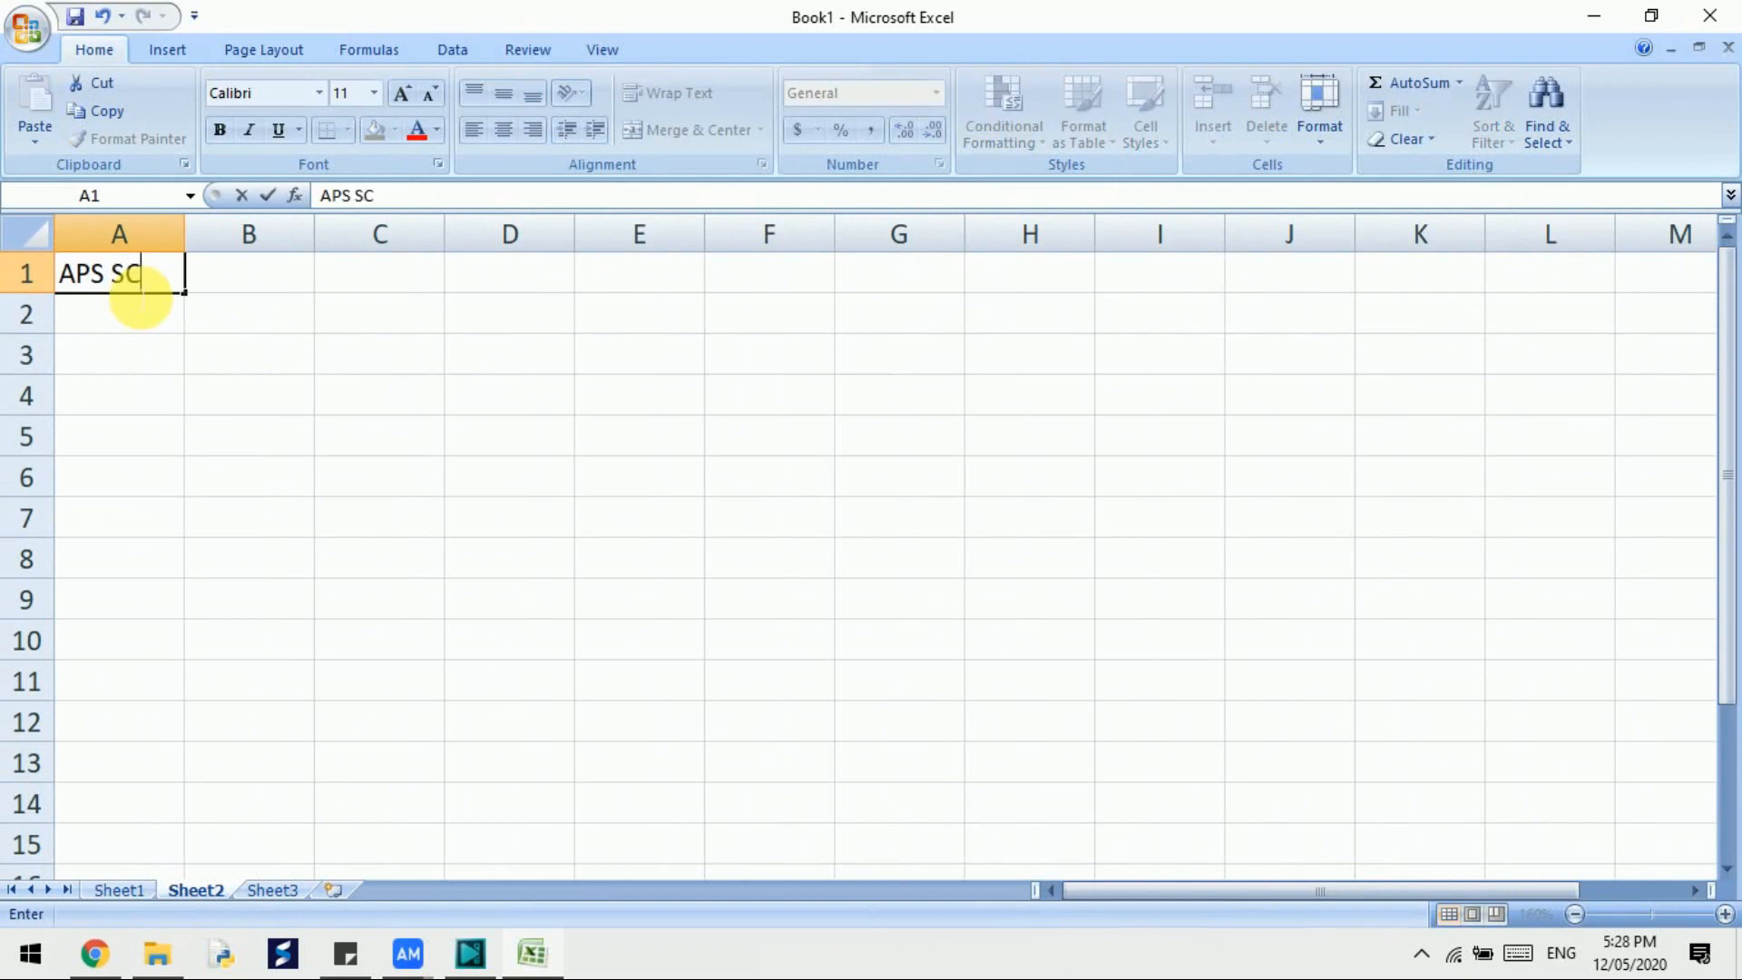
type("HOOL")
key("Return")
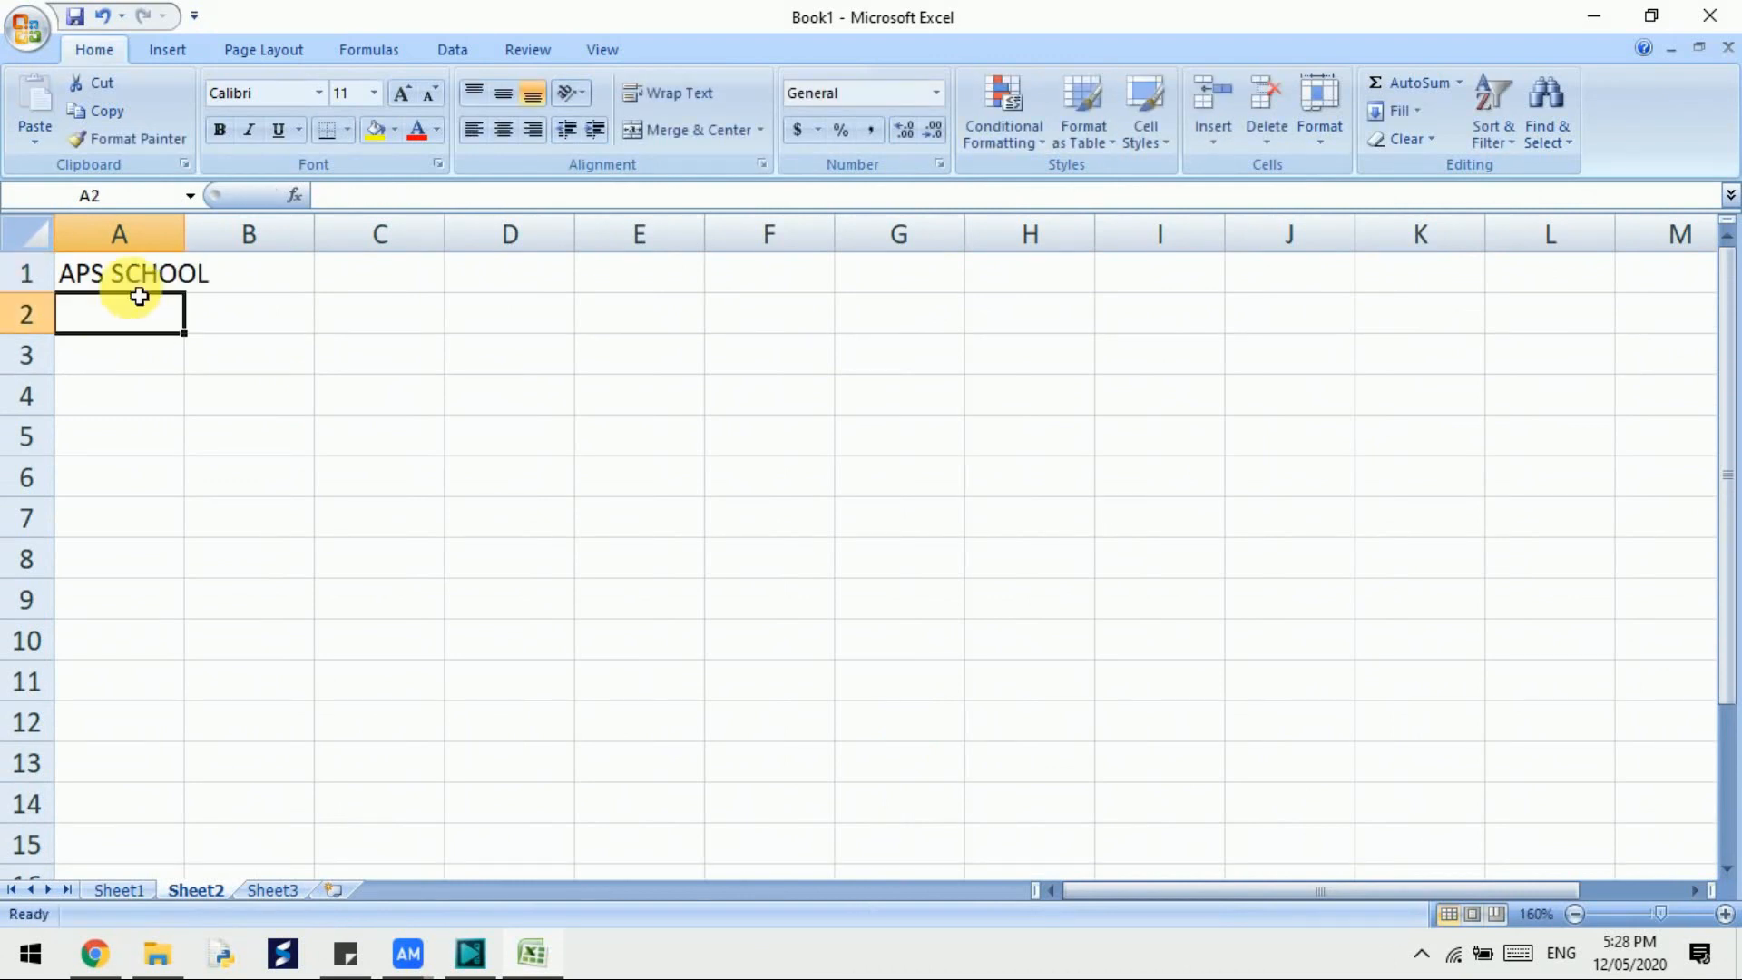
Enter the school's location, Nasopur Mau, in cell A2 below the school heading
type("N")
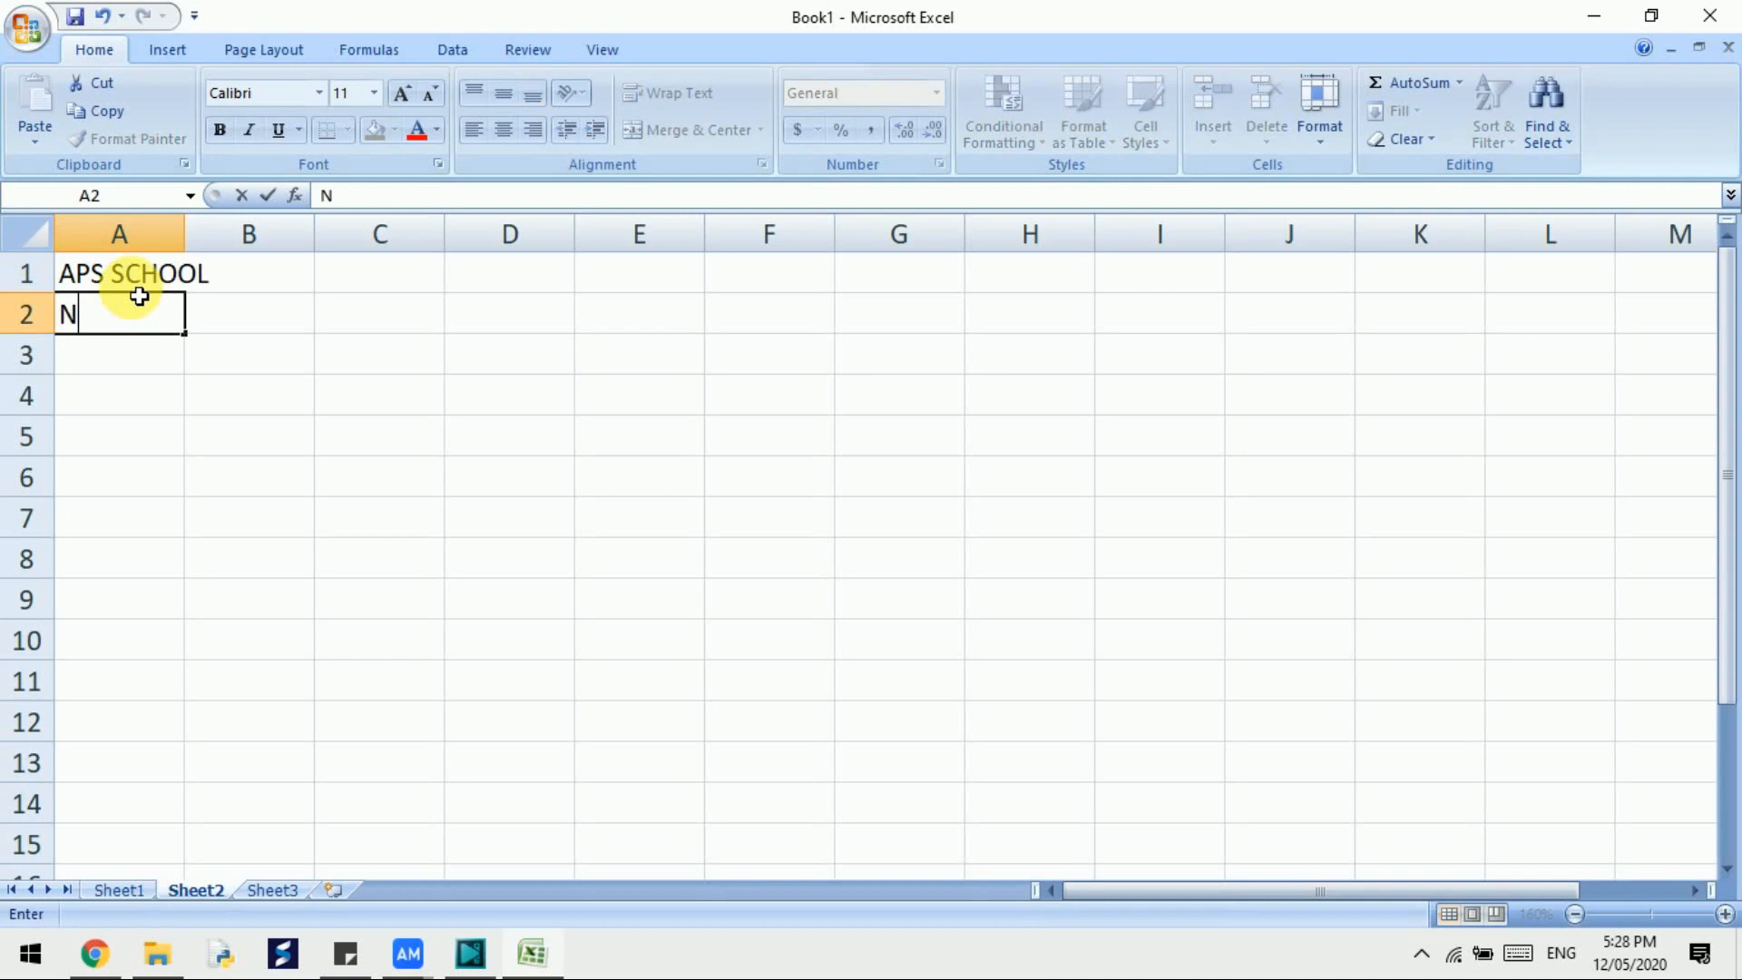
type("asopur Mau")
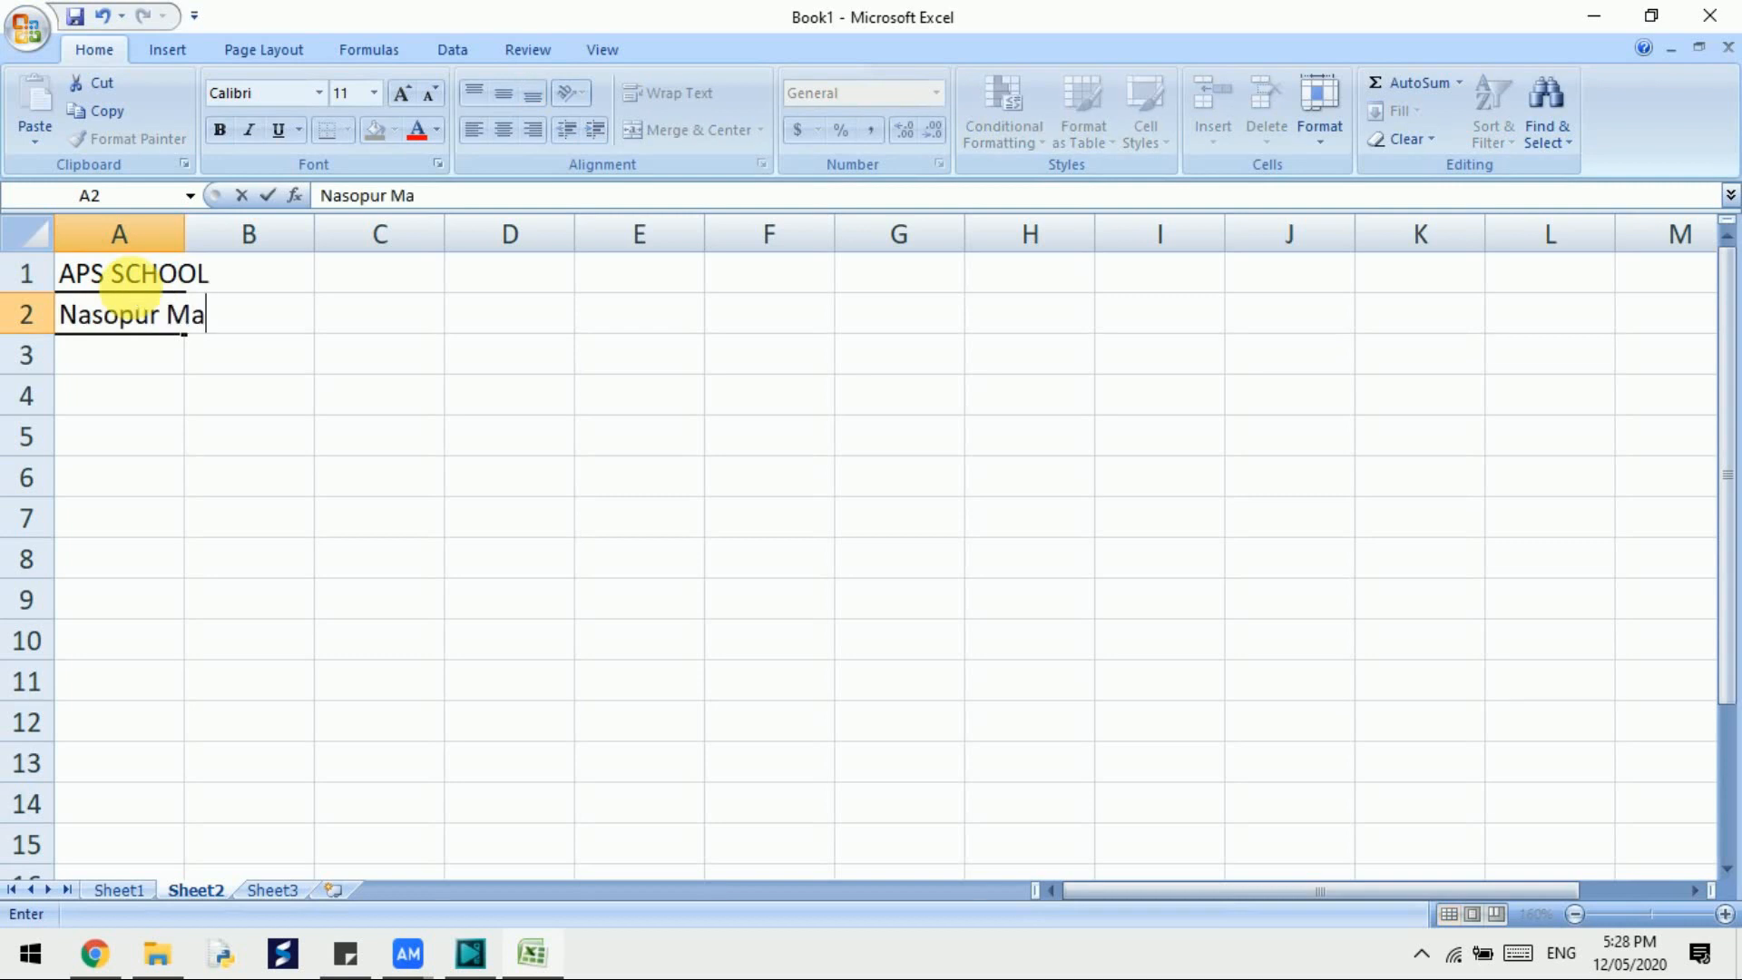
key("Return")
key("Return")
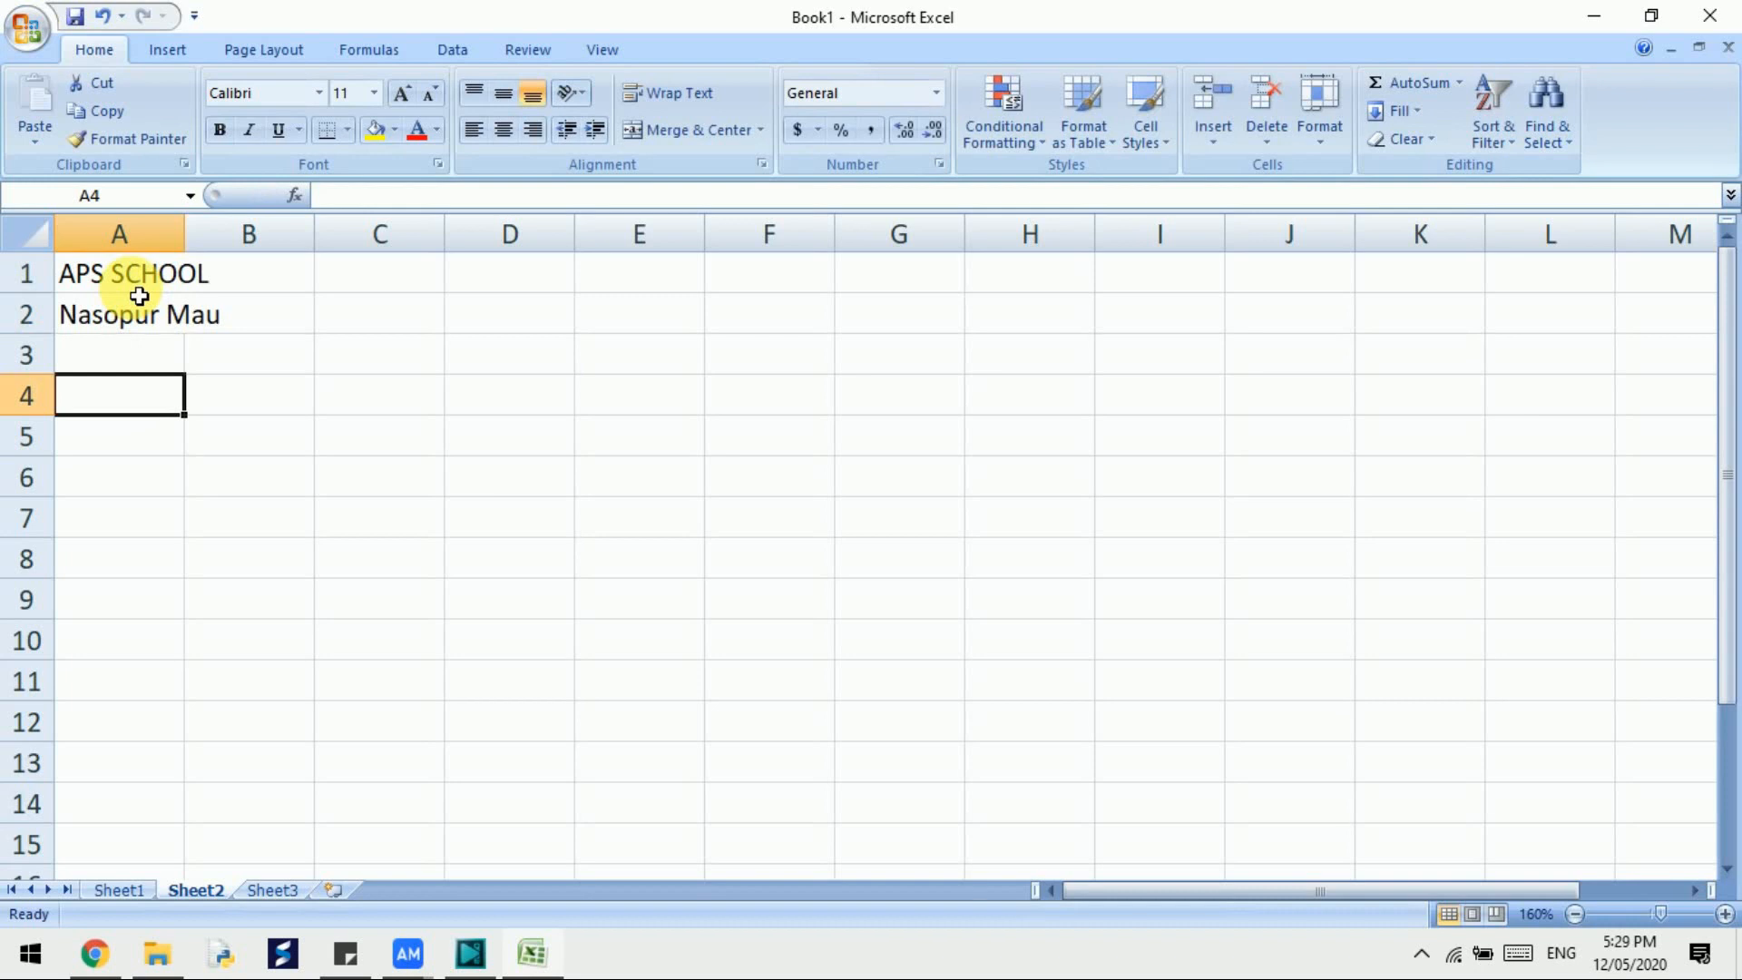
Enter the column headings Sno. and Name in cells A4 and B4
type("Sno.")
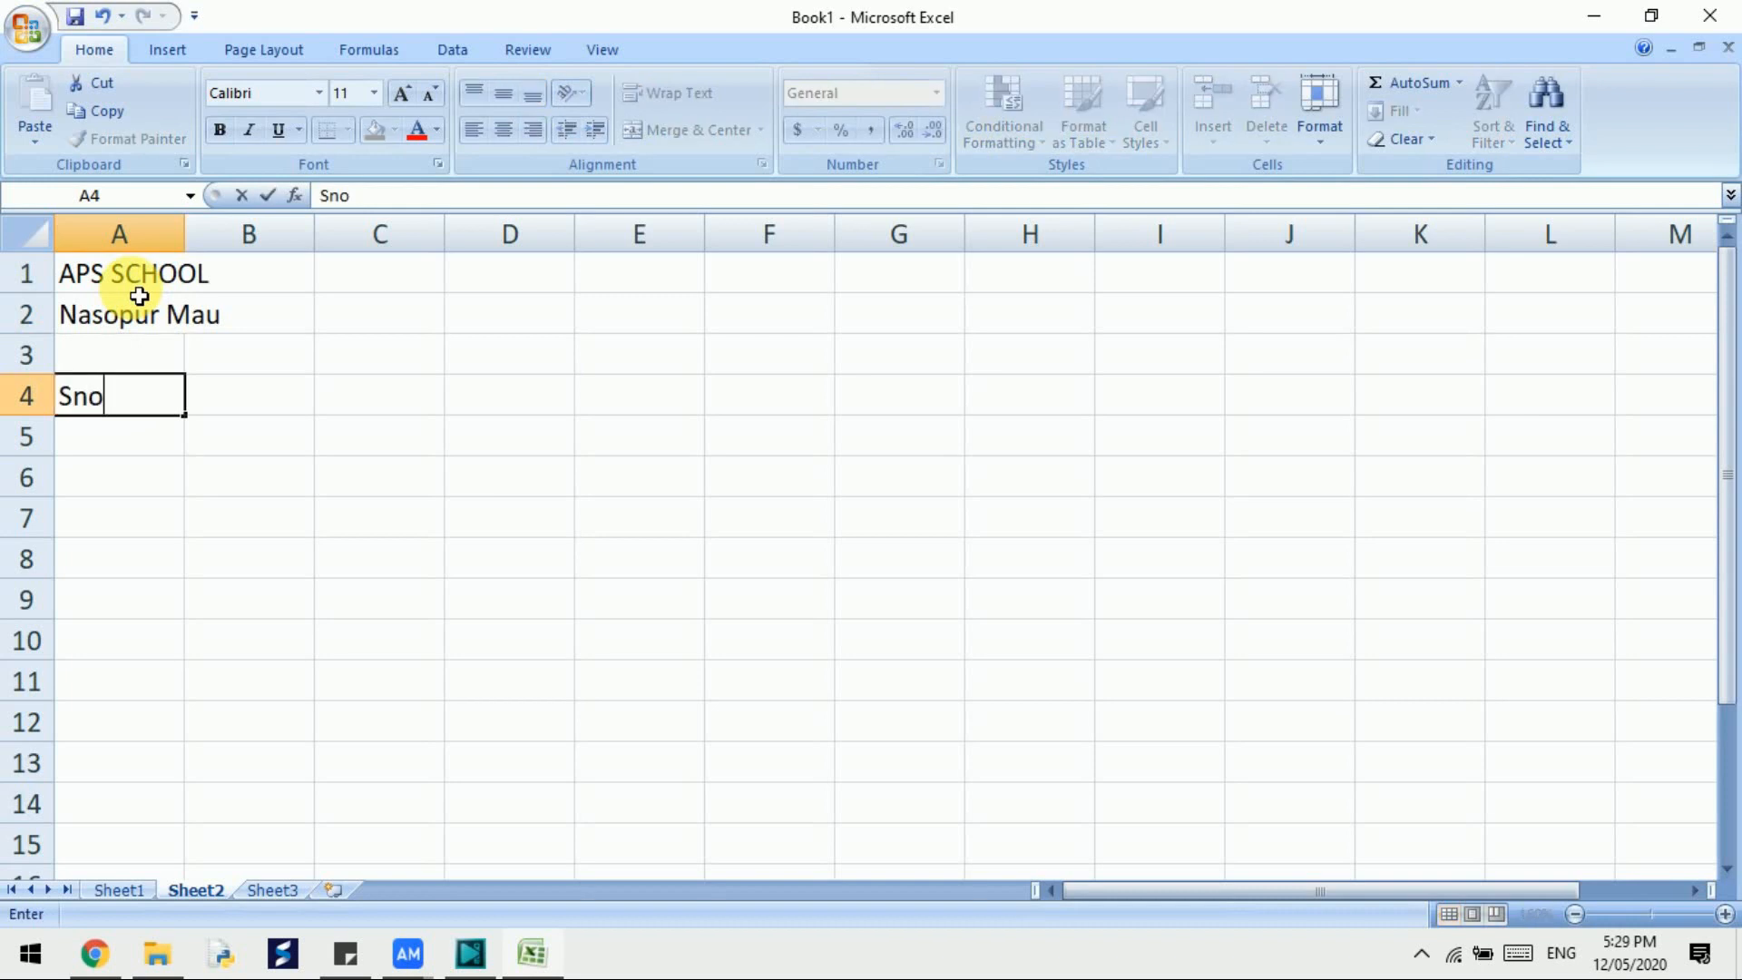
key("Tab")
type("Name")
key("Tab")
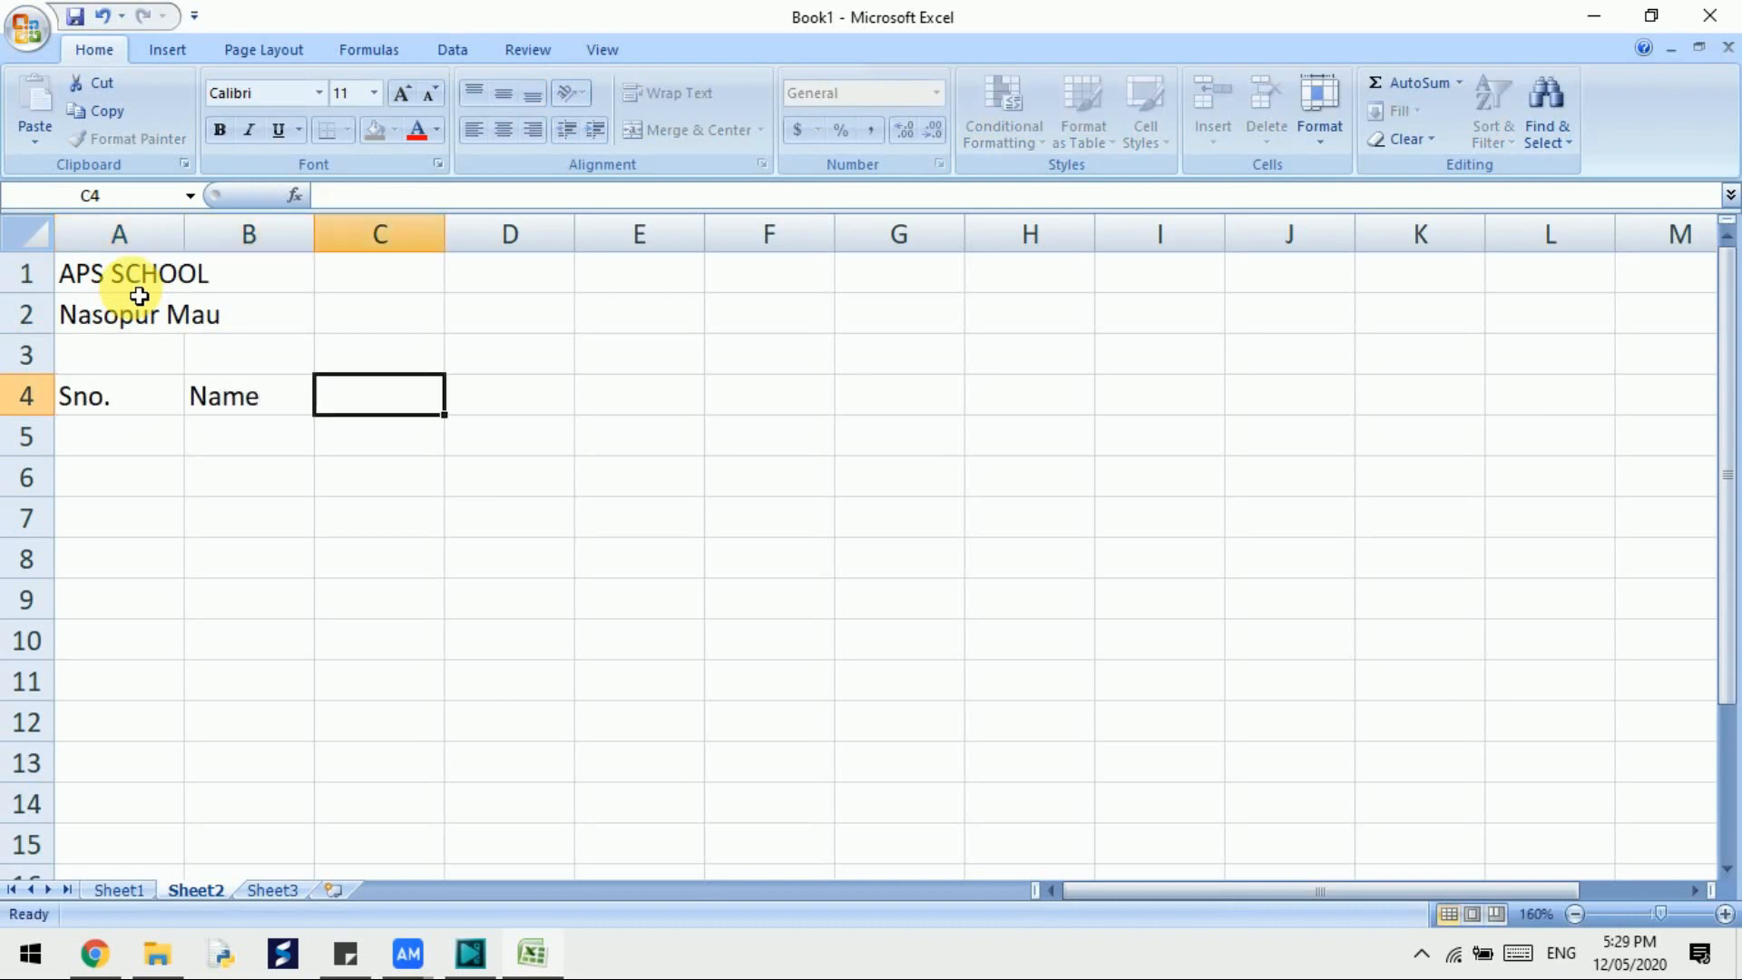
Enter the subject headings Eng, Hin, Sci, Maths and Comp in cells C4 to G4
type("ng")
key("BackSpace")
key("BackSpace")
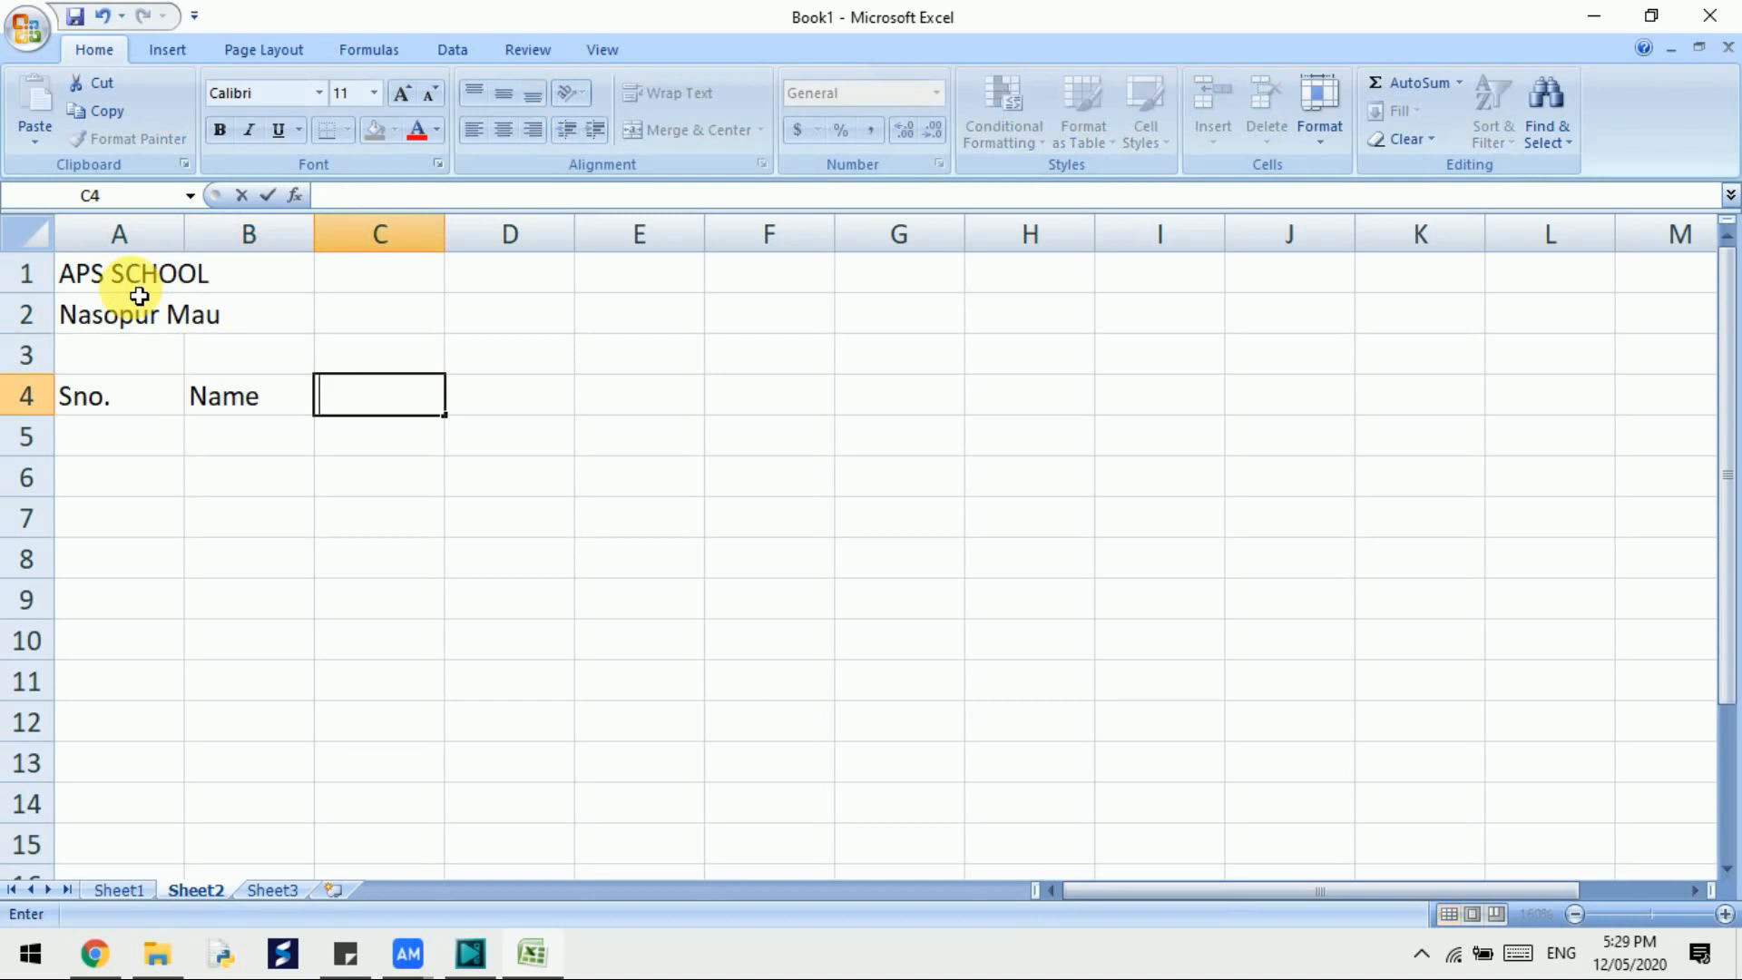
type("Eng")
key("Tab")
type("Hind")
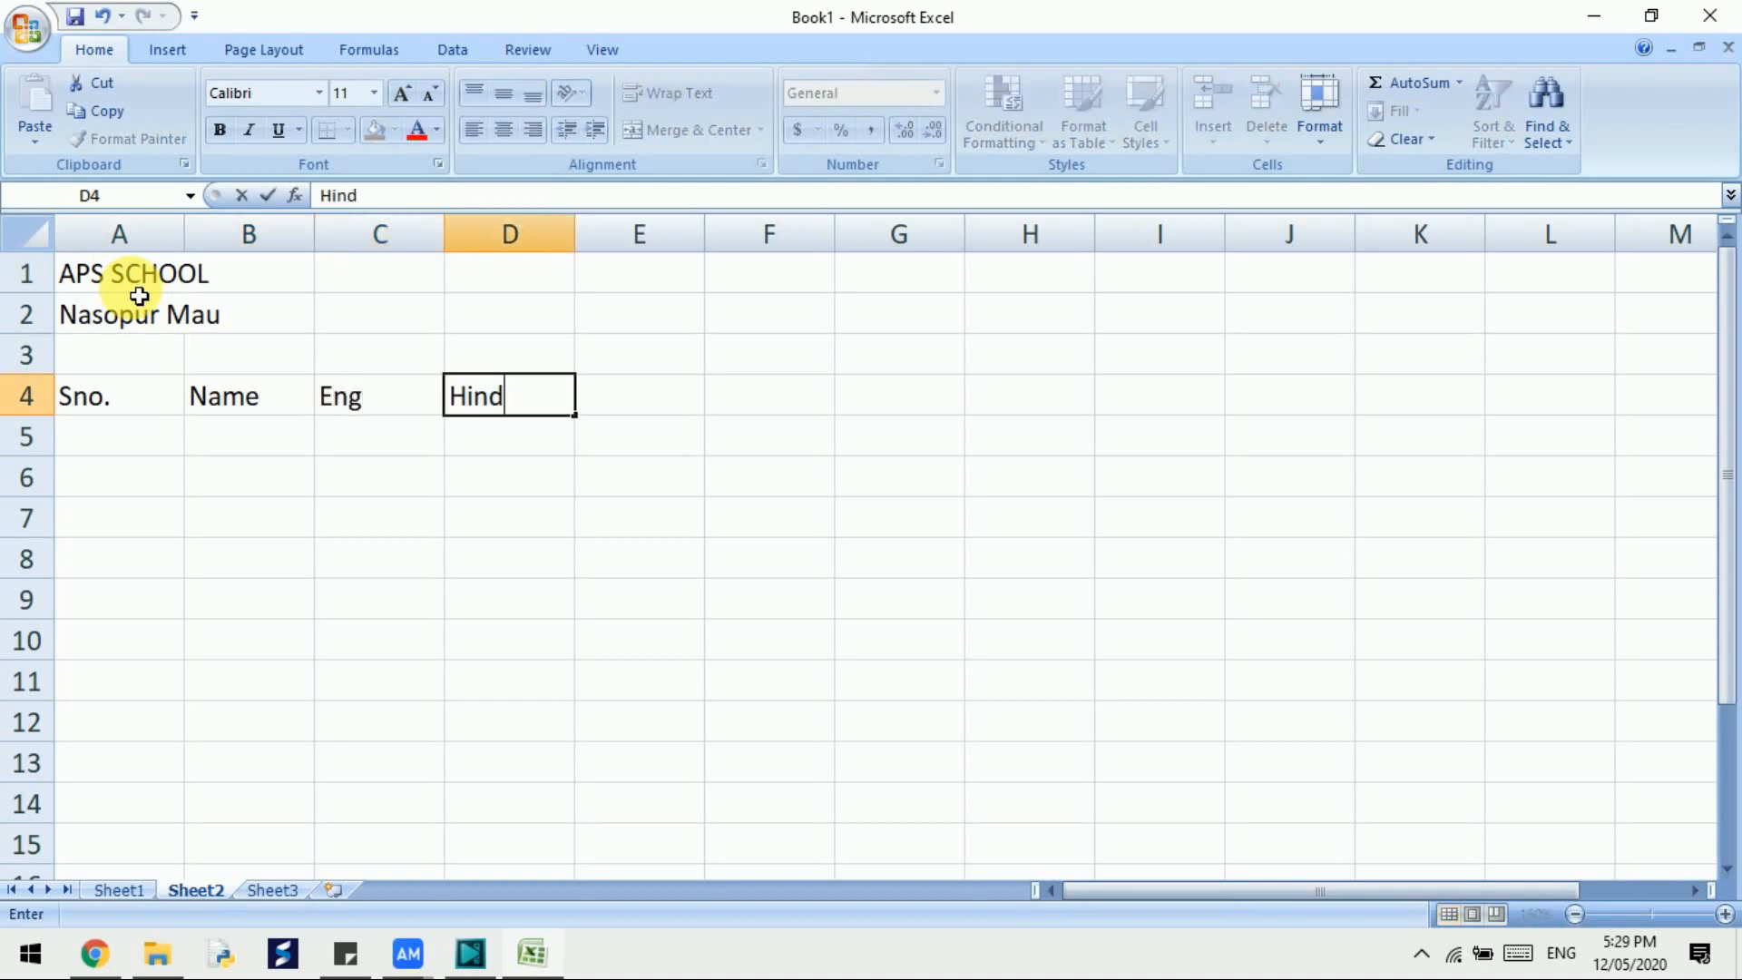
key("BackSpace")
key("Tab")
type("Sci")
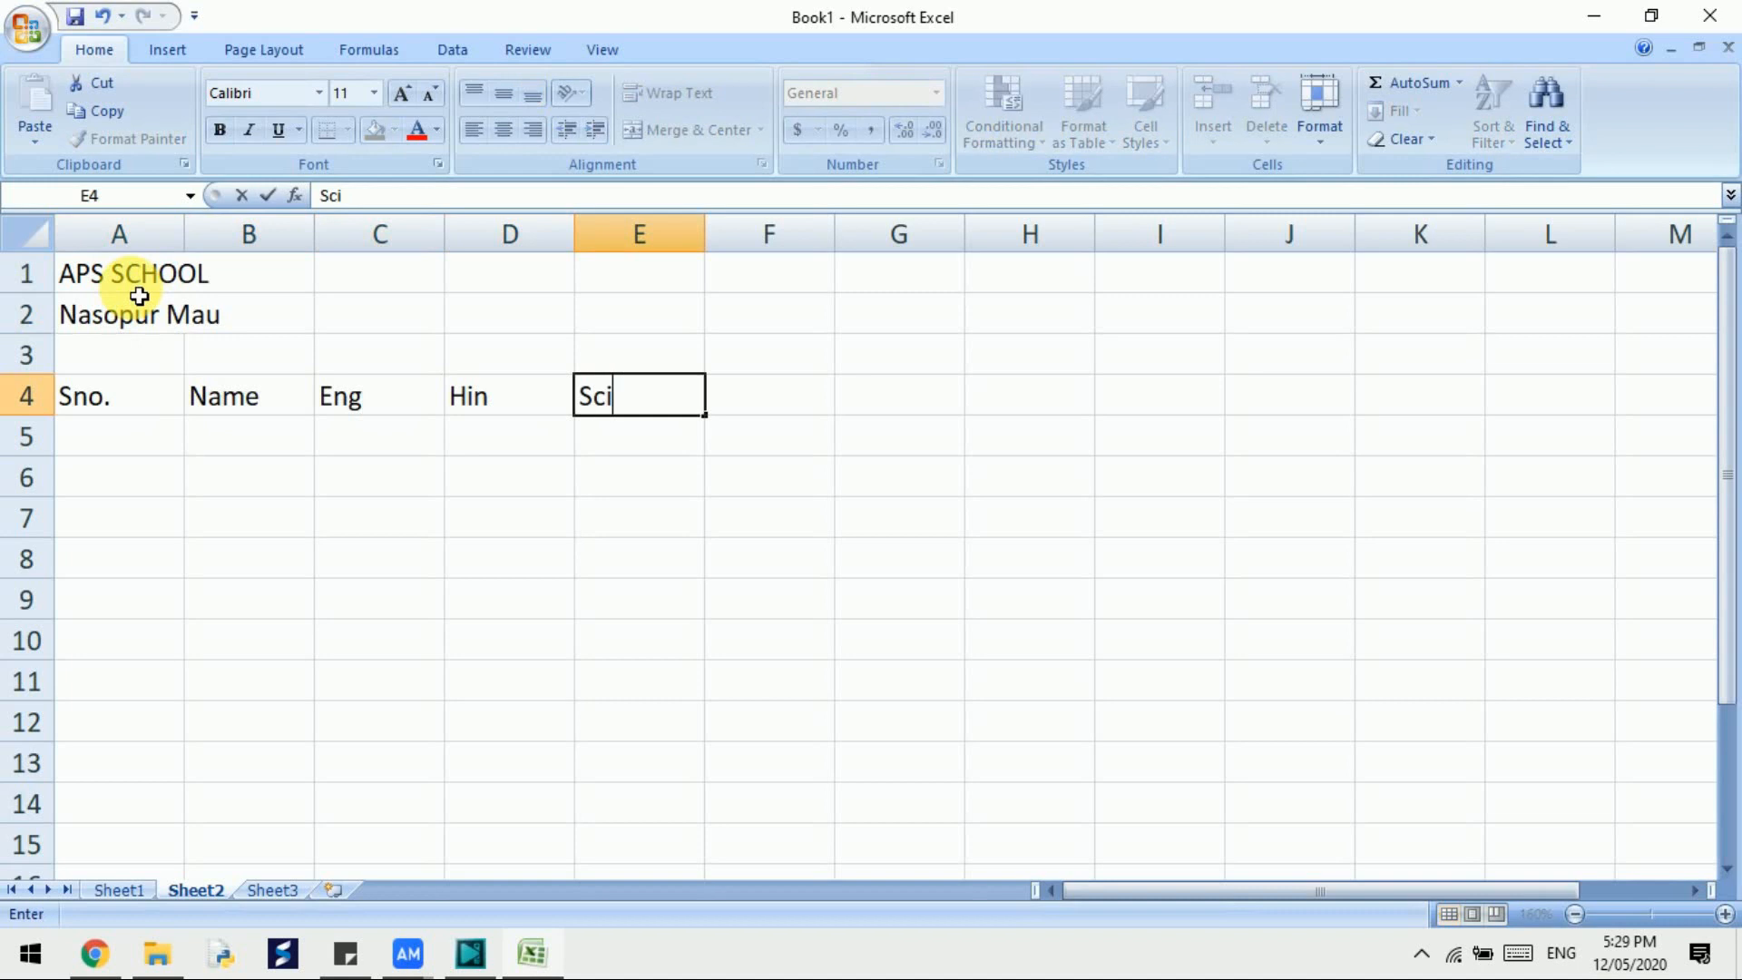
key("Tab")
type("Maths")
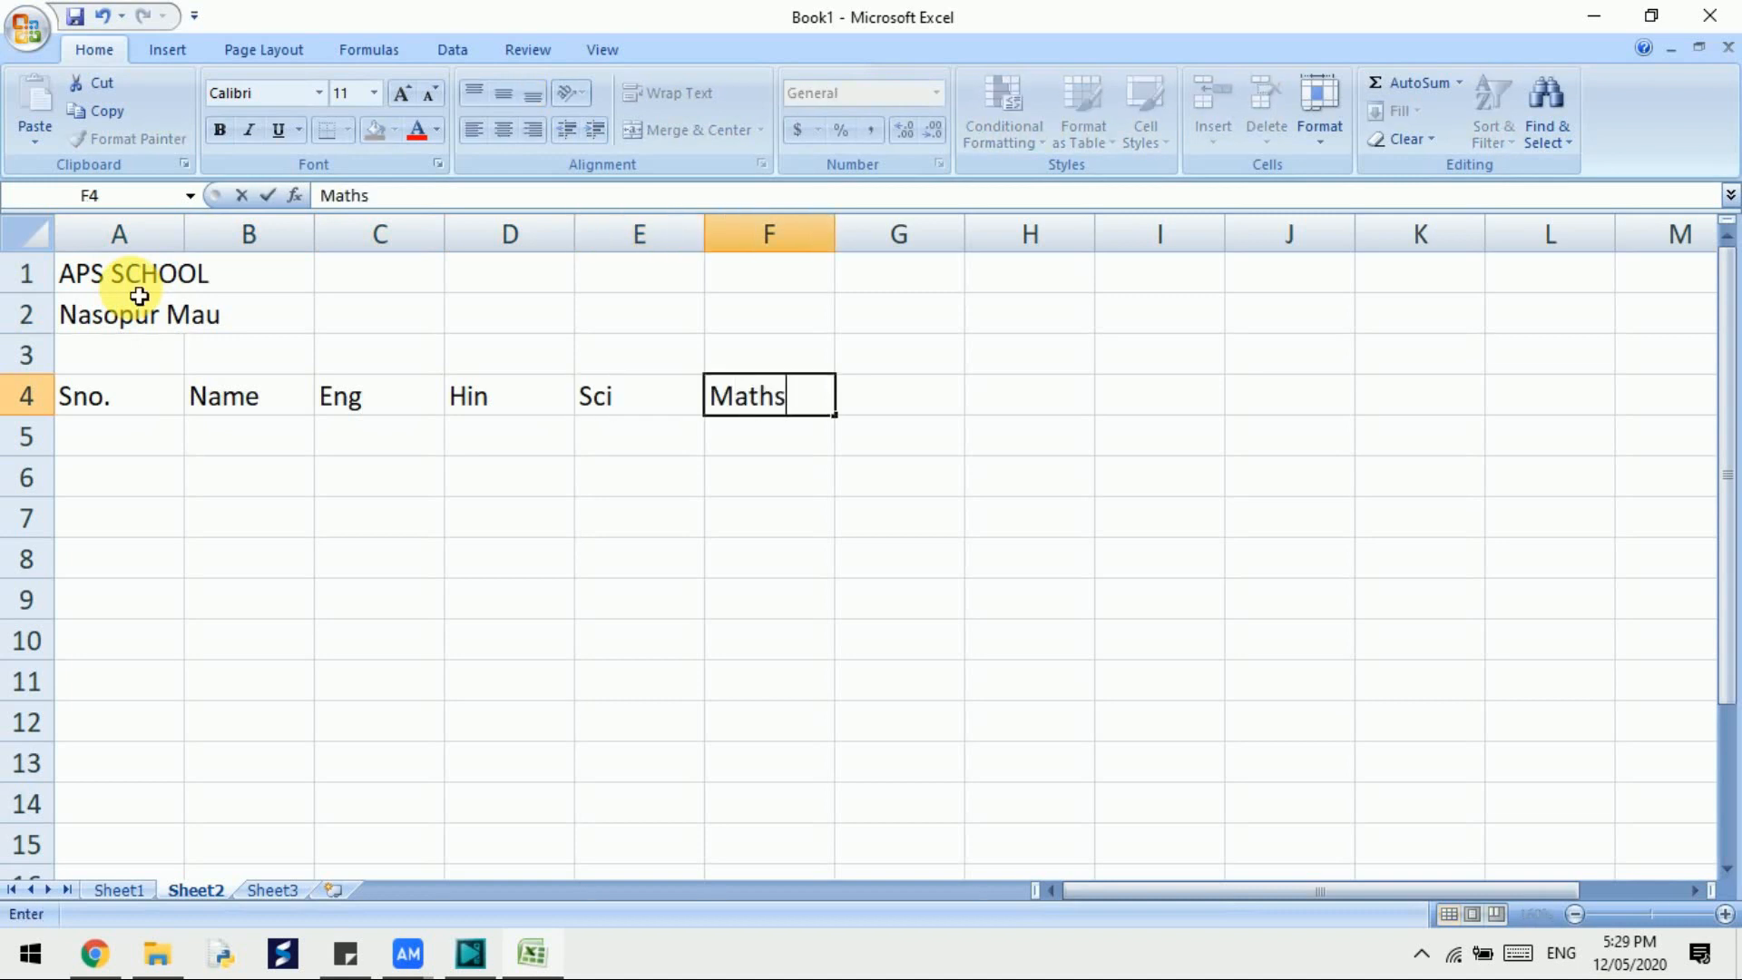
key("Tab")
type("Comp")
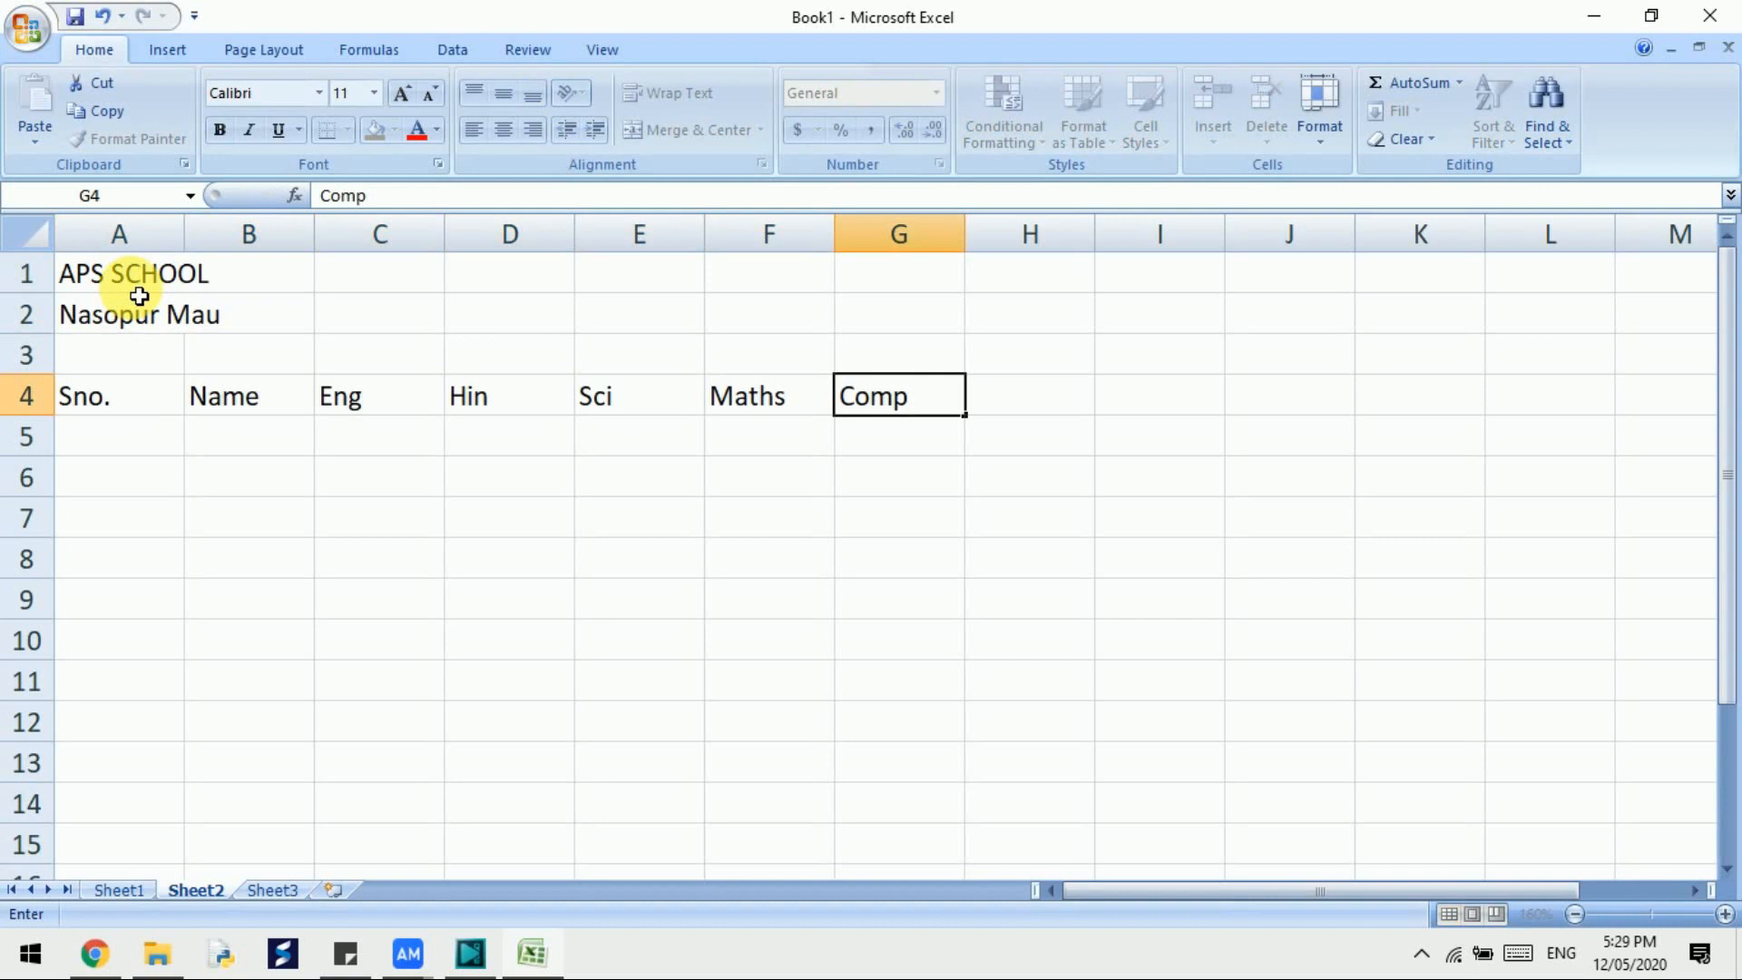
key("Tab")
Enter the result headings Total, Per and Grade in cells H4 to J4
type("Total")
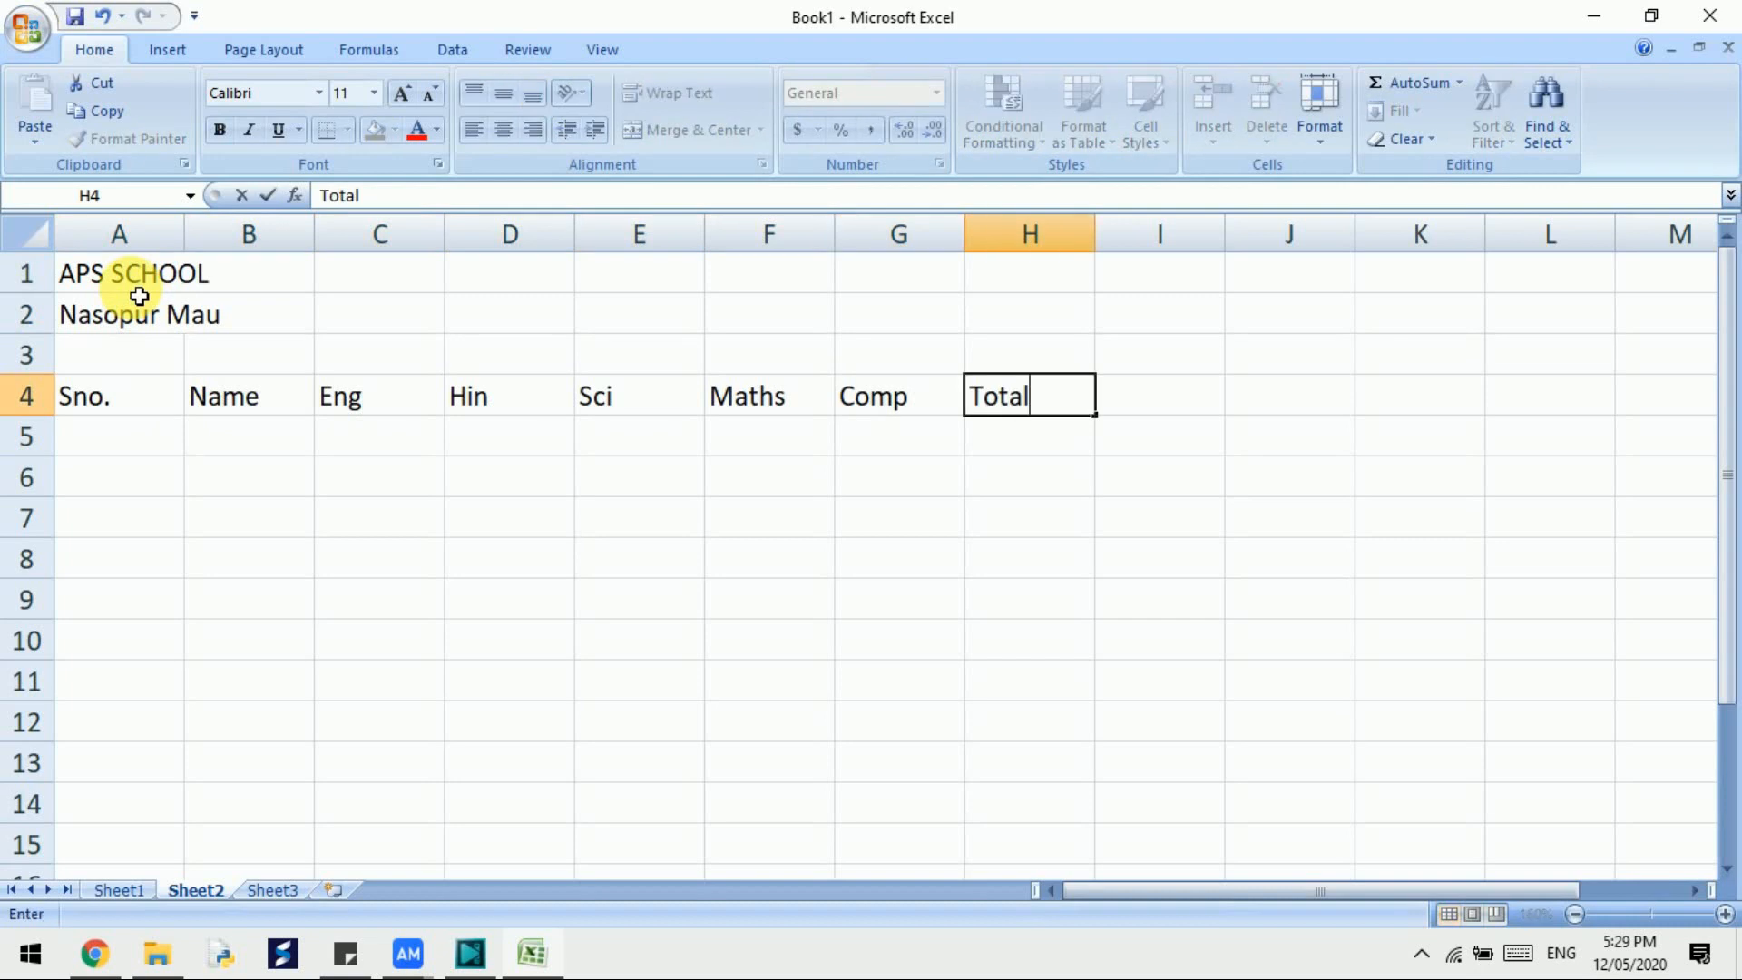
key("Tab")
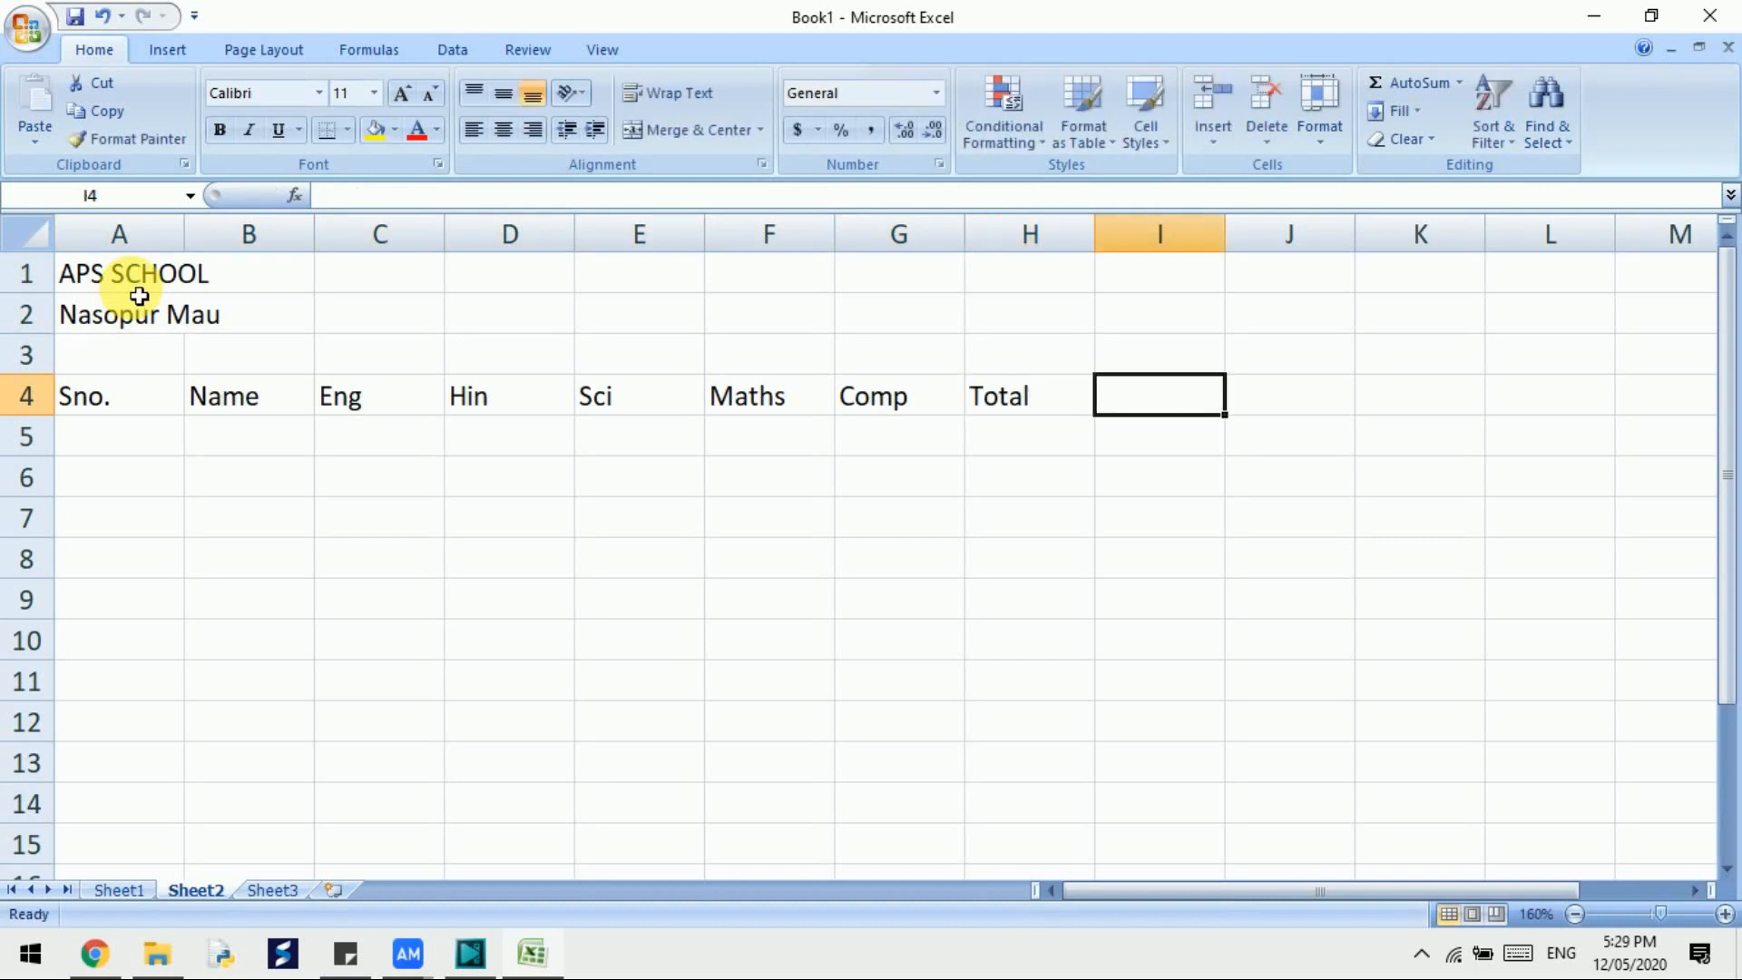
type("Per")
key("Tab")
type("G")
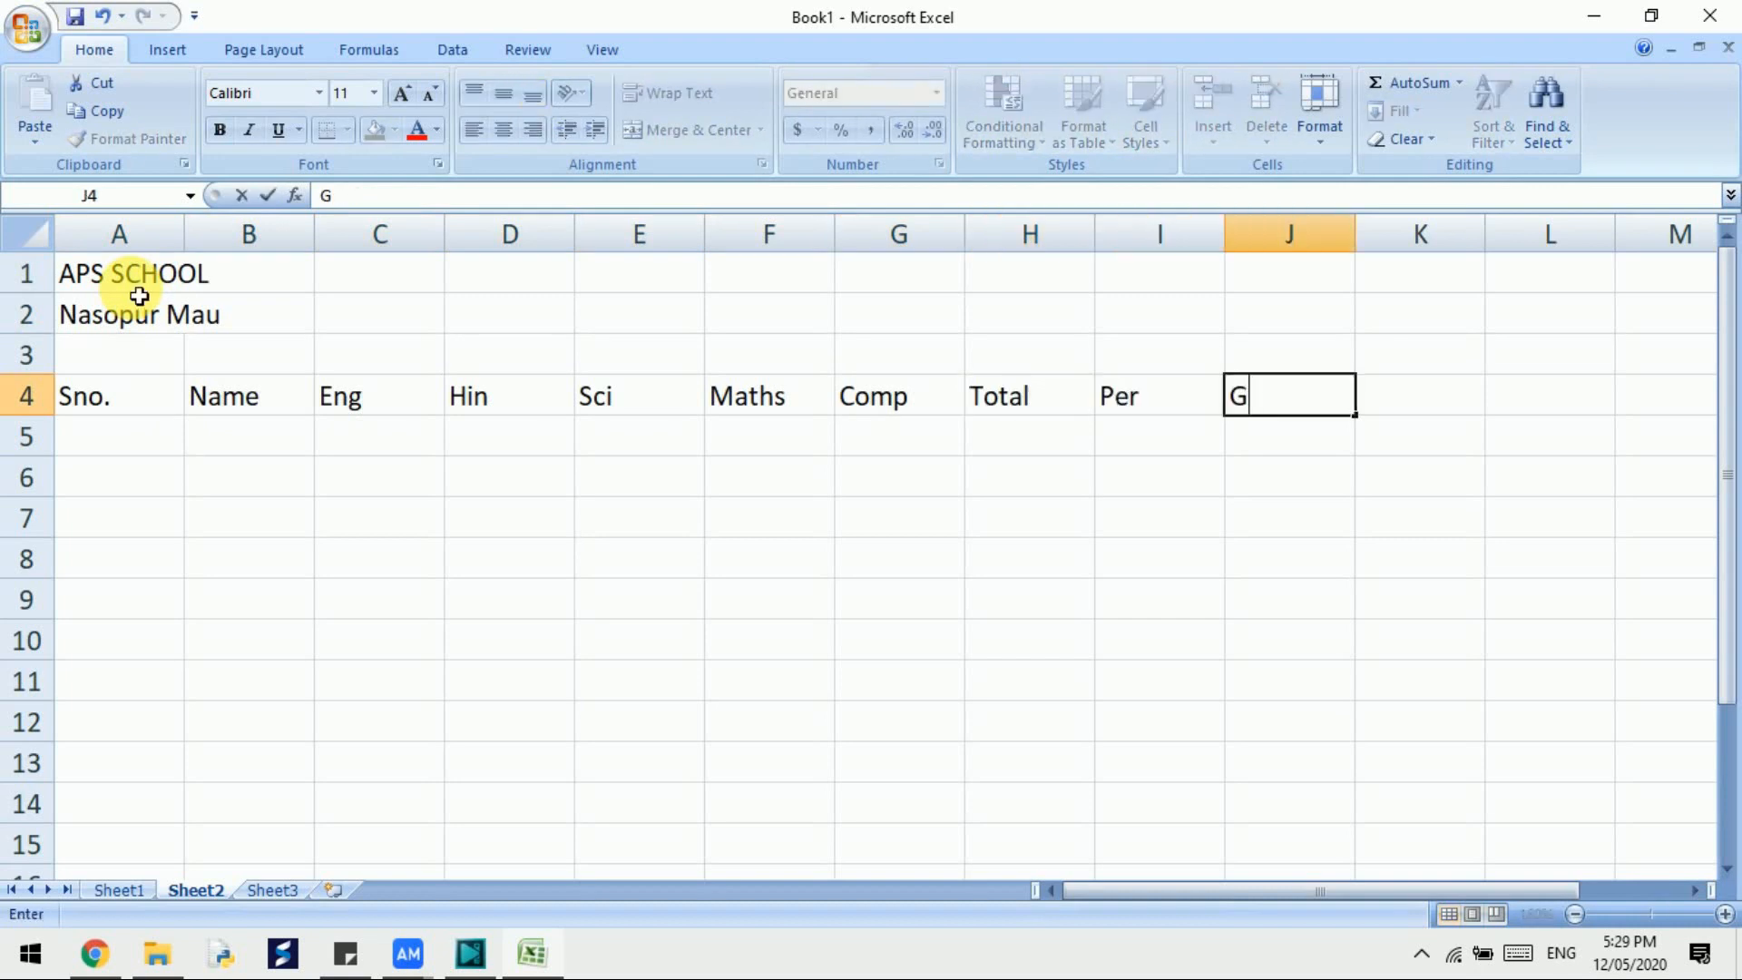
type("rade")
key("Return")
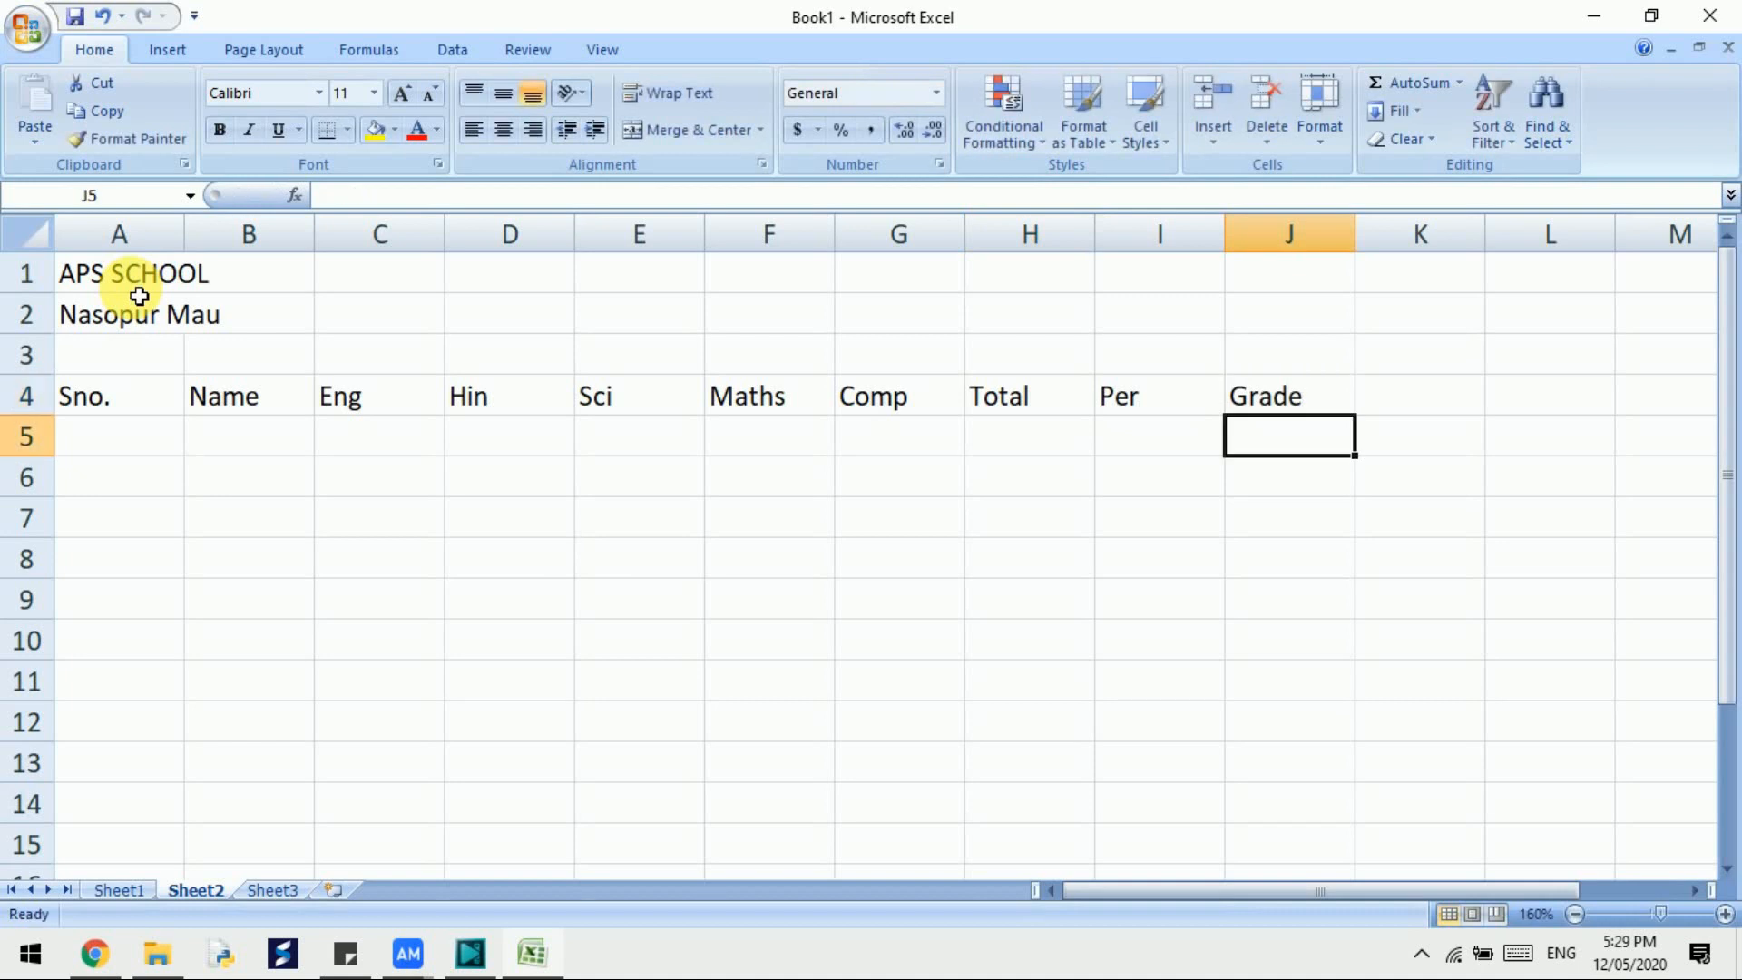
Enter the serial numbers 1 and 2 in cells A5 and A6 under Sno
key("Left")
key("Left")
key("Left")
key("Left")
key("Left")
key("Left")
key("Left")
key("Left")
key("Left")
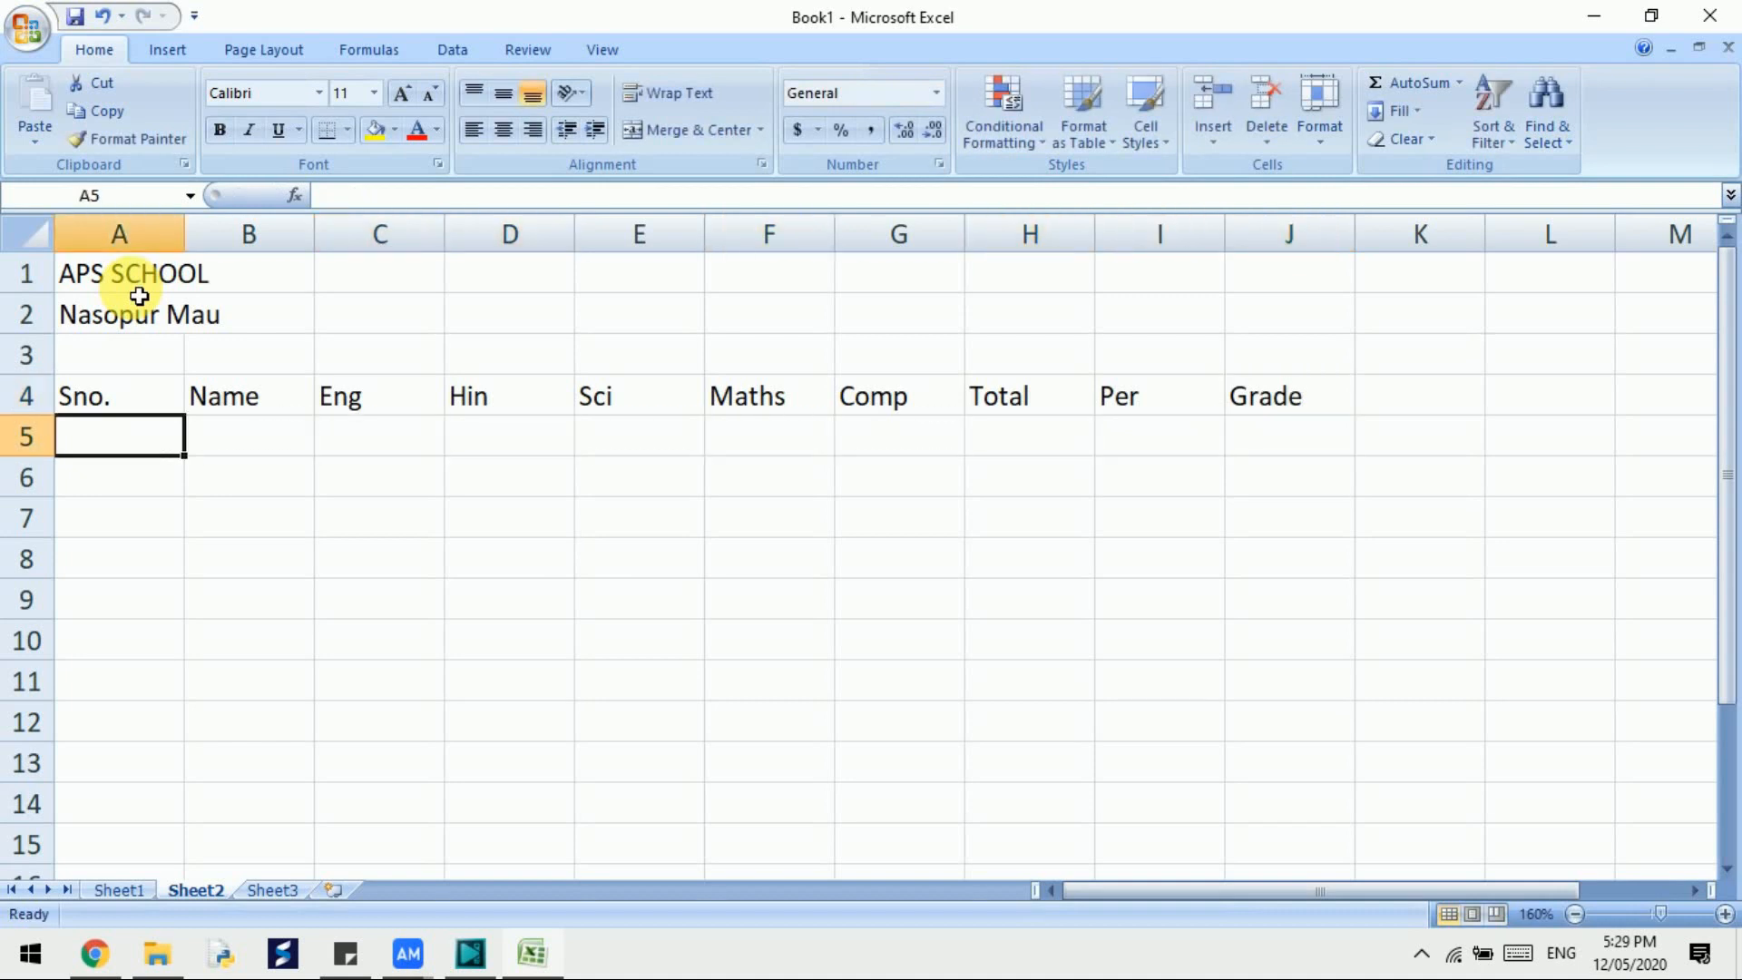
type("1")
key("Return")
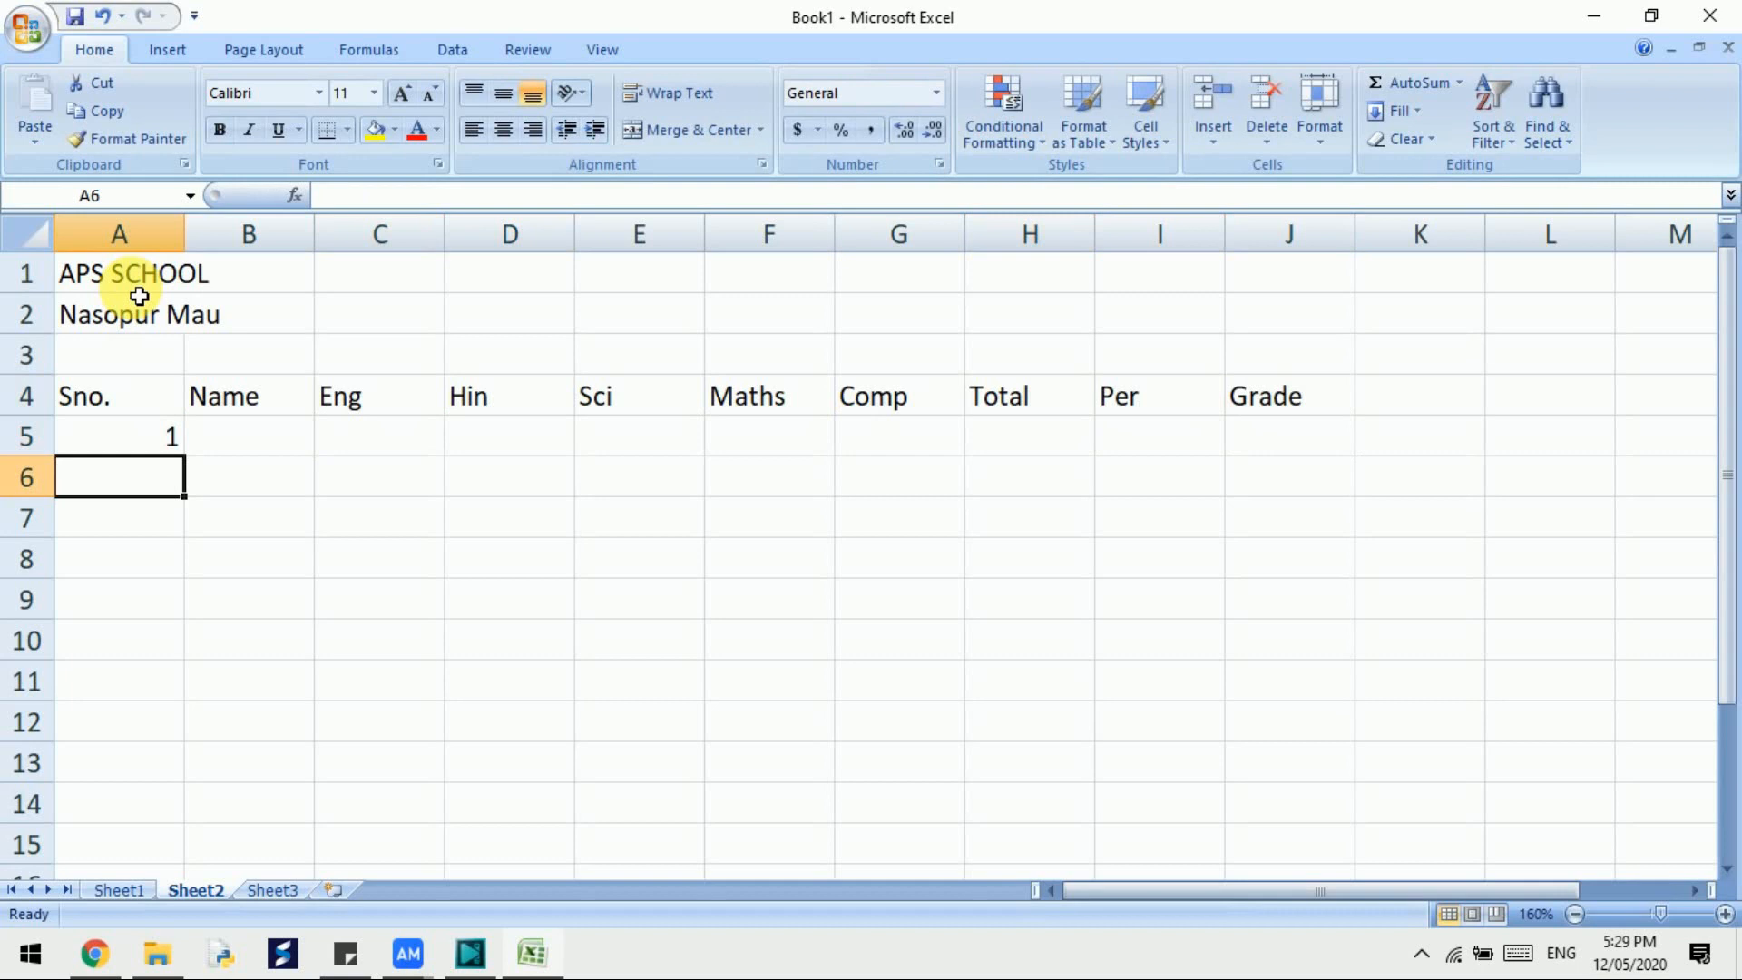
type("2")
key("Return")
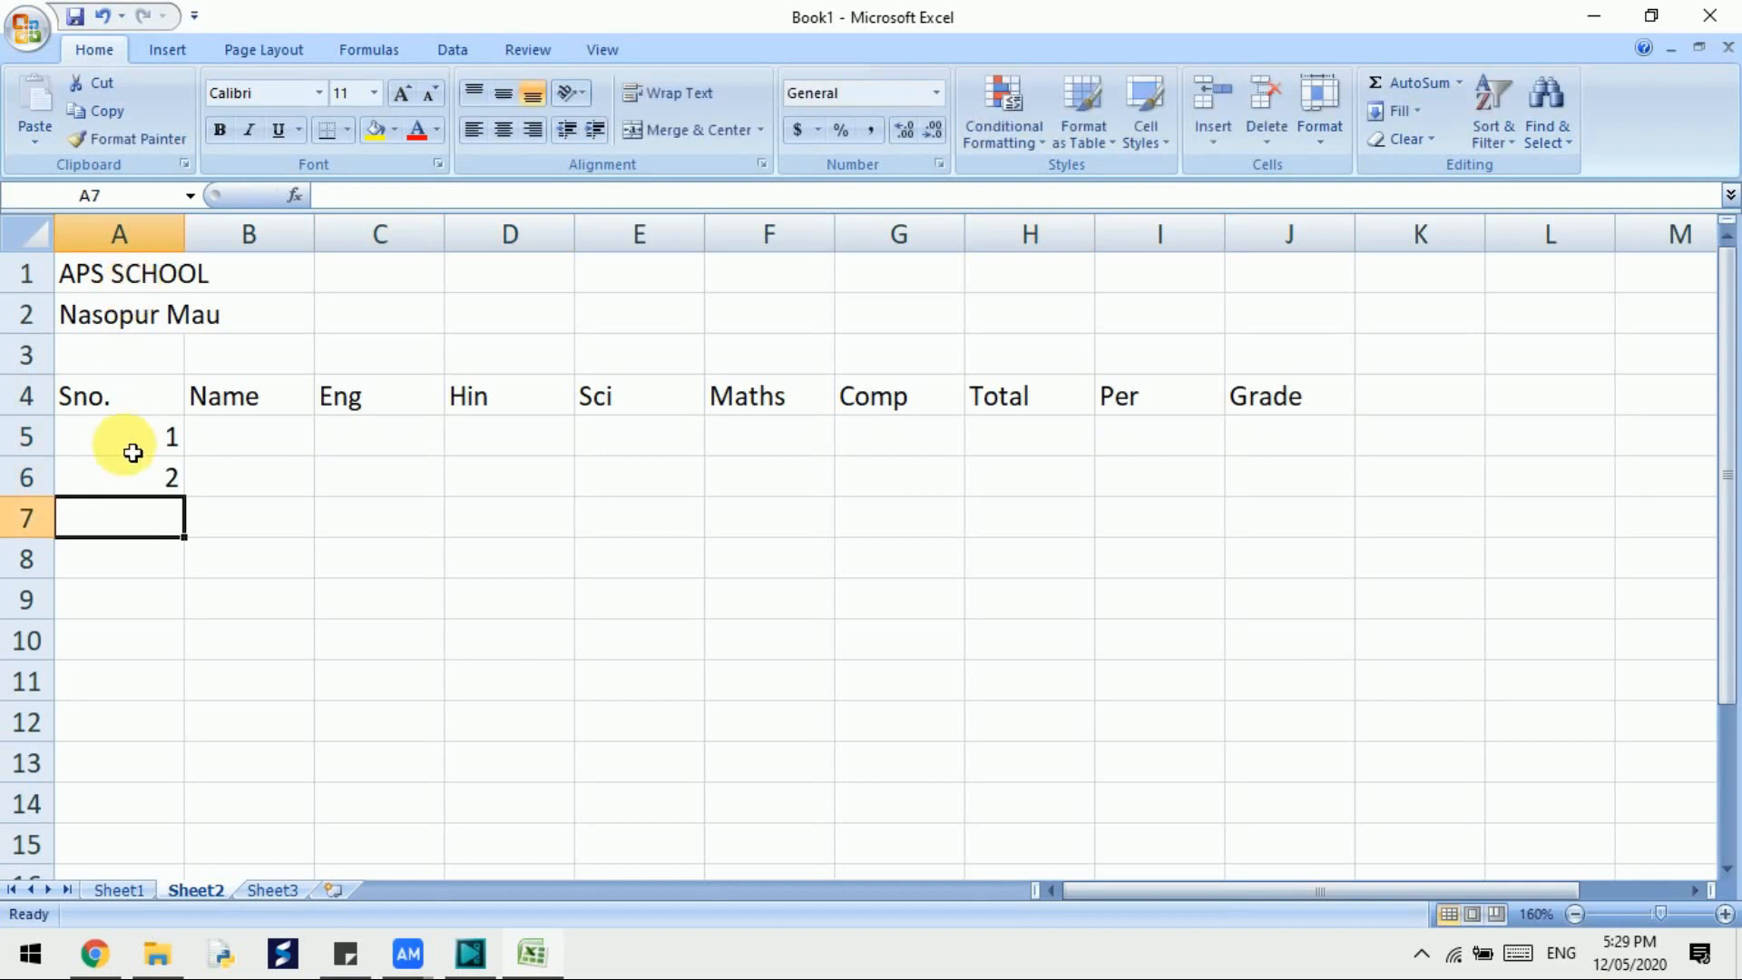
Fill cells A5 to A14 from the value in A5 as a number series from 1 to 10
left_click_drag(156, 443, 178, 810)
left_click(203, 836)
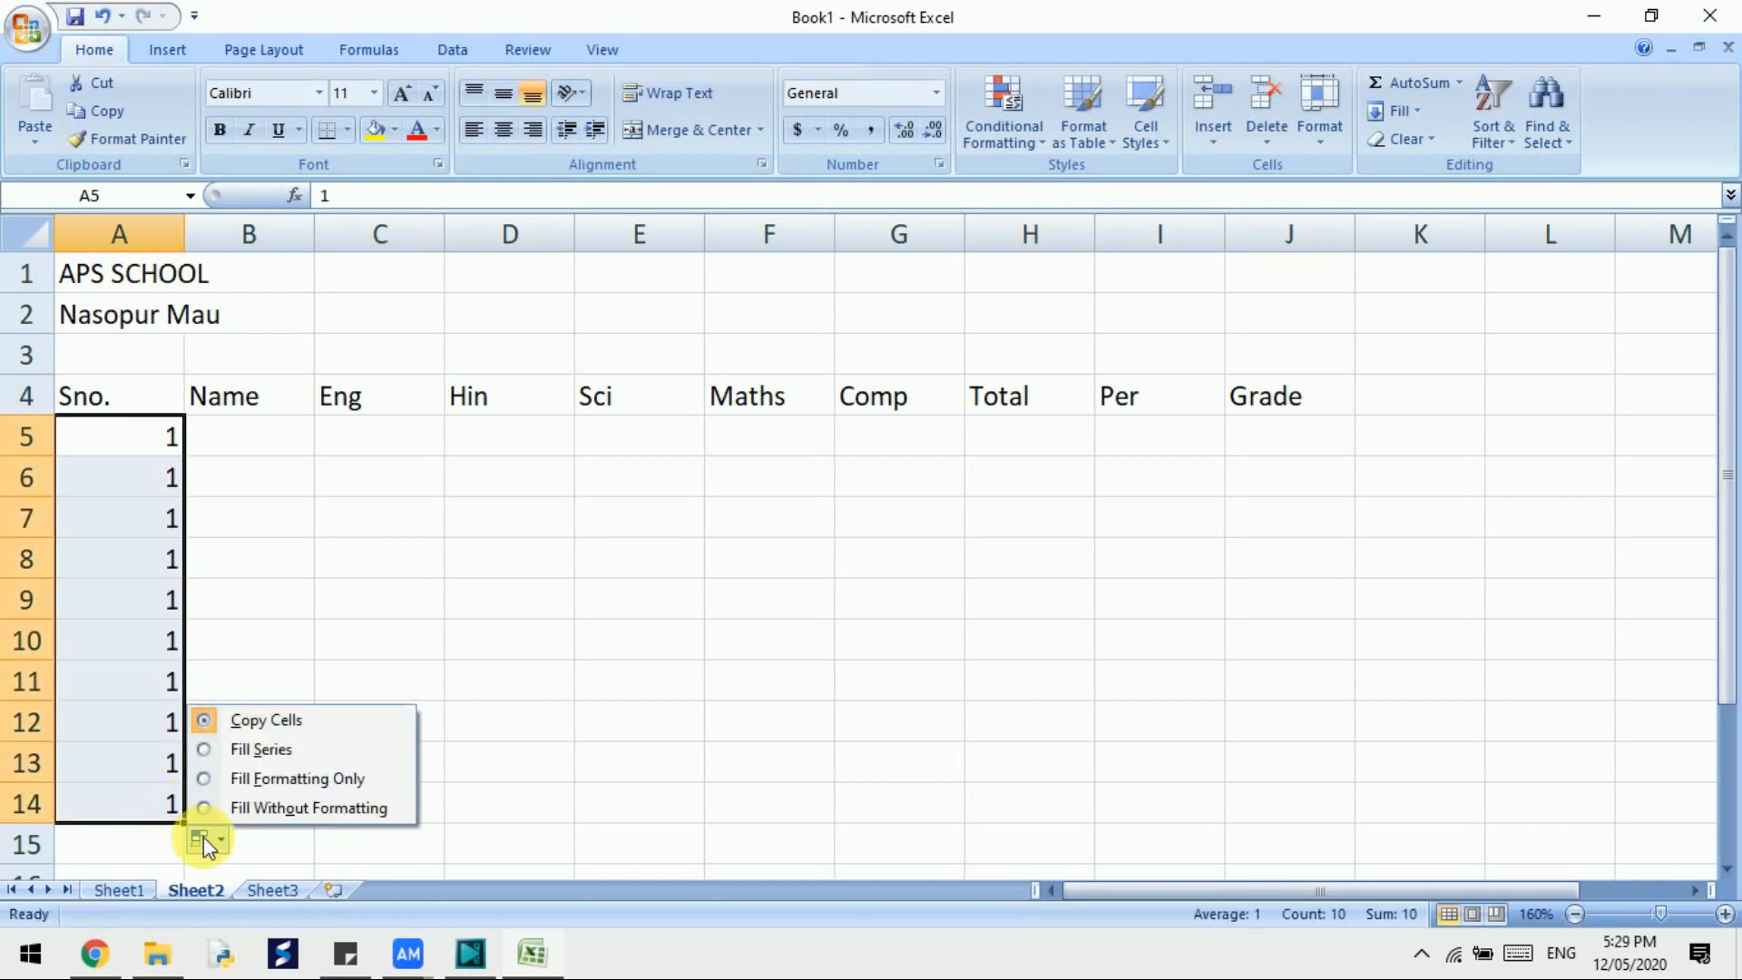
left_click(245, 750)
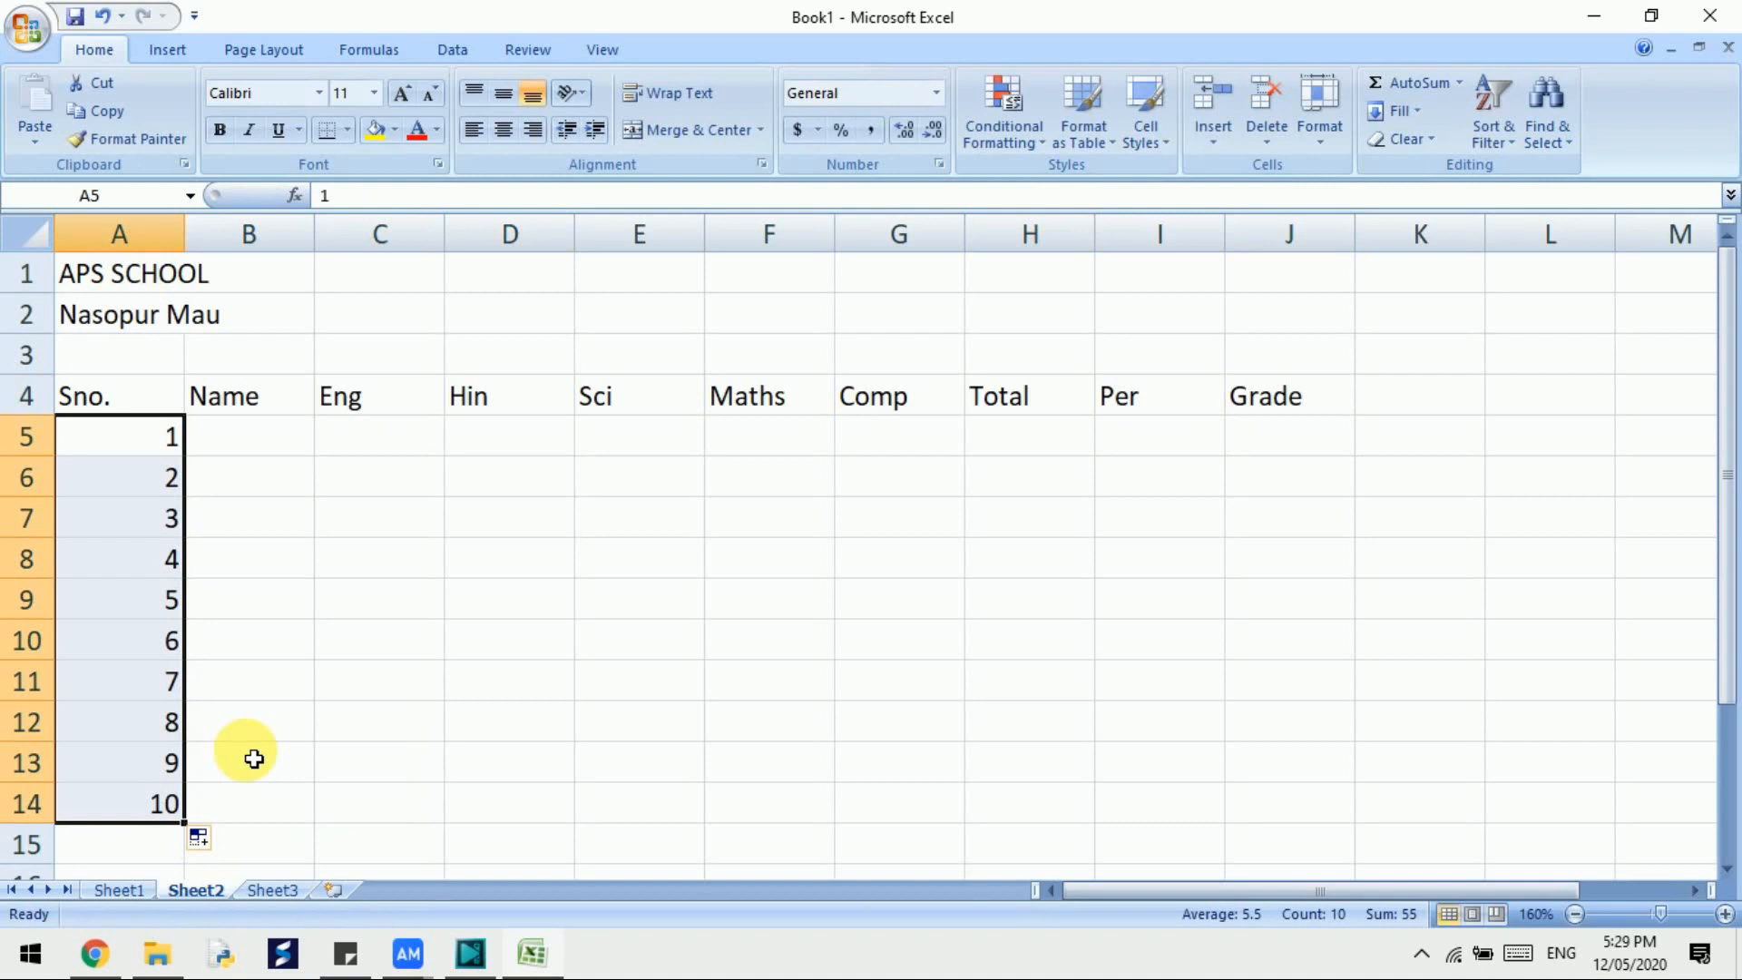
Paste the ten students' names and their five subject marks into cells B5 to G14
left_click(284, 454)
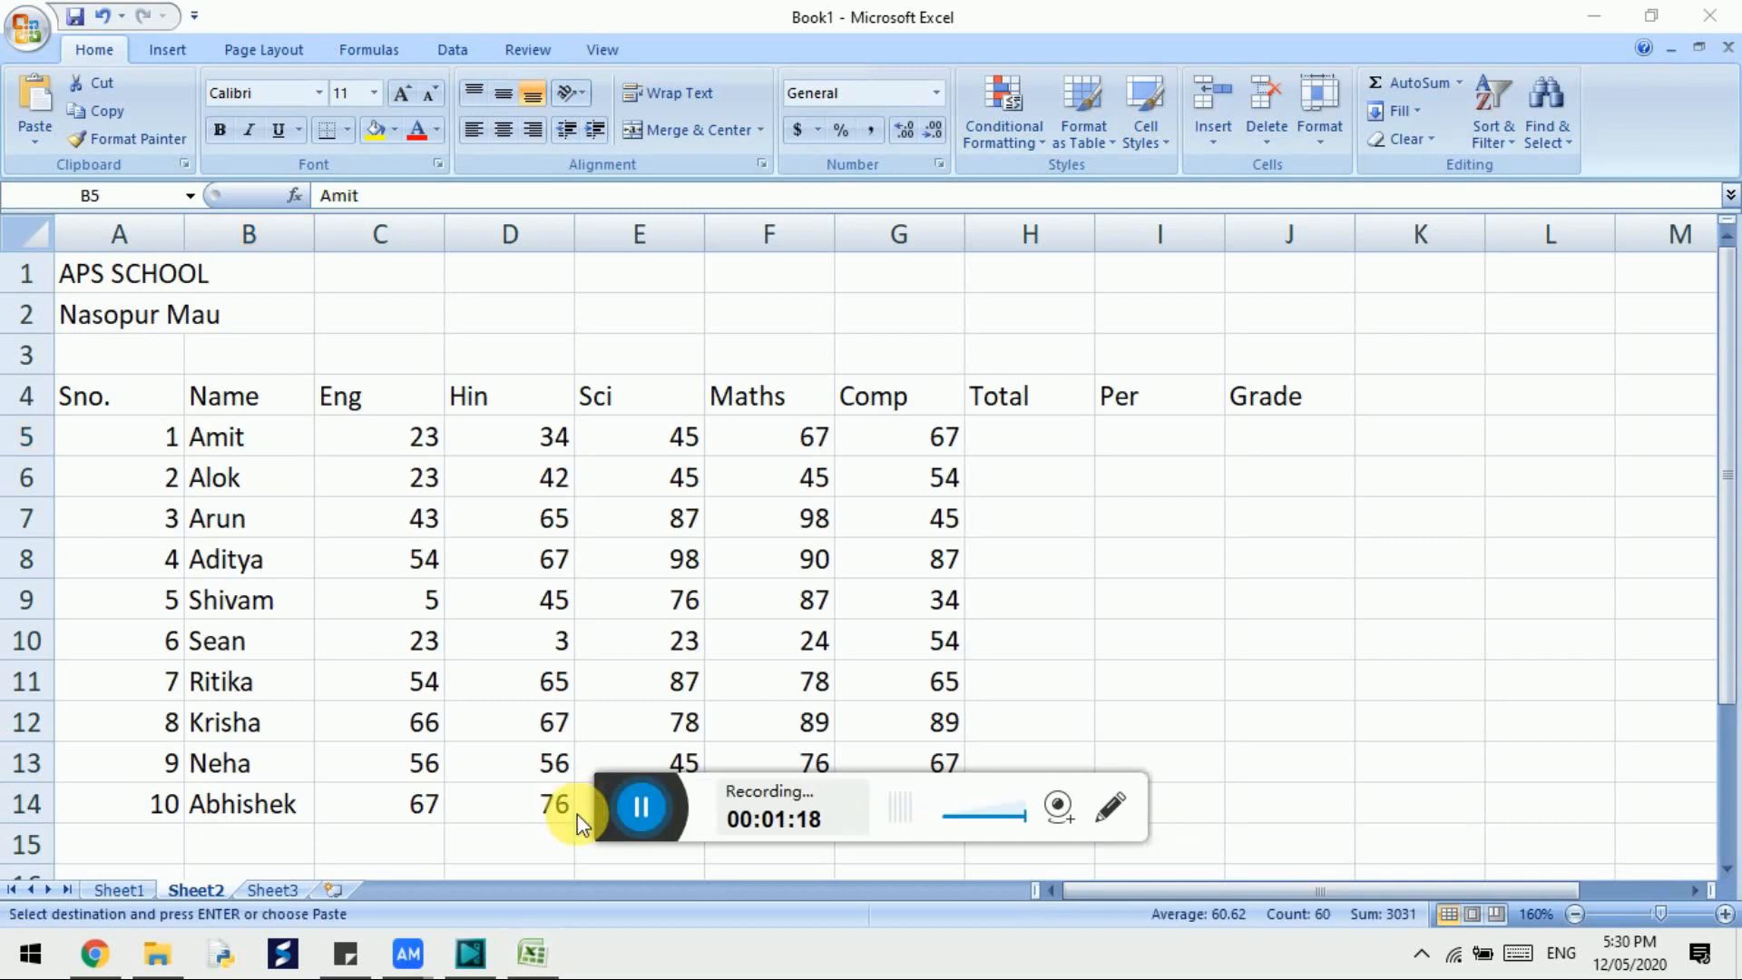
key("ctrl+shift+End")
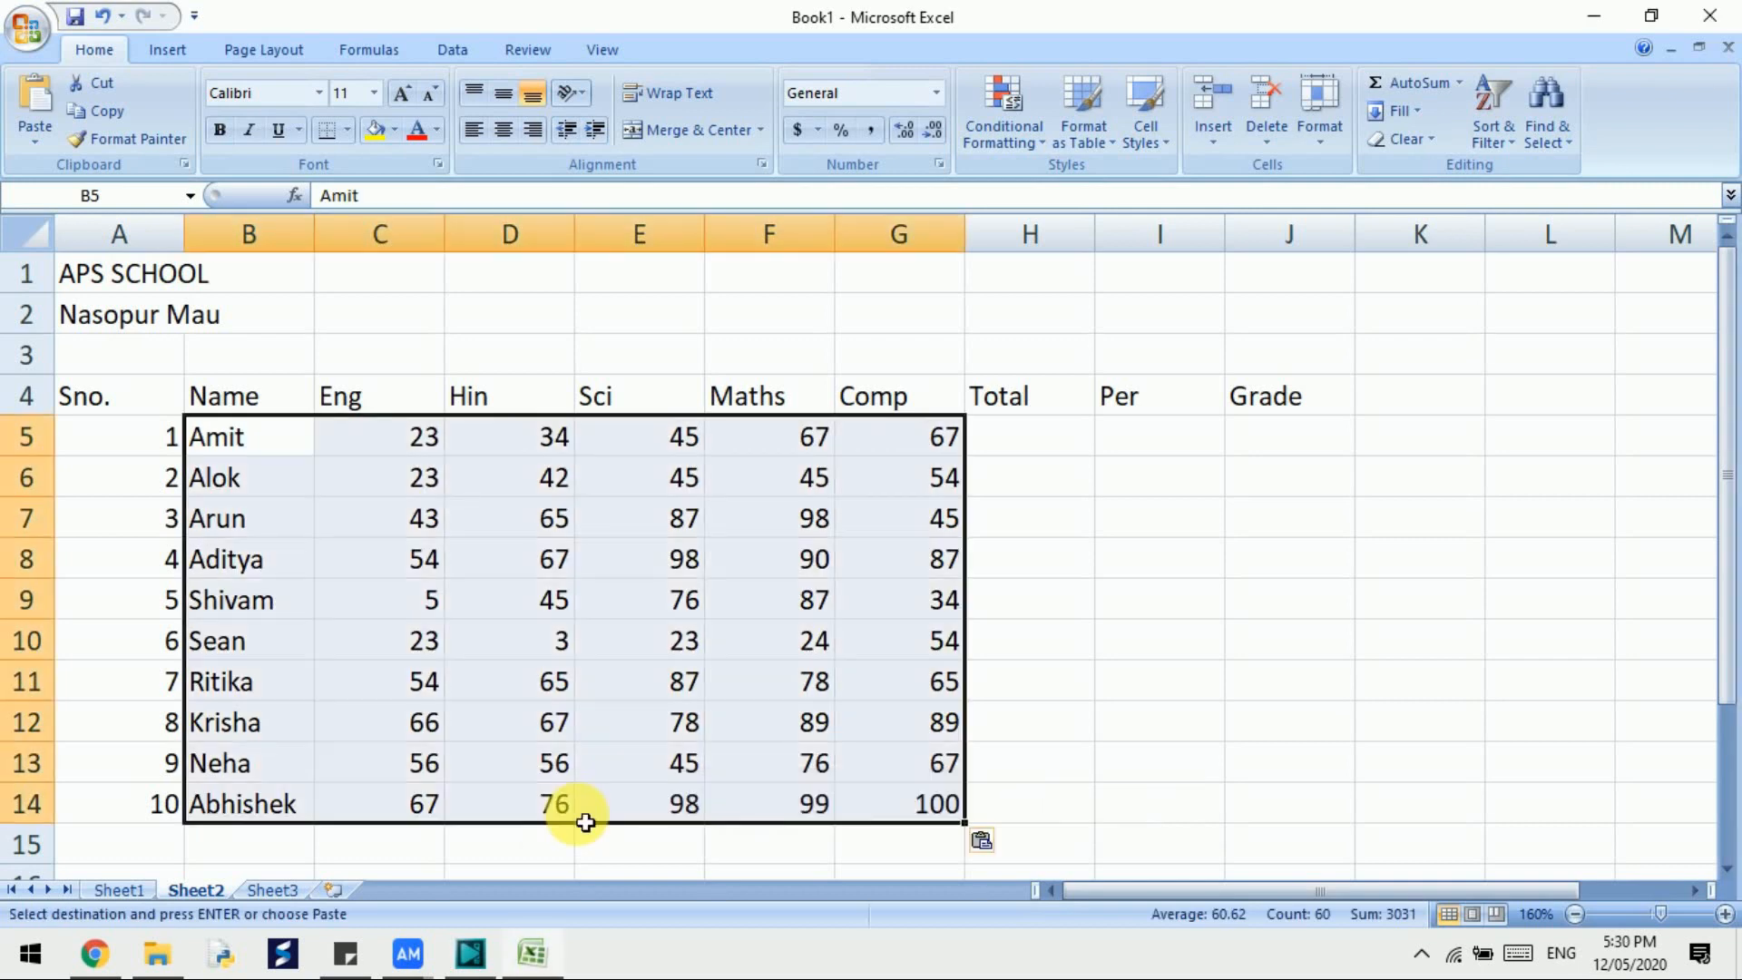
Total the first student's marks in H5 by applying the AutoSum Sum function to the range C5:H5
left_click(1049, 451)
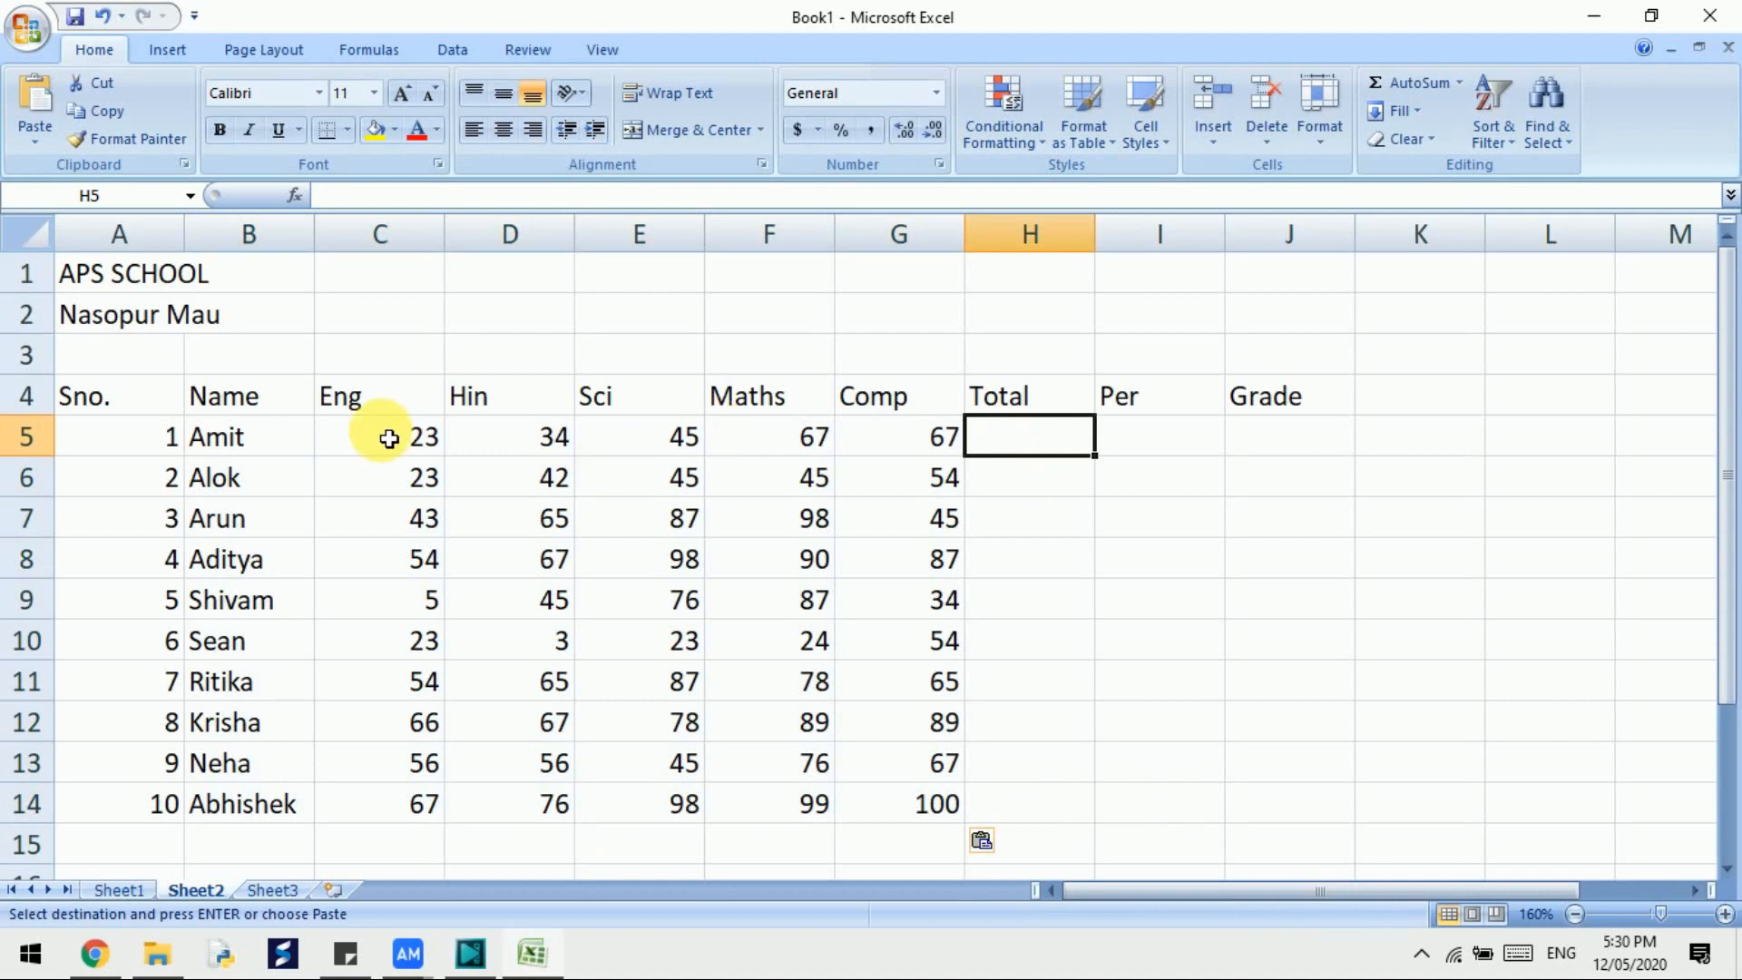
left_click_drag(390, 439, 999, 447)
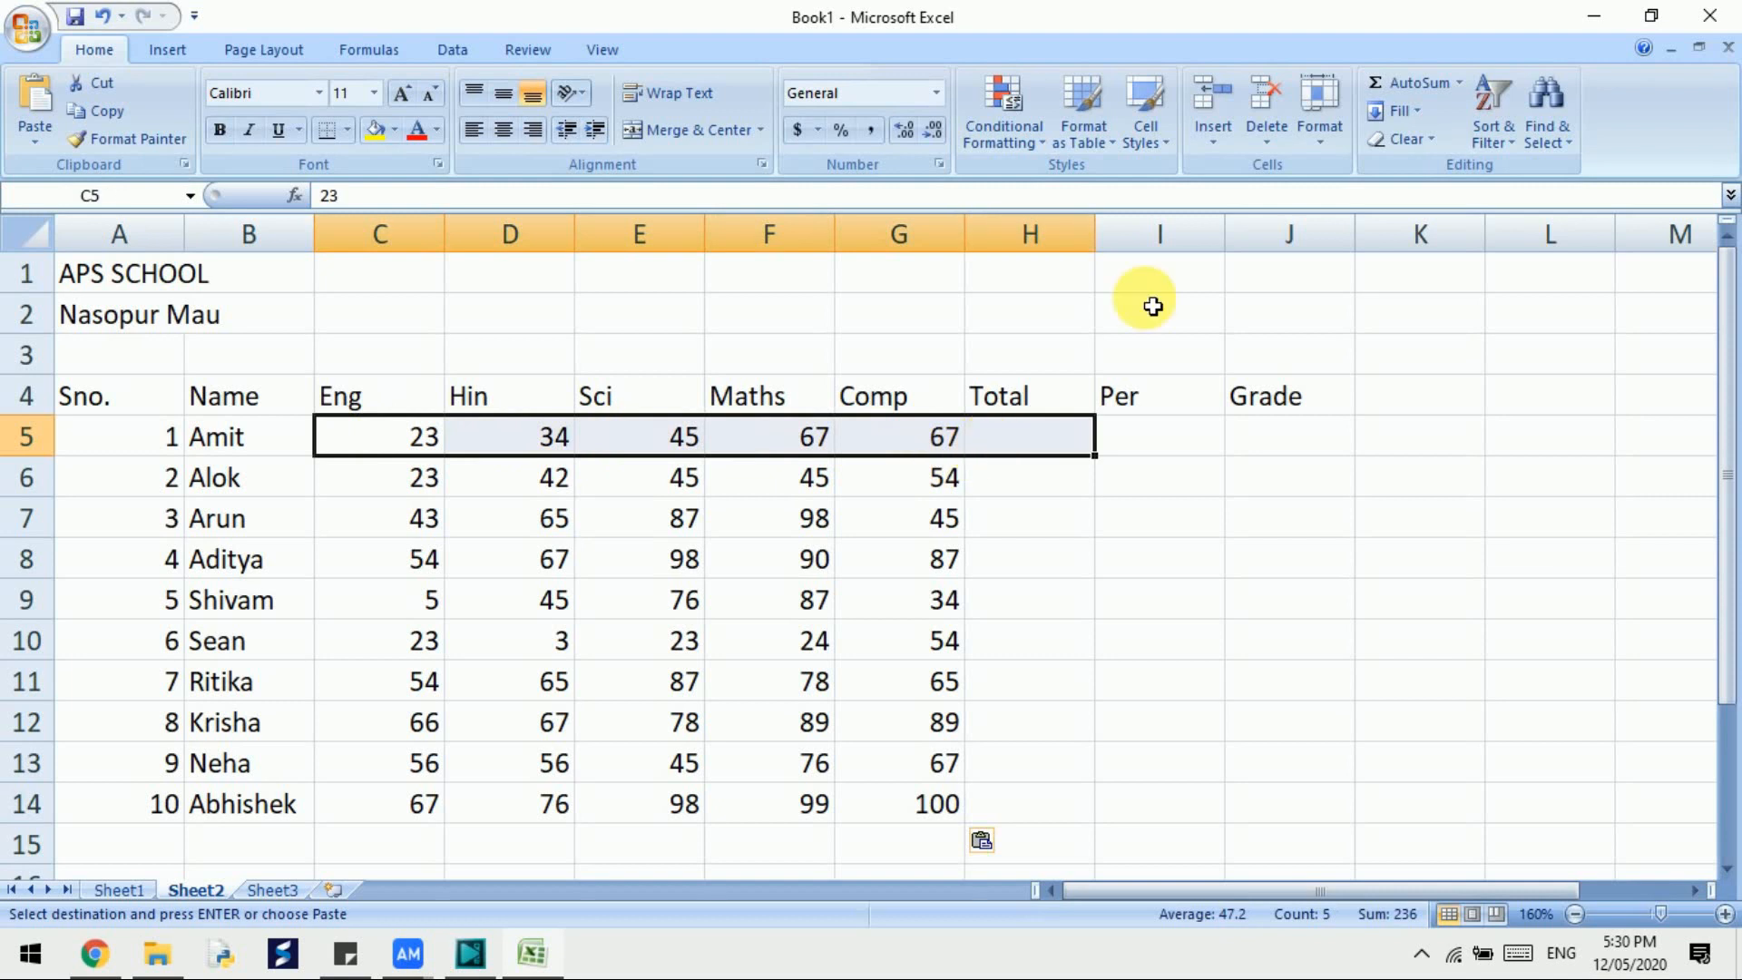
left_click(1460, 82)
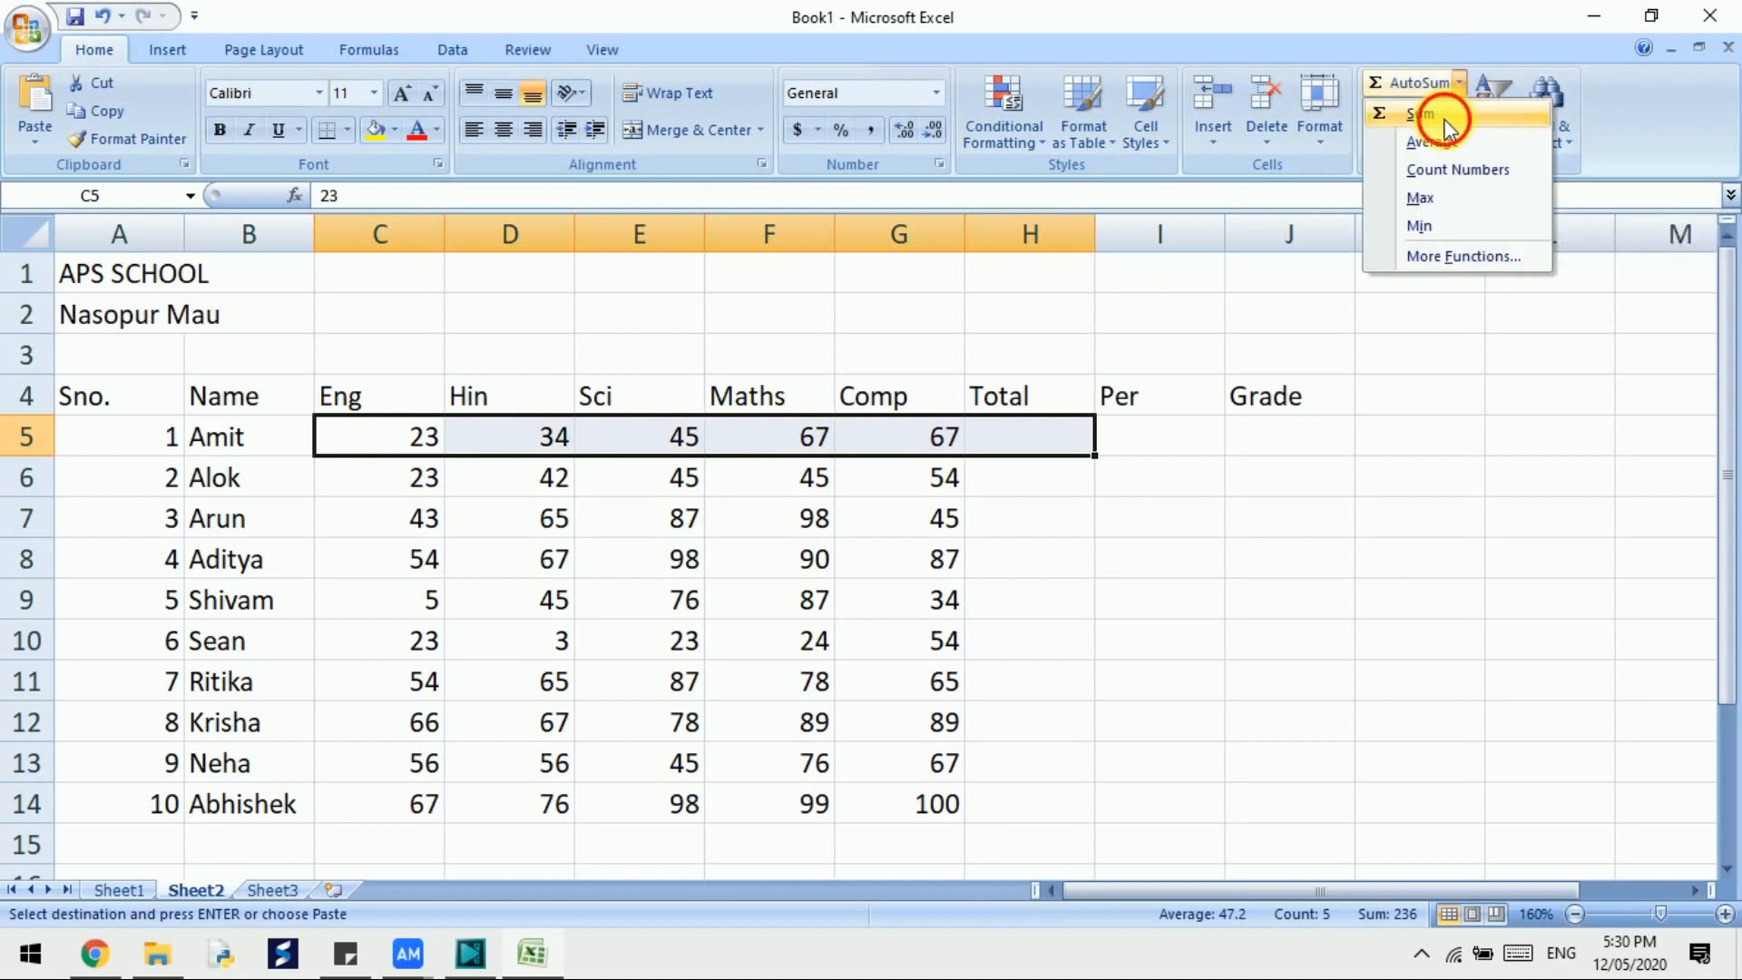
left_click(1445, 123)
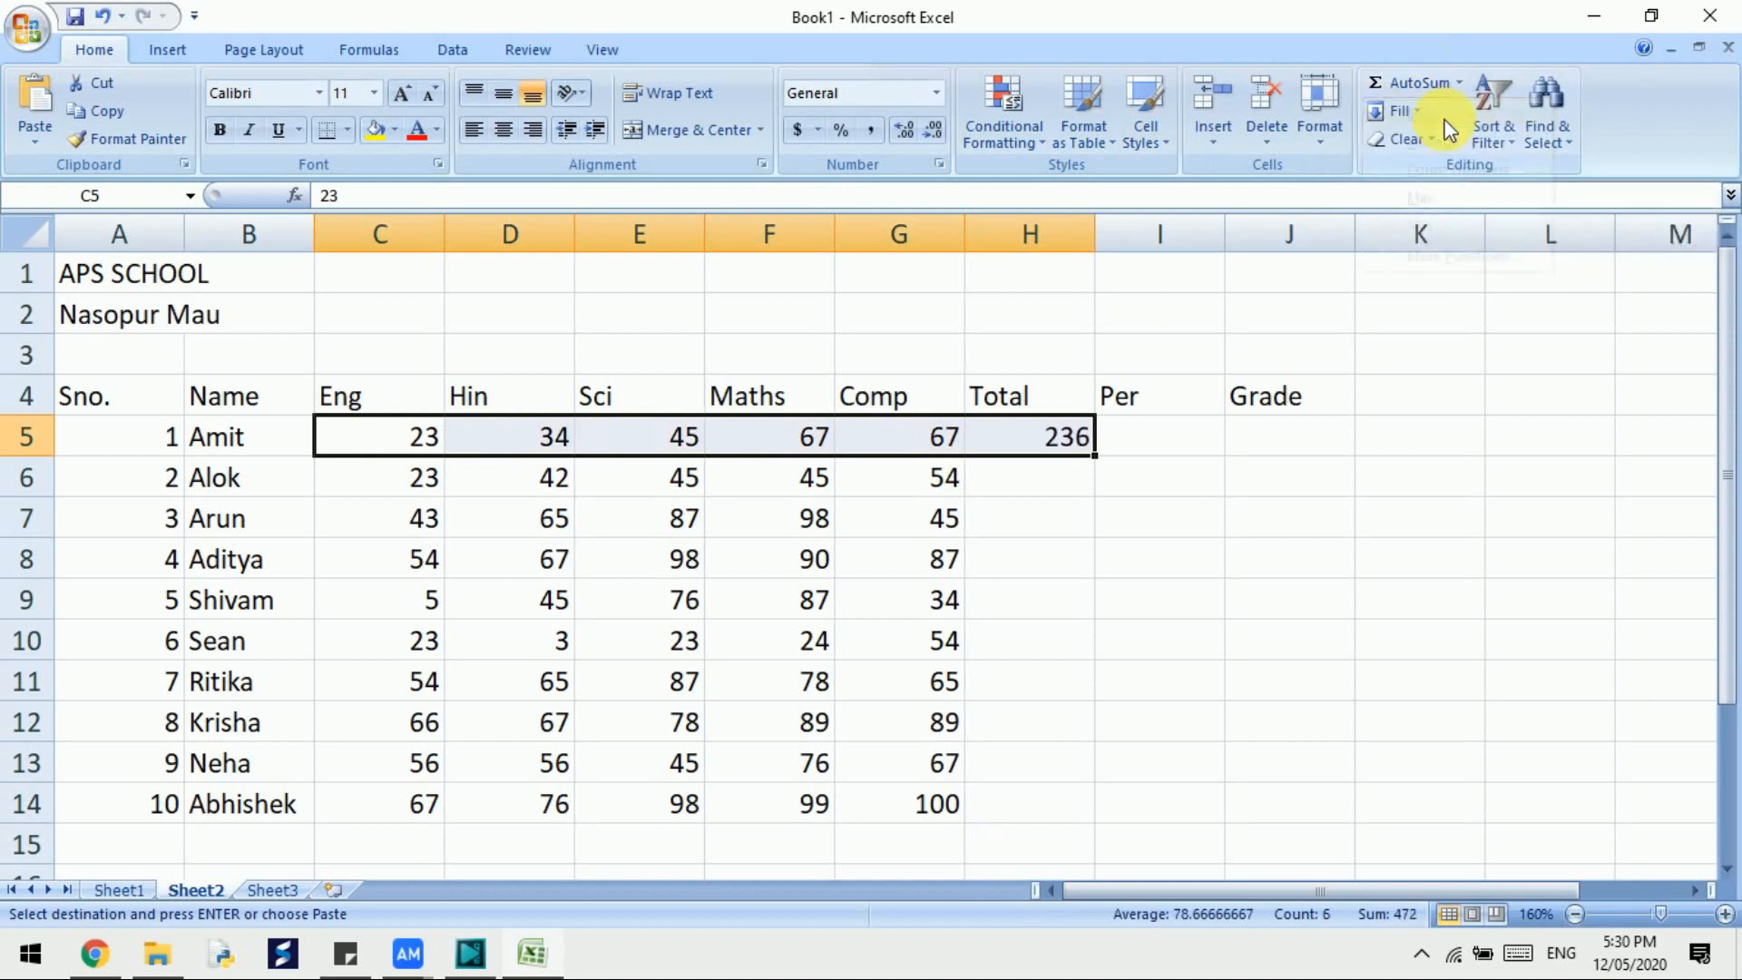
Total the second student's marks in cell H6 with the addition formula =C6+D6+E6+F6+G6
left_click(1055, 481)
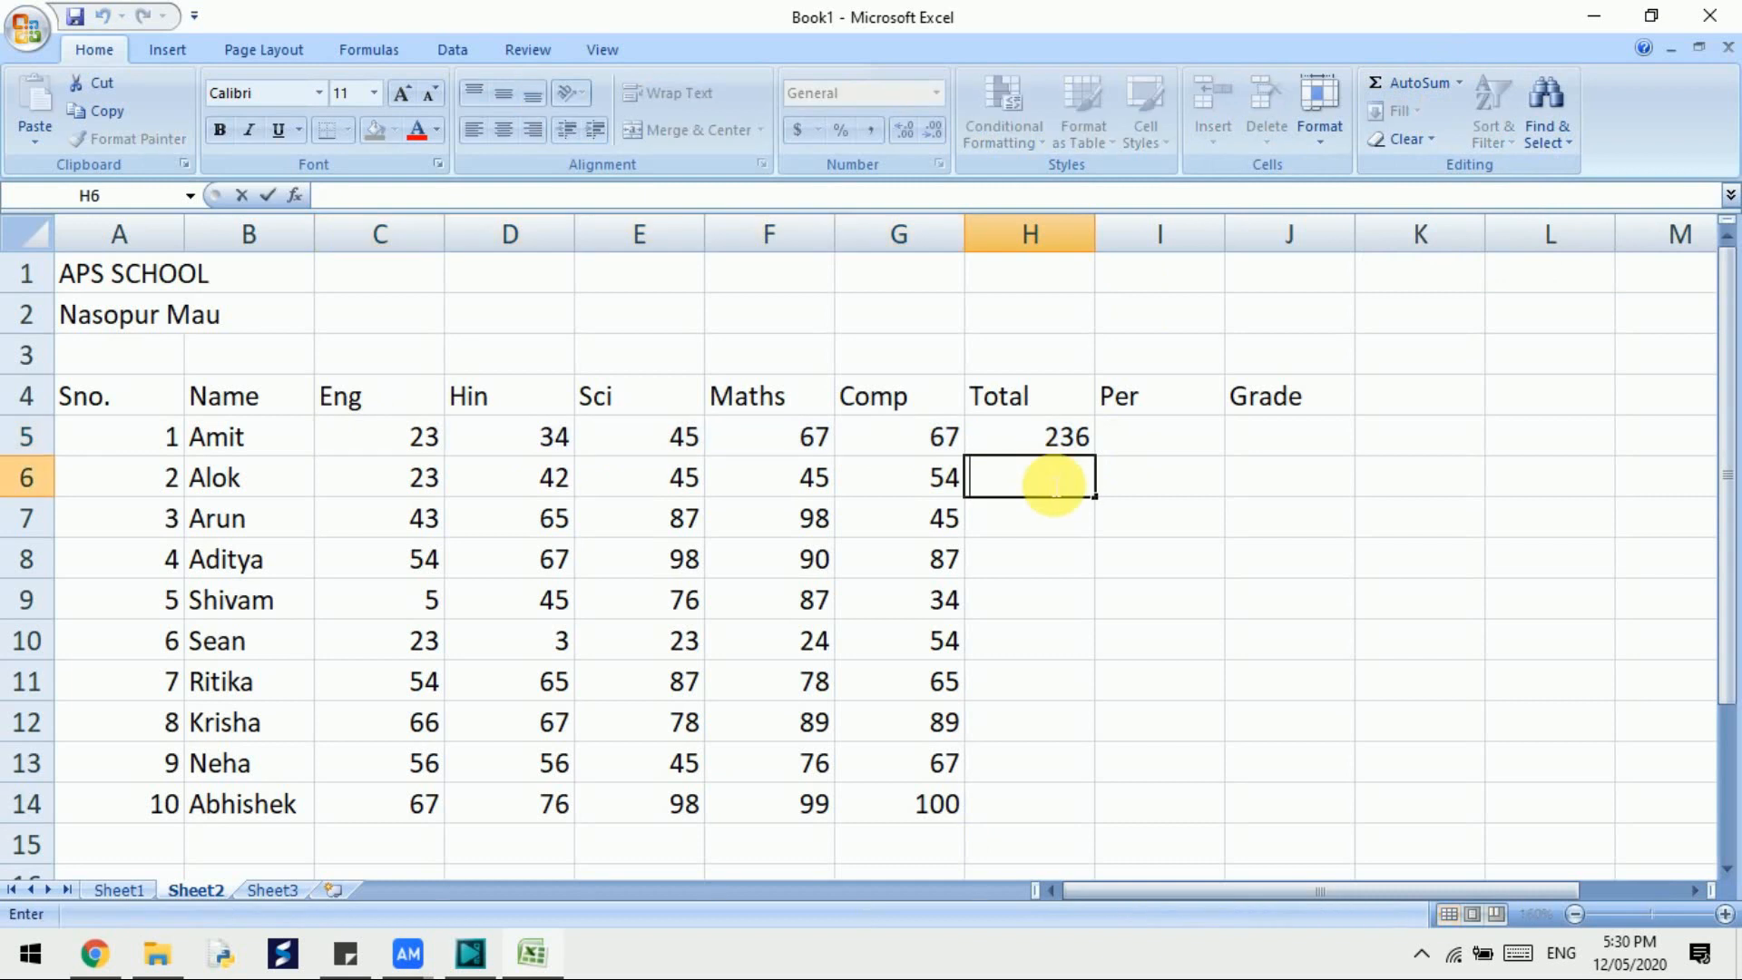
type("=")
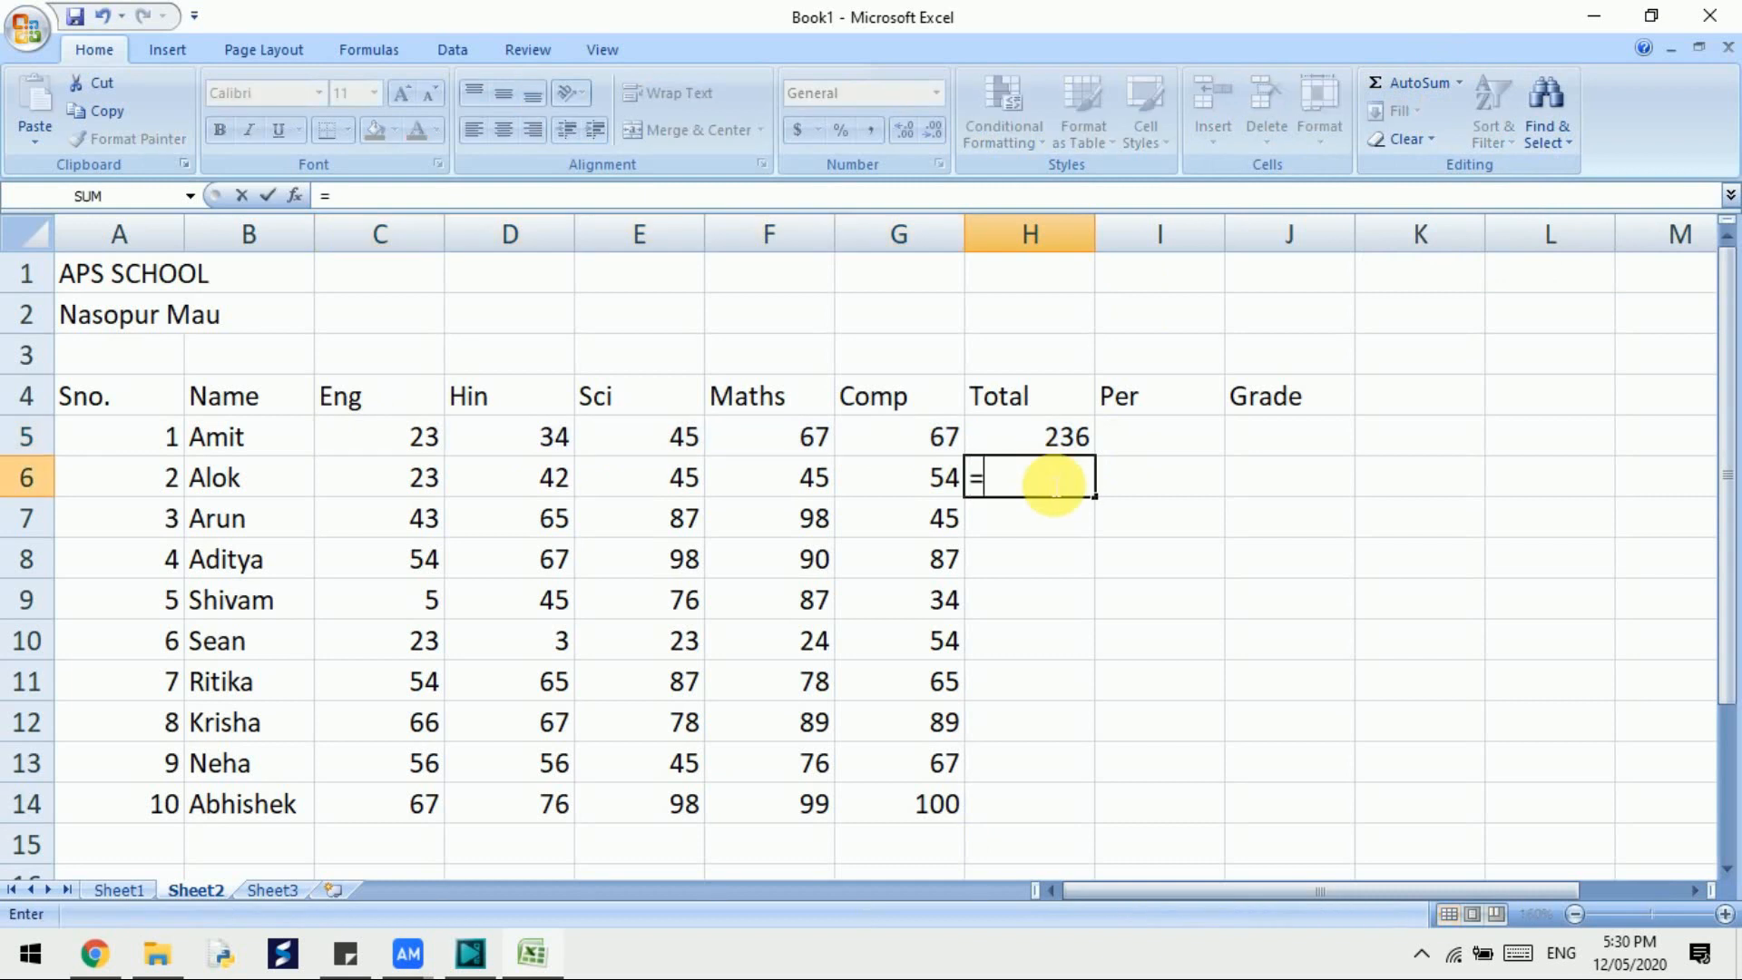
left_click(389, 490)
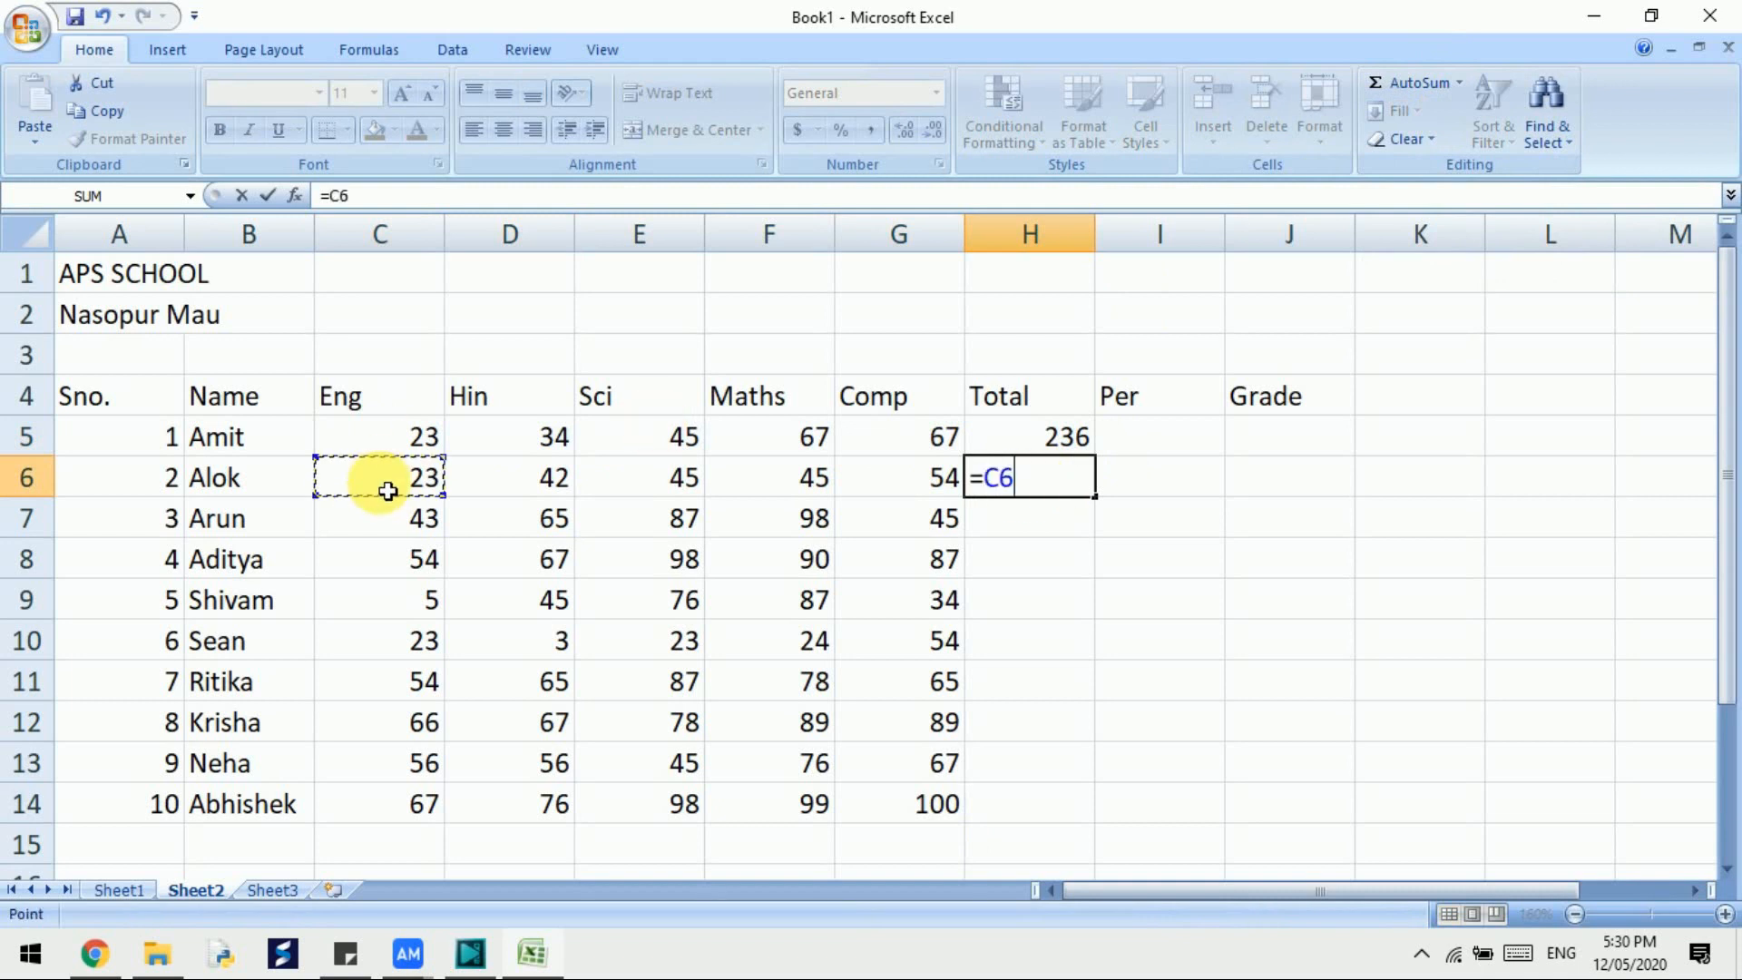
type("+")
left_click(496, 493)
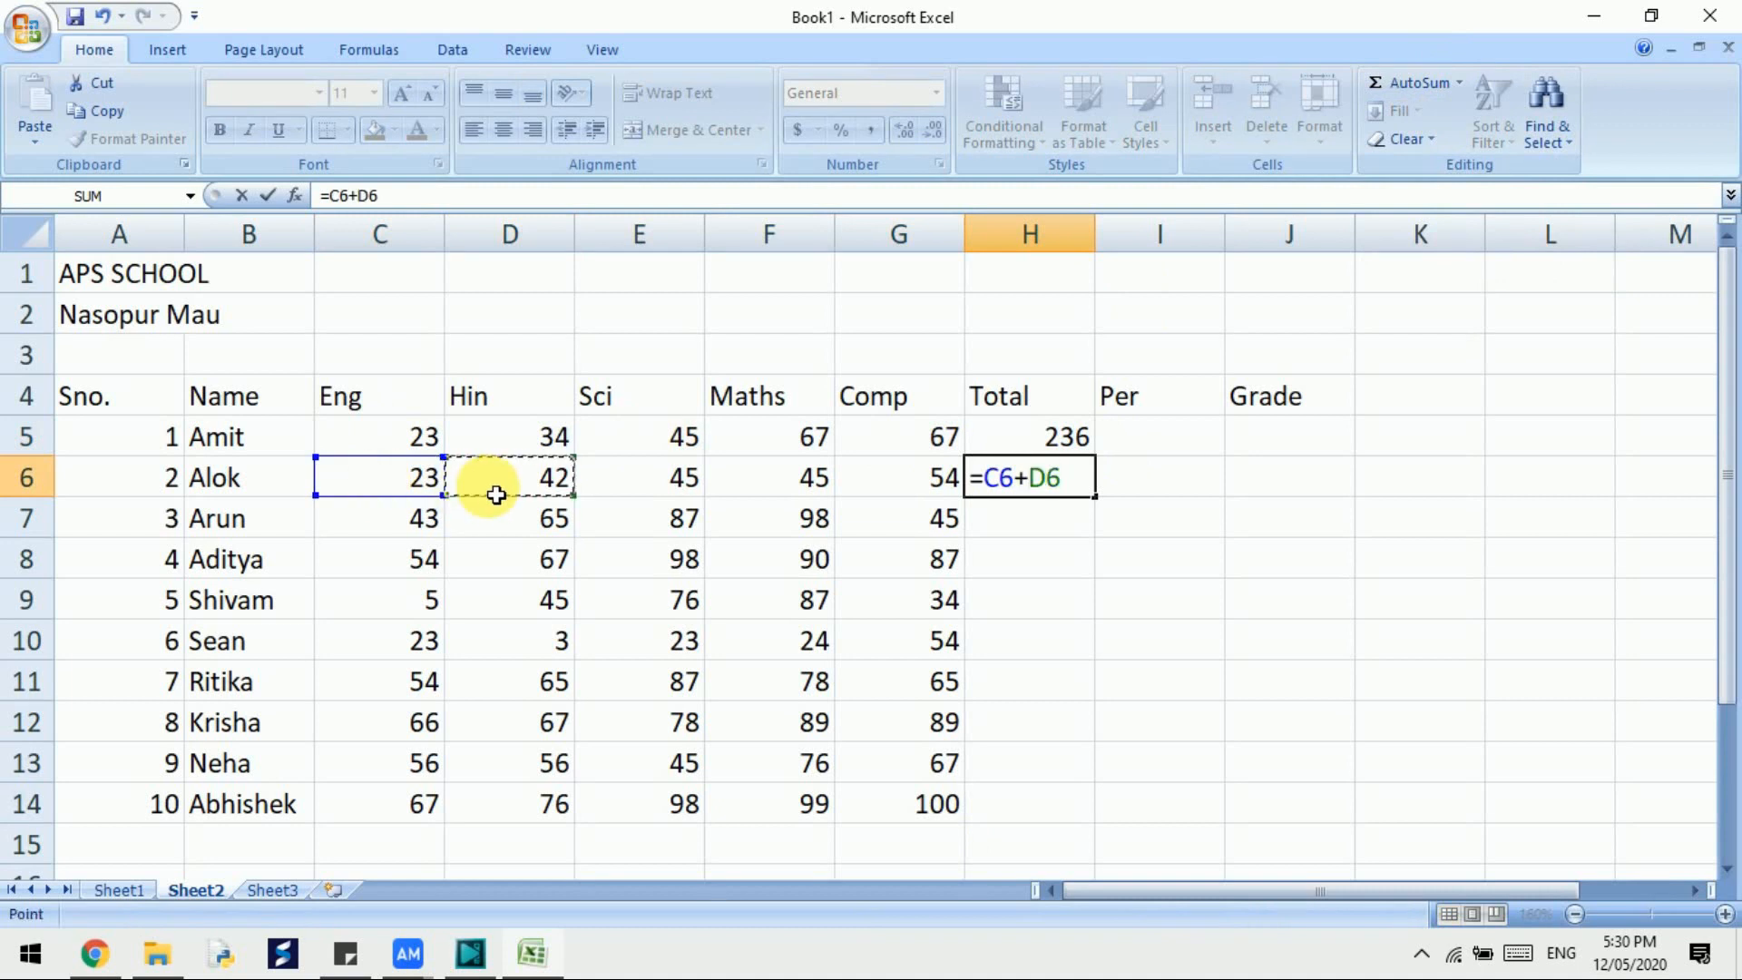
type("+")
left_click(646, 493)
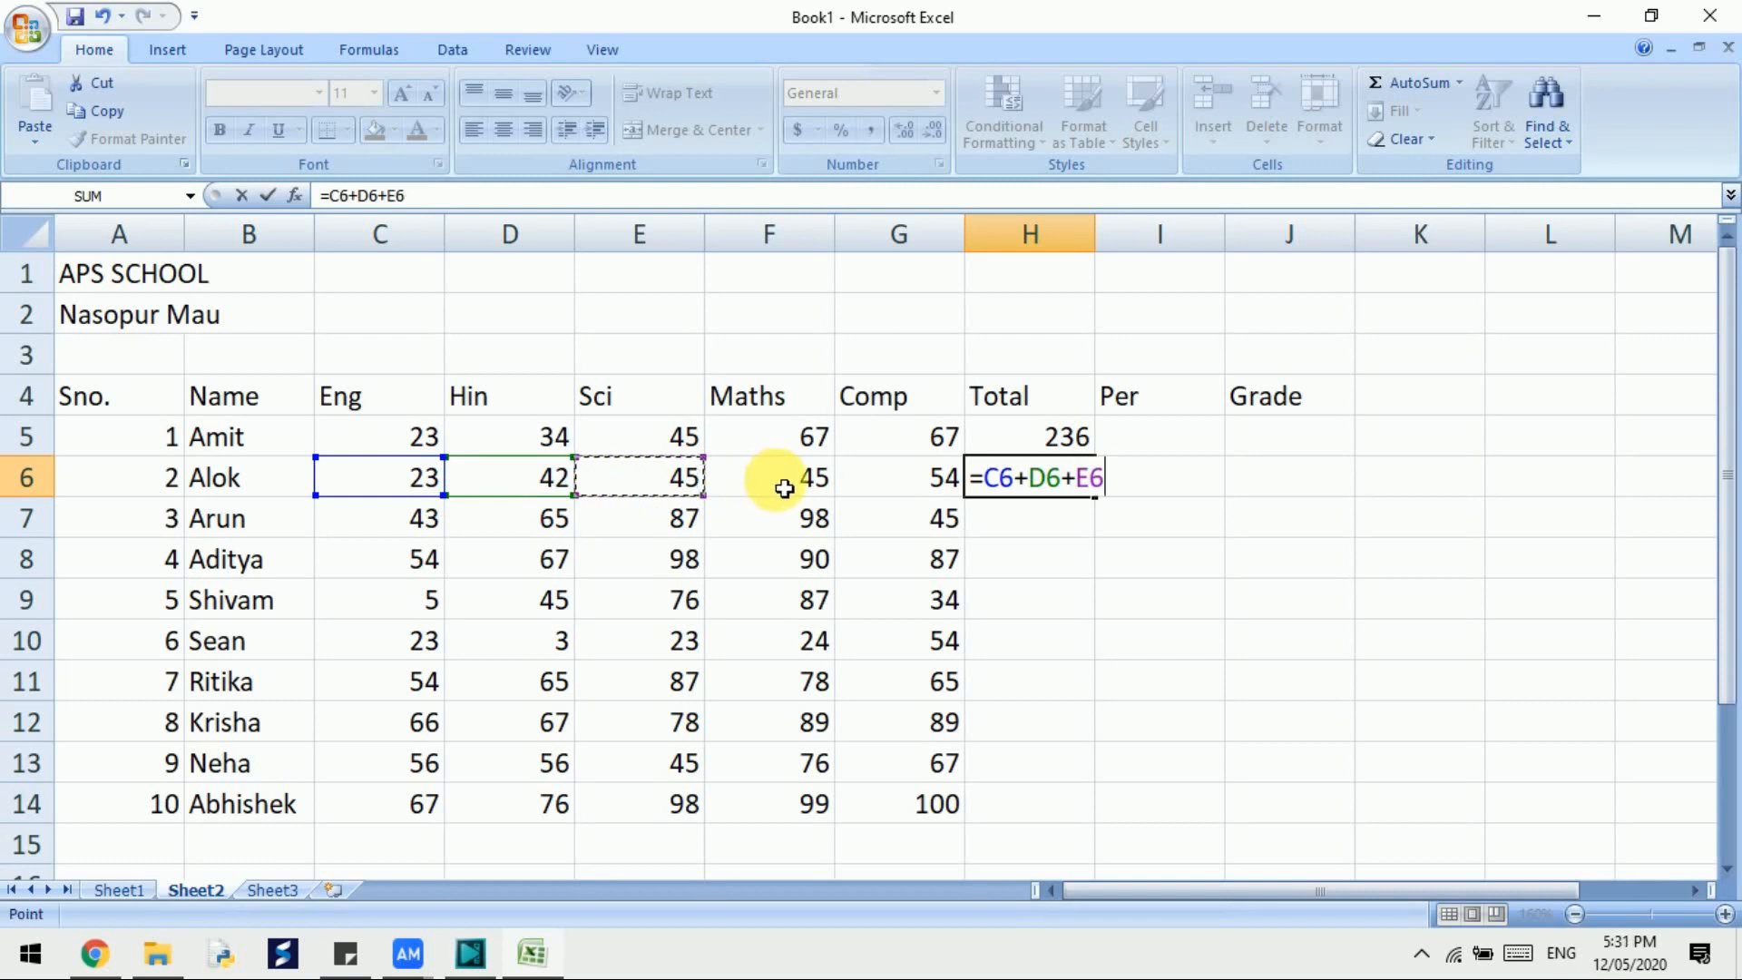
type("+")
left_click(784, 488)
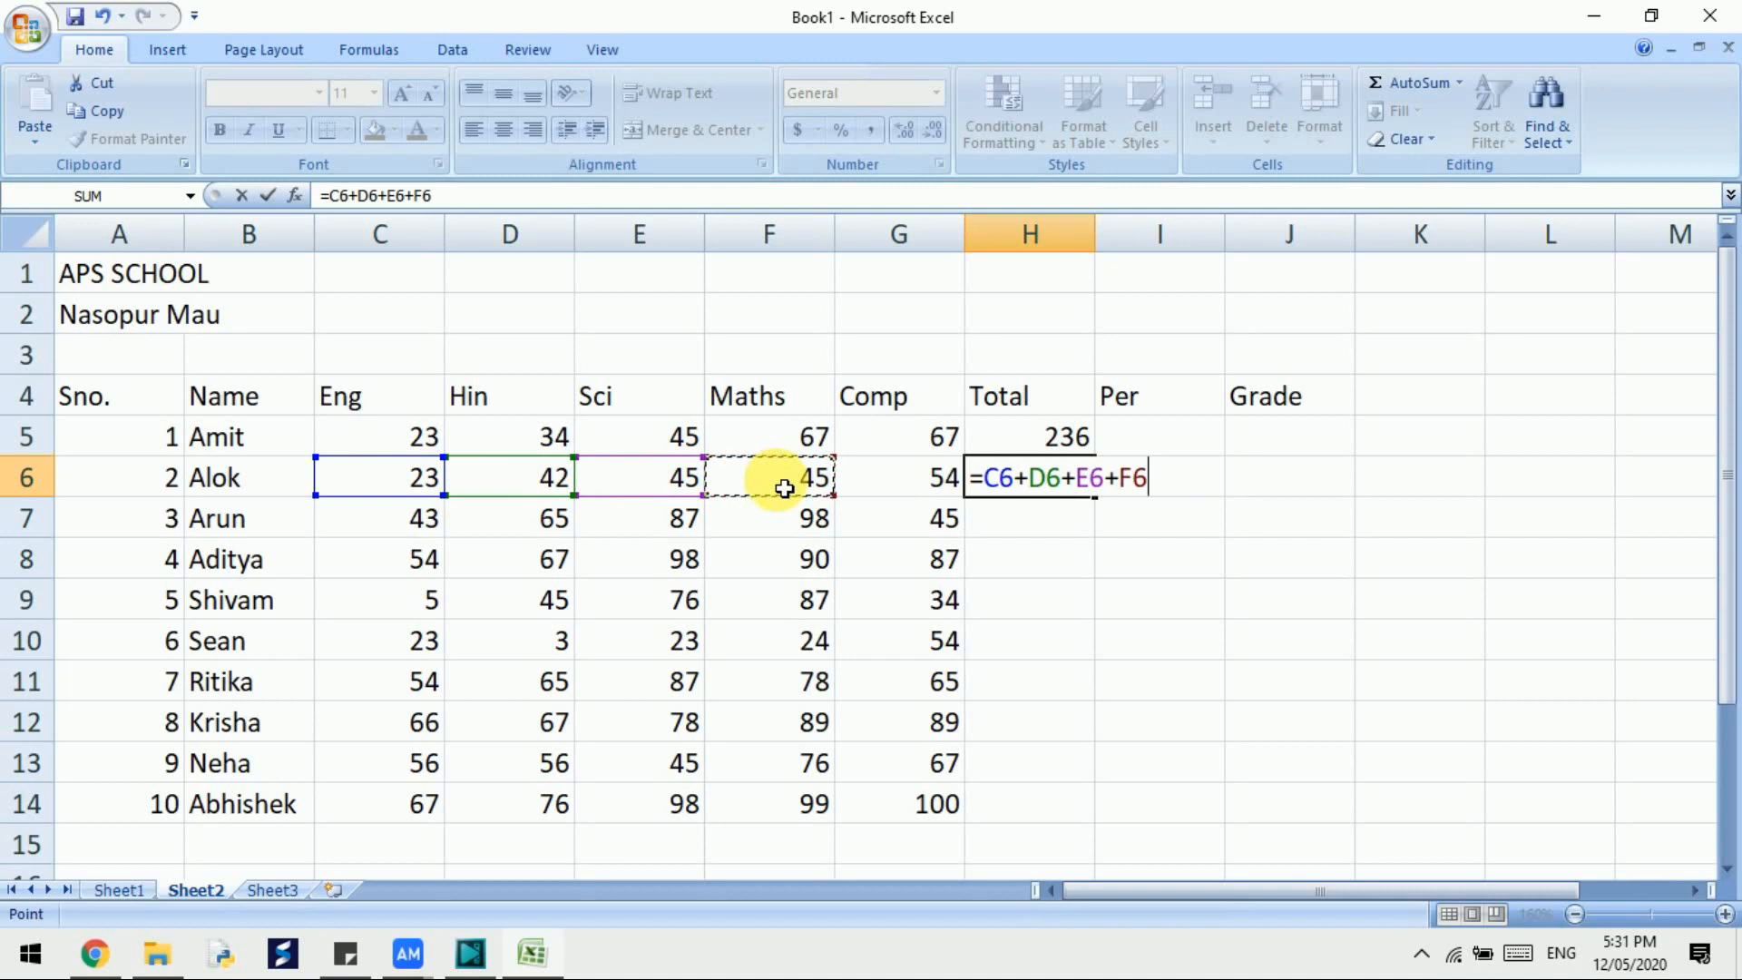
type("+")
left_click(867, 485)
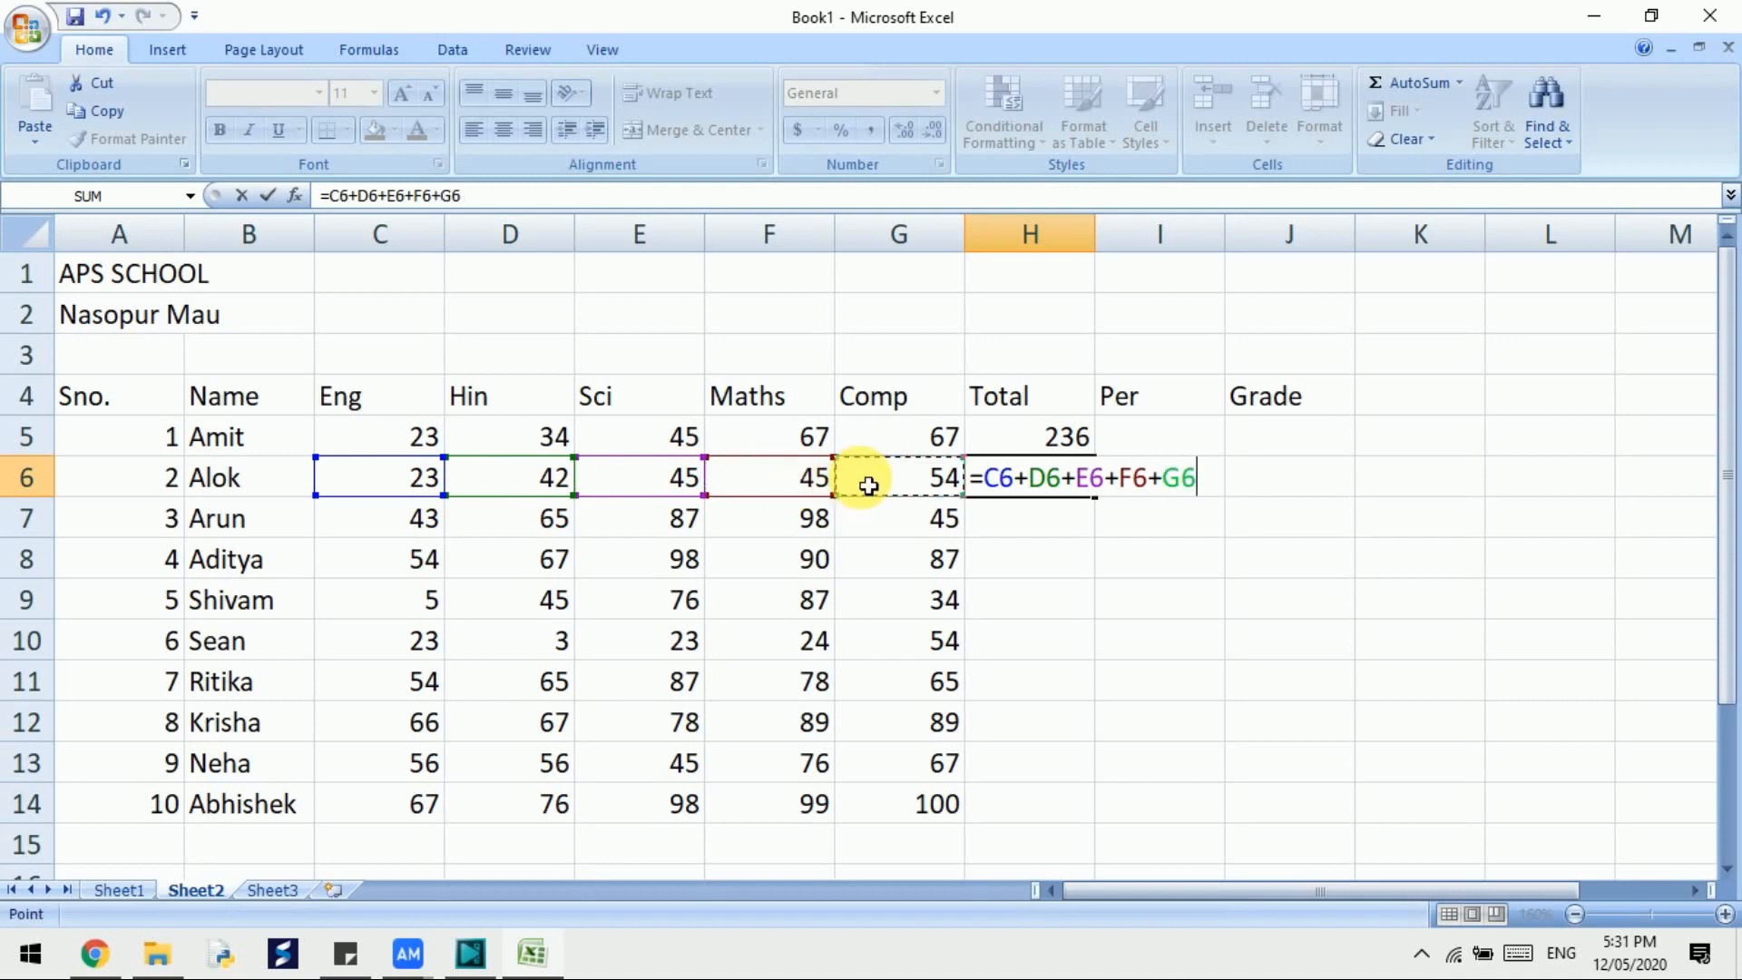
key("Return")
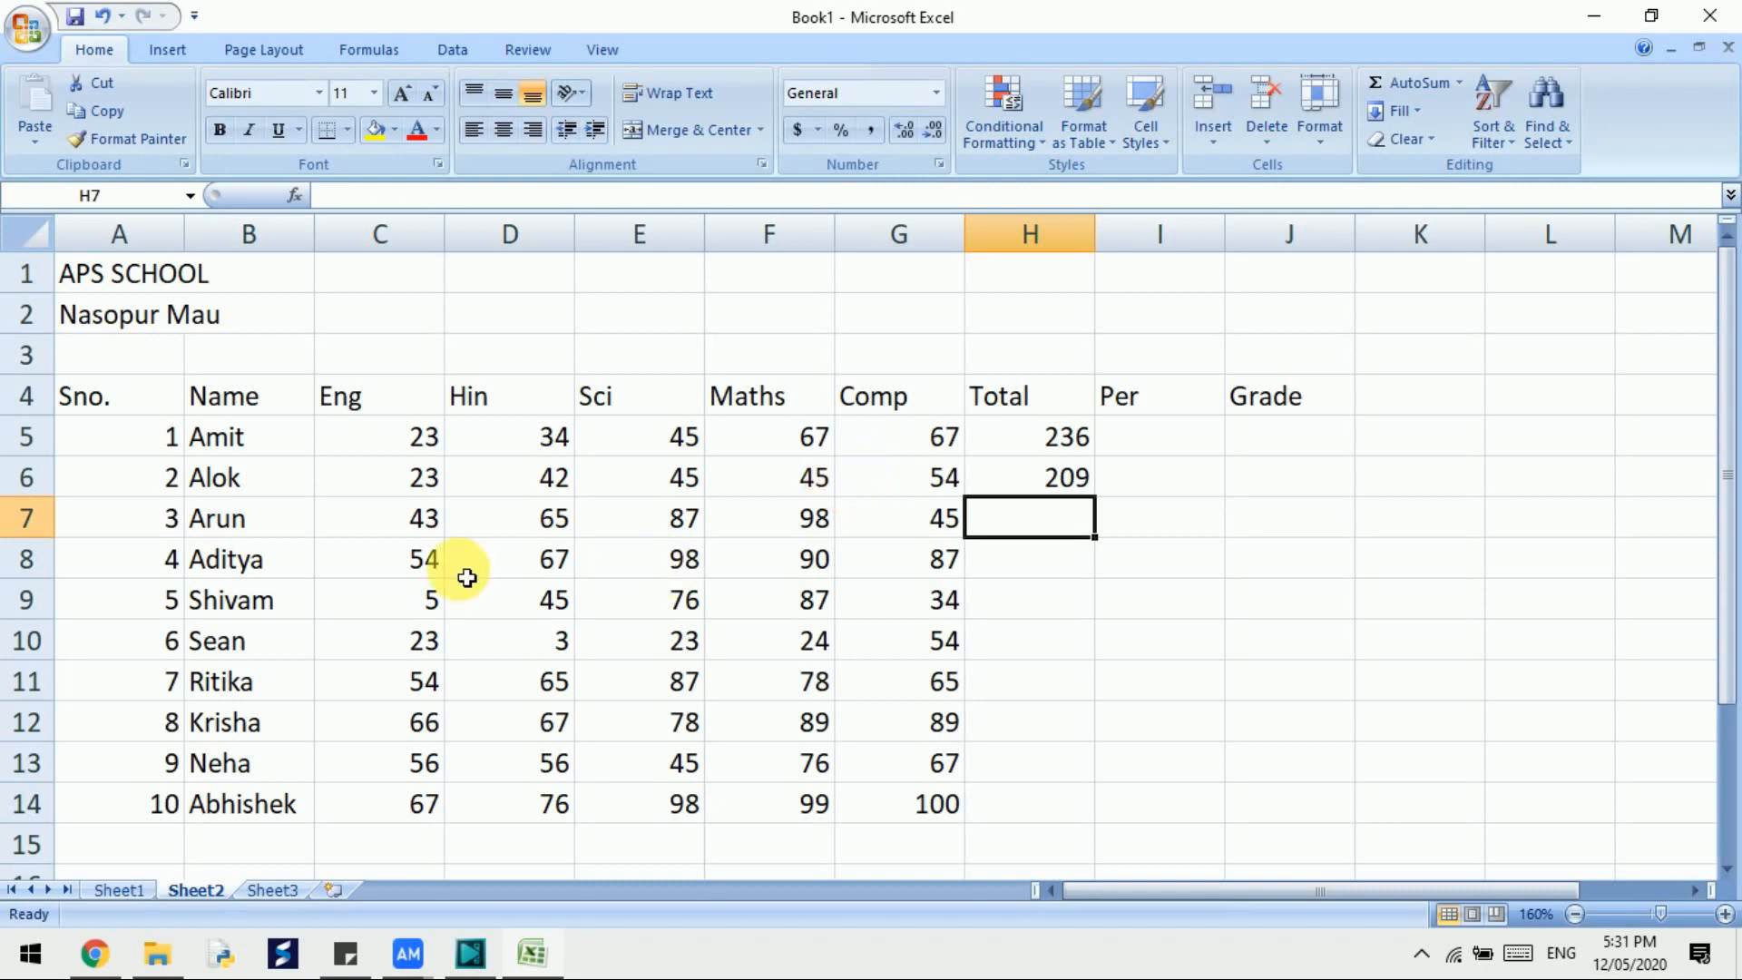
Total the third student's marks in H7 with =SUM(C7:G7) and fill the formula down to H14
type("=s")
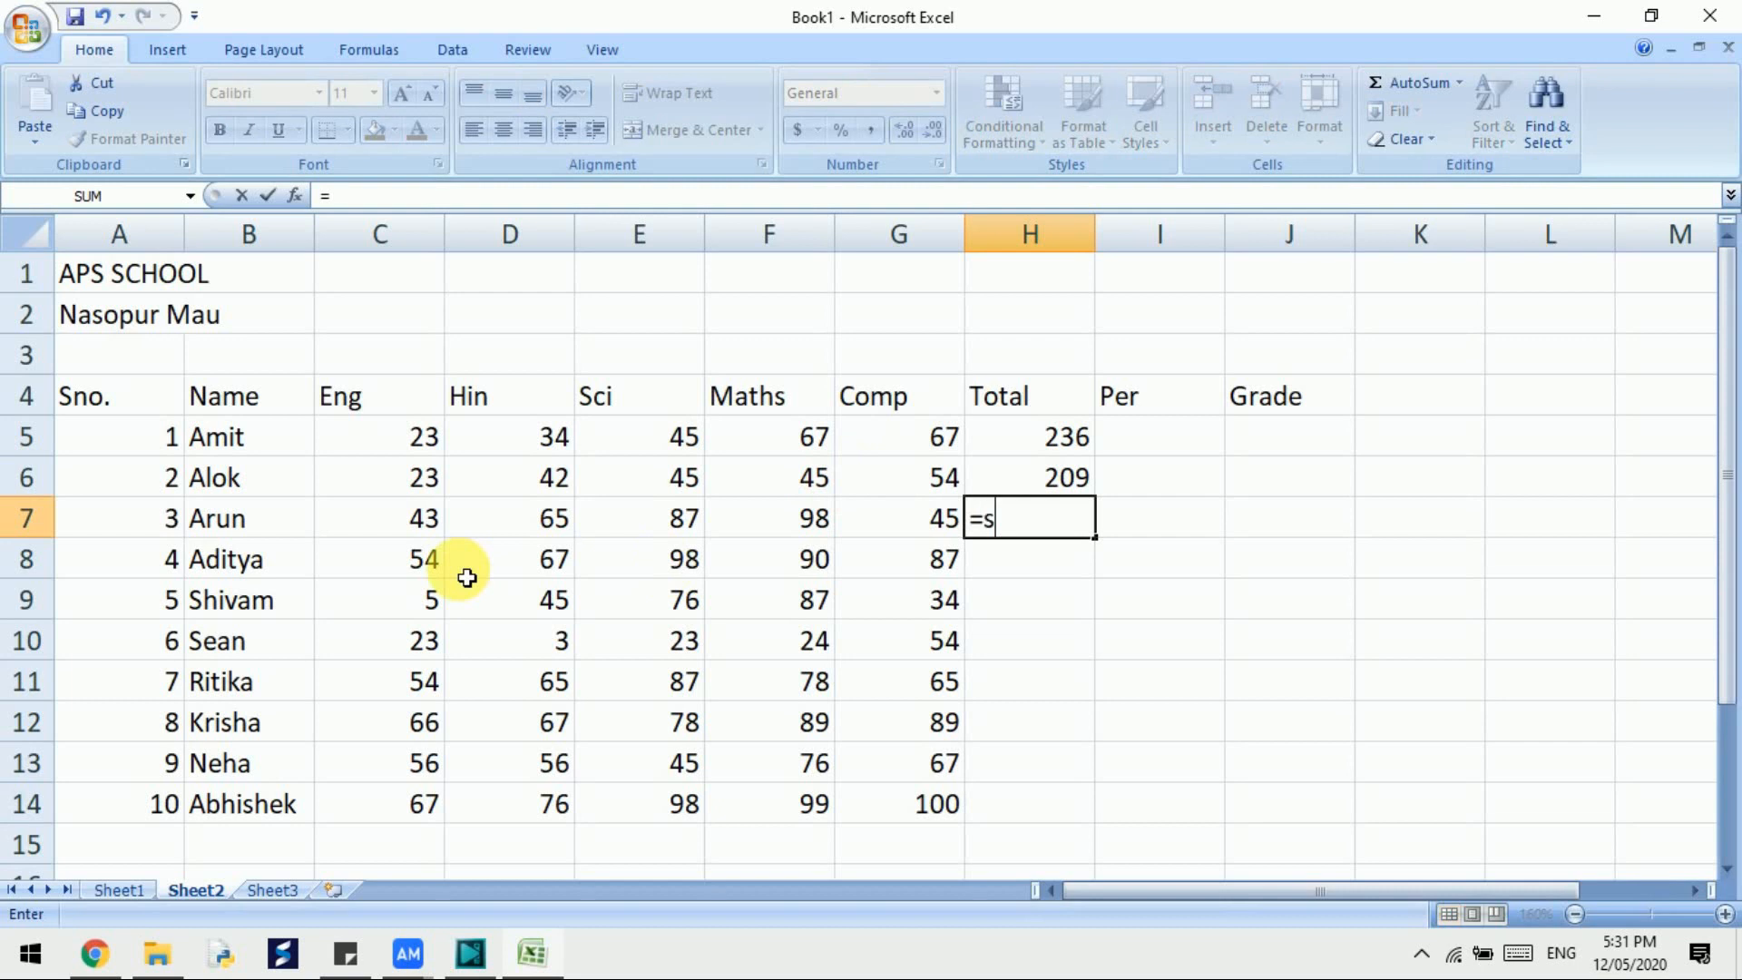
type("um(")
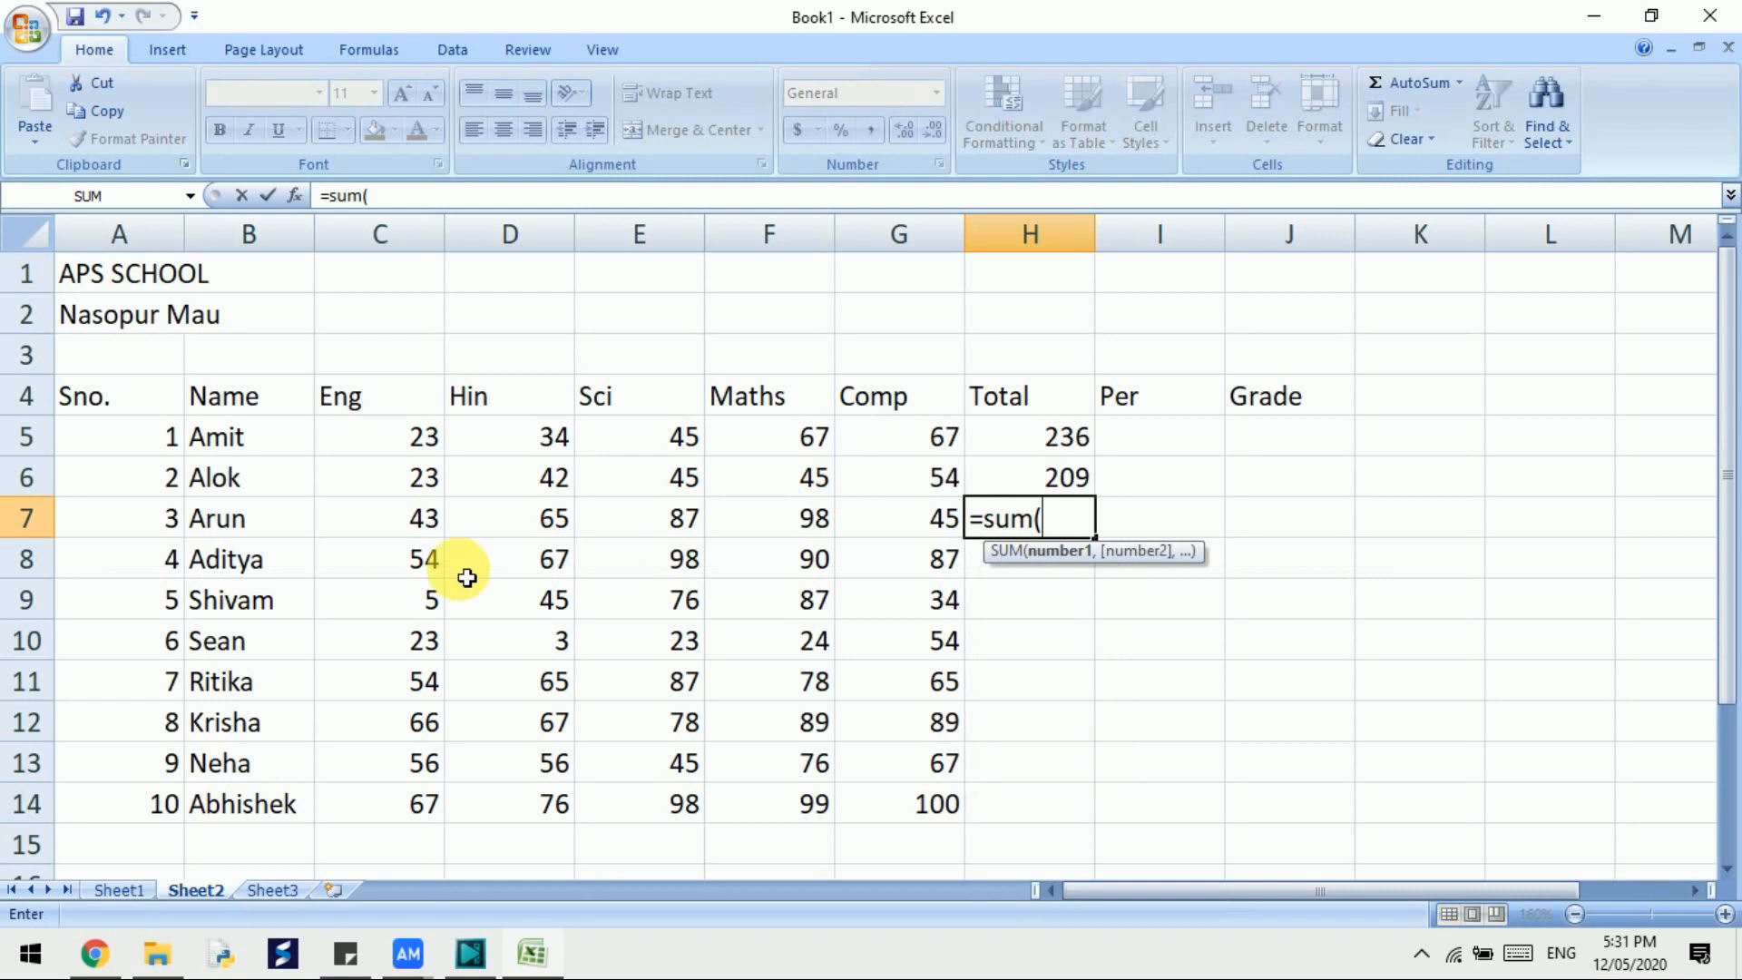
type("c")
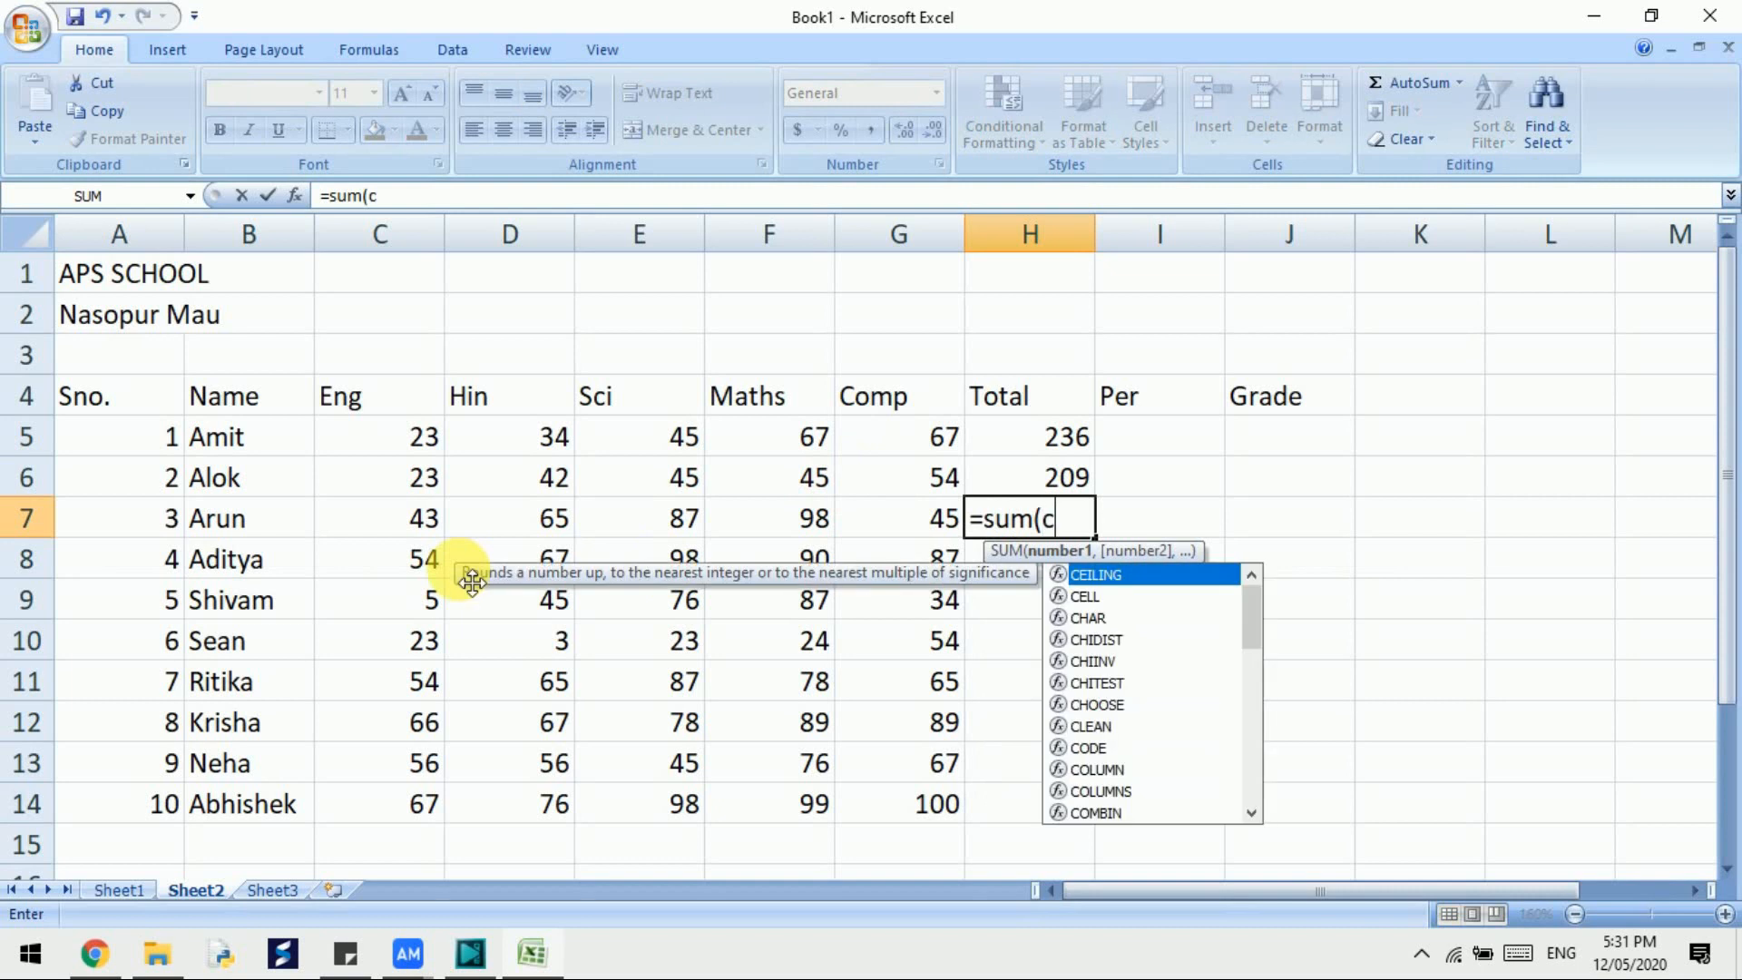
type("7")
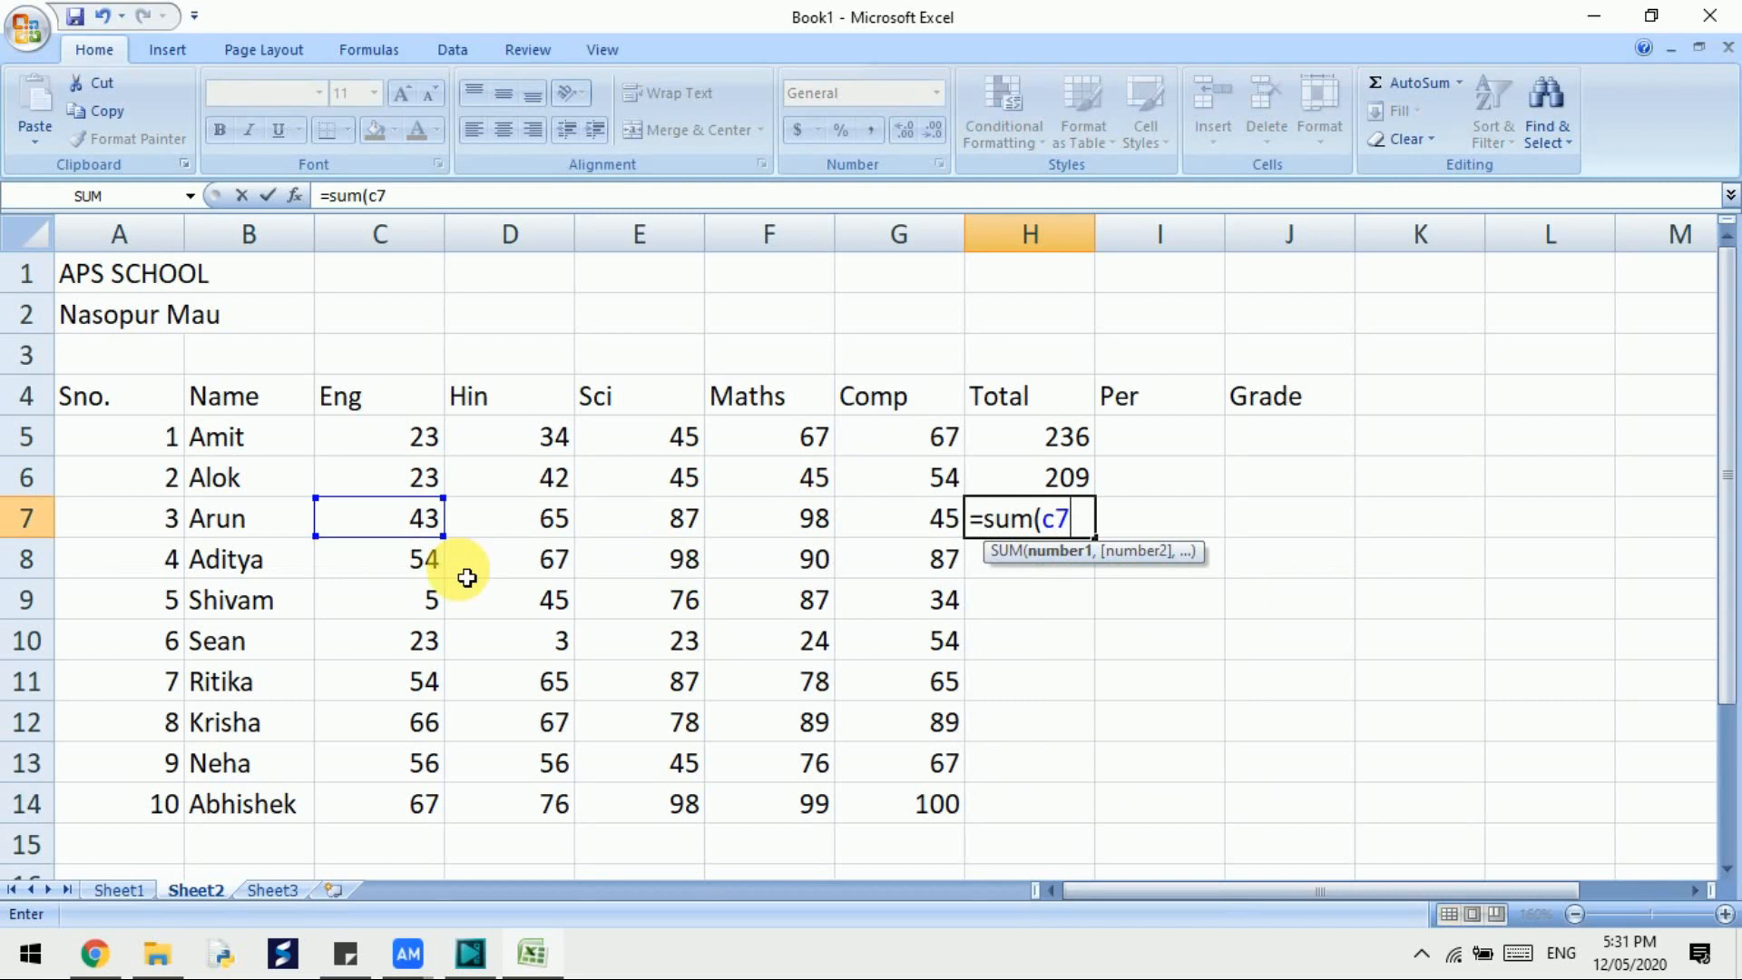
type(":g7")
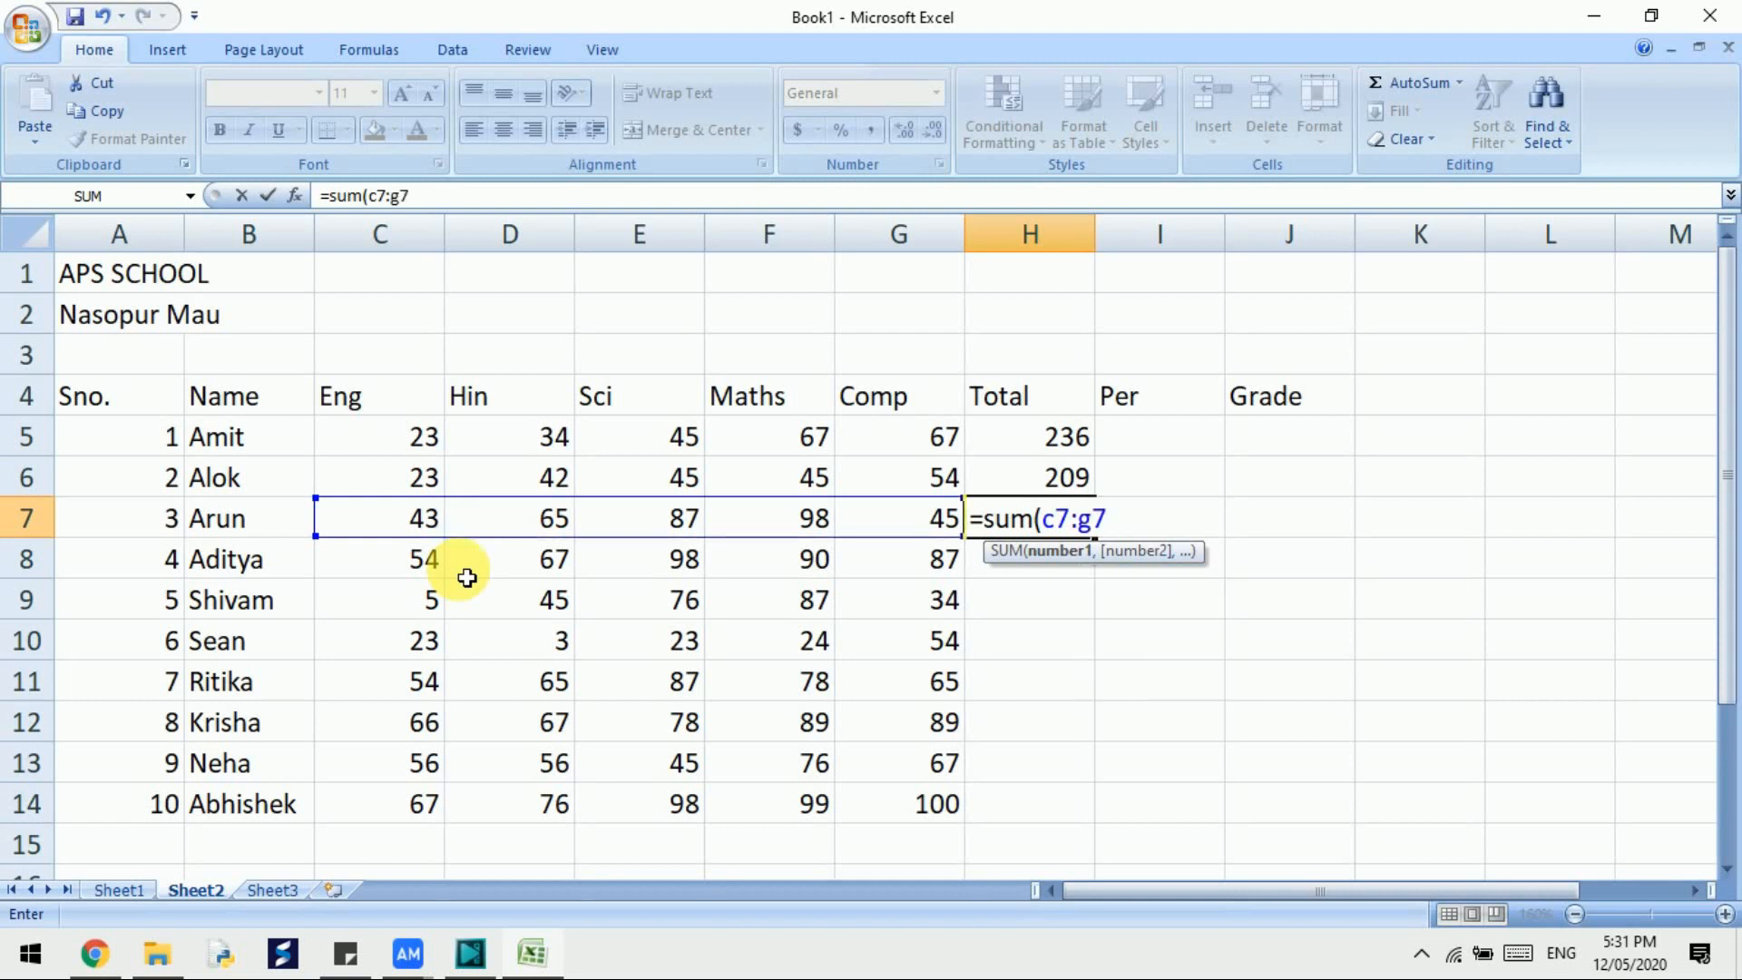
type(")")
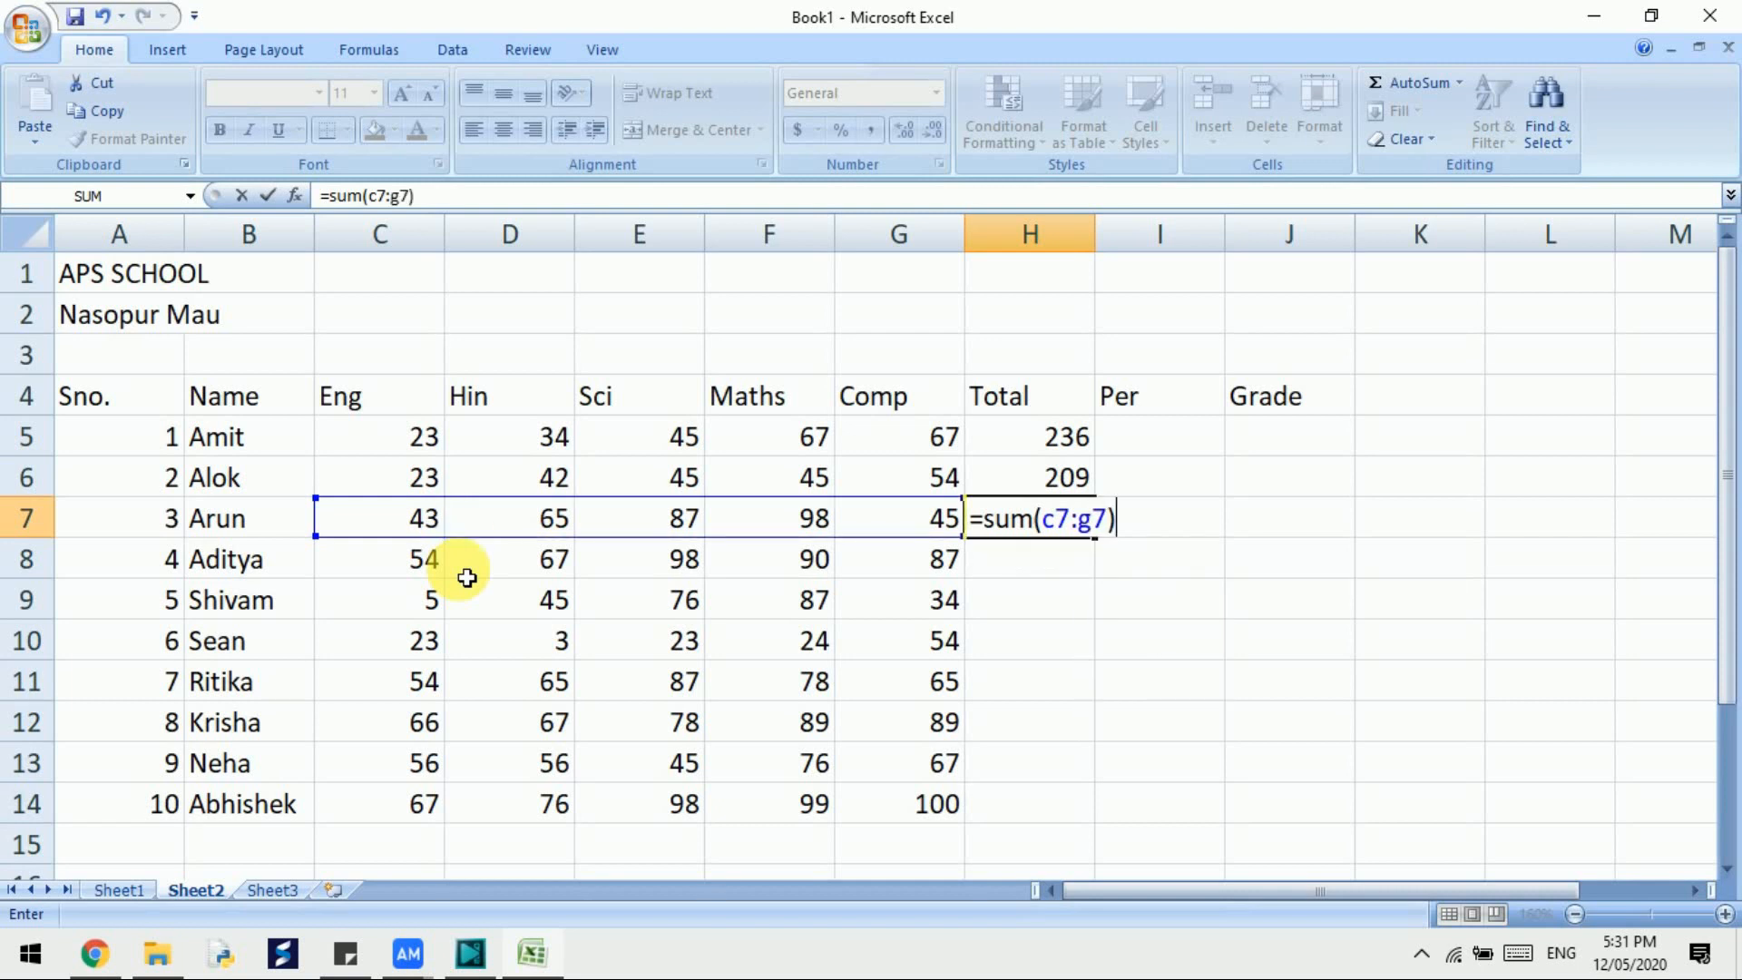
key("Return")
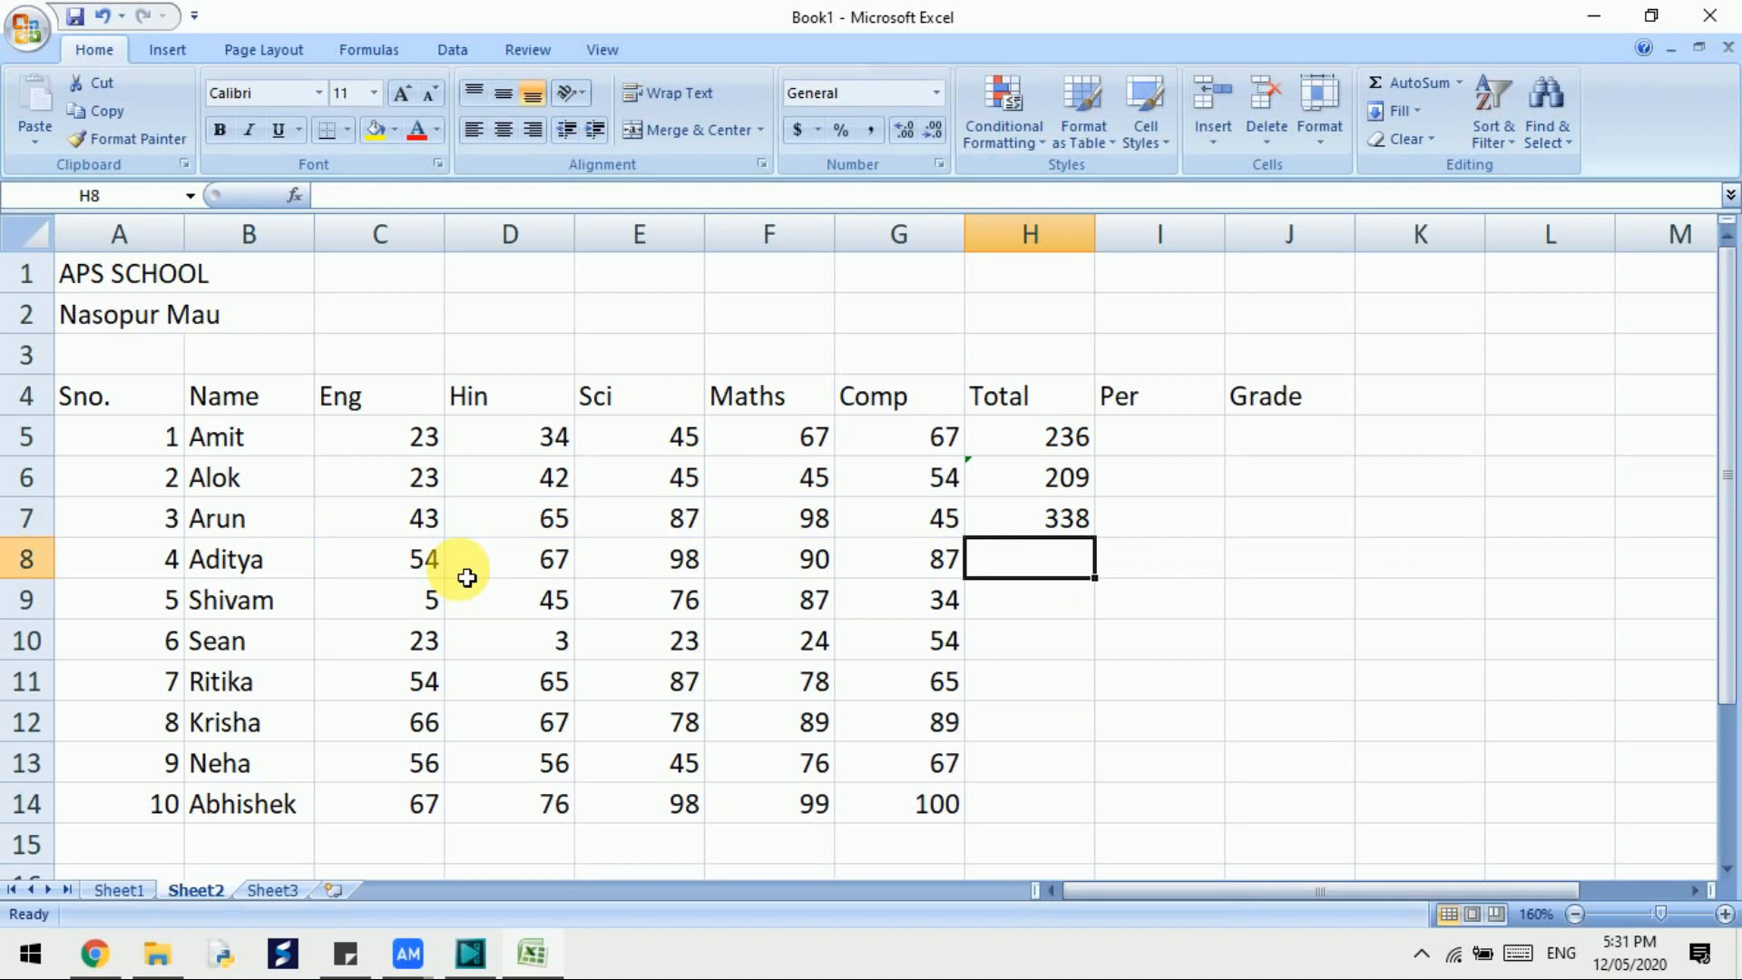
left_click(1049, 521)
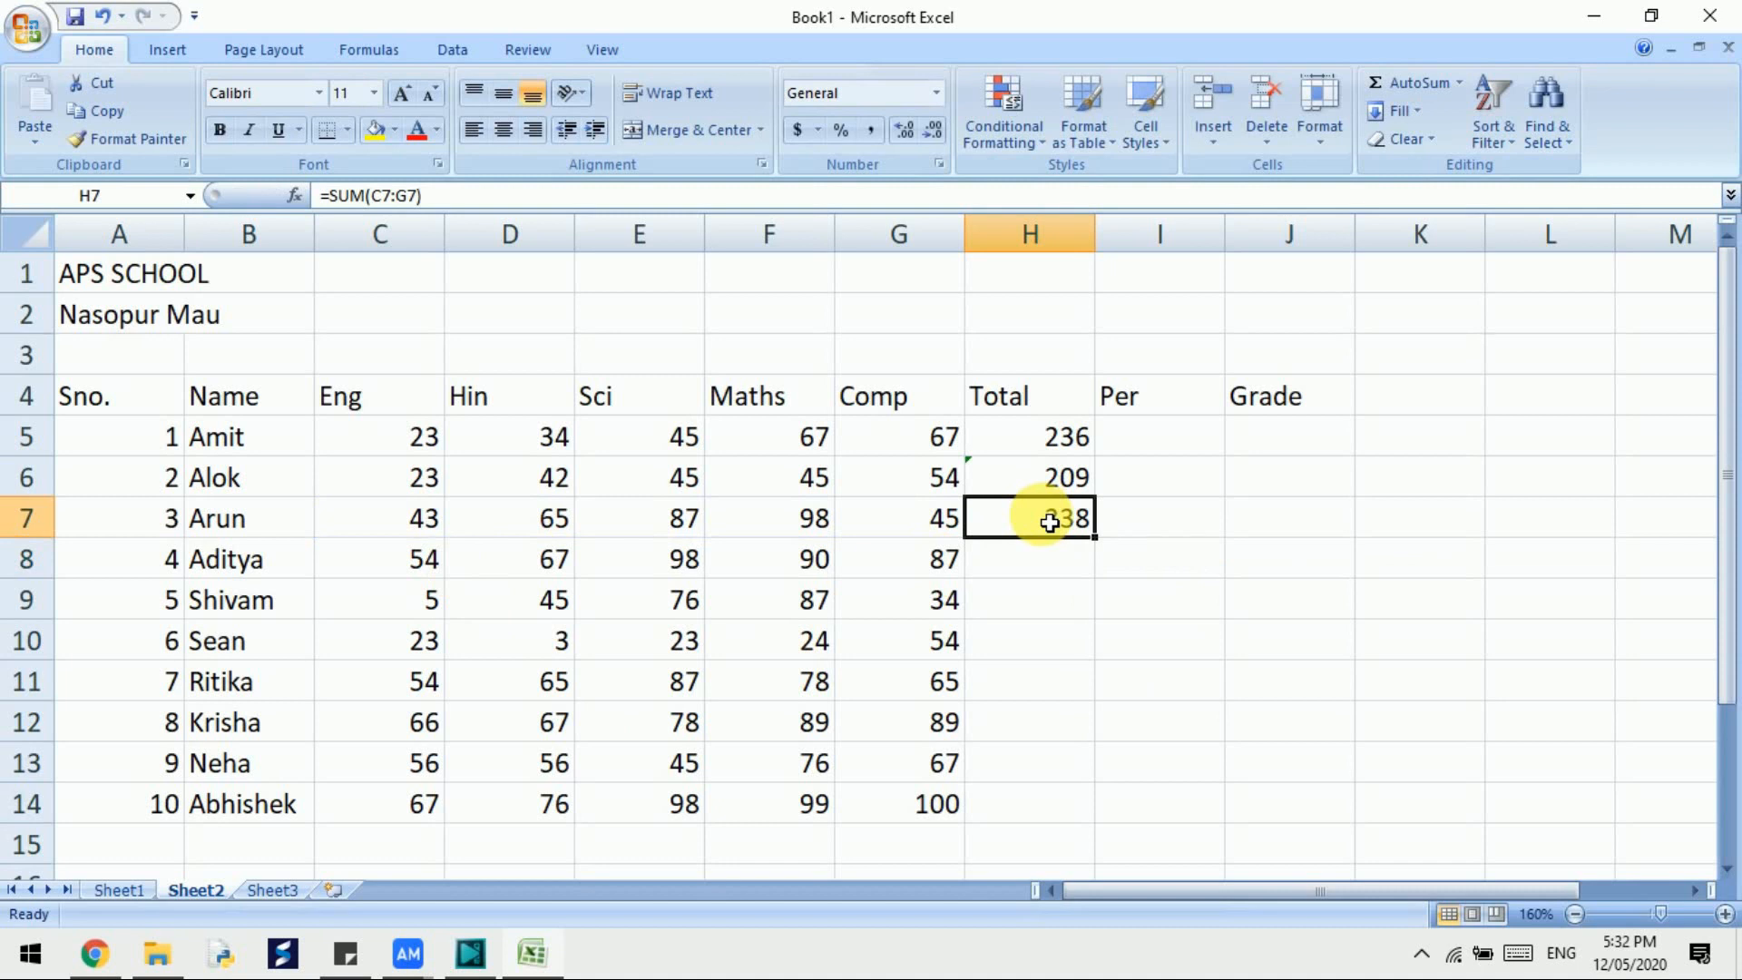
double_click(1102, 549)
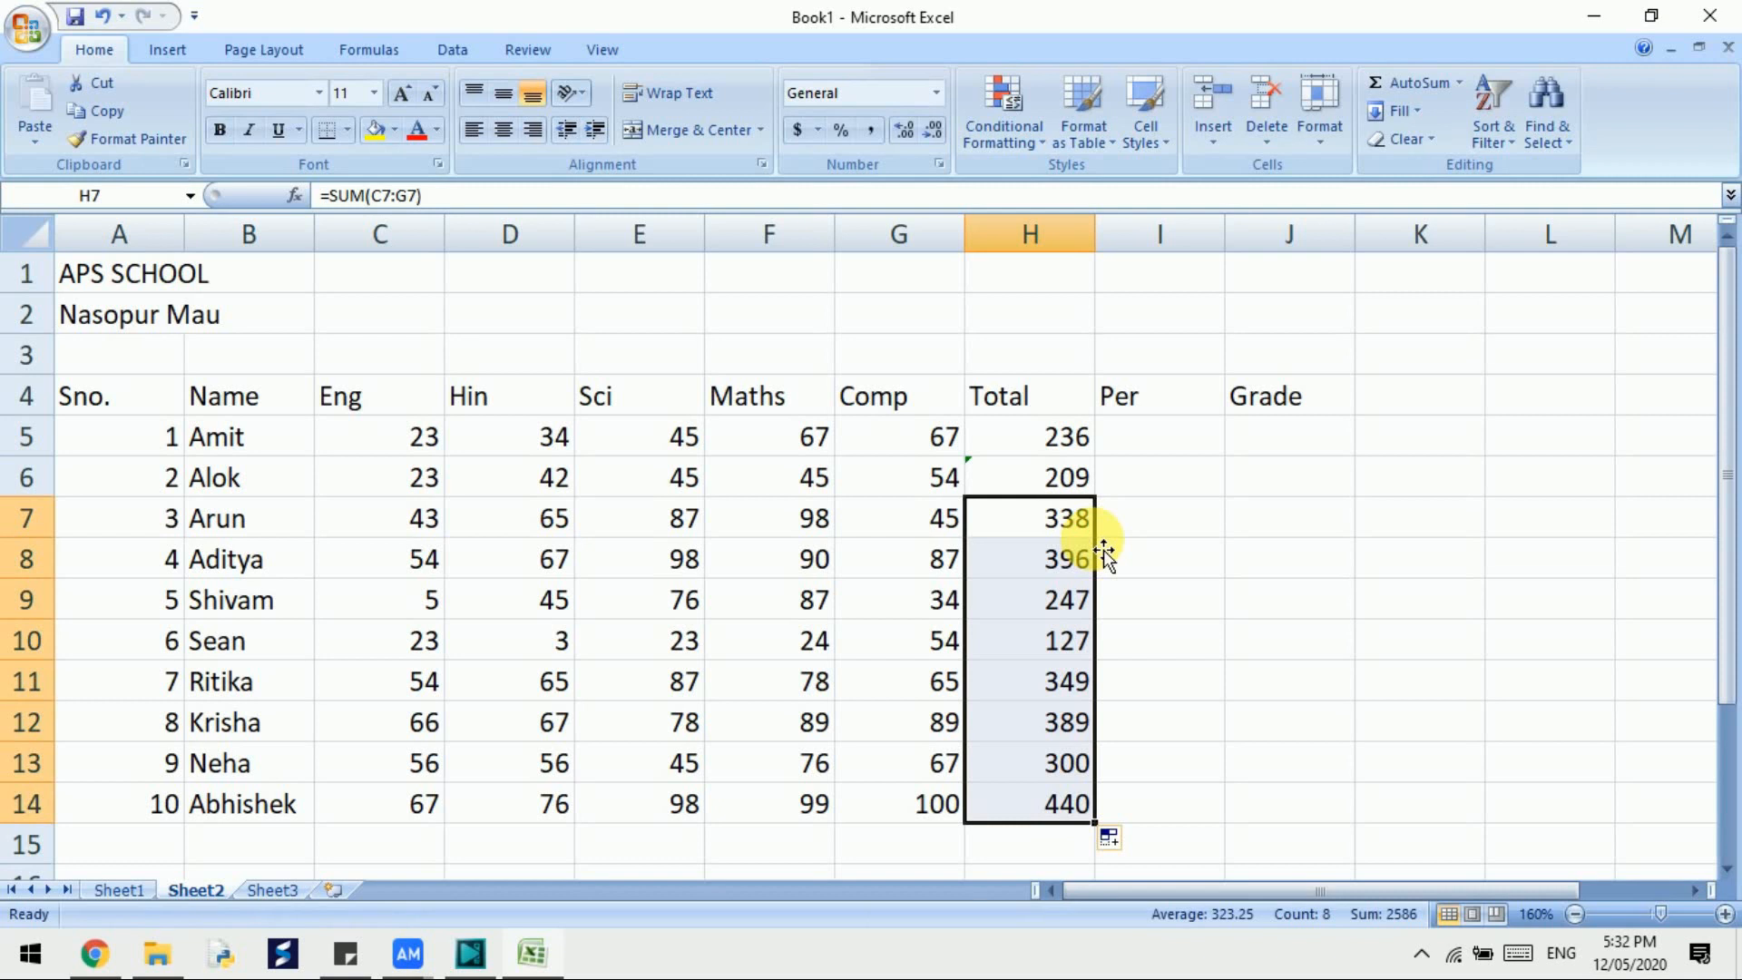
Calculate the first student's percentage in I5 with =H5/500*100 and fill the formula down to I14
left_click(1164, 448)
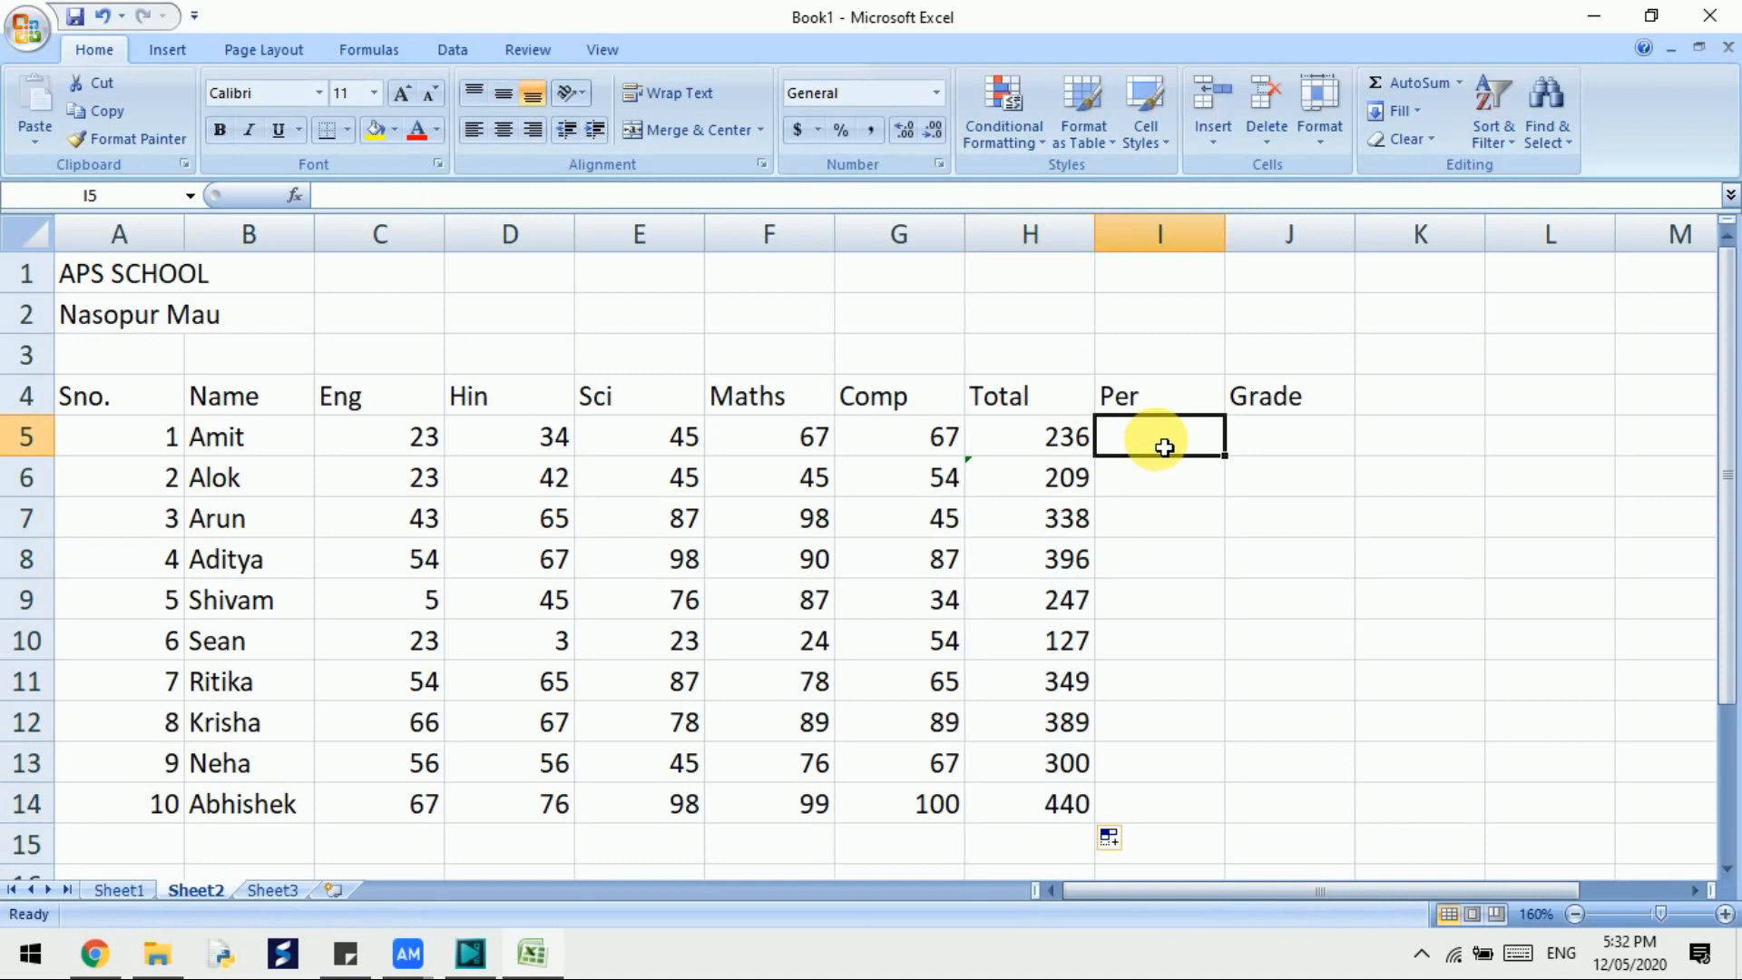
type("=")
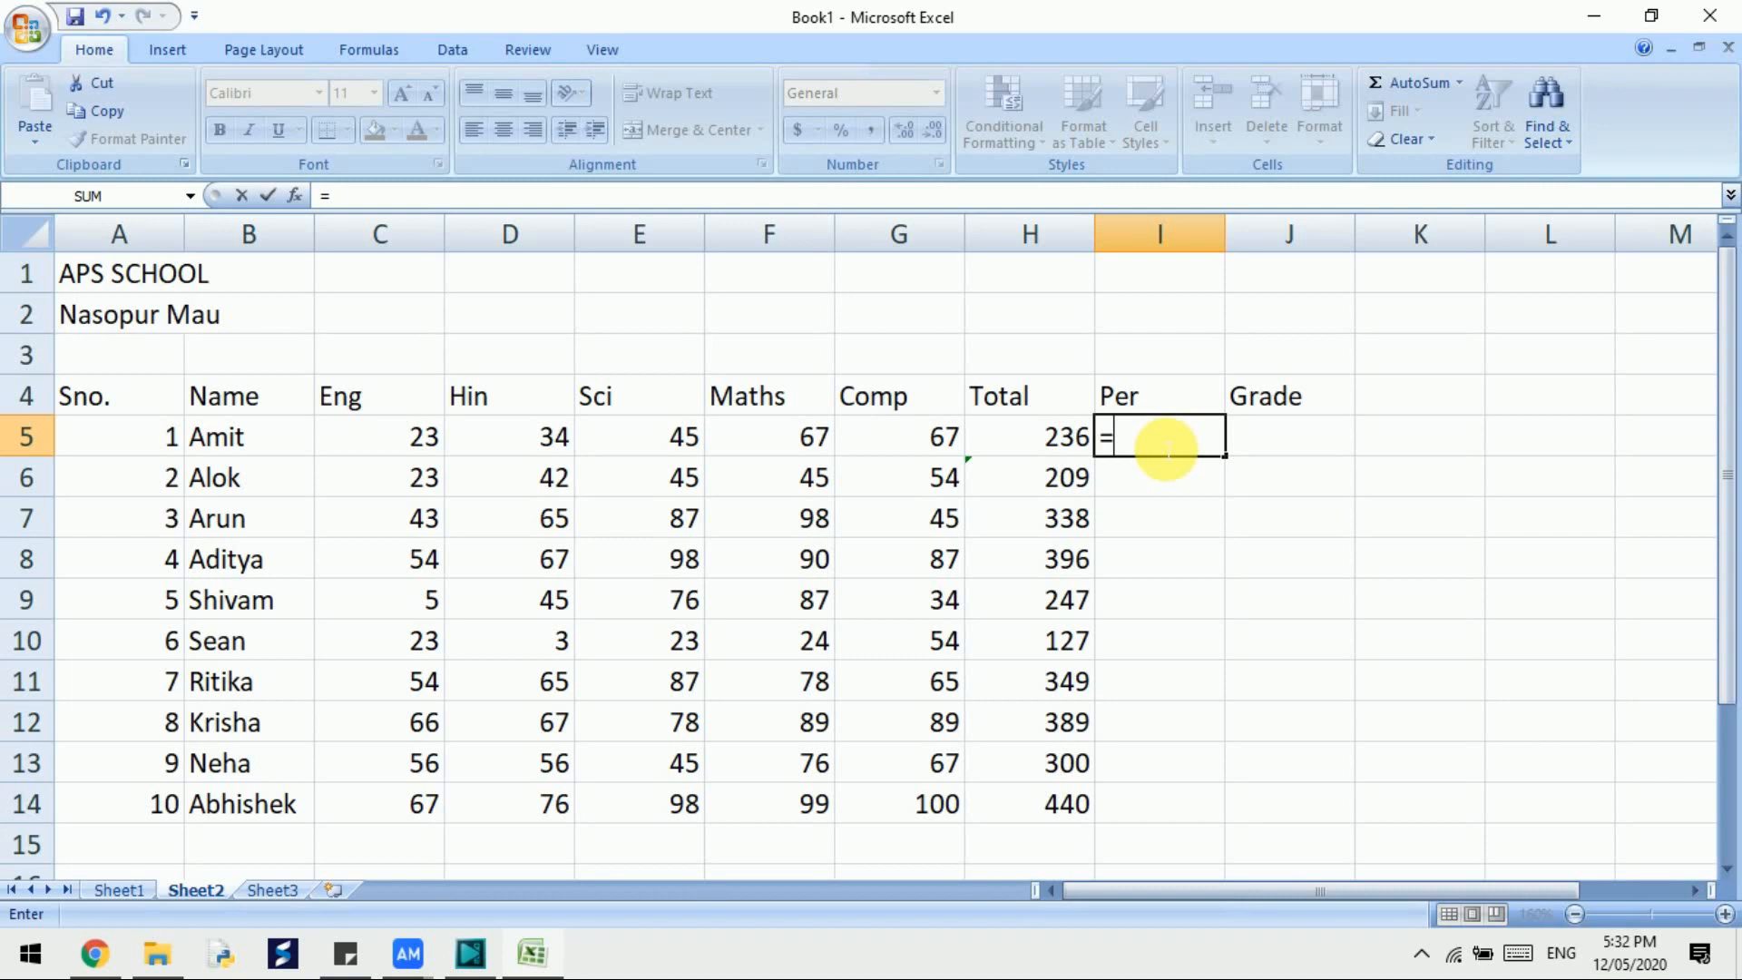
left_click(1052, 444)
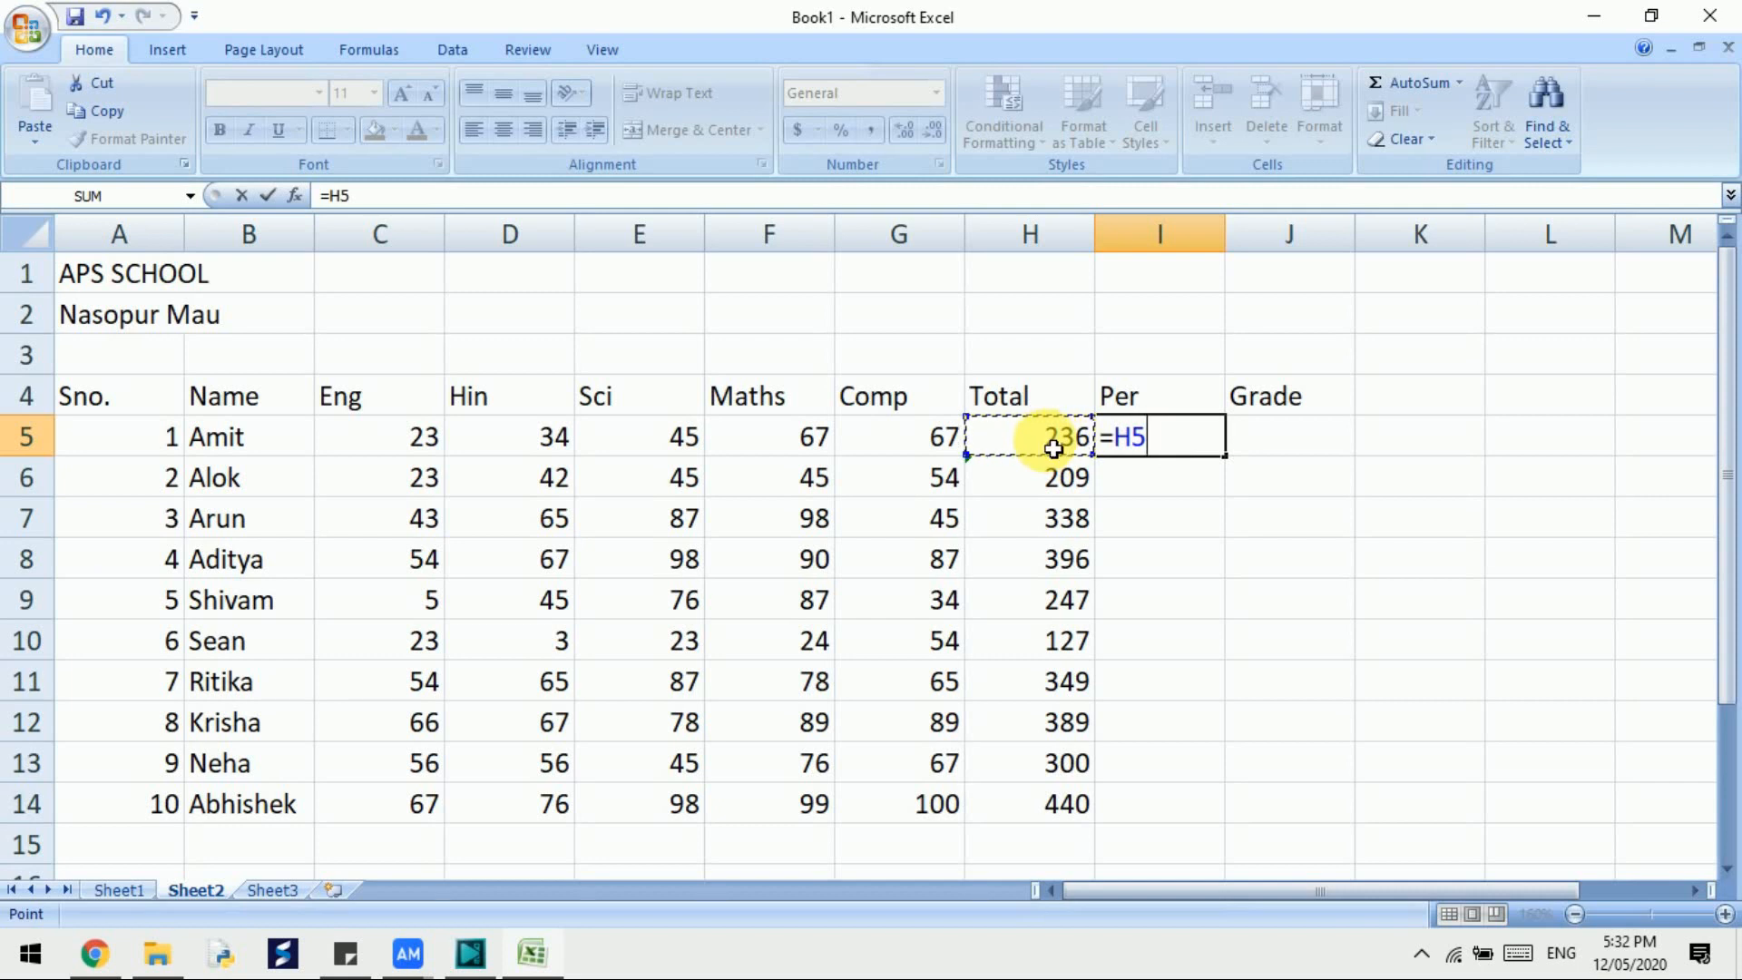
type("/500")
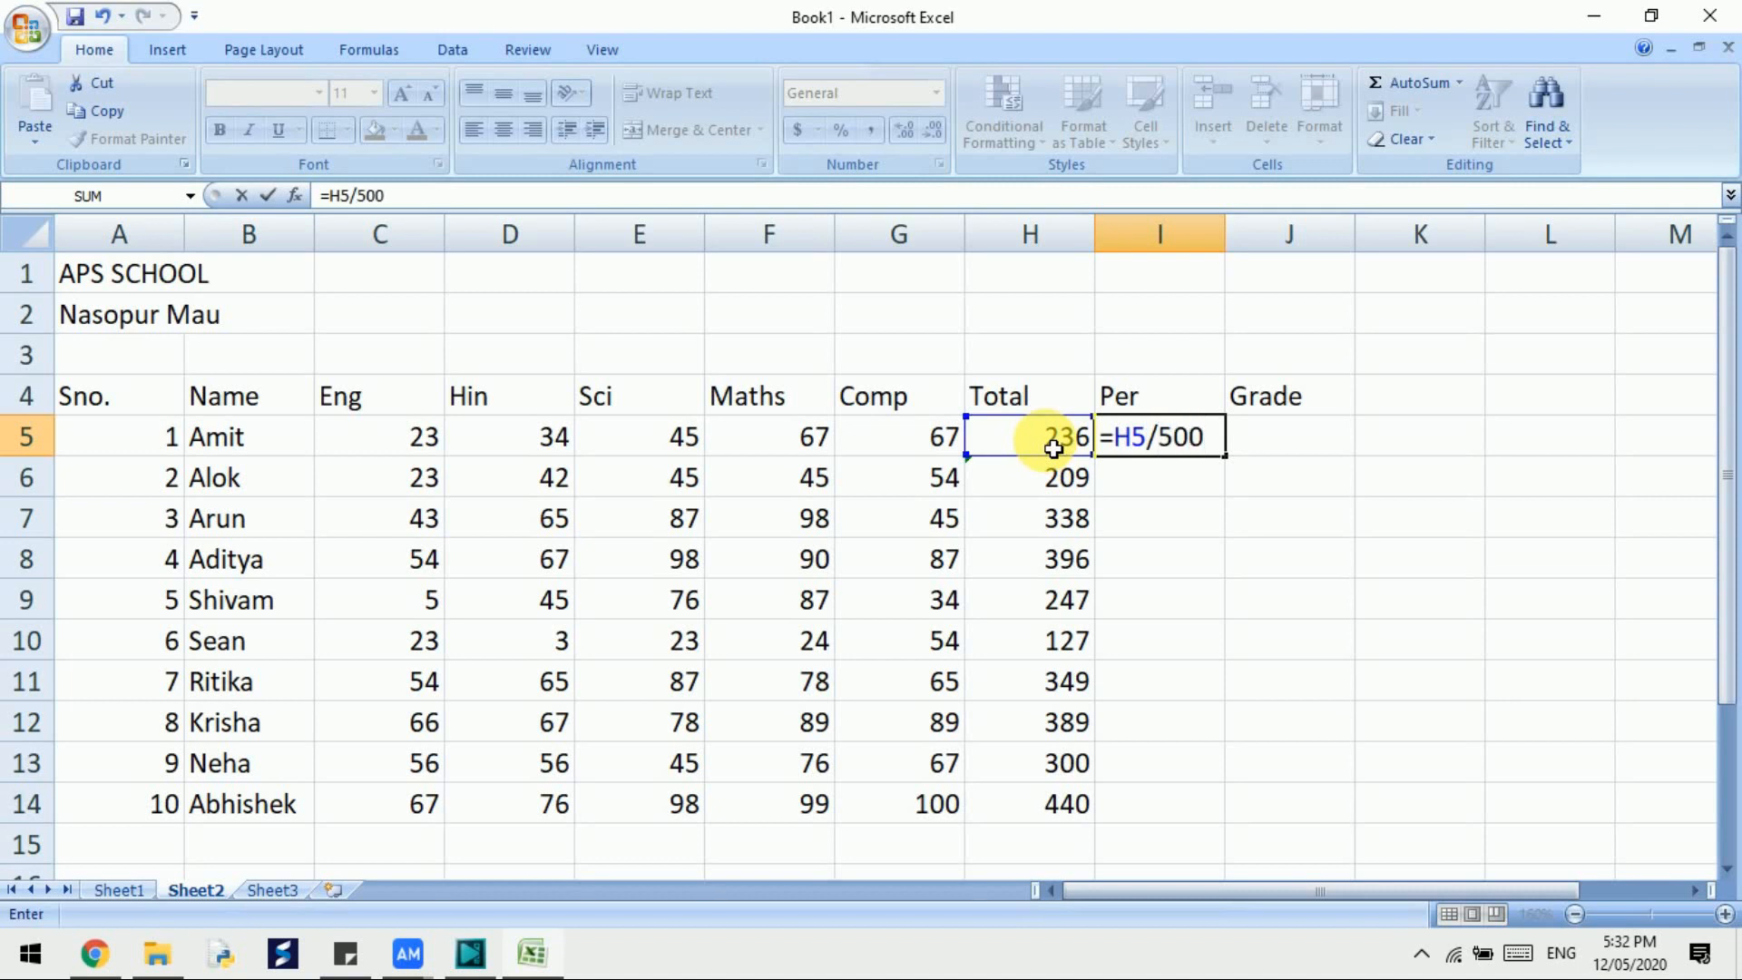
type("*100")
key("Return")
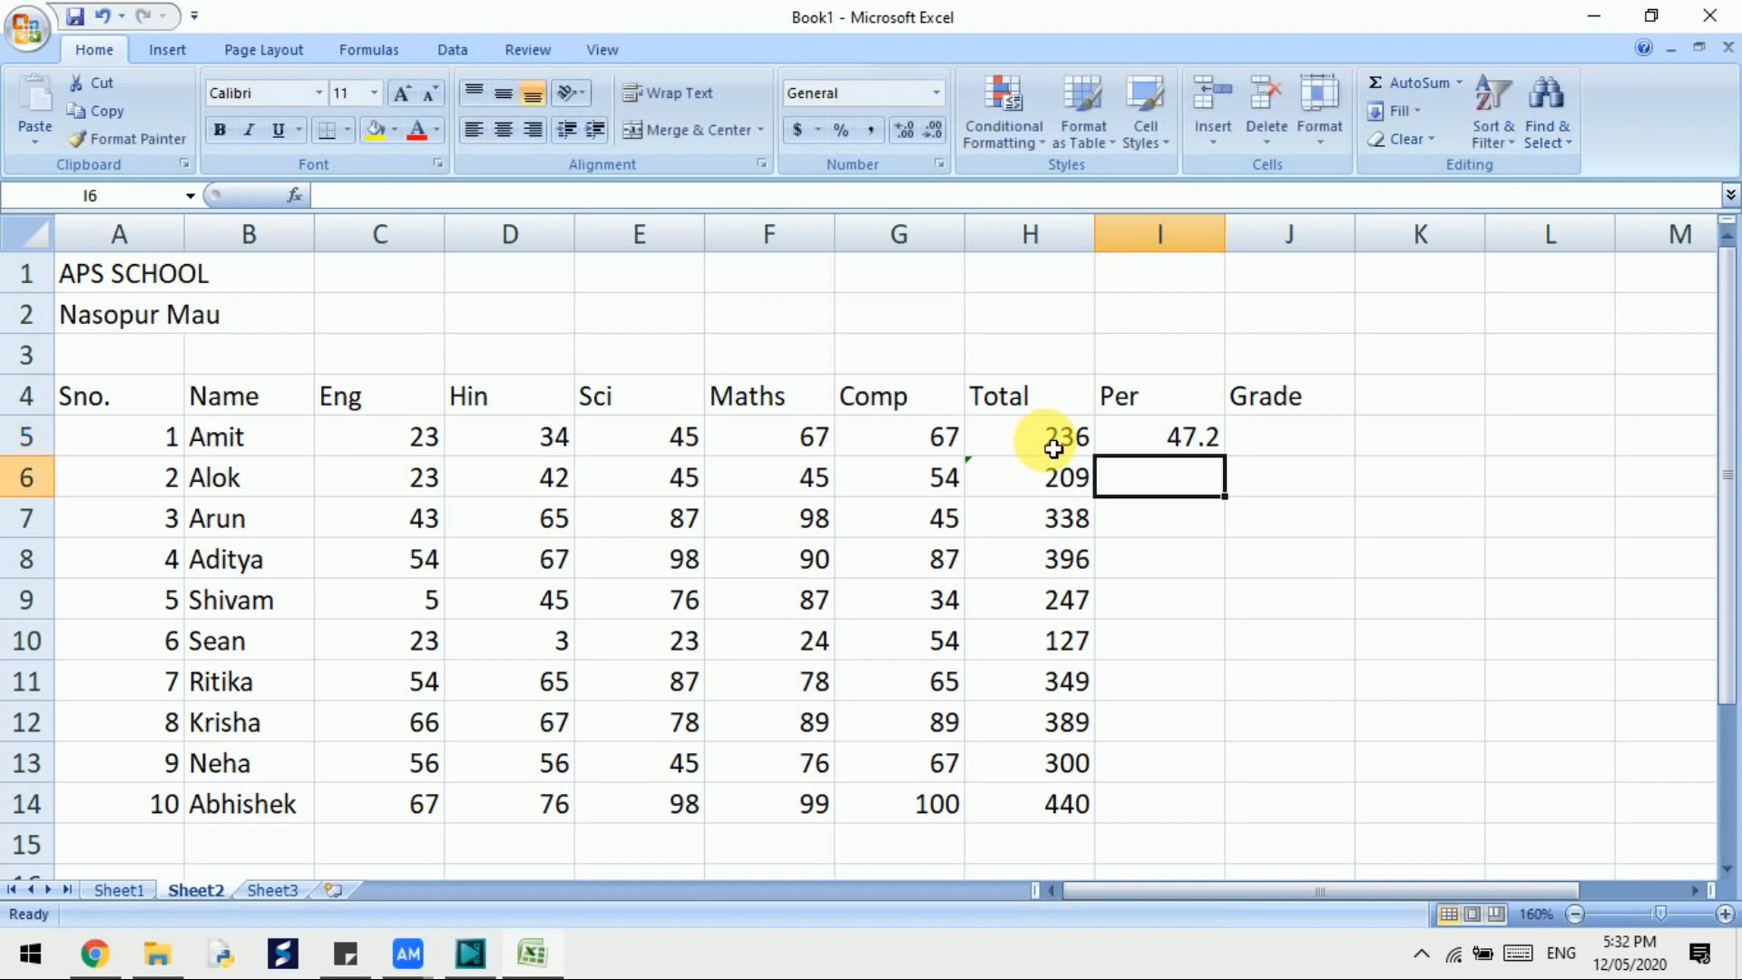
left_click(1207, 444)
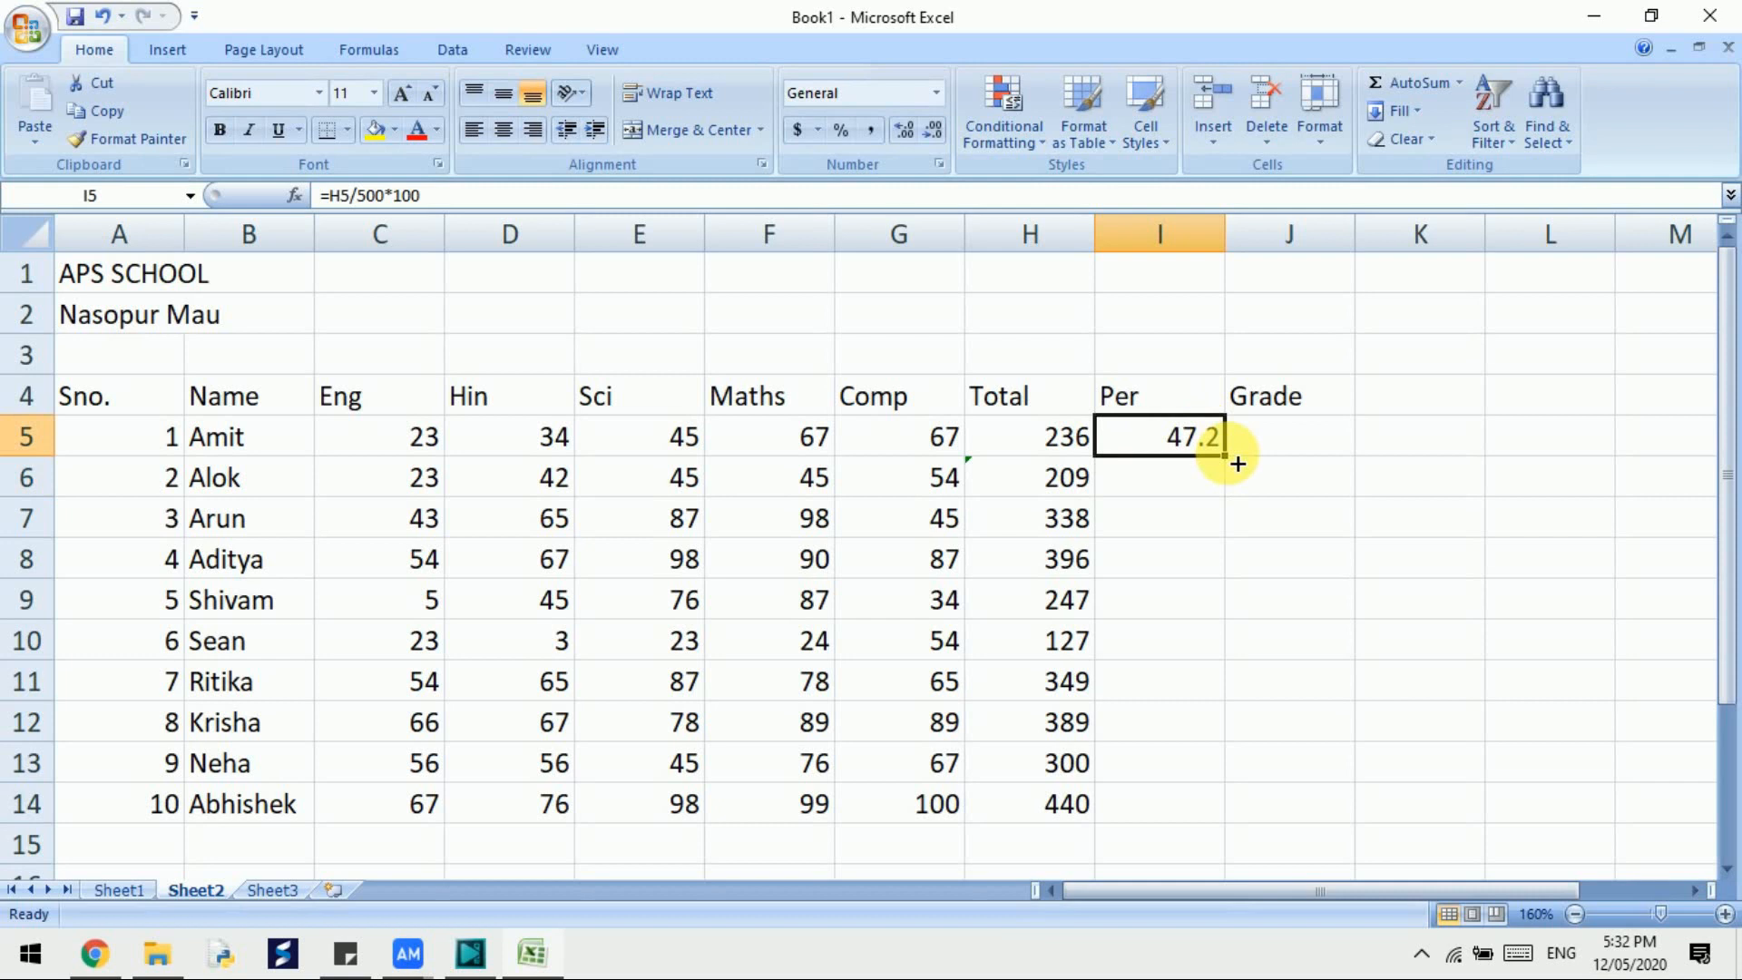
left_click_drag(1238, 463, 1231, 819)
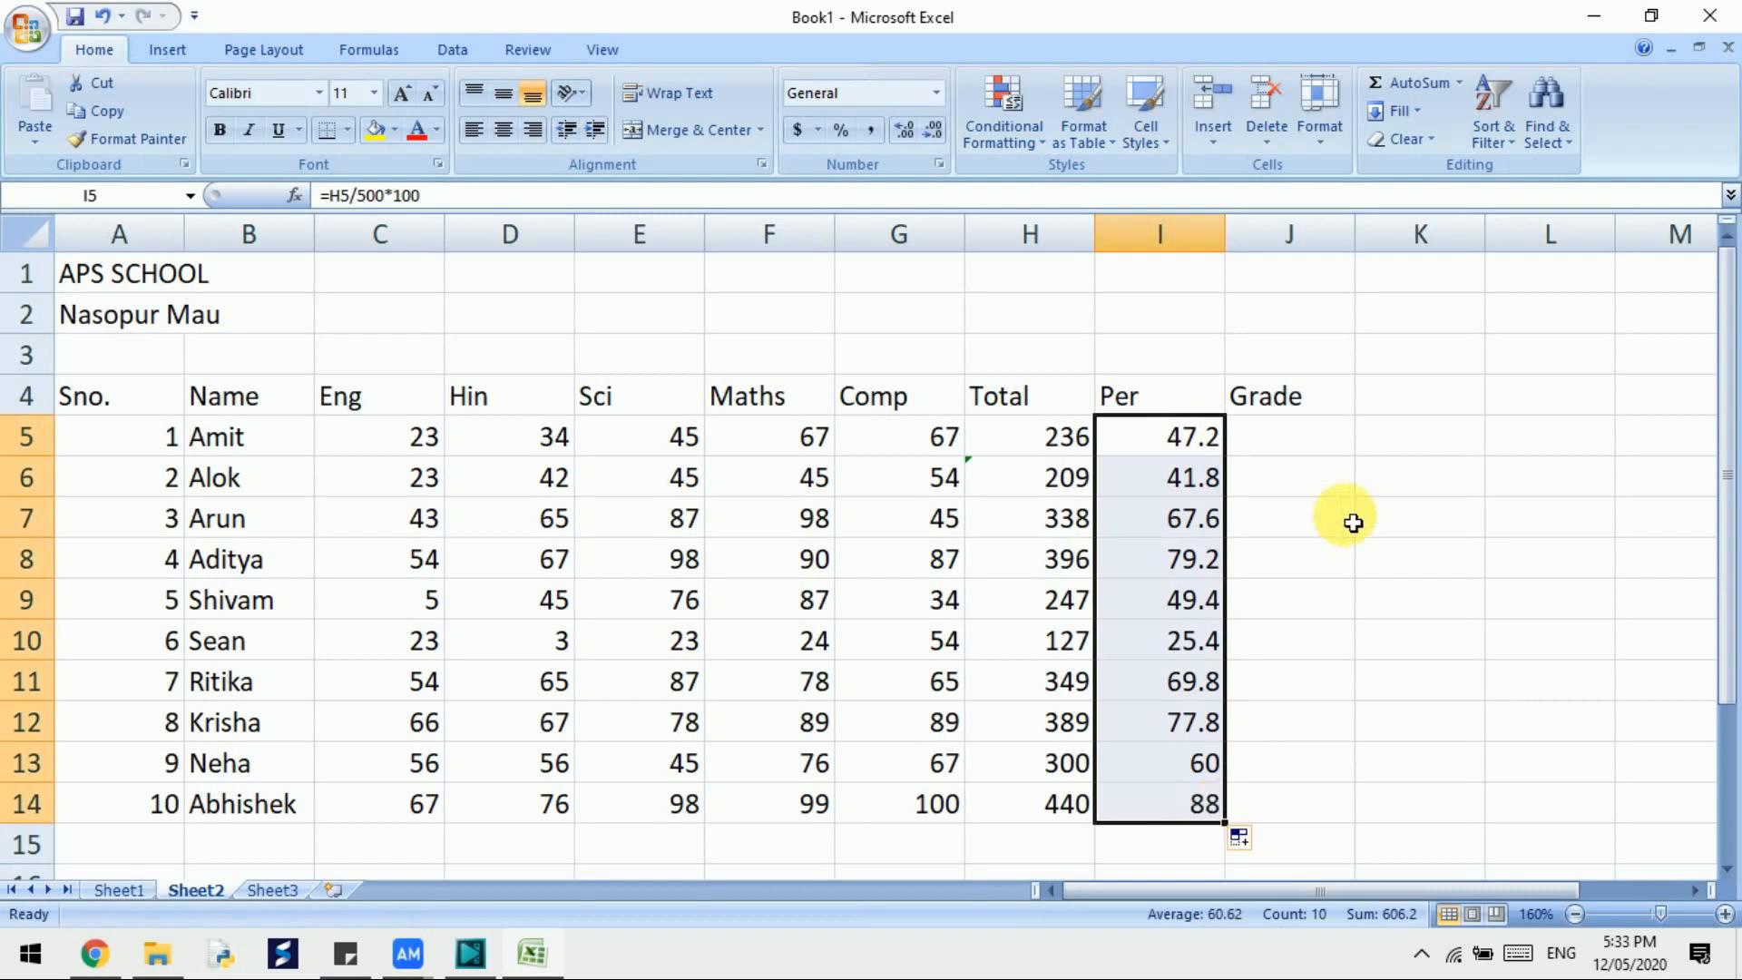
left_click(1308, 457)
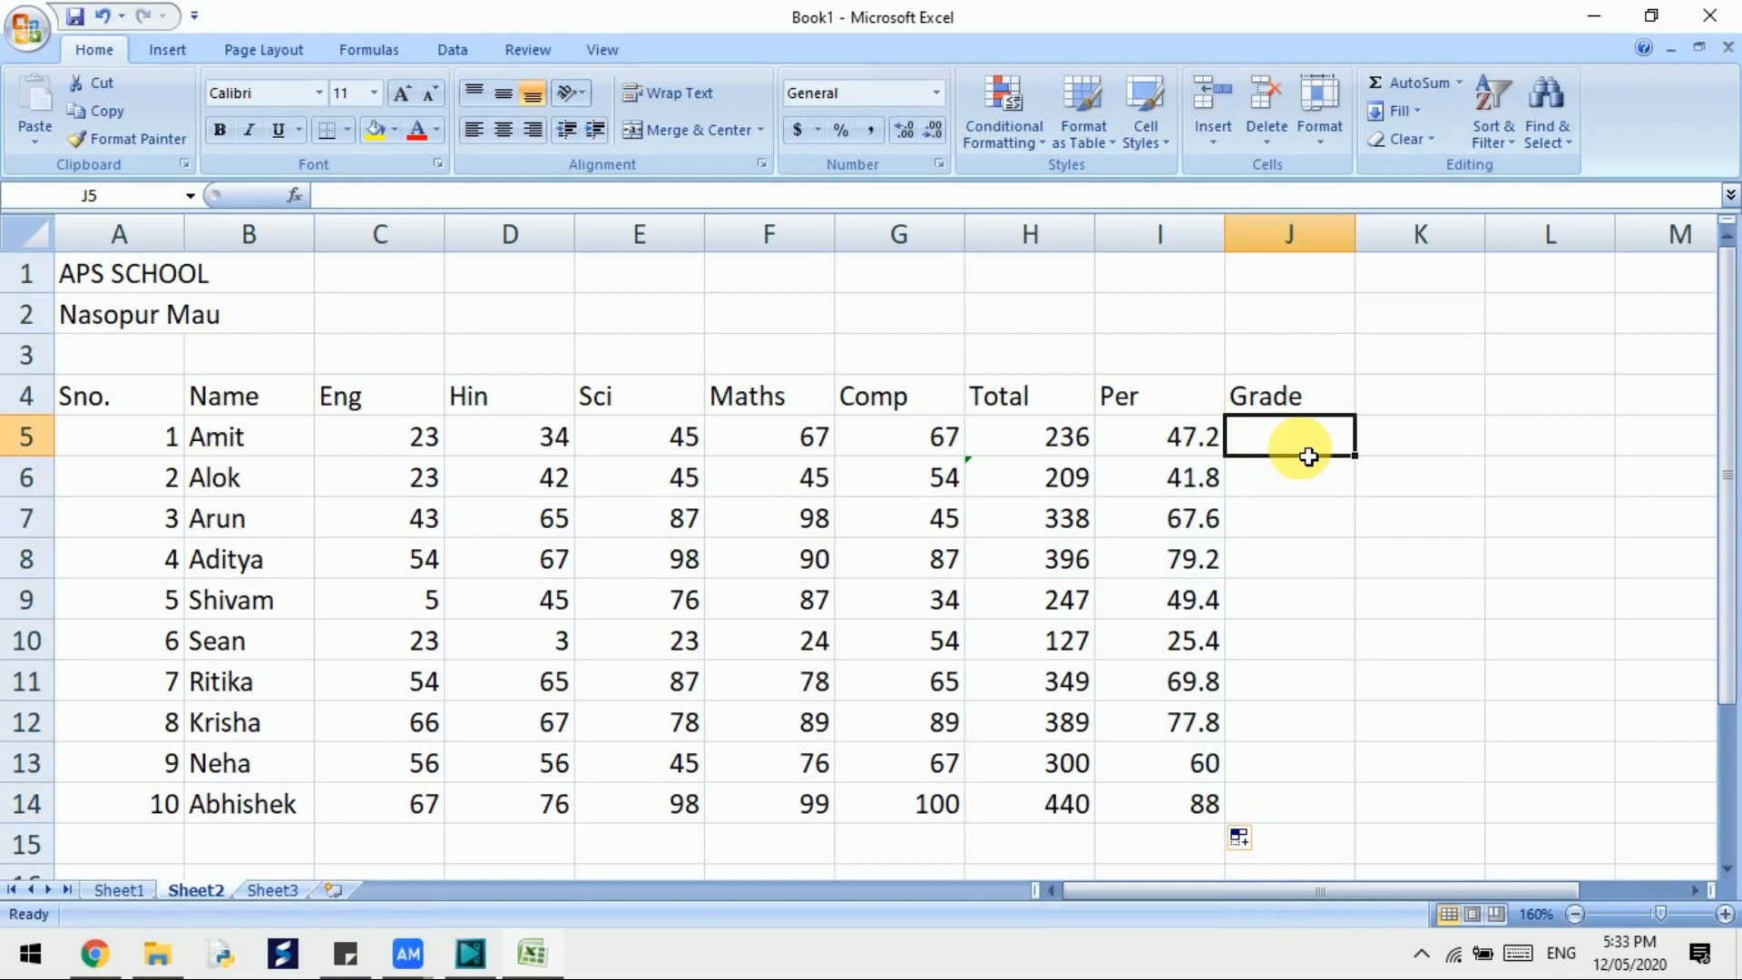
left_click(1422, 454)
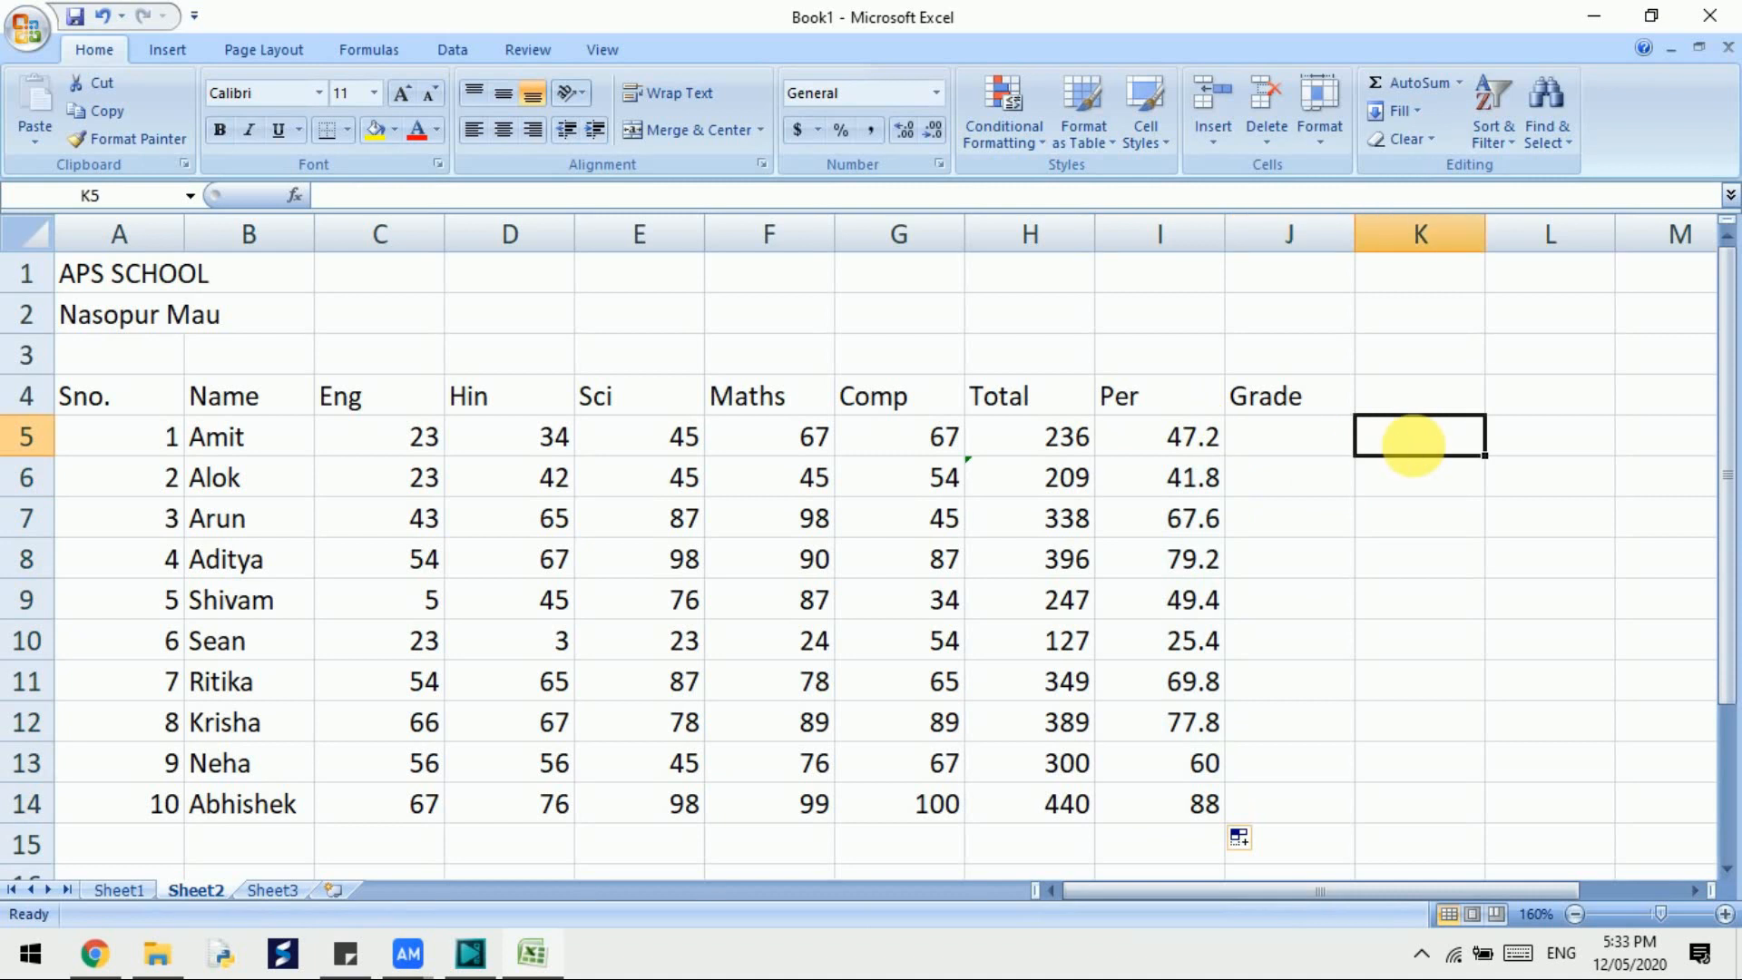
type(">")
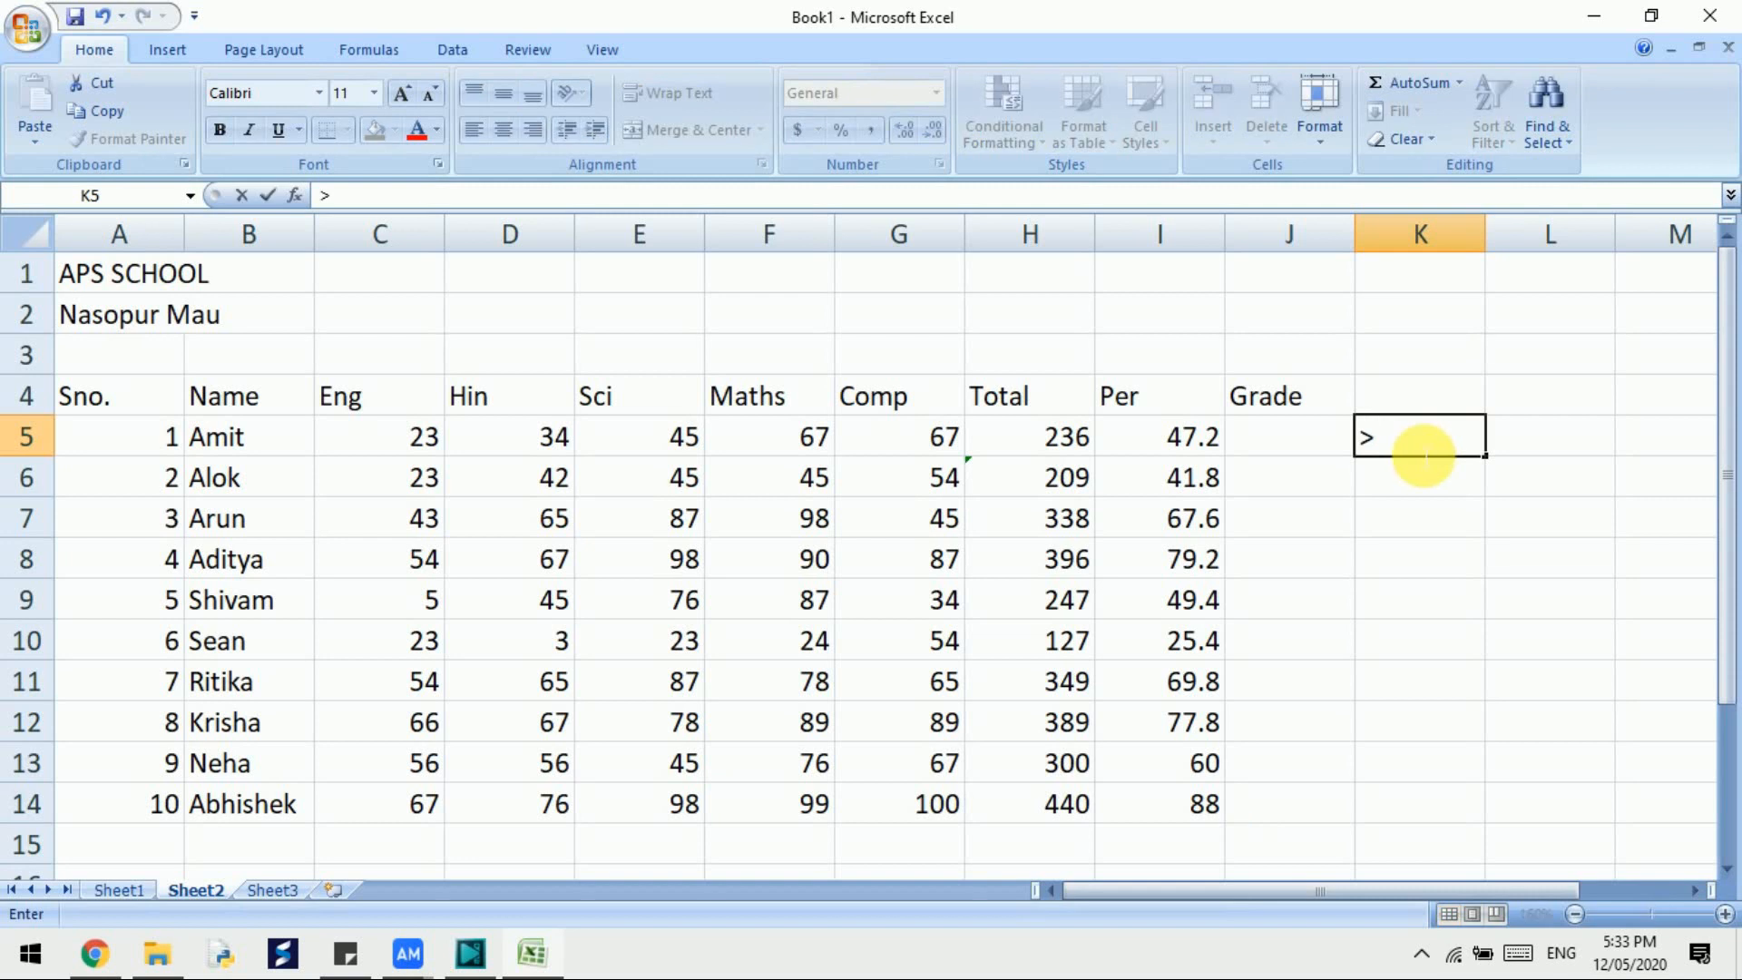
key("BackSpace")
type("<")
key("BackSpace")
type(">=")
key("BackSpace")
key("BackSpace")
type("<=")
key("BackSpace")
key("BackSpace")
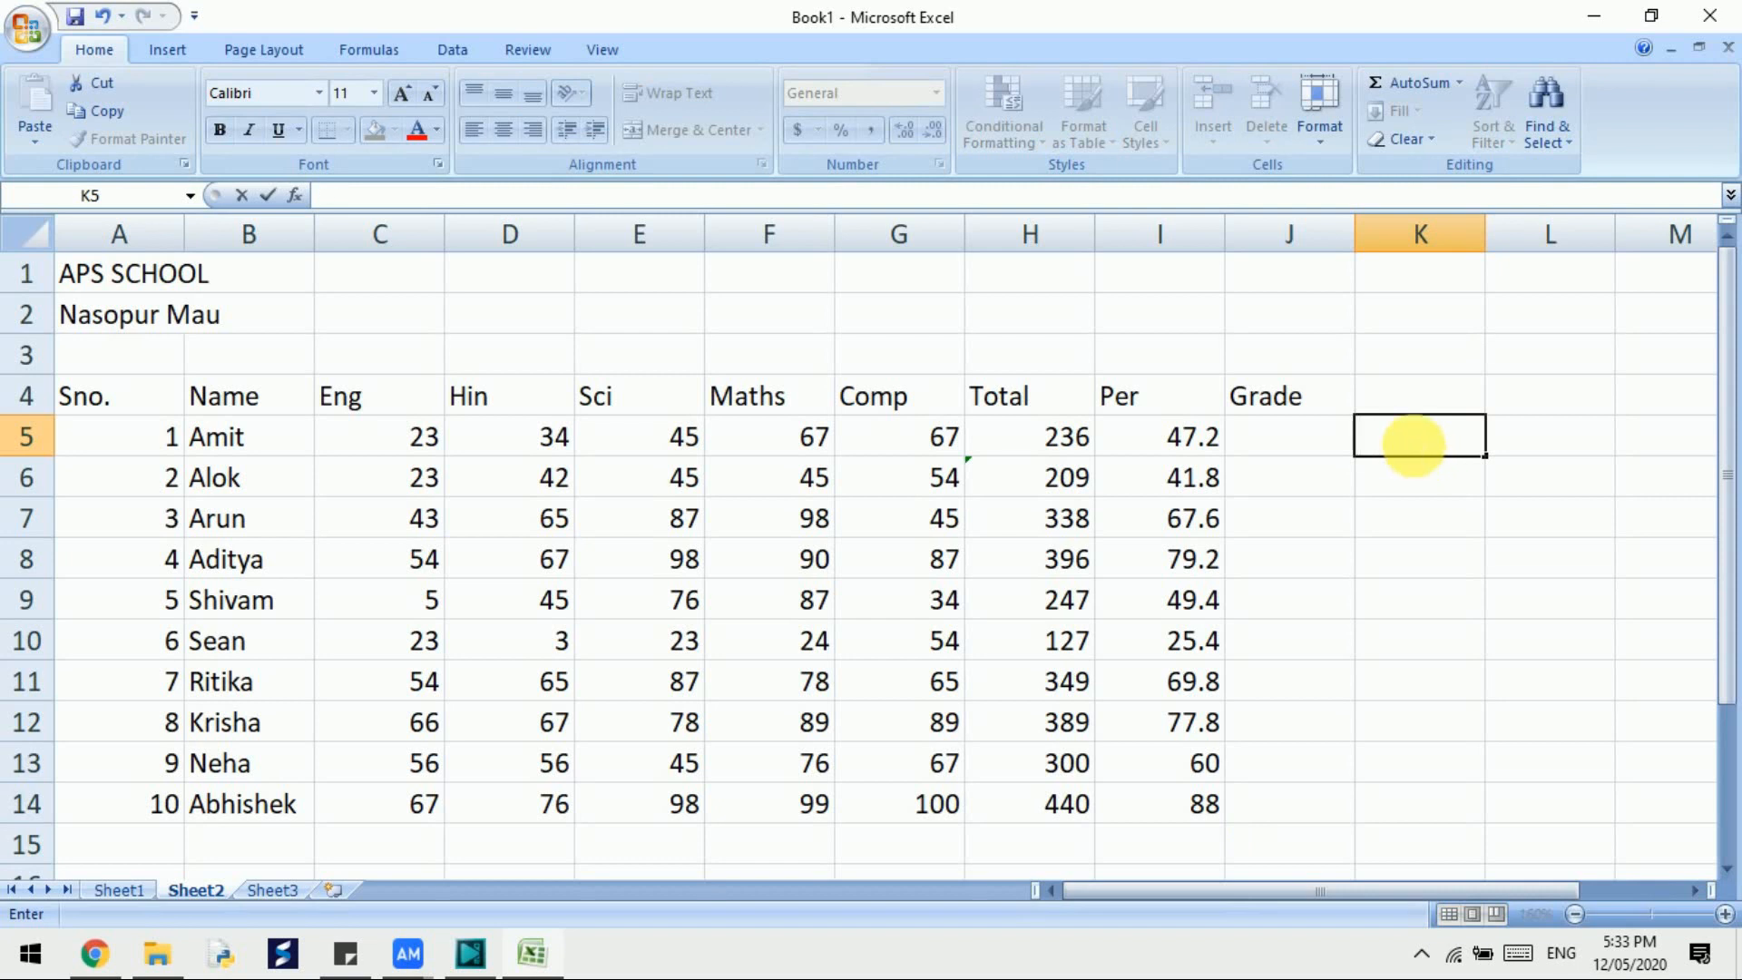
Start a grade formula in J5 with an IF test that returns "A+" when I5>=80
left_click(1295, 445)
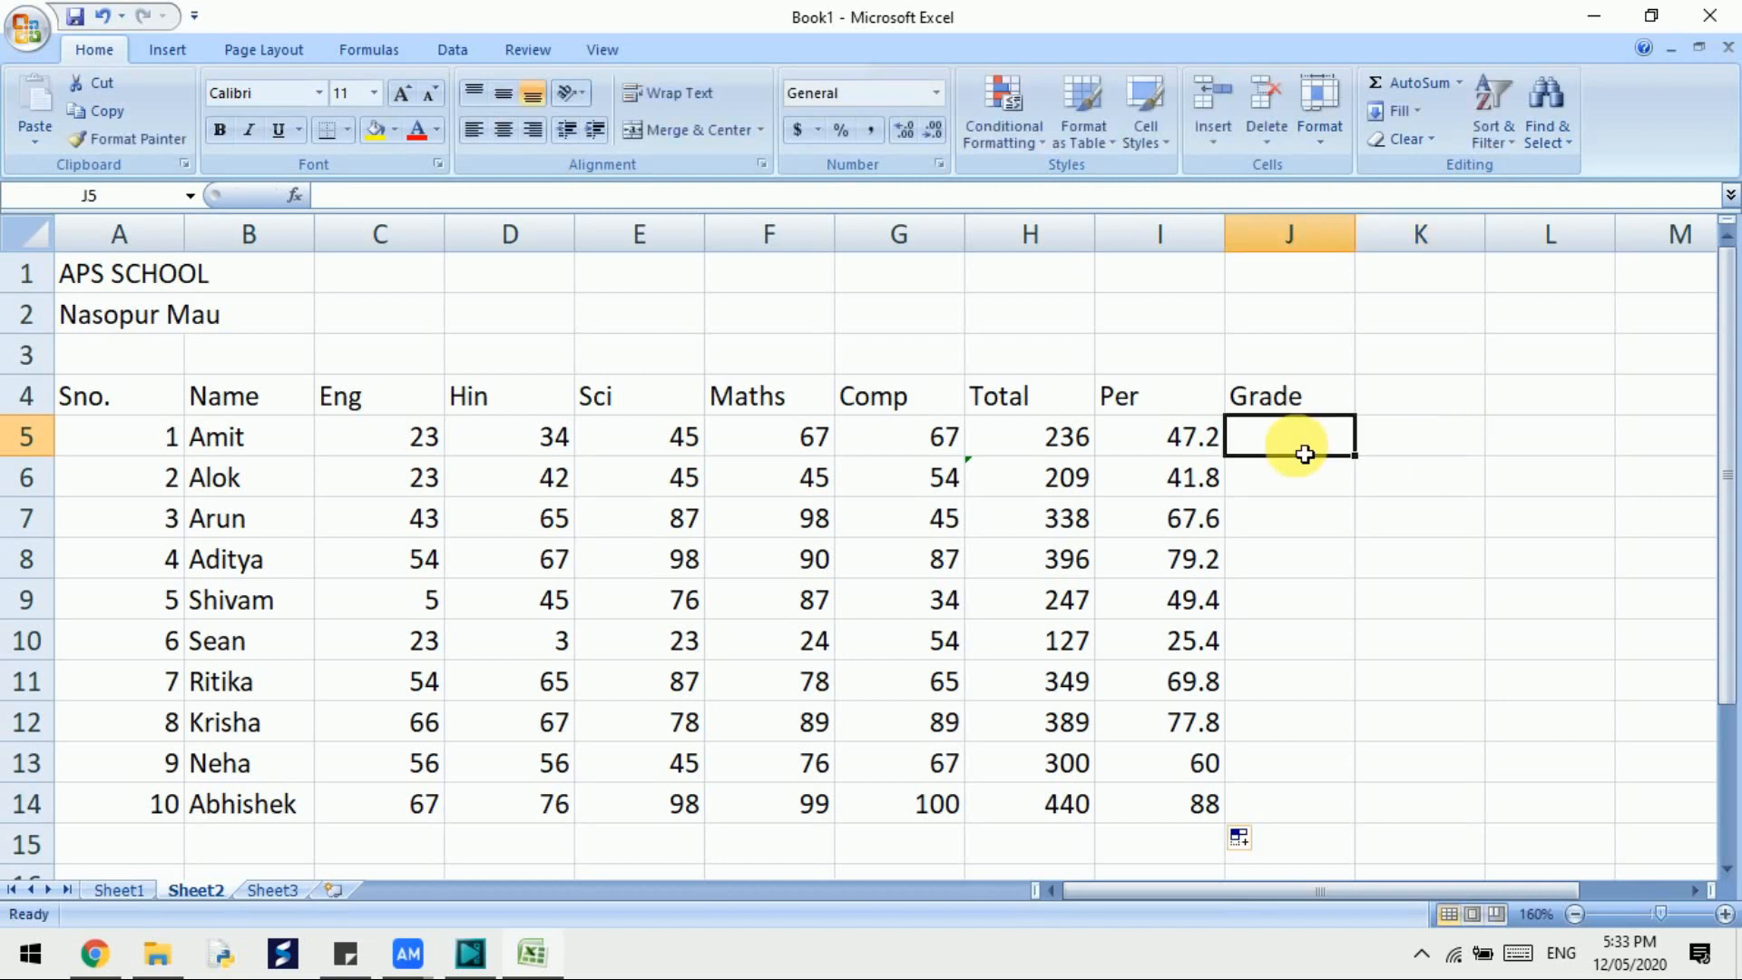
type("=if")
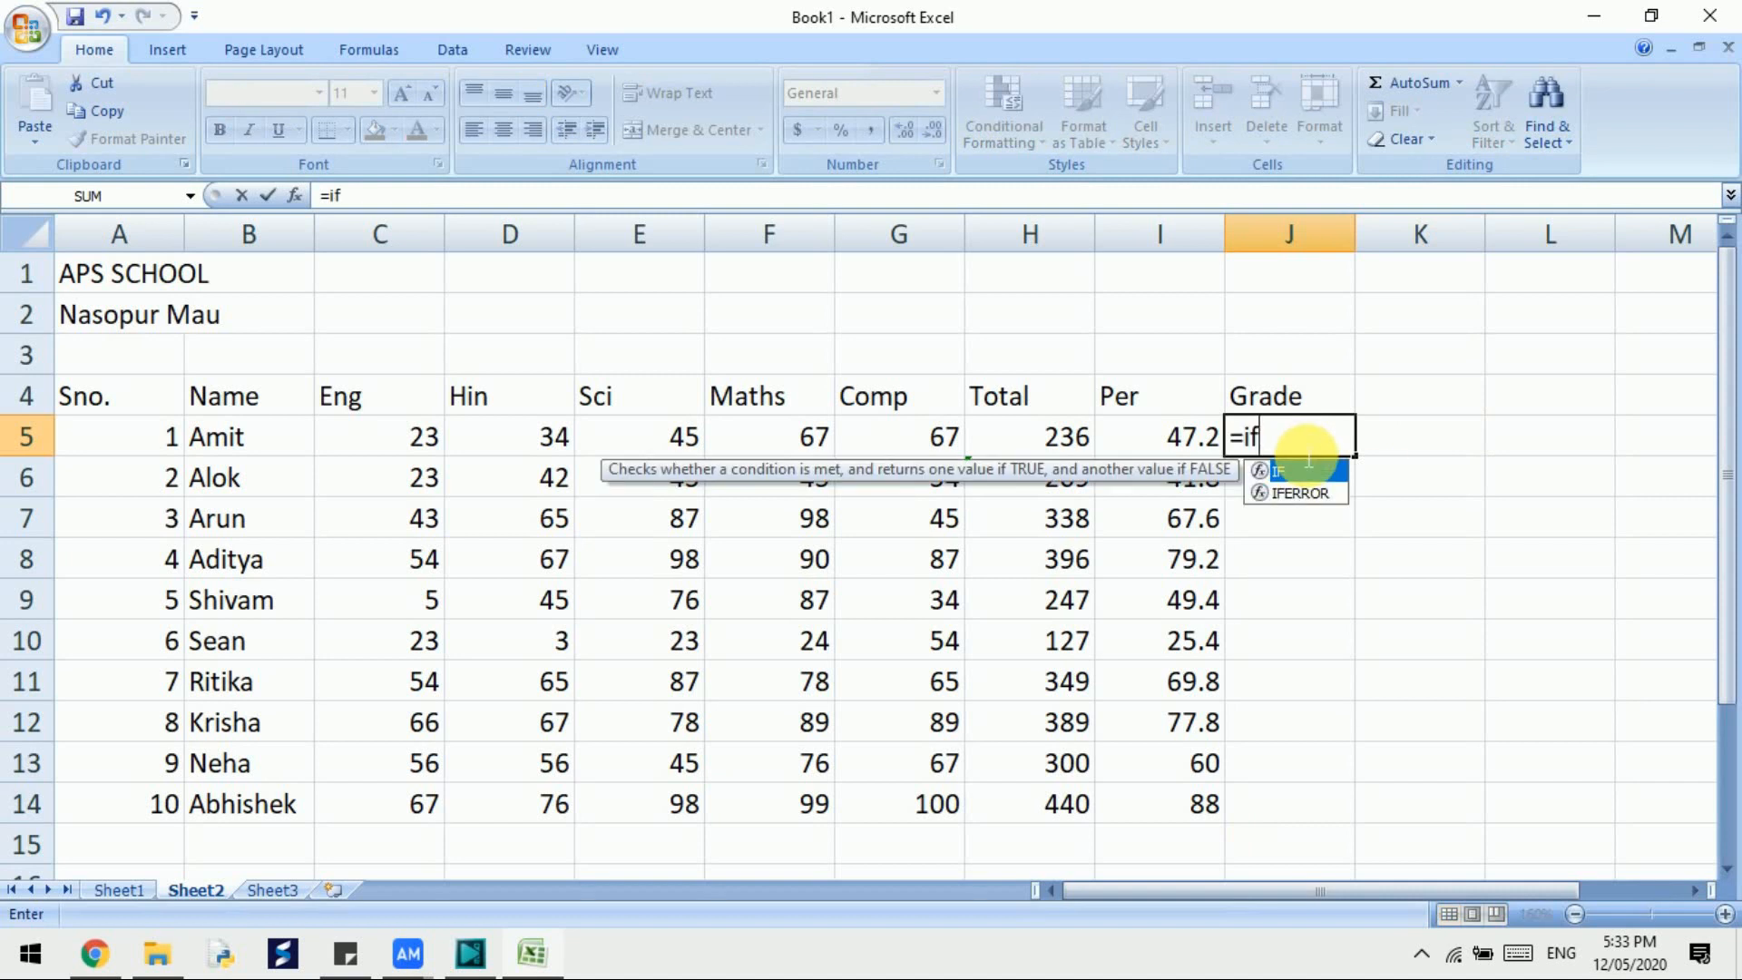
type("(")
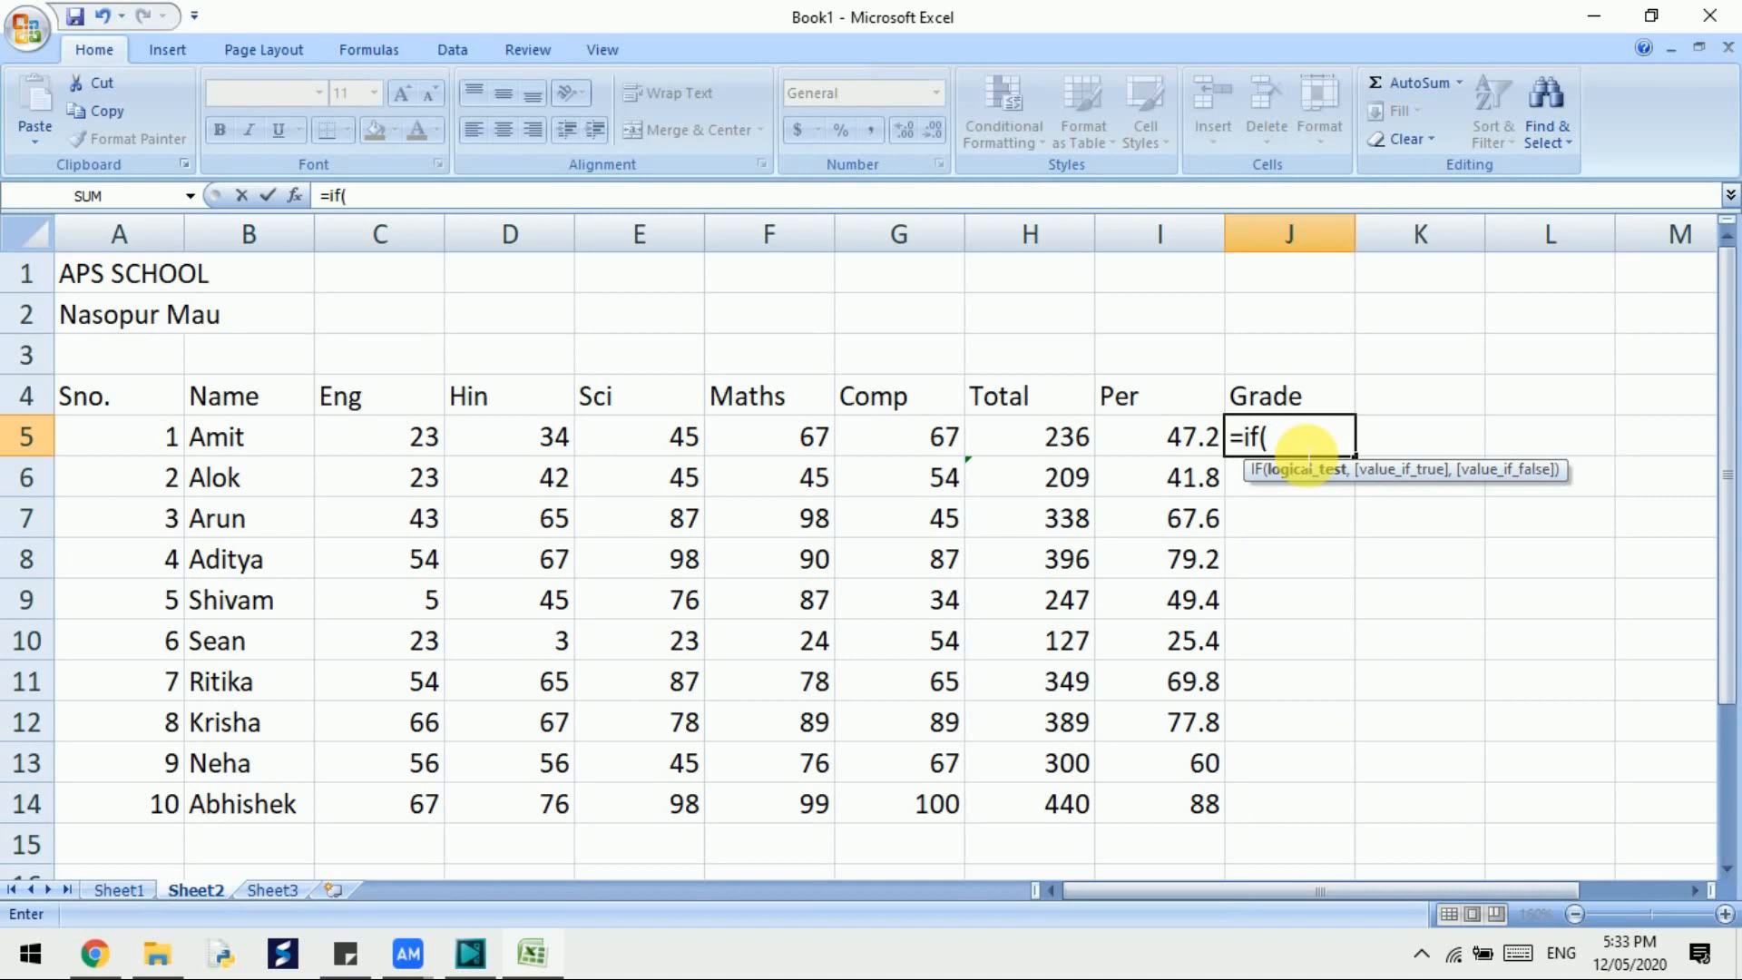
left_click(1182, 444)
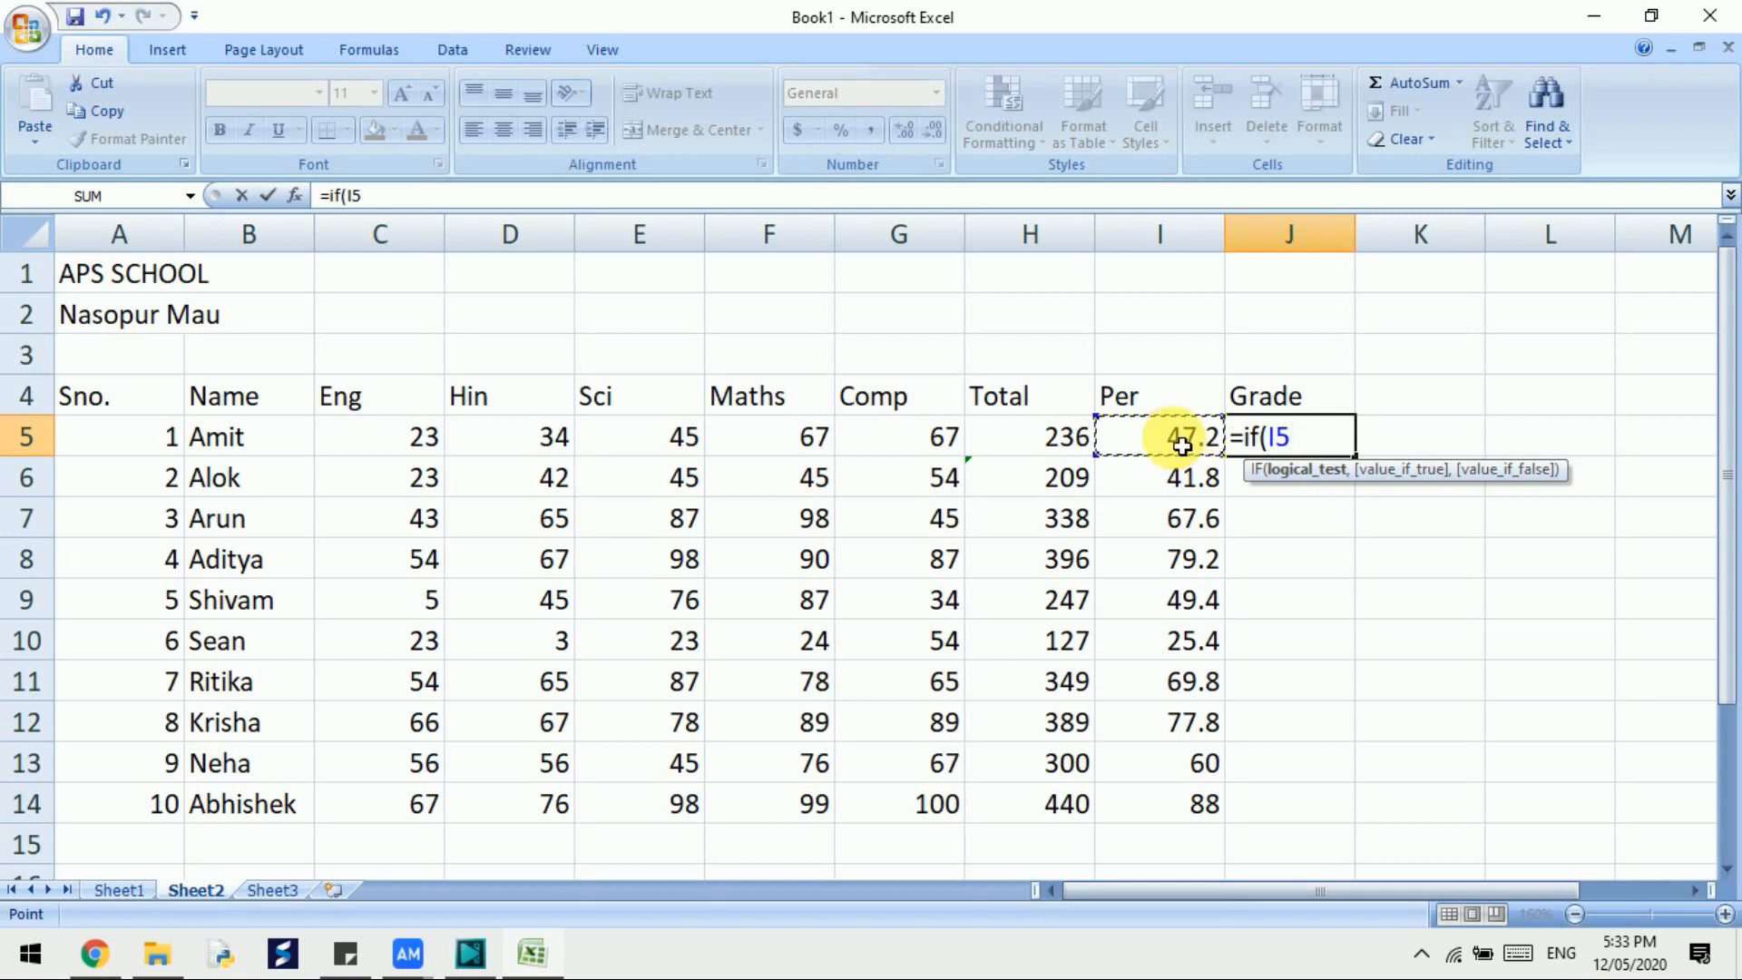
type(">=80,")
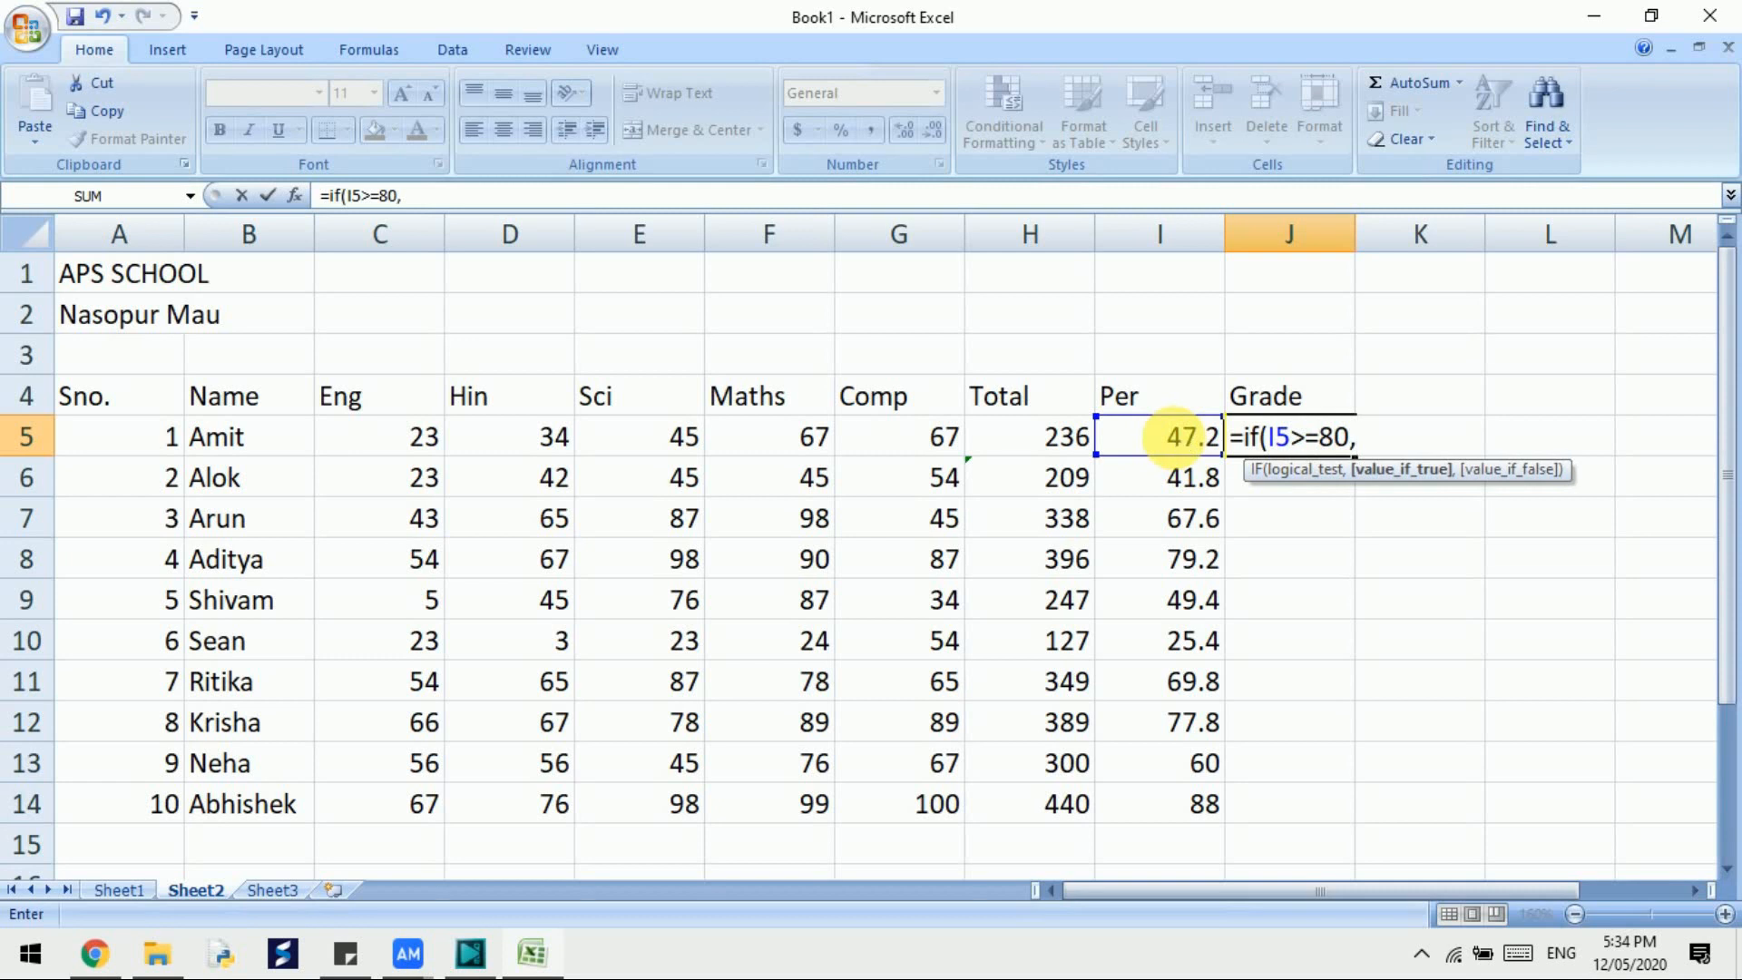
type("\"A+\"")
Extend the J5 grade formula with nested IF tests returning "A" when i5>70 and "B" when i5>60
type(",if")
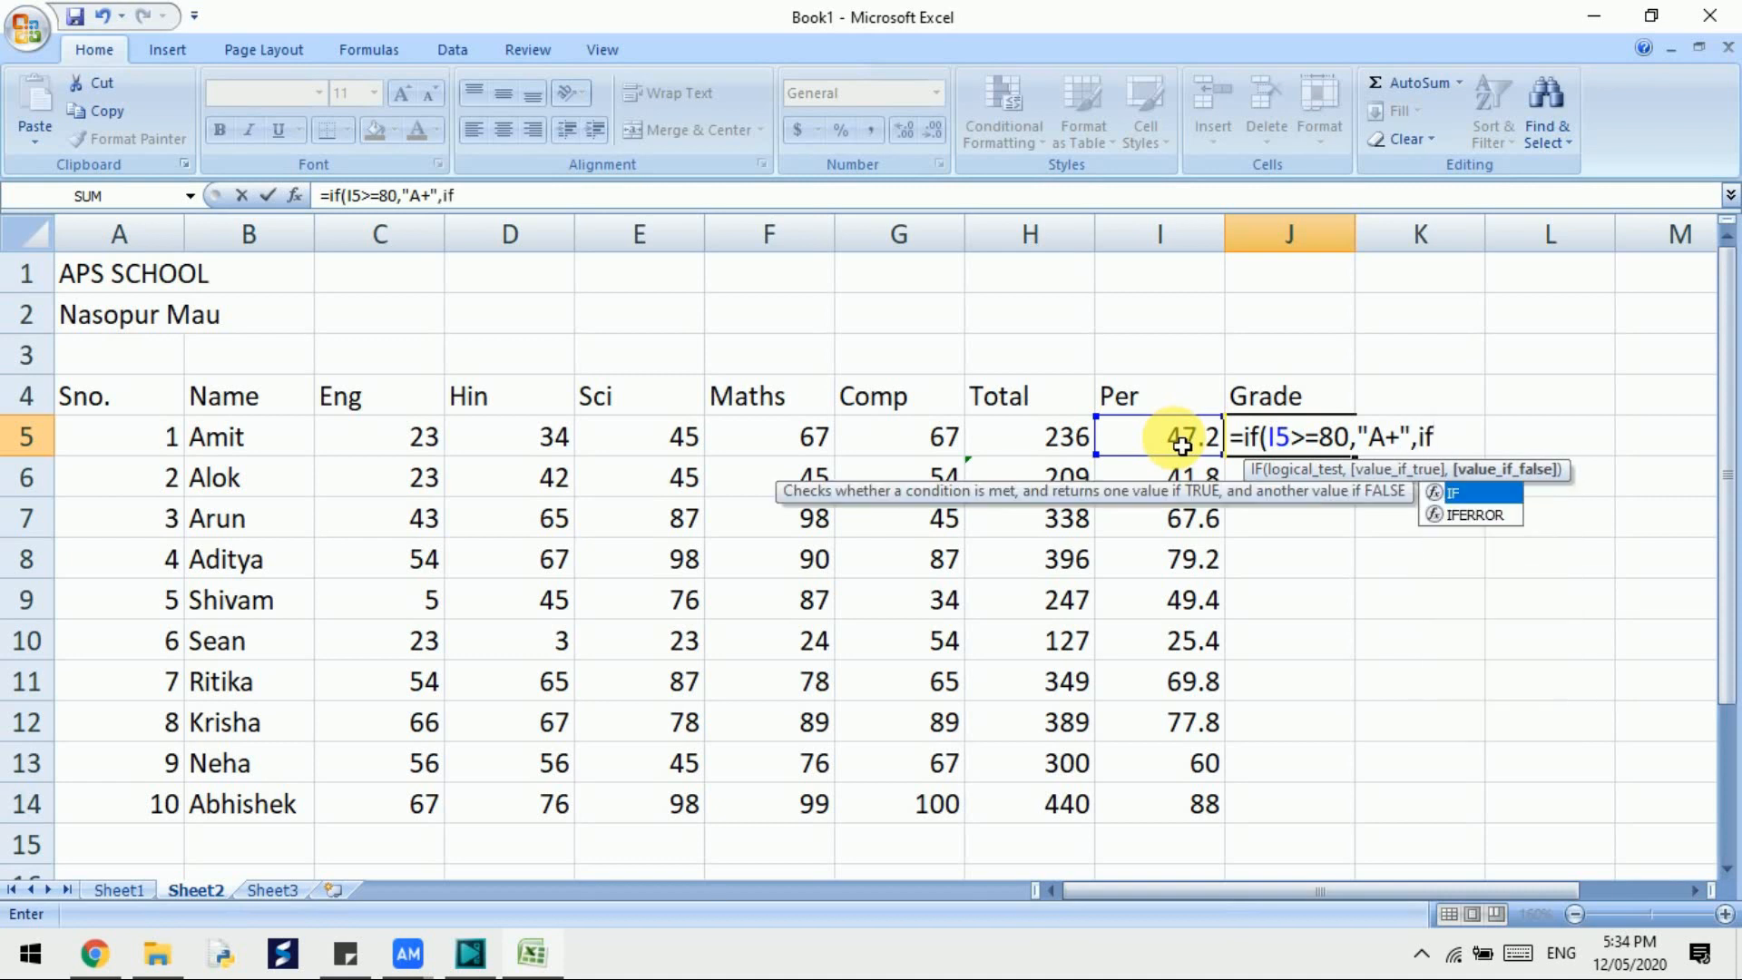
type("(")
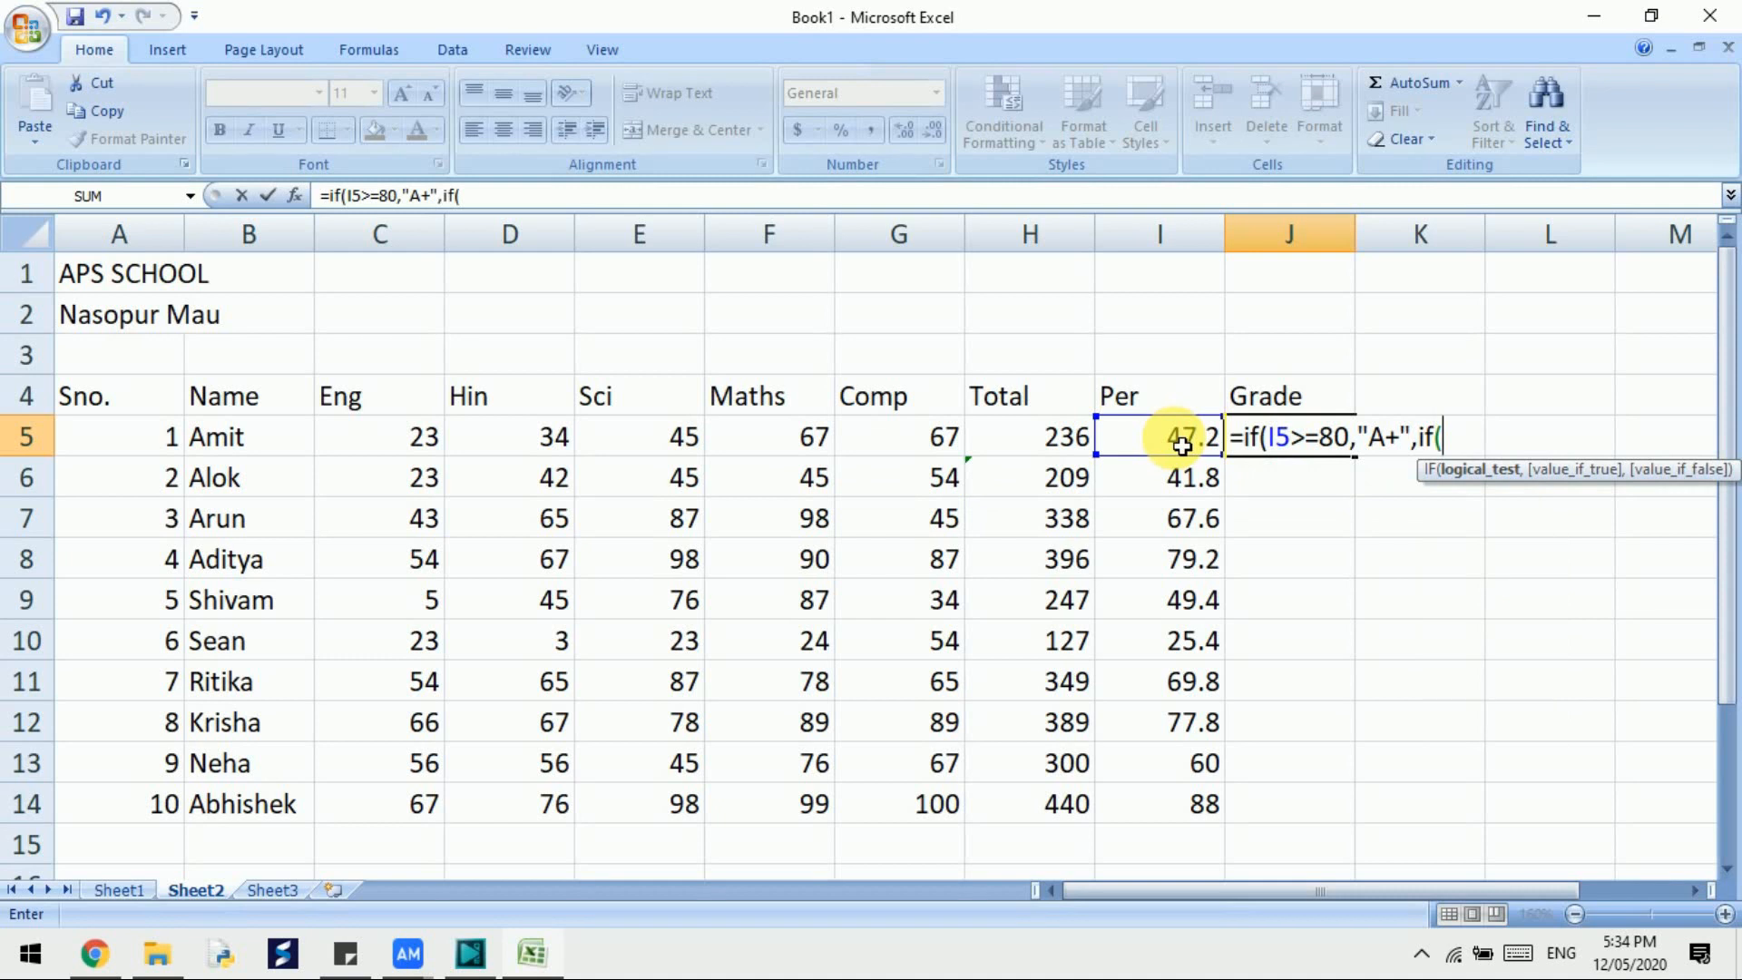
type("i5>70")
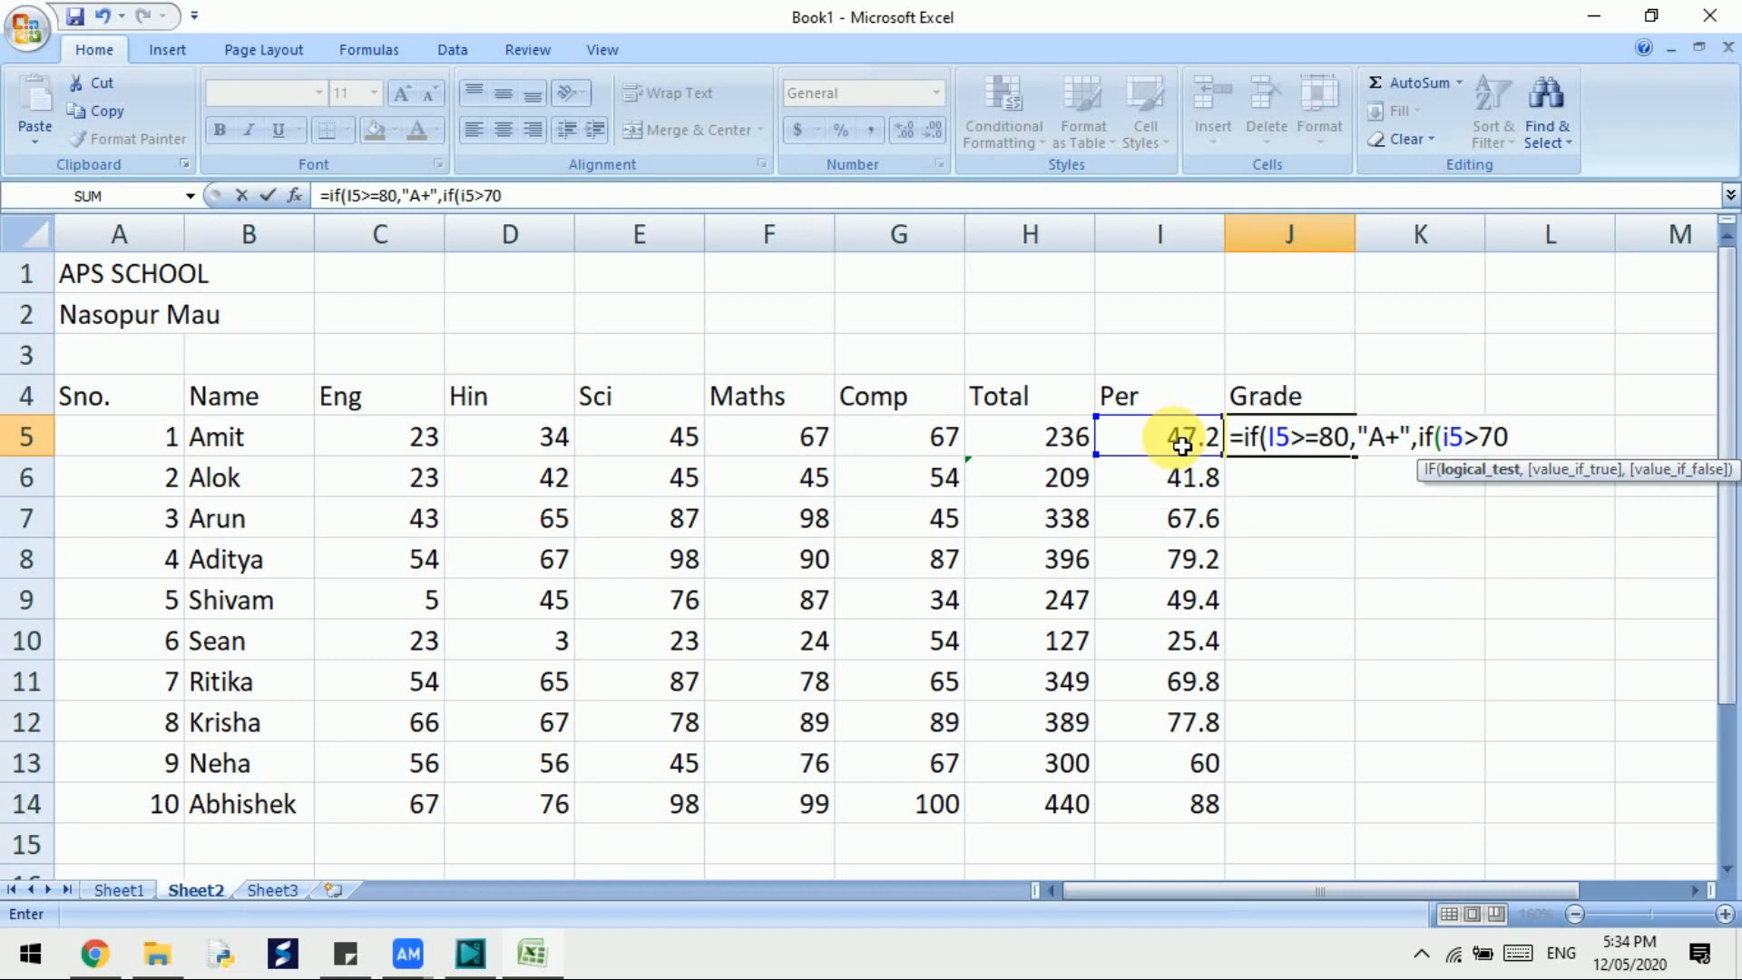
type(",")
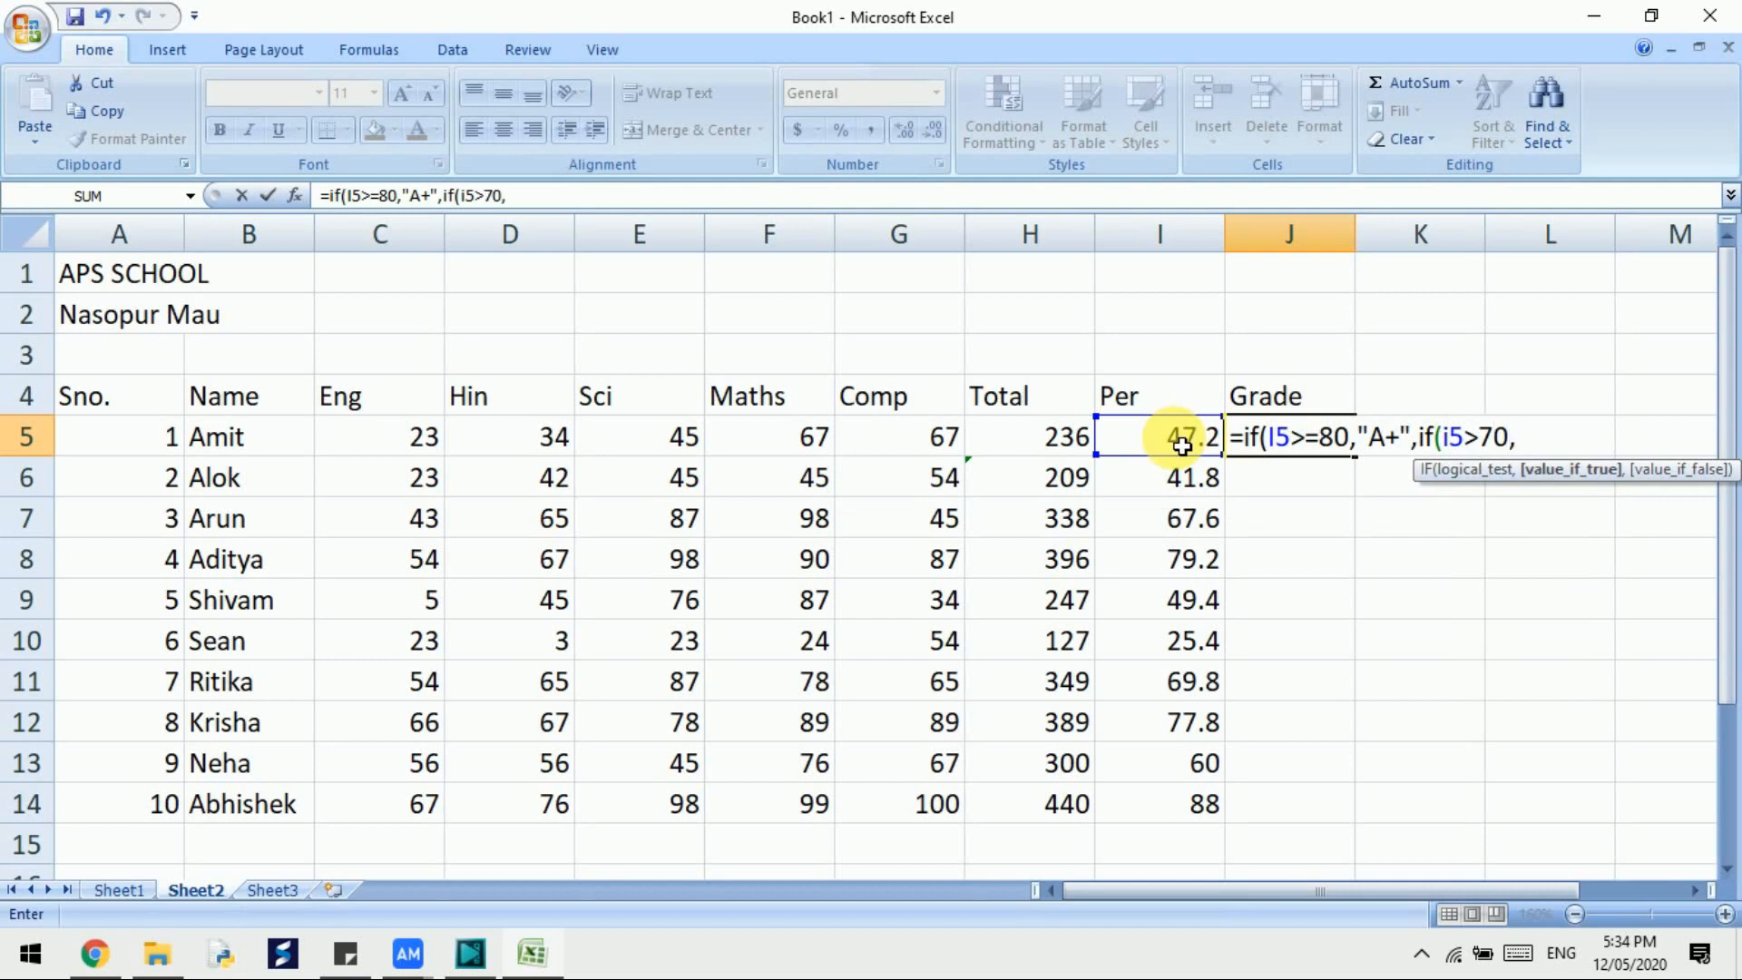
type("\"A\",if")
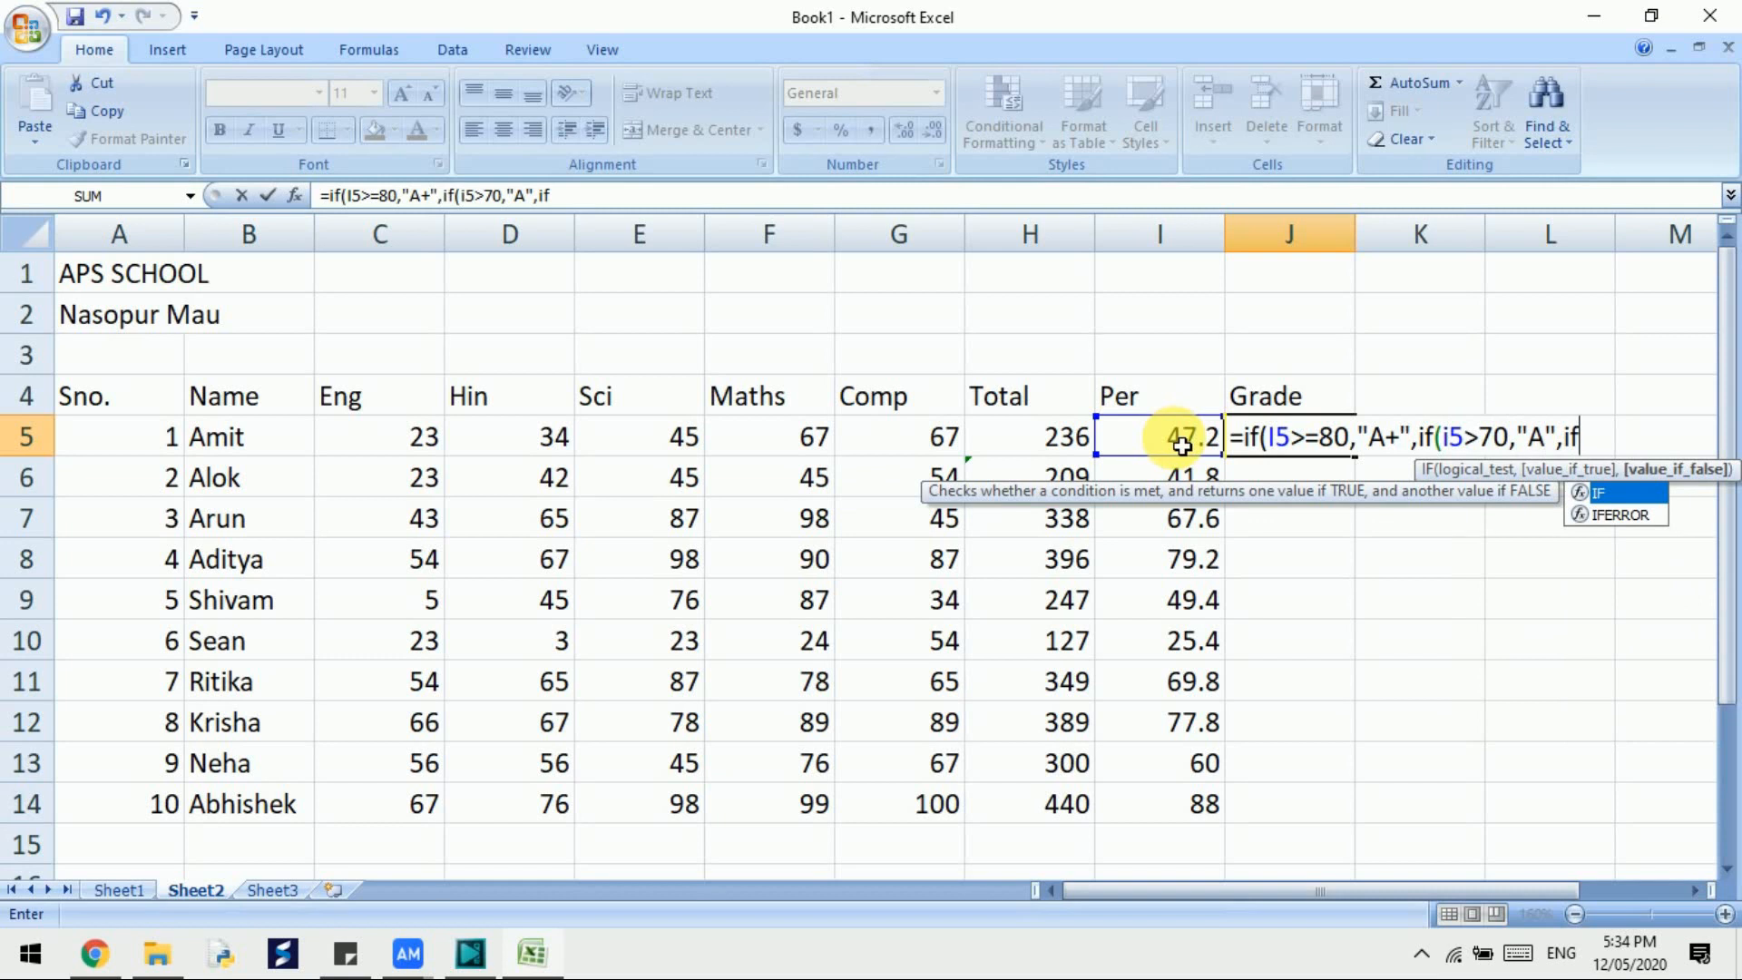
type("(")
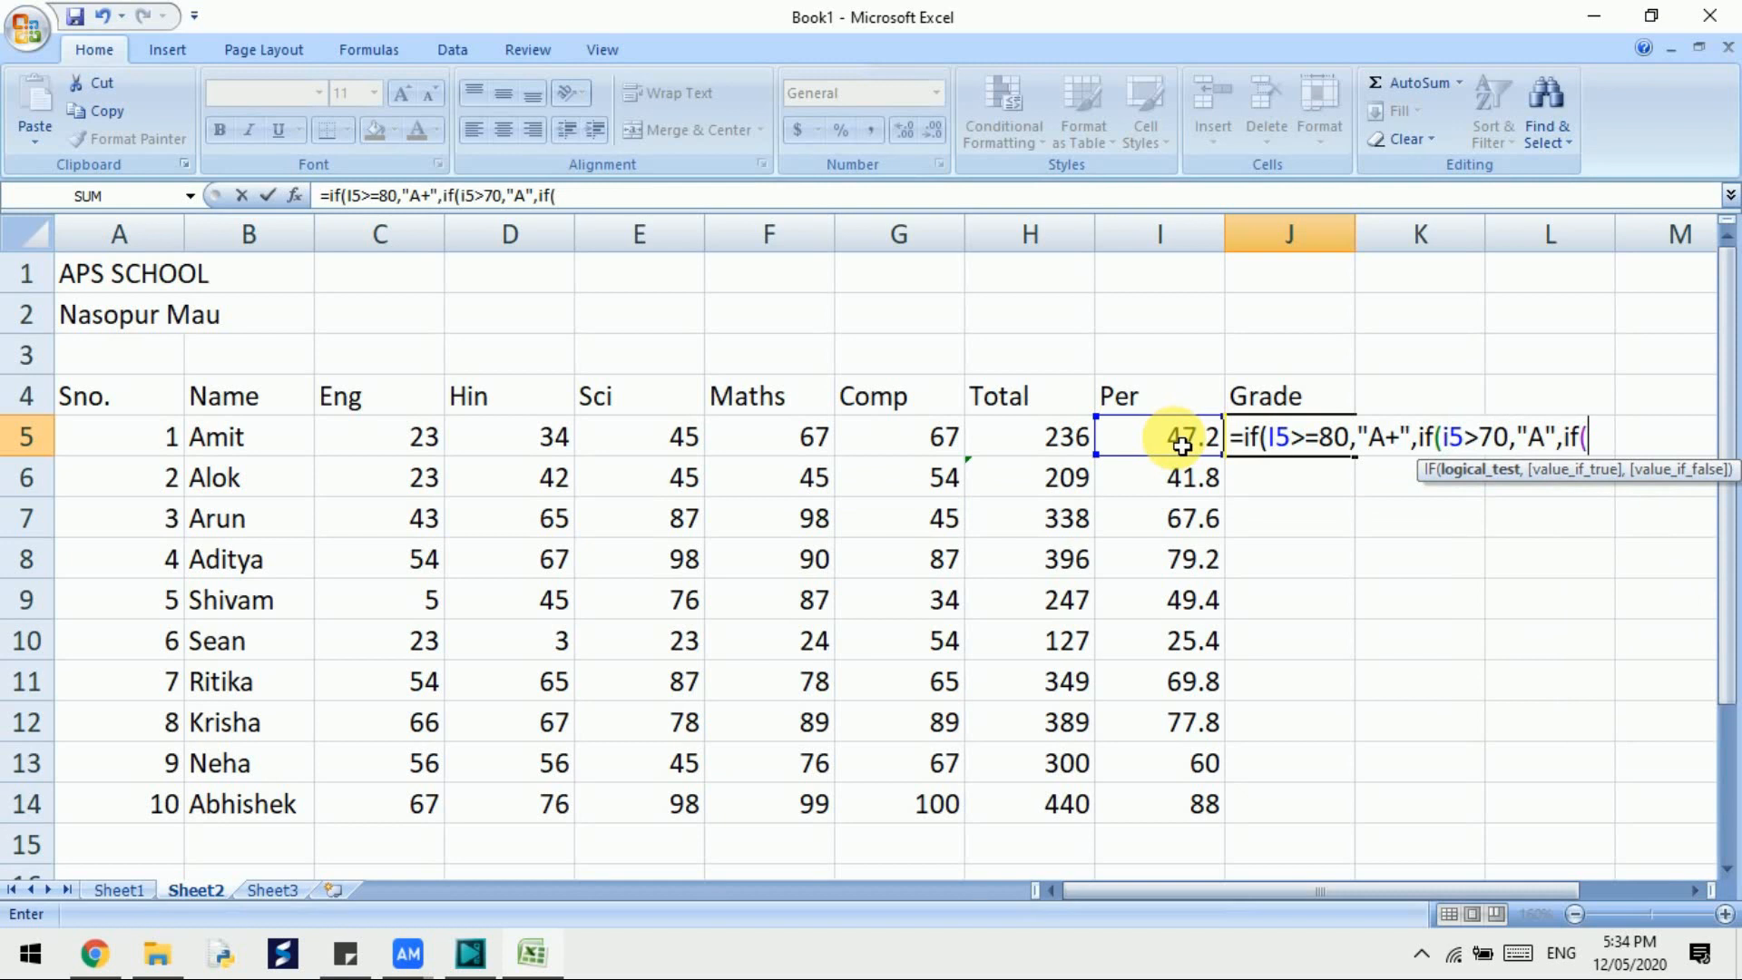
type("i5>60")
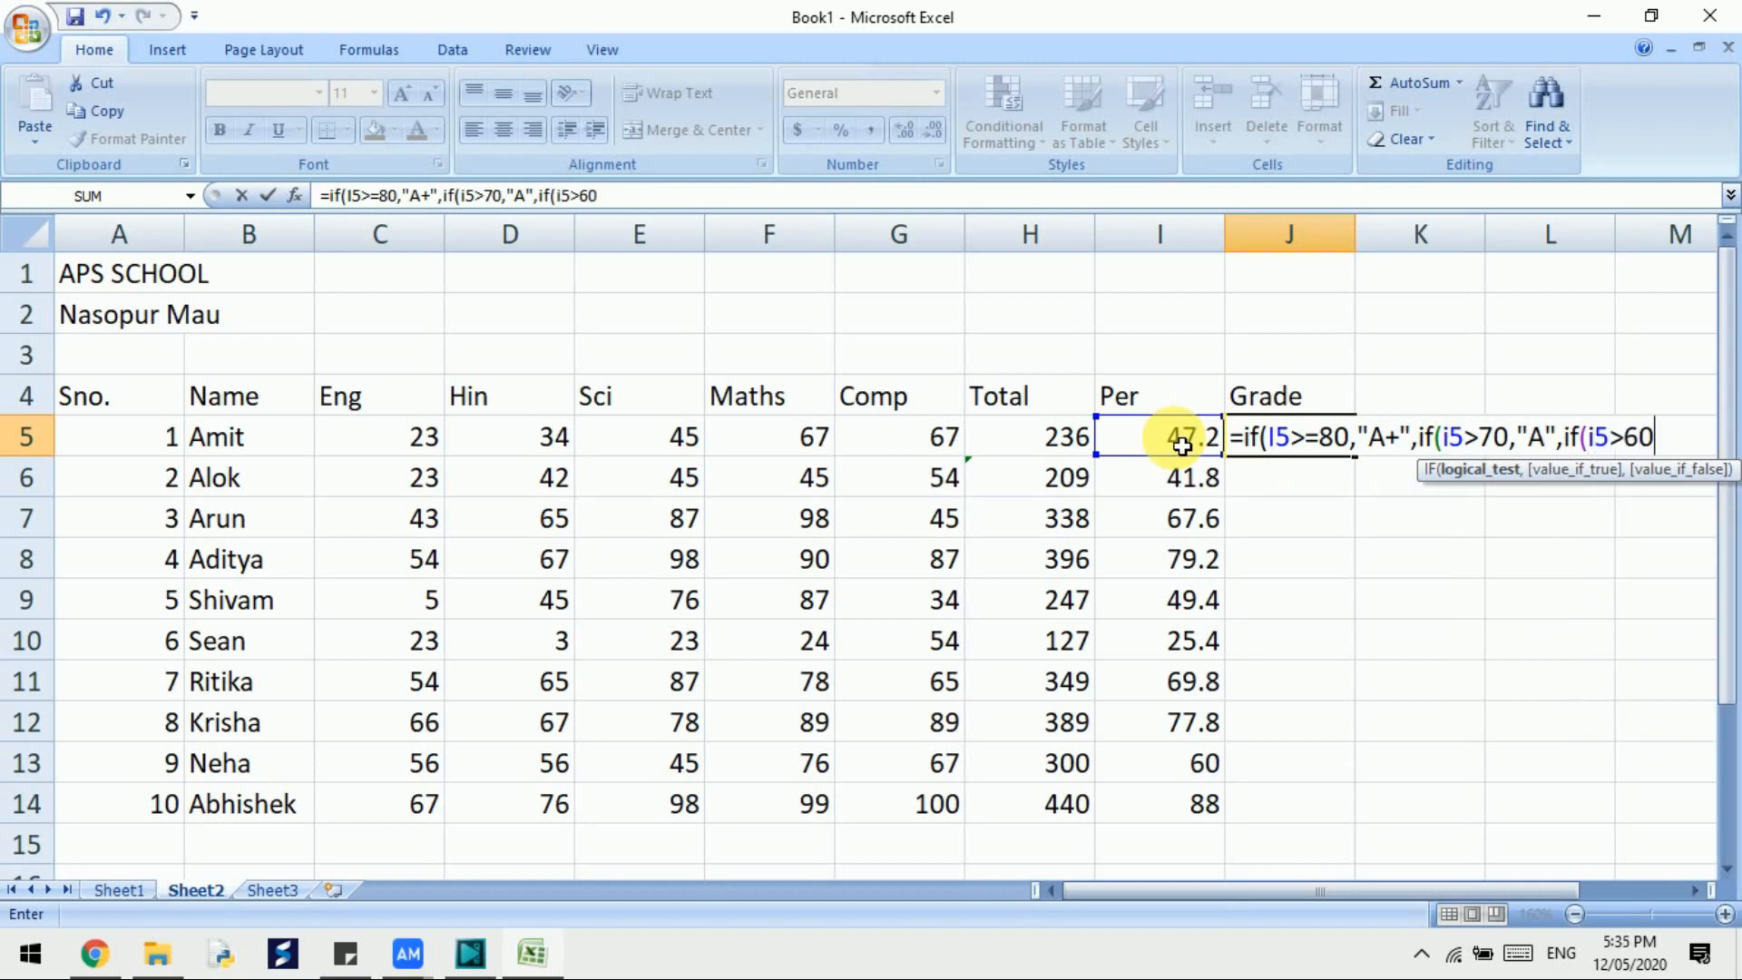
type(",\"")
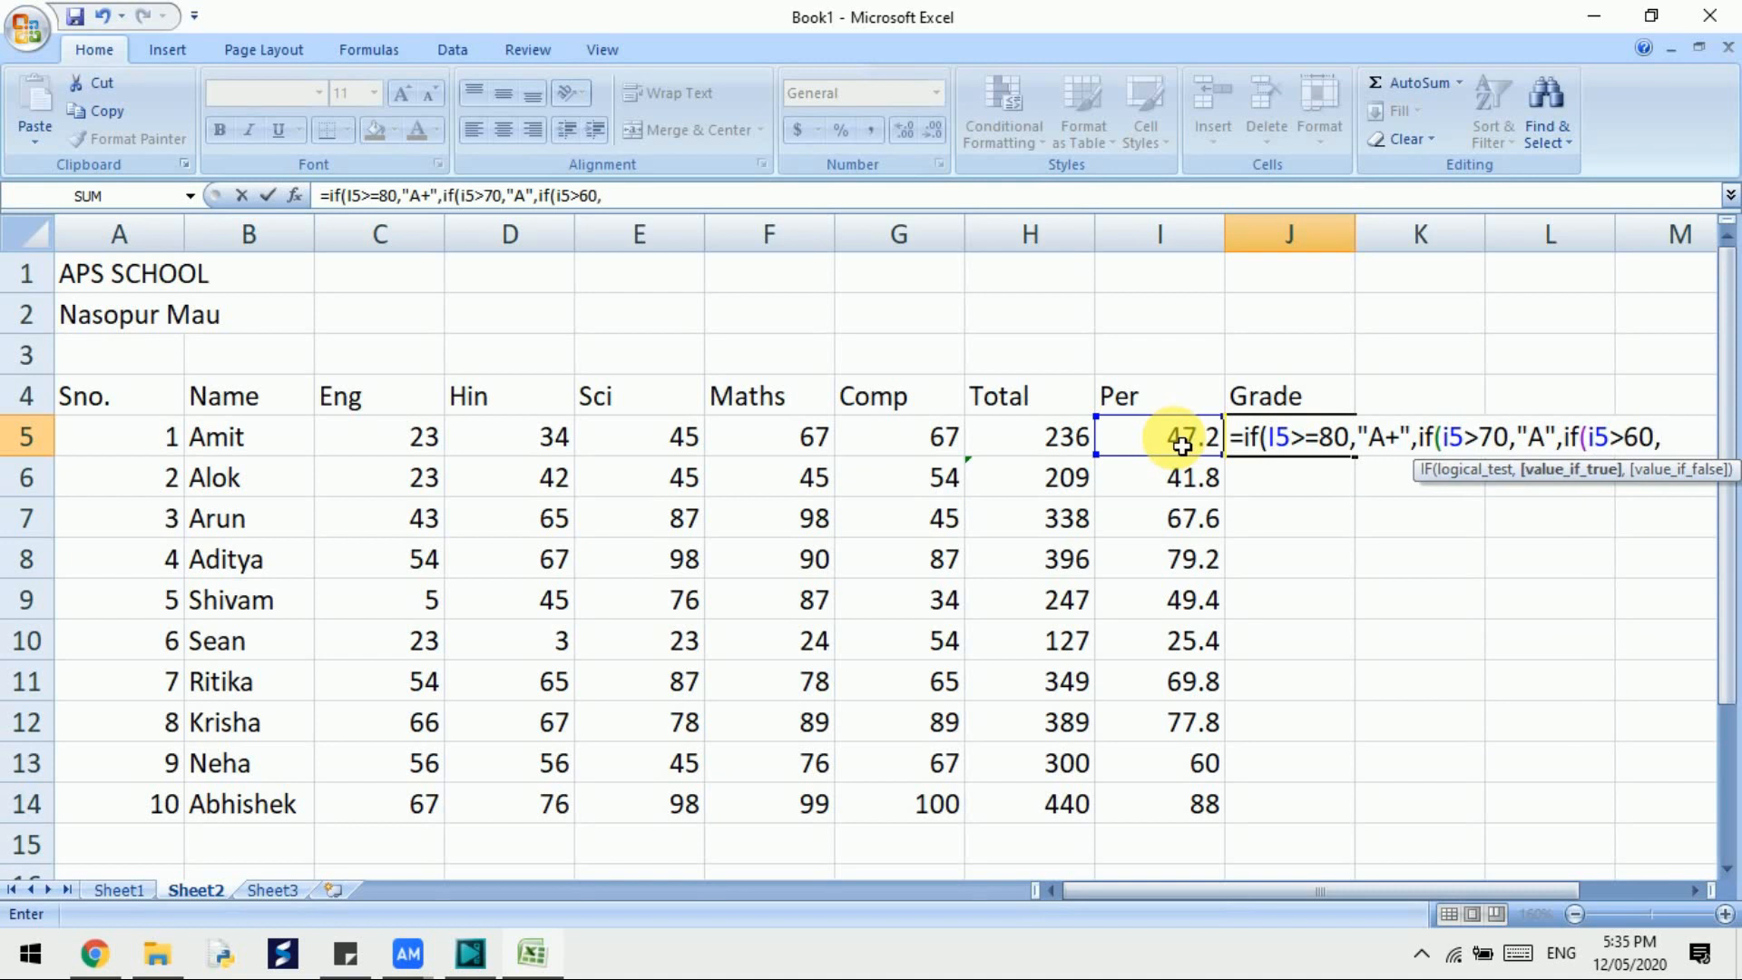
type("B\",")
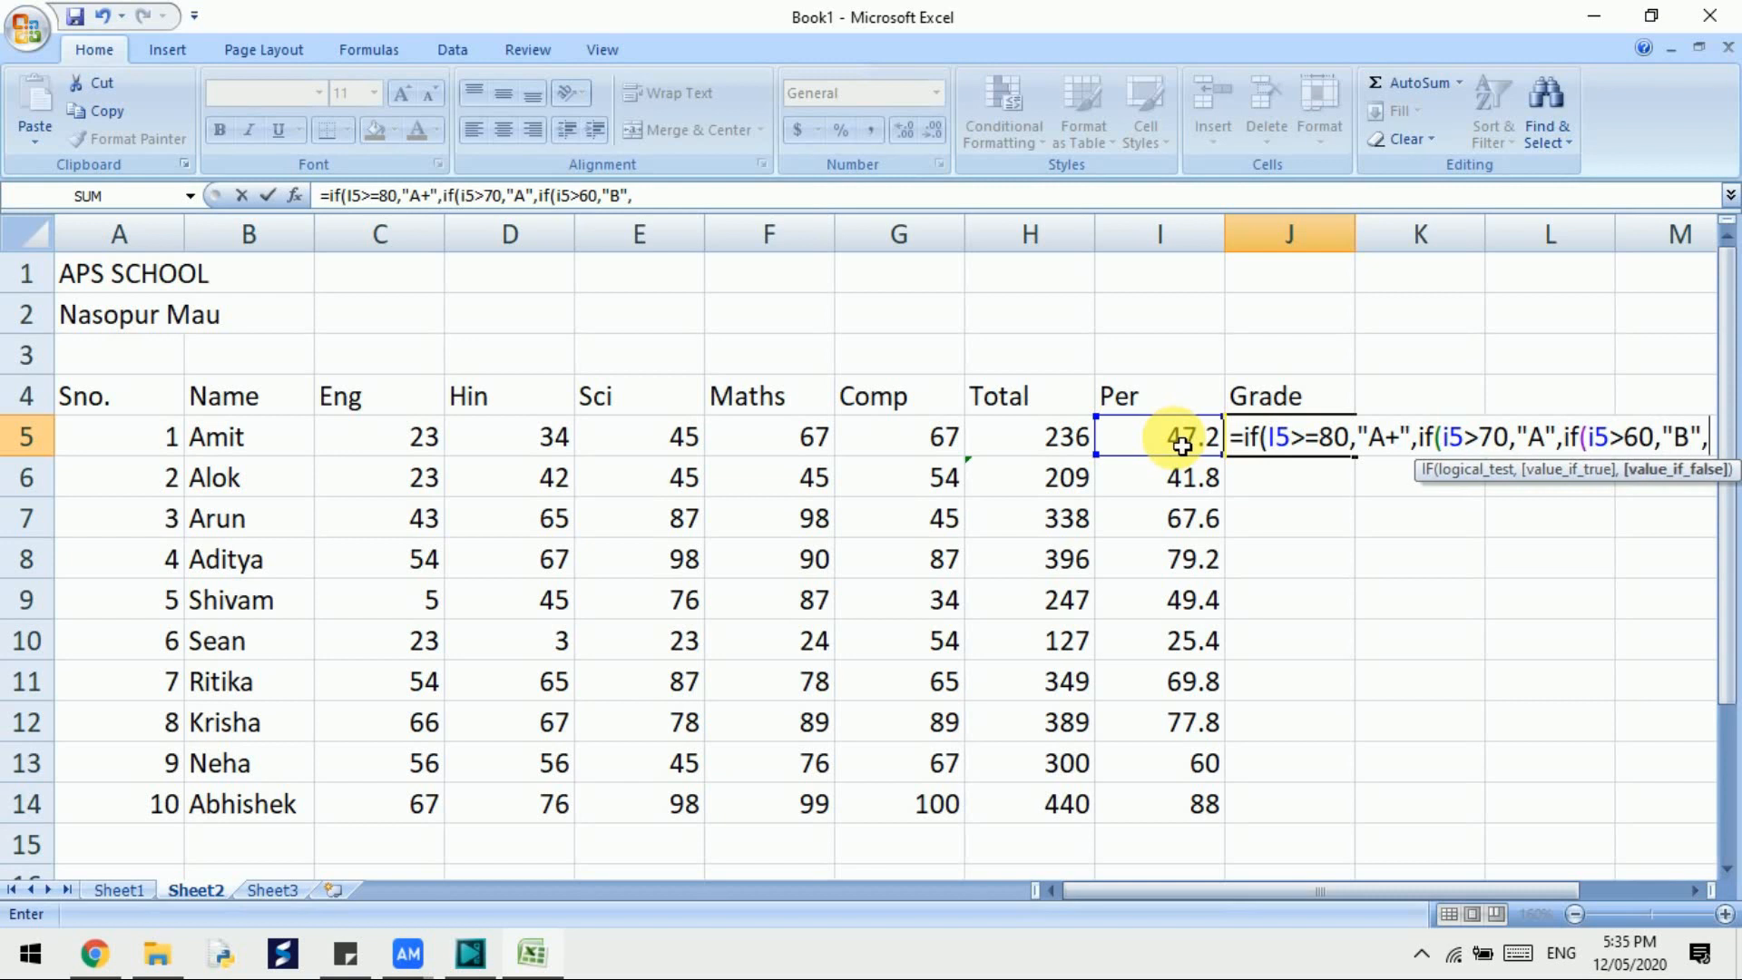
Add nested IF tests to the J5 formula returning "C" when i5>50 and "D" when i5>40
type("if")
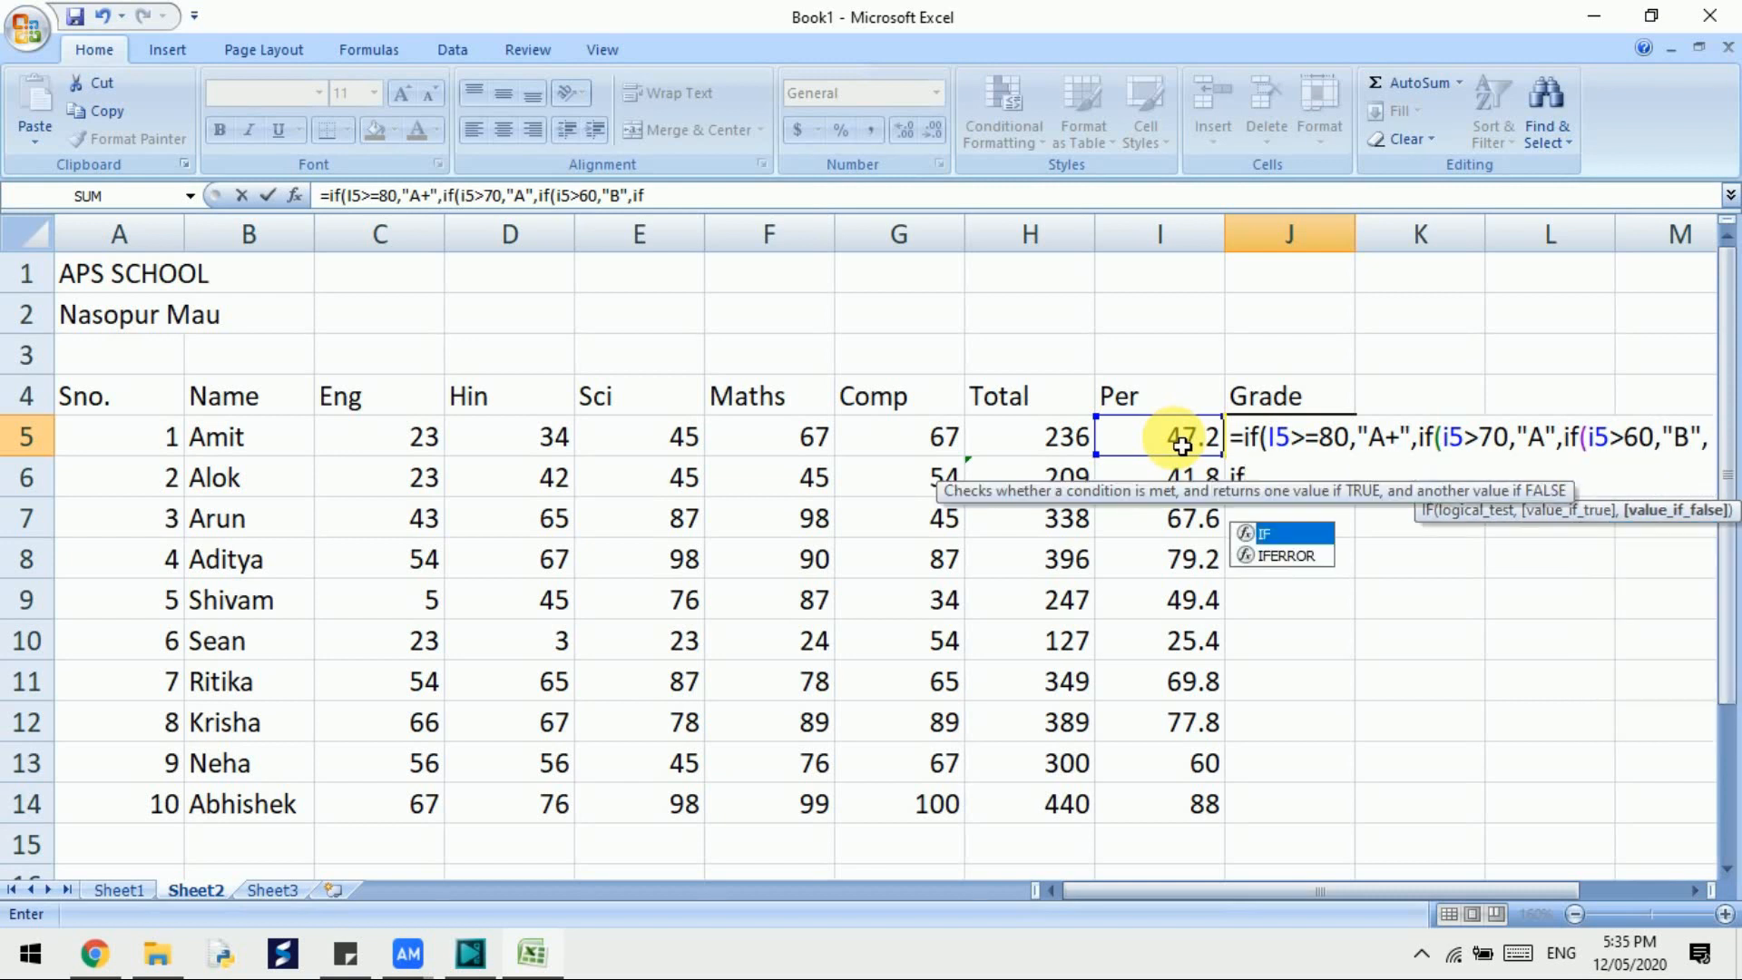
type("(")
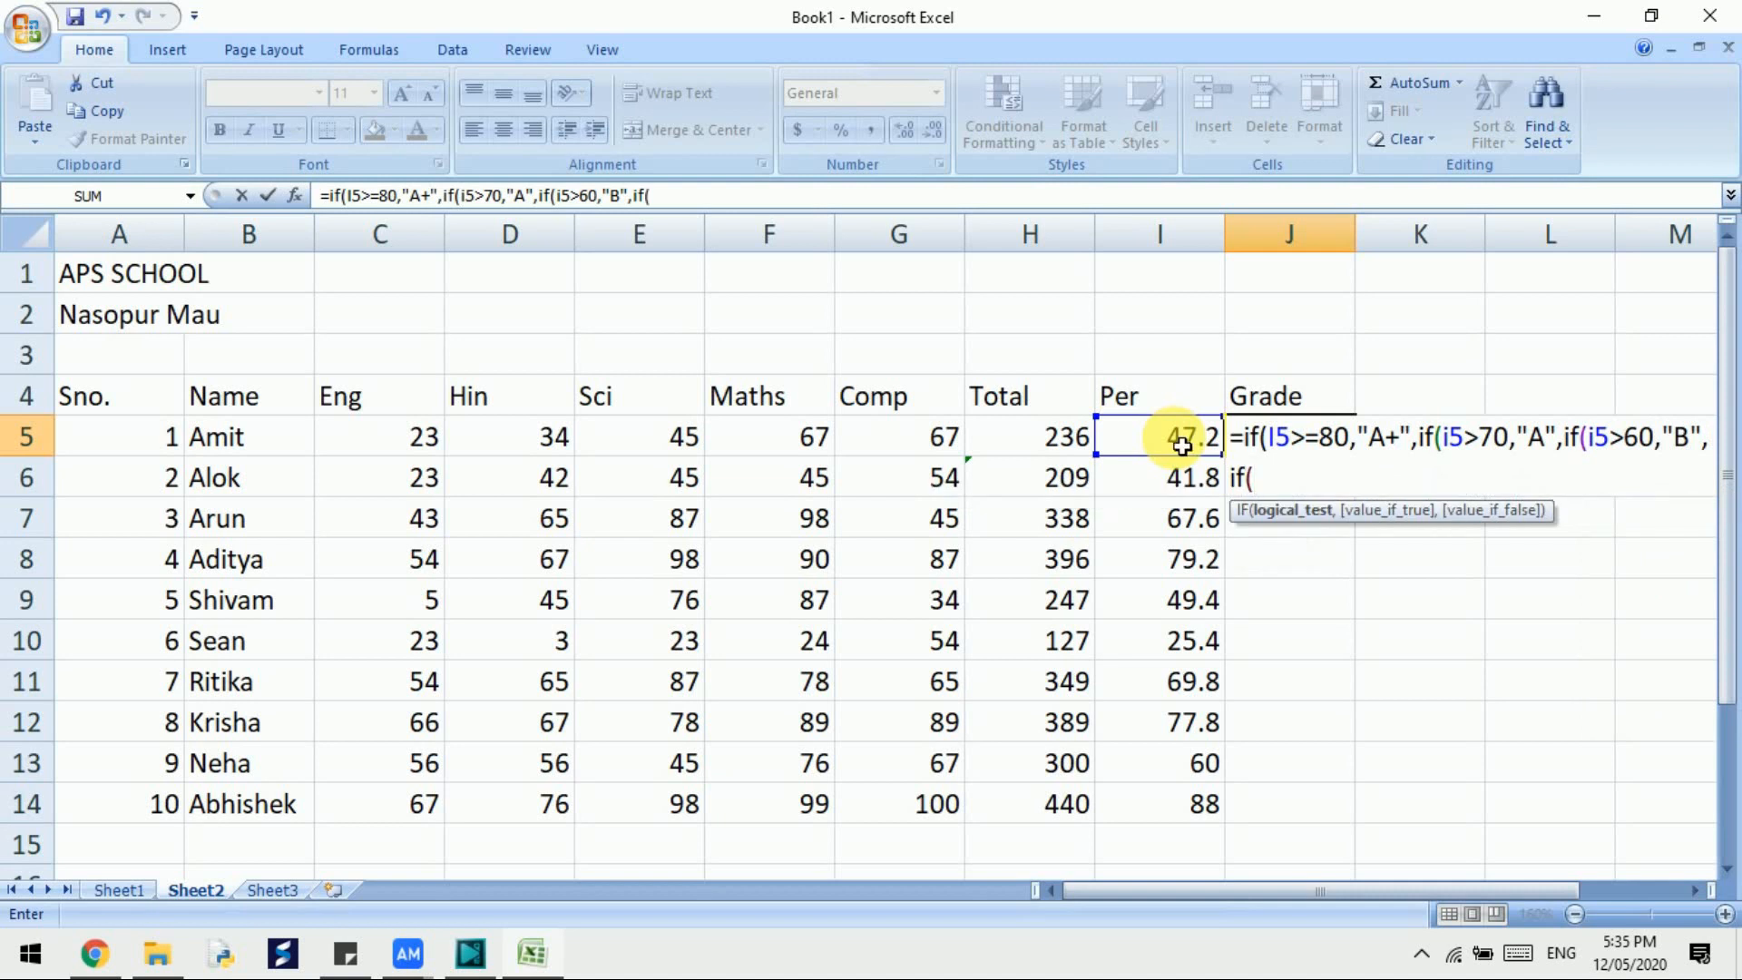
type("i5>50,\"")
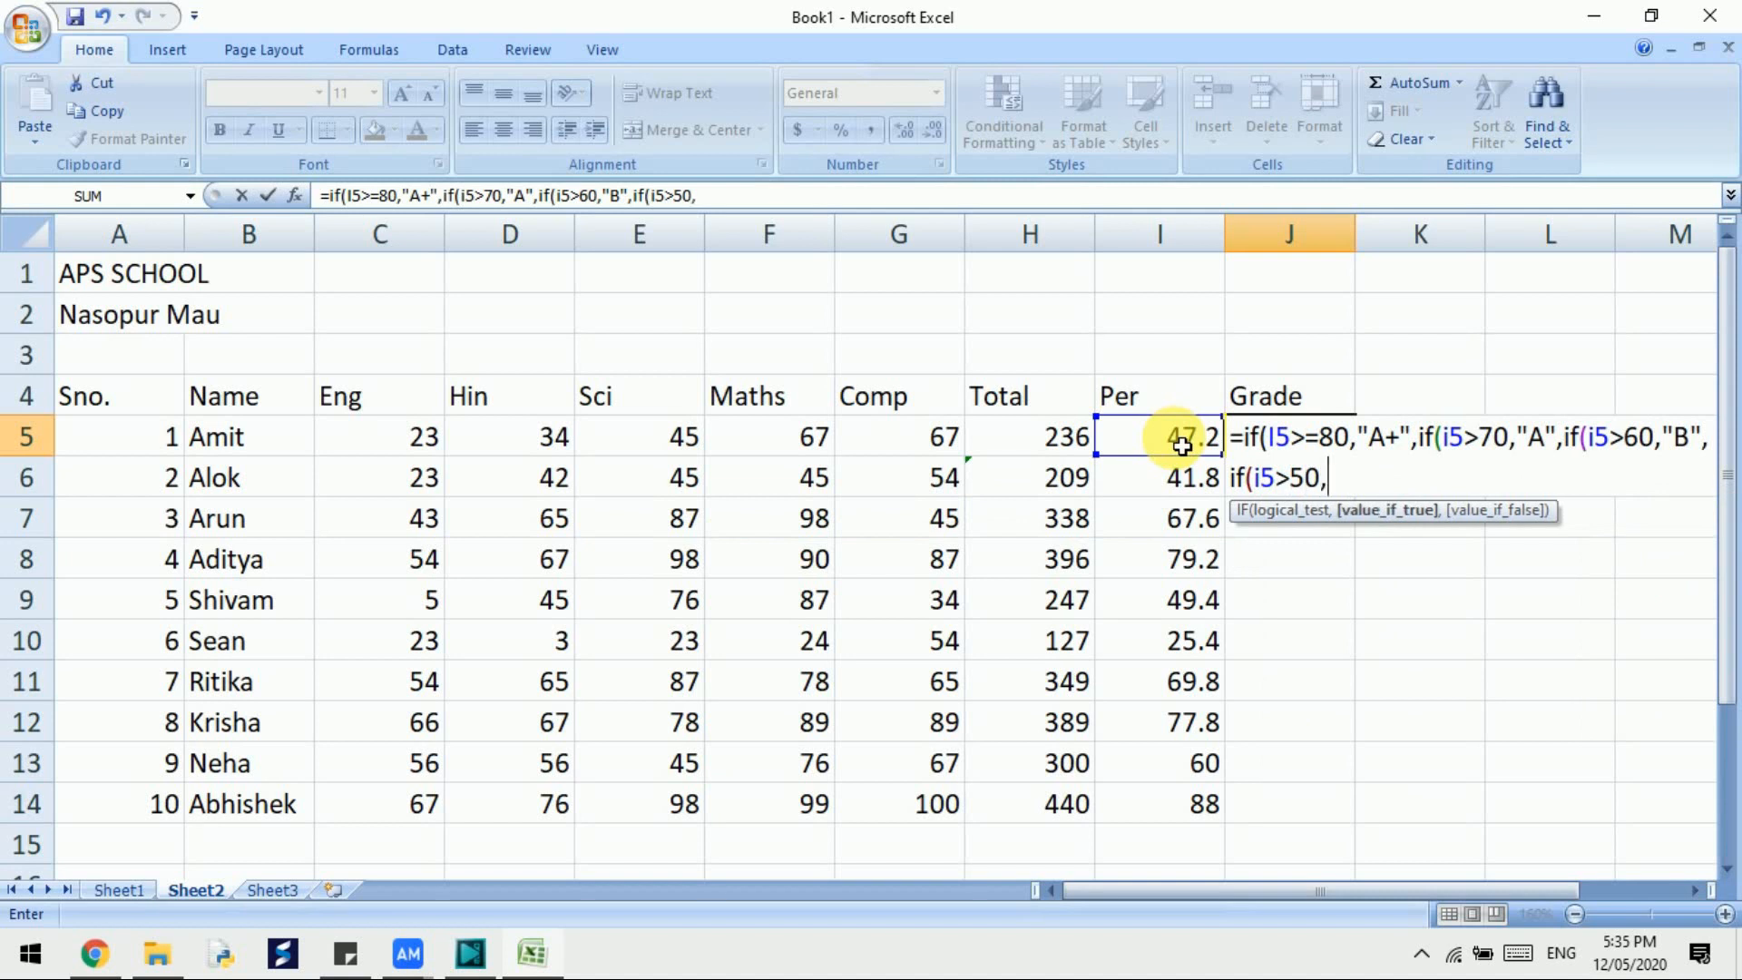
type("C\",")
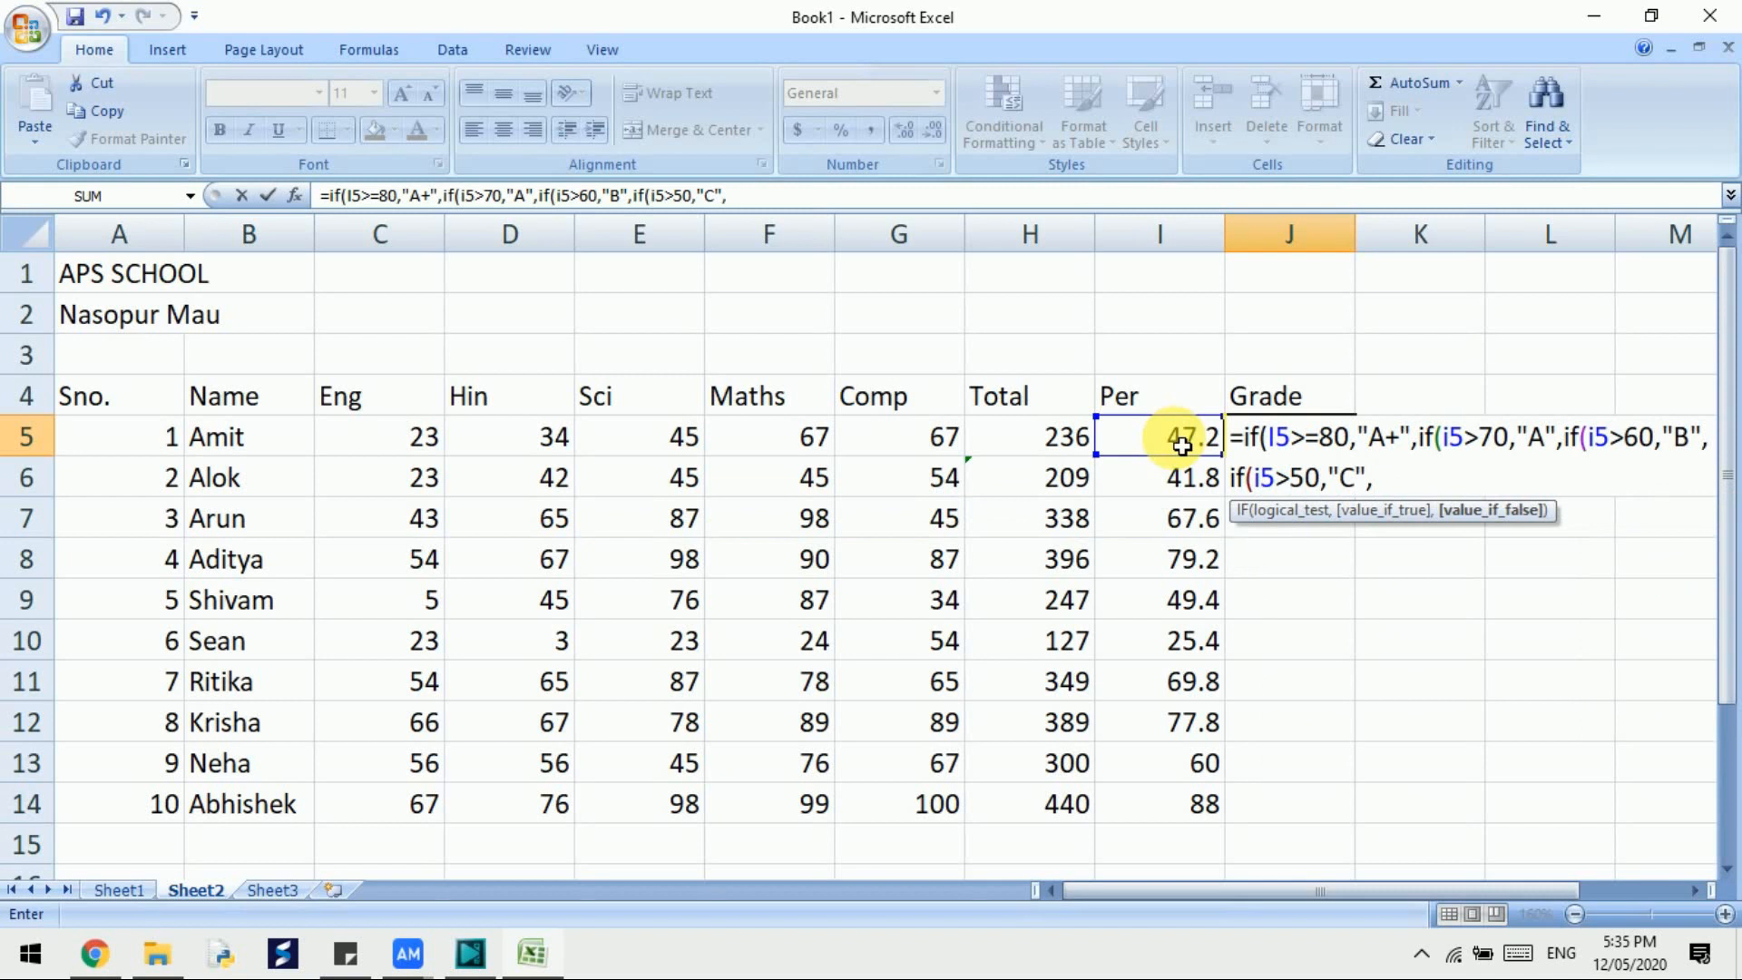
type("if")
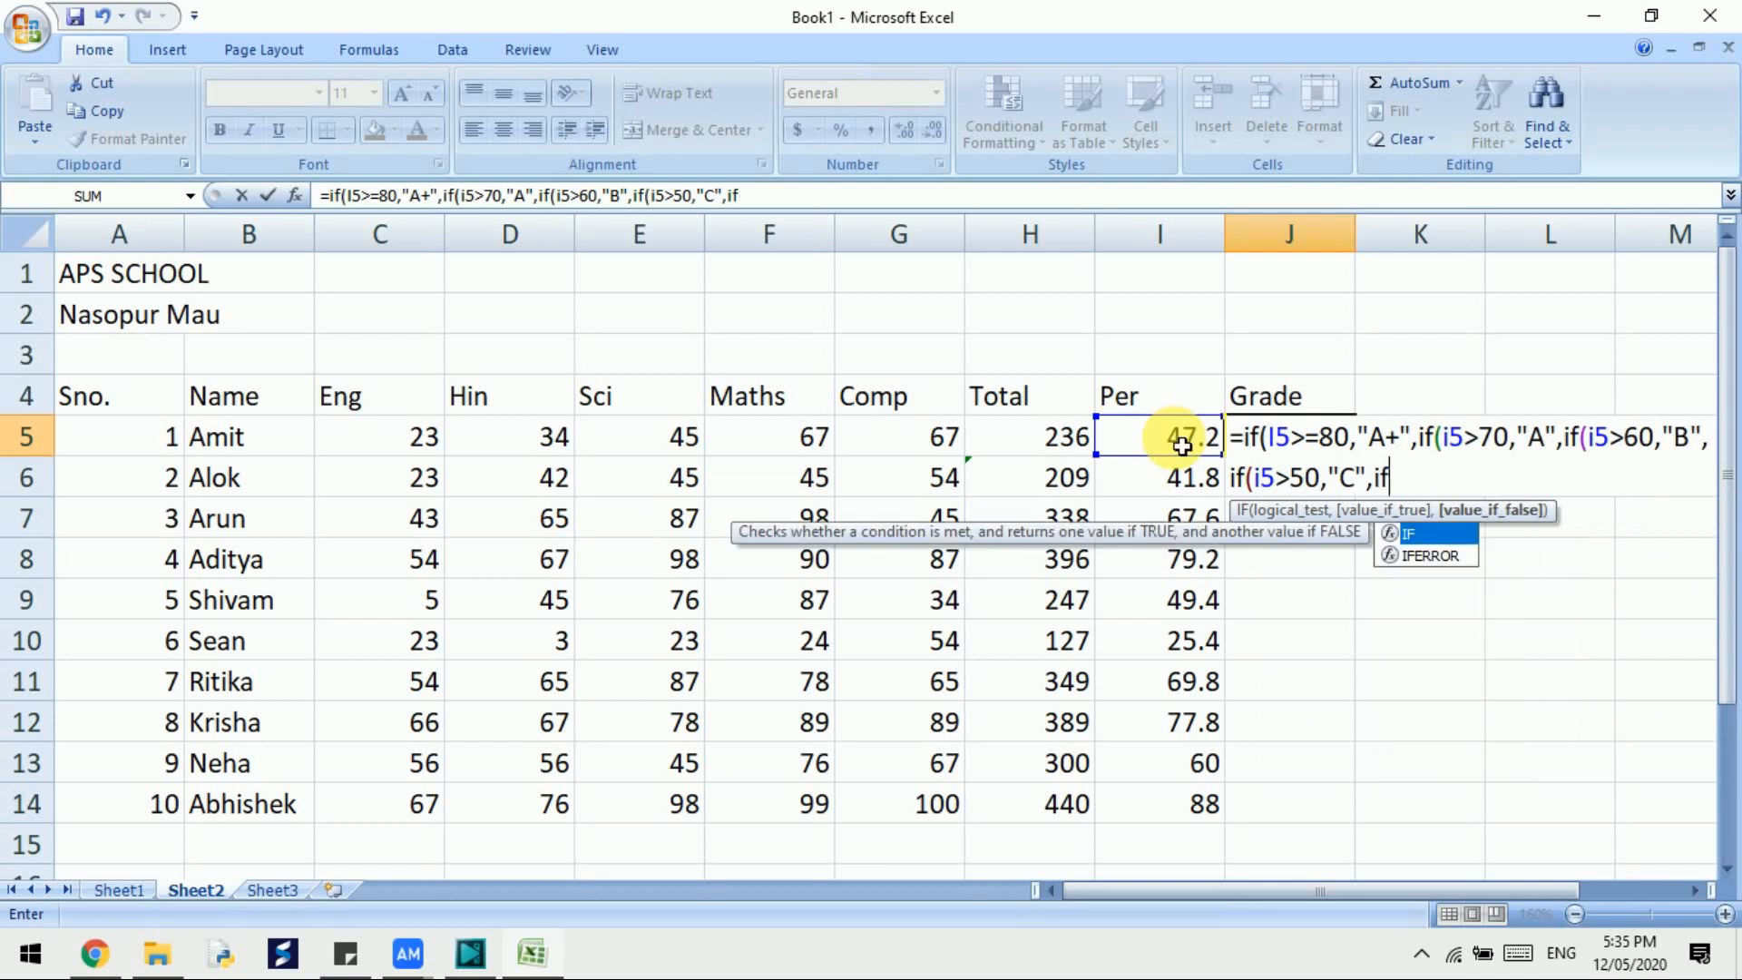
type("(")
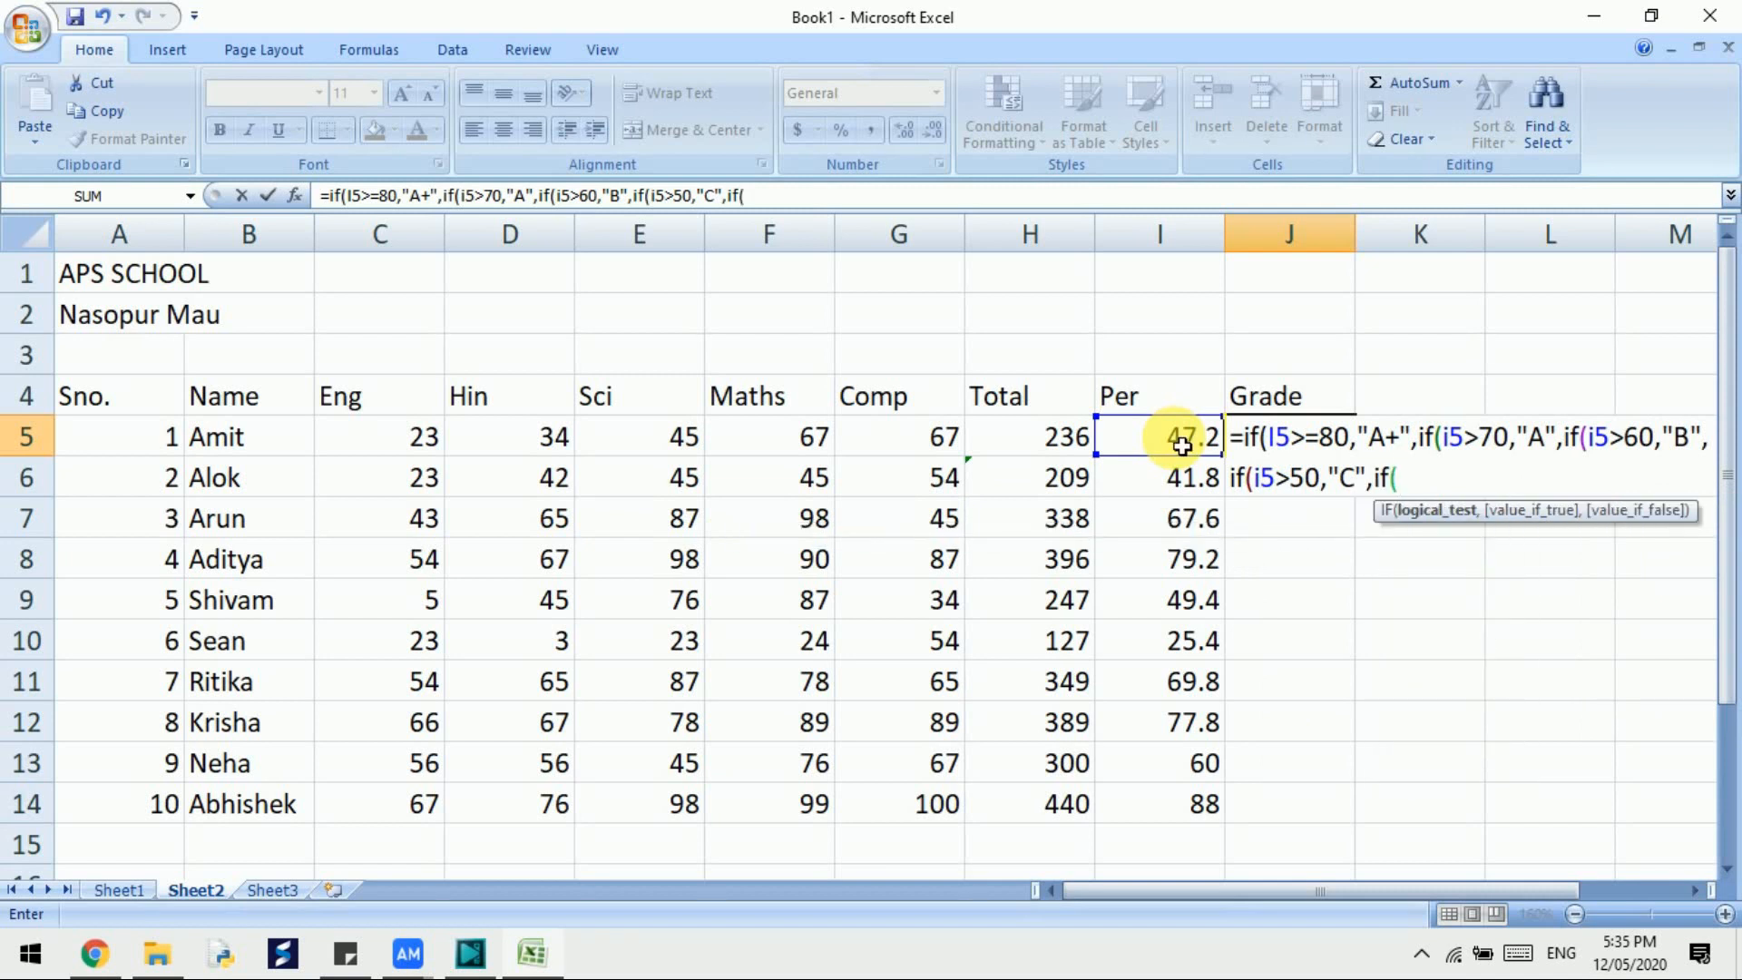
type("i5>40,\"D\"")
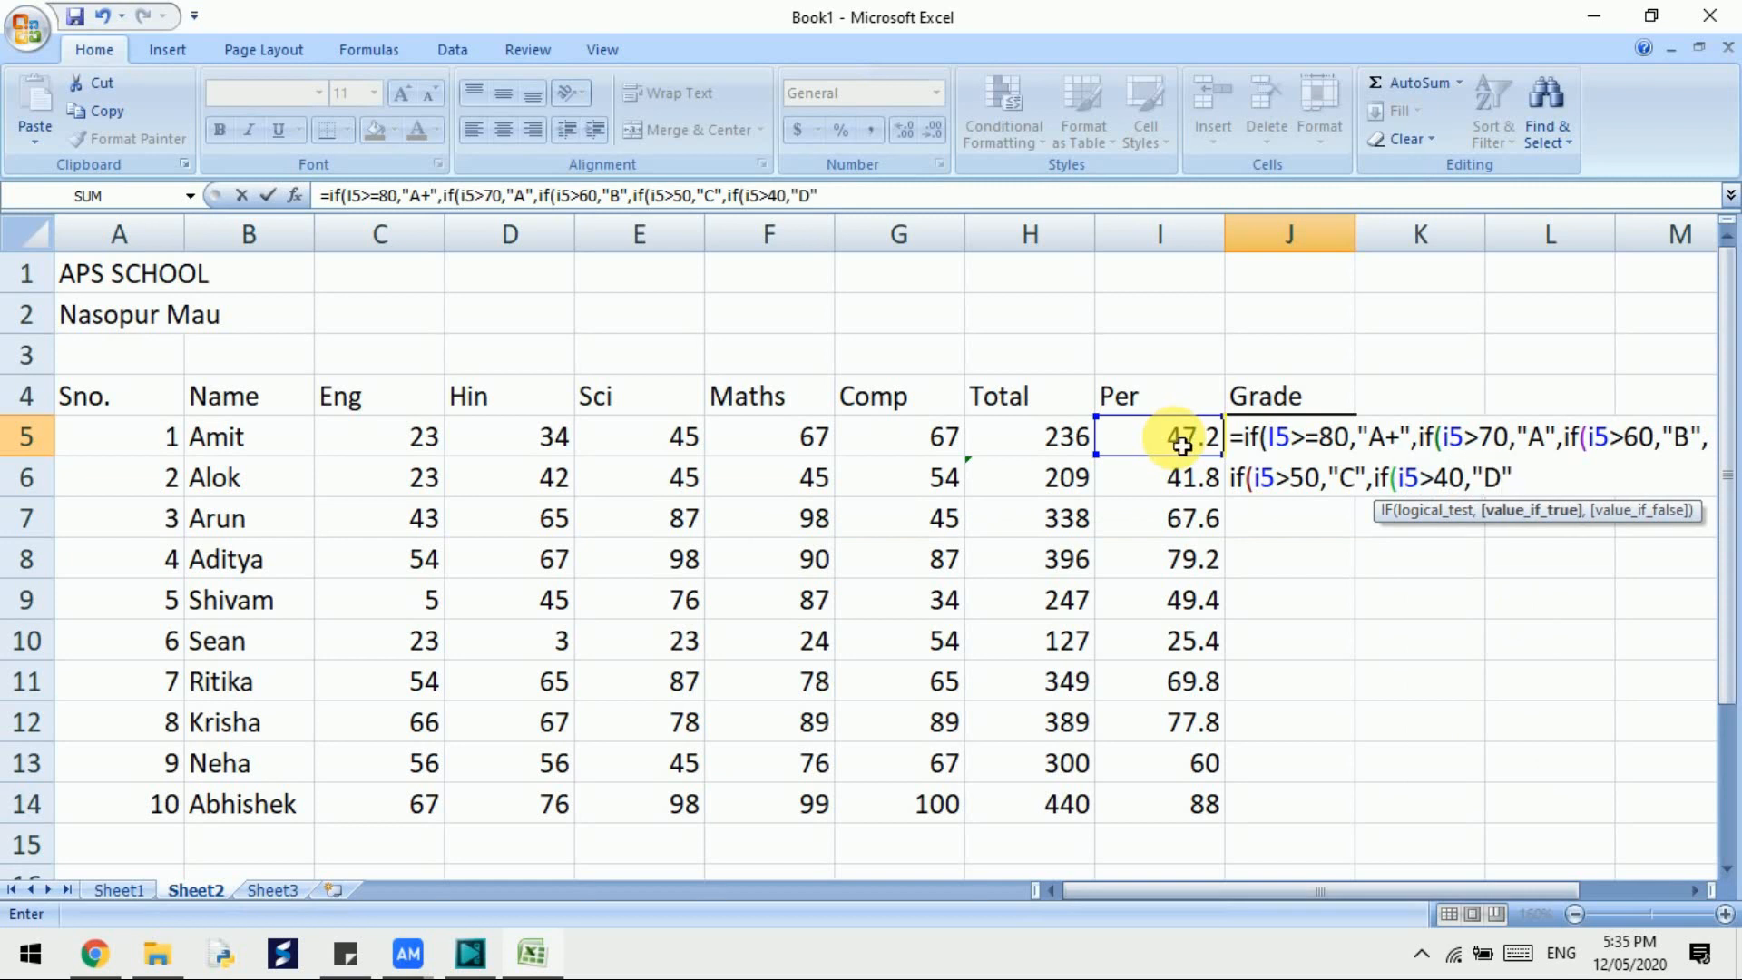
Finish the J5 grade formula with an IF test returning "Fail" when i5<40, close all six parentheses and enter it
type(",i")
type("f(")
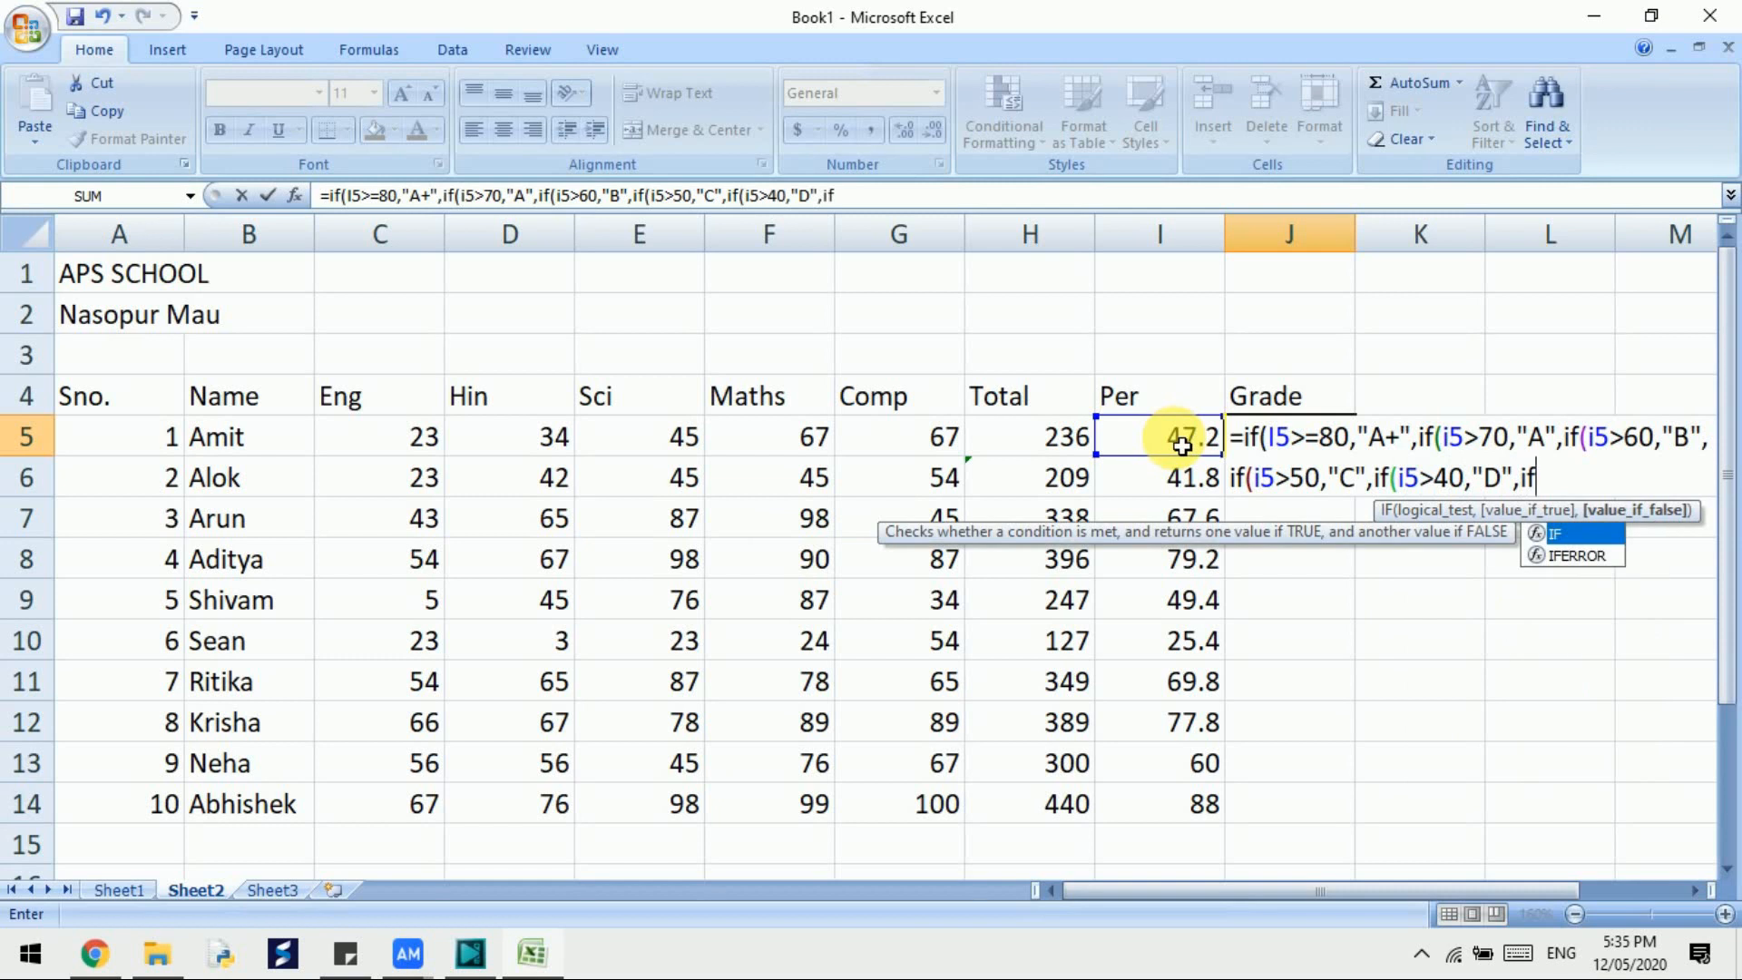
type("i")
key("BackSpace")
type("(i5")
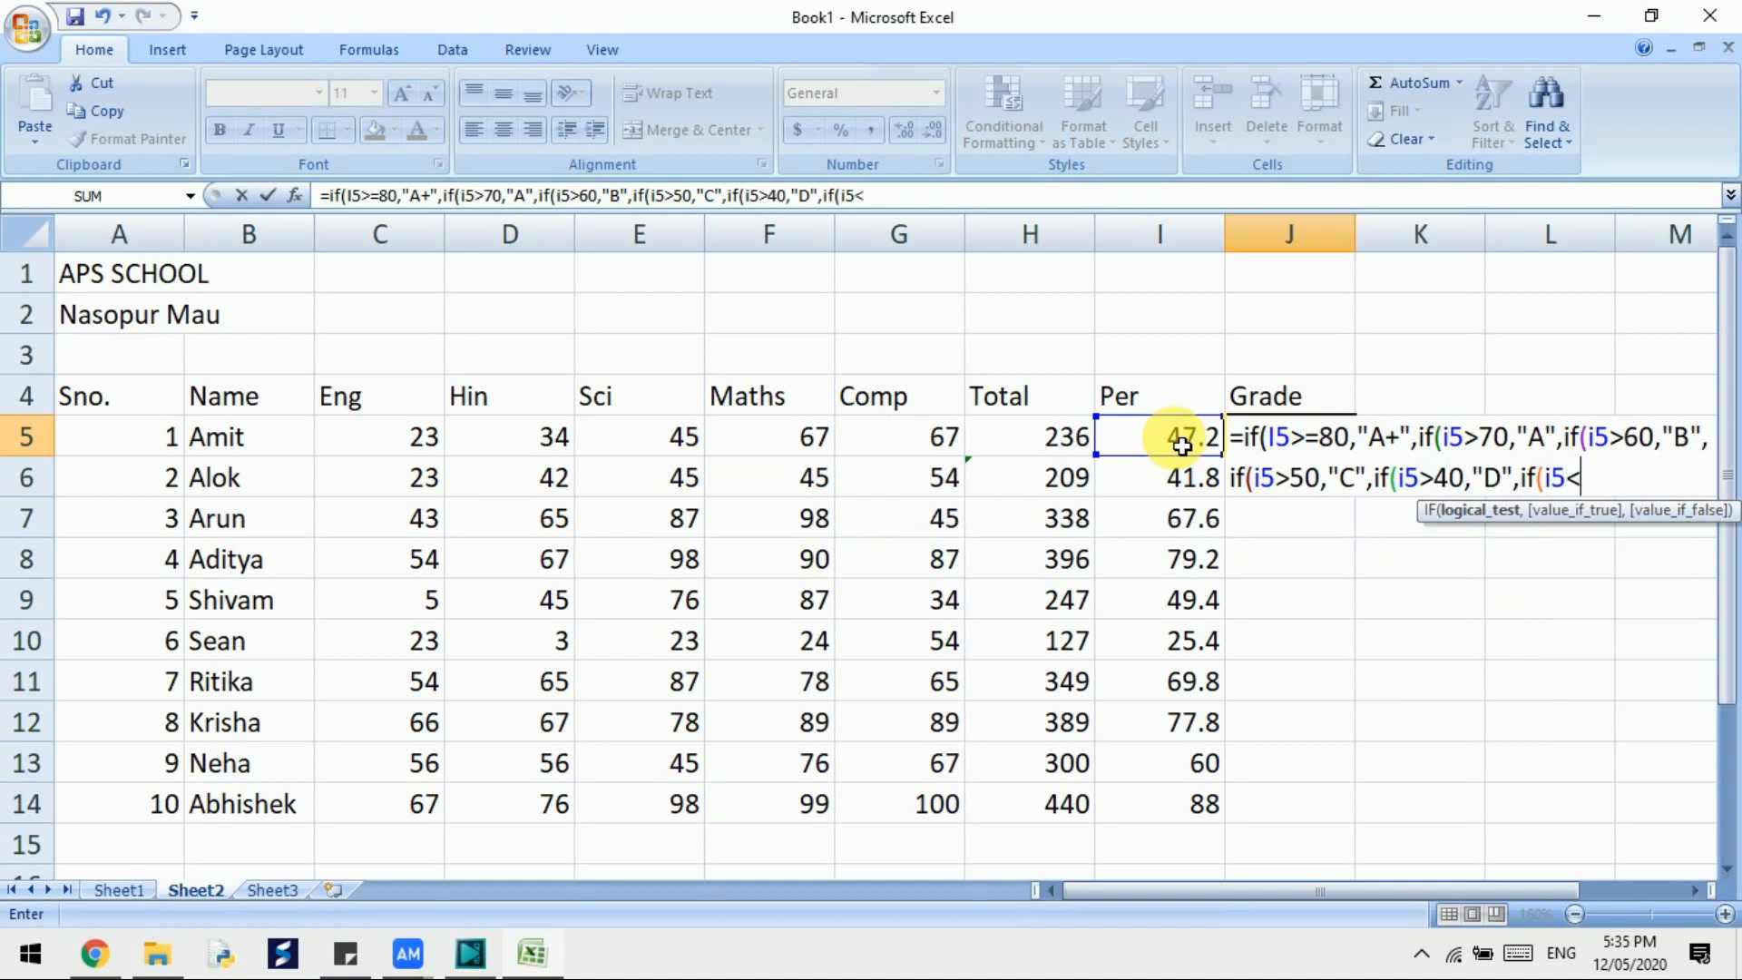
type("<40,\"Fail")
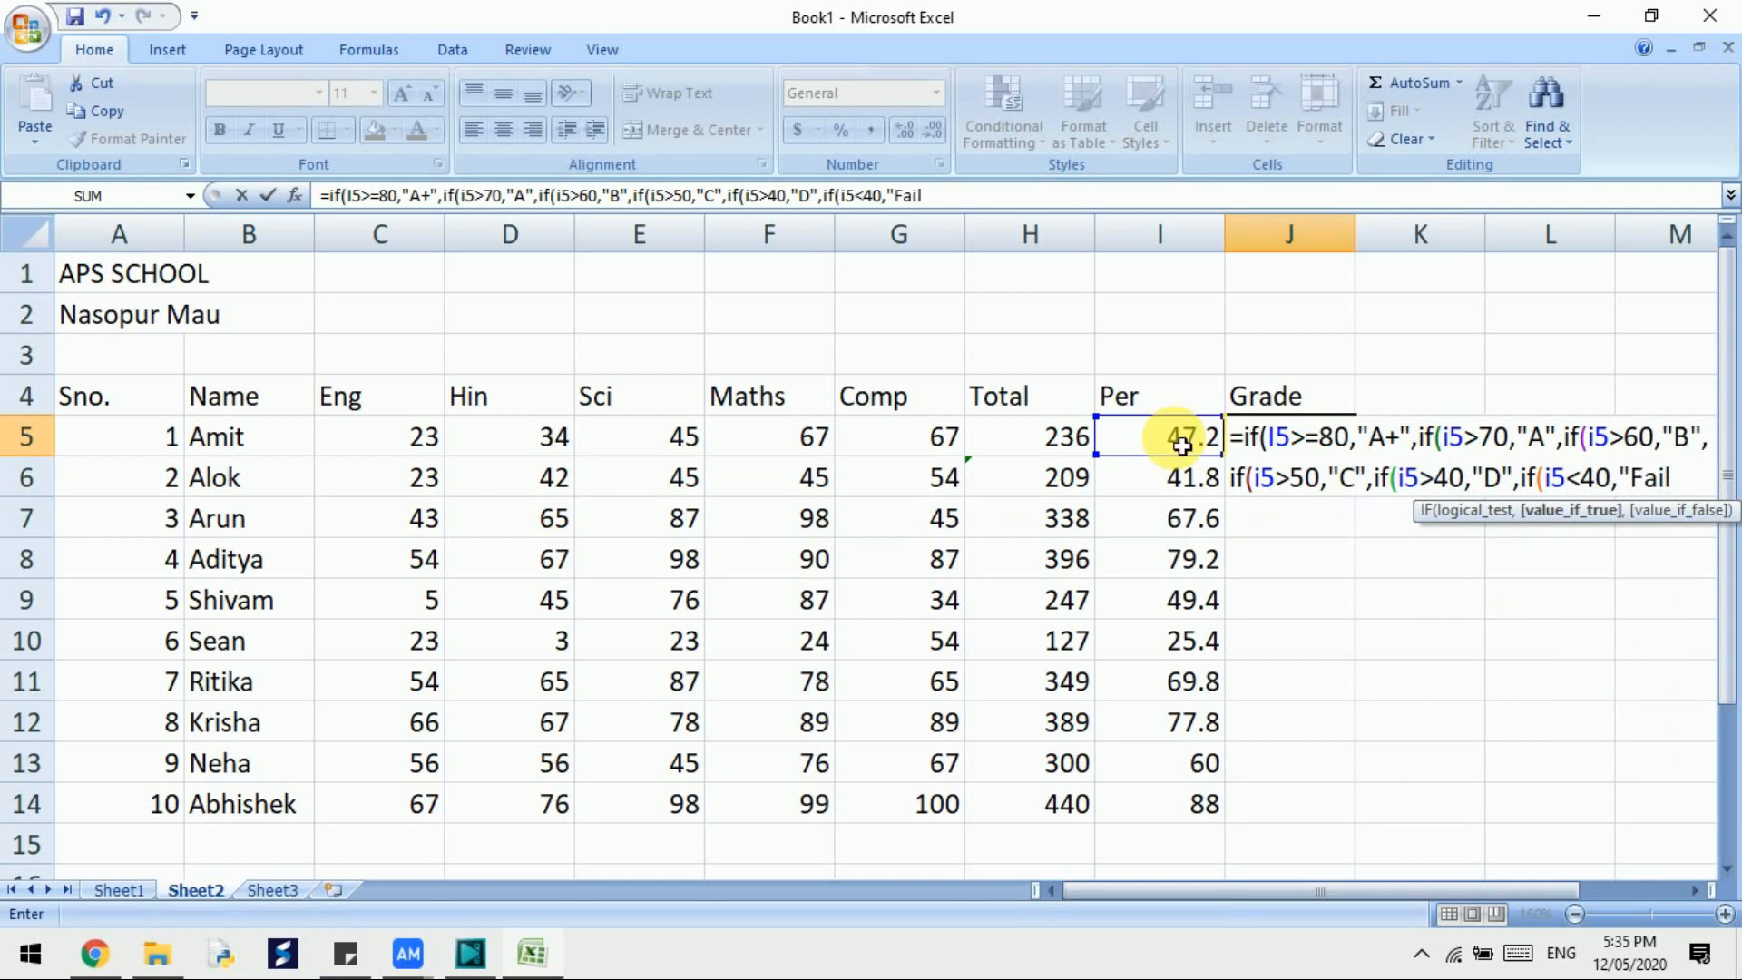
type("\"")
type("))")
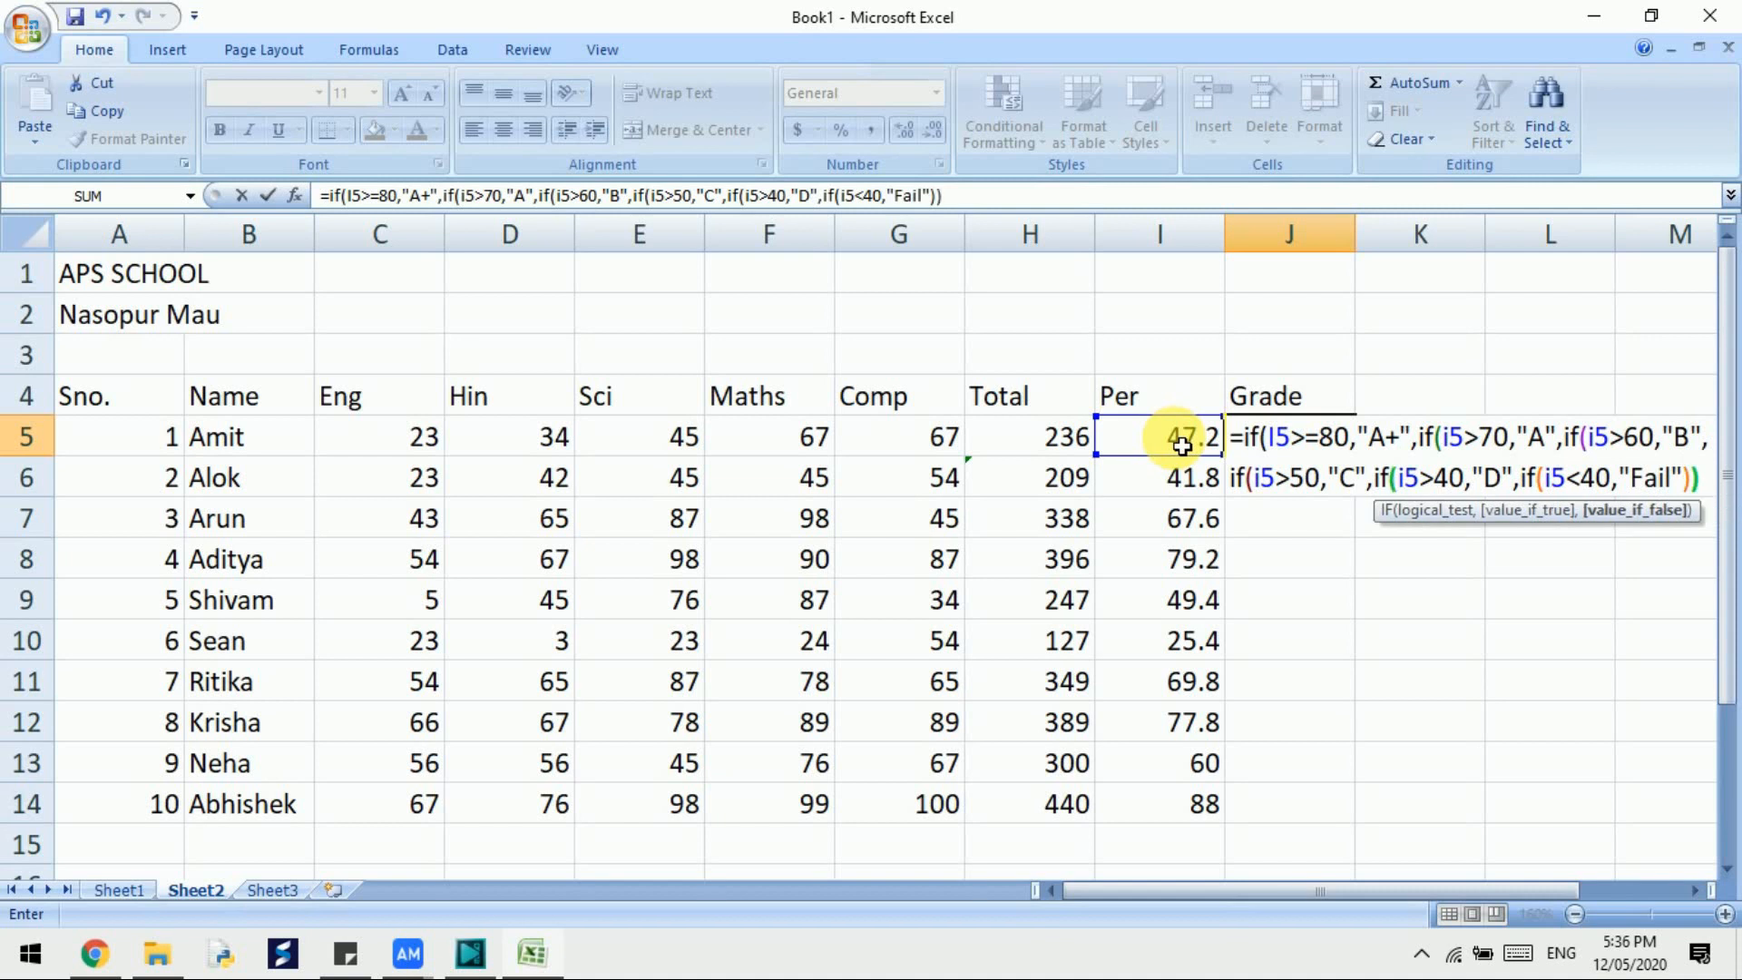
type("))")
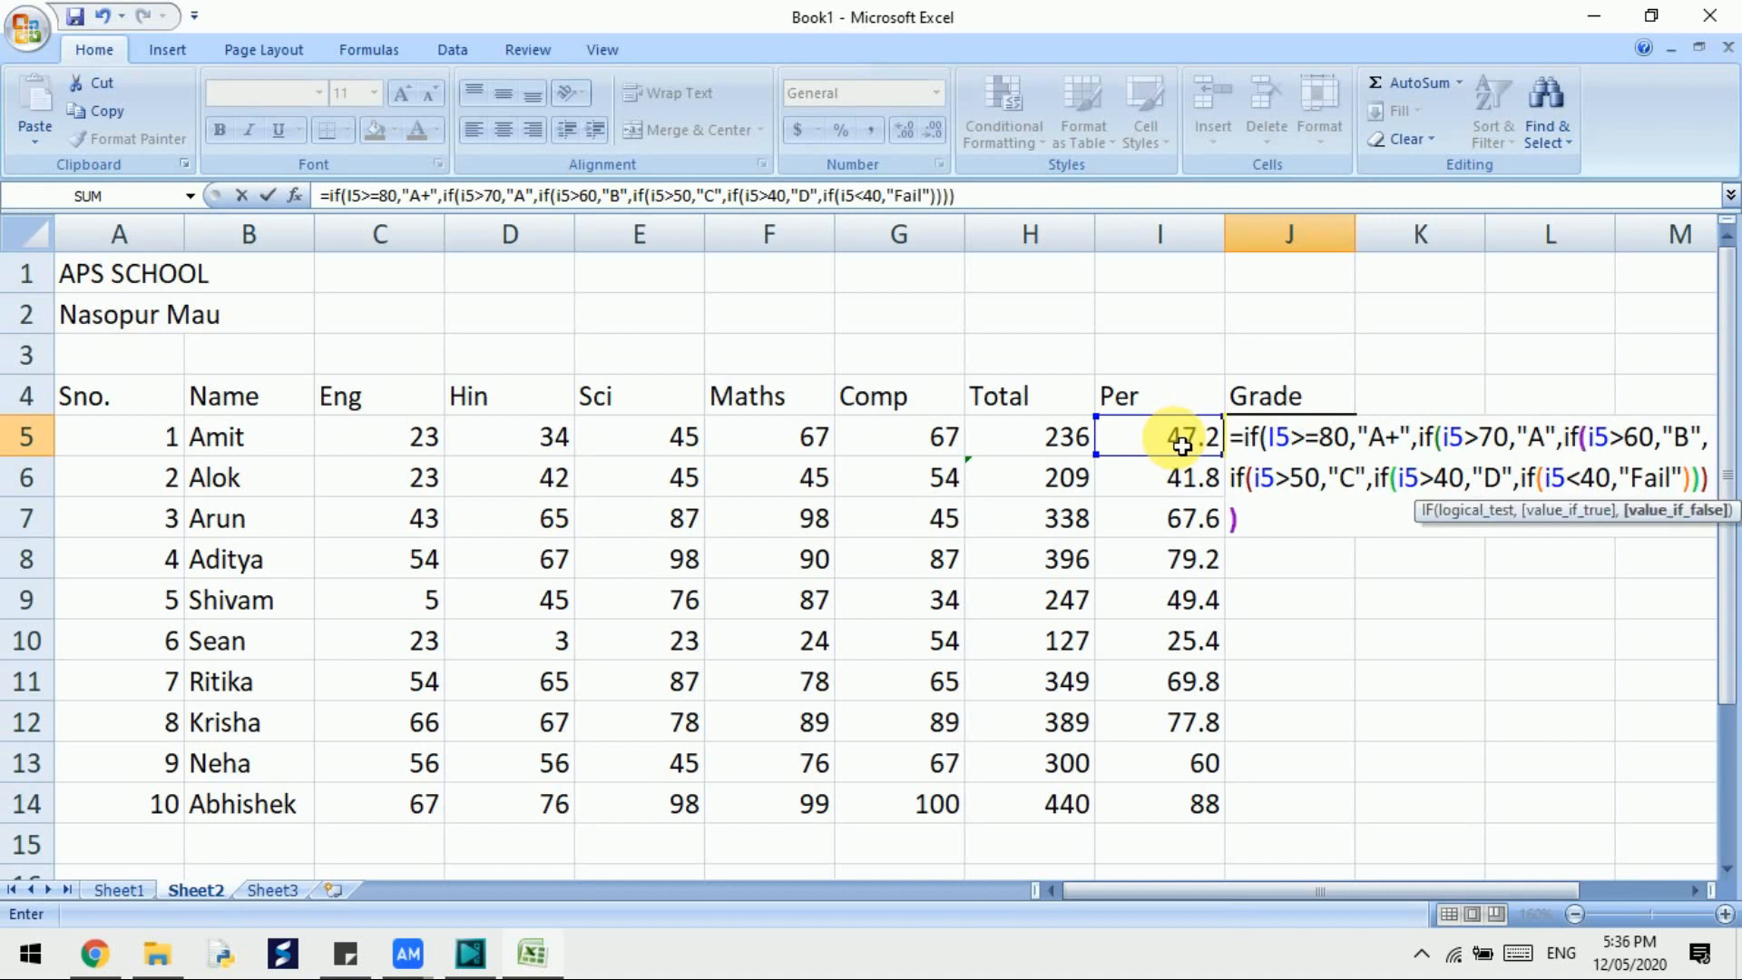
type(")))")
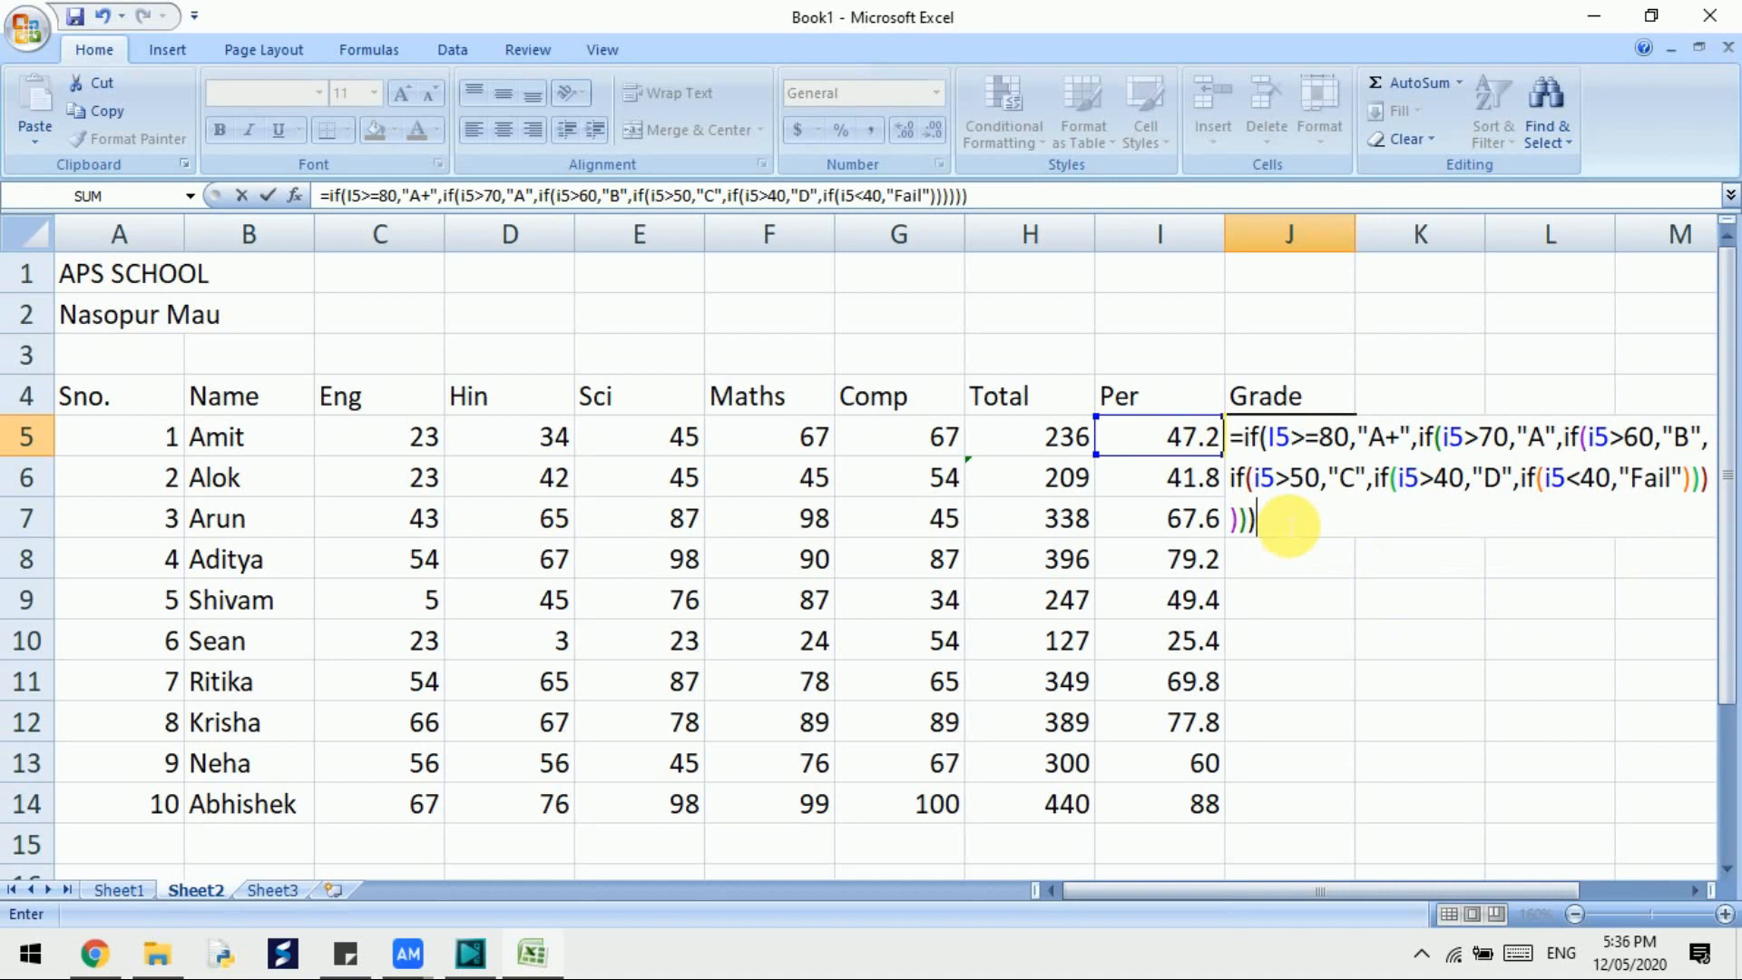
key("Return")
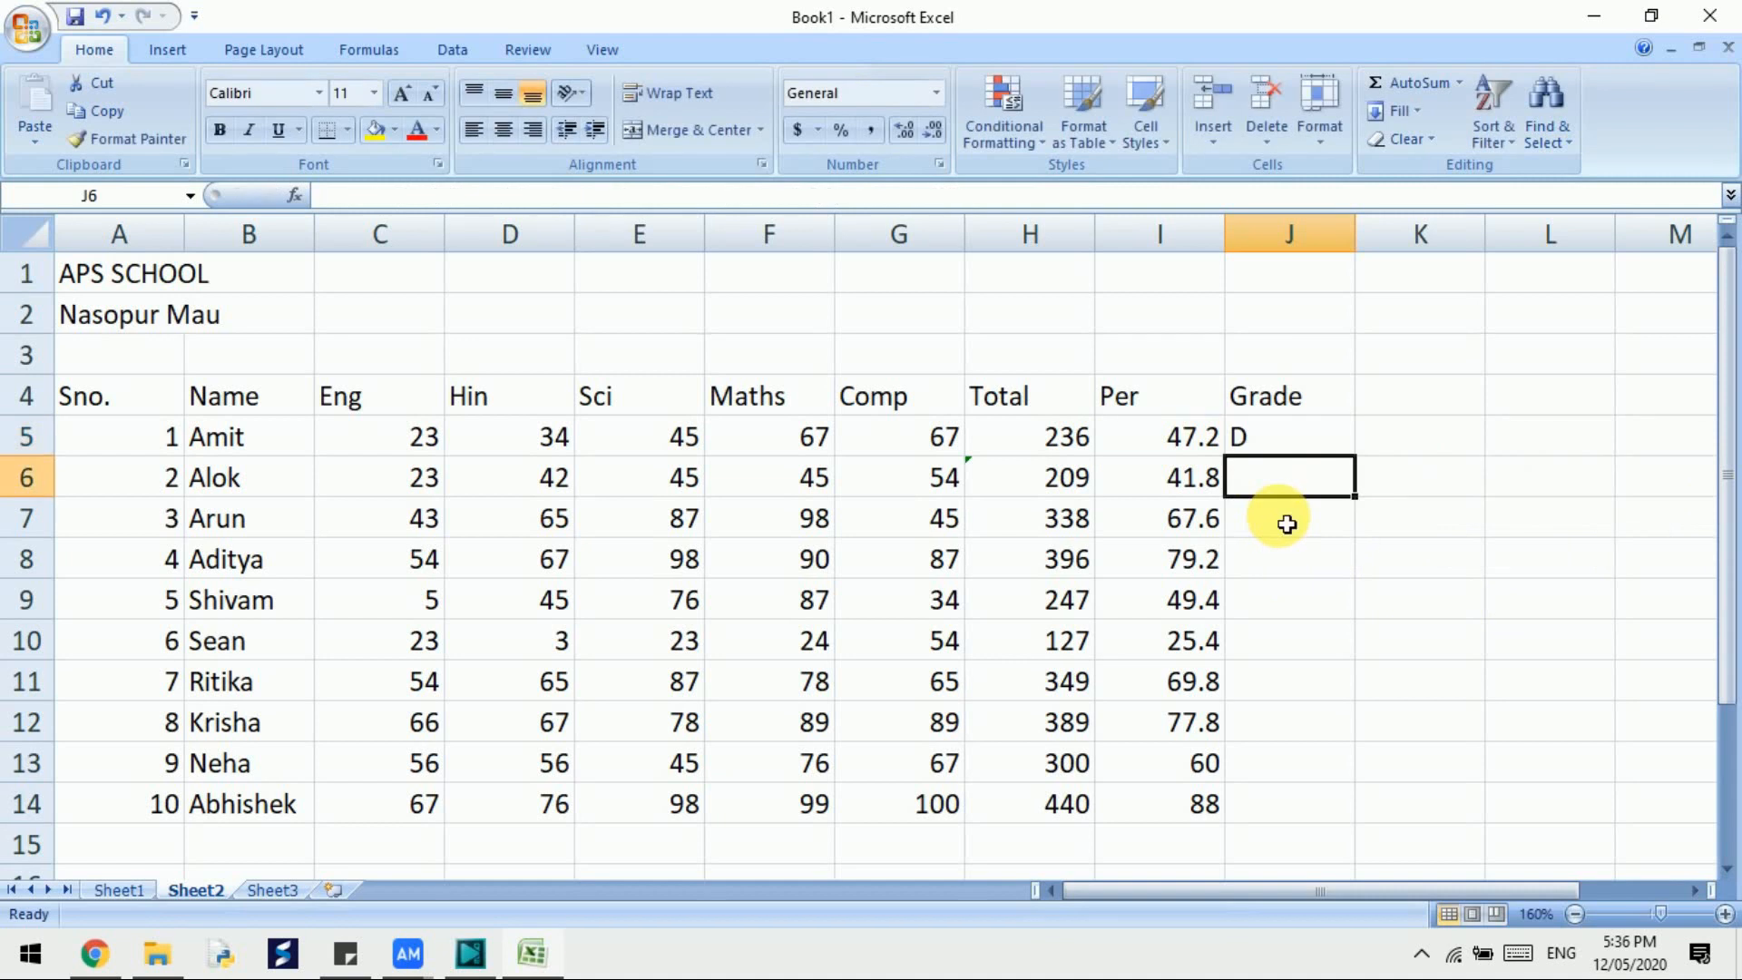
Fill the grade formula from J5 down to J14
left_click(1309, 445)
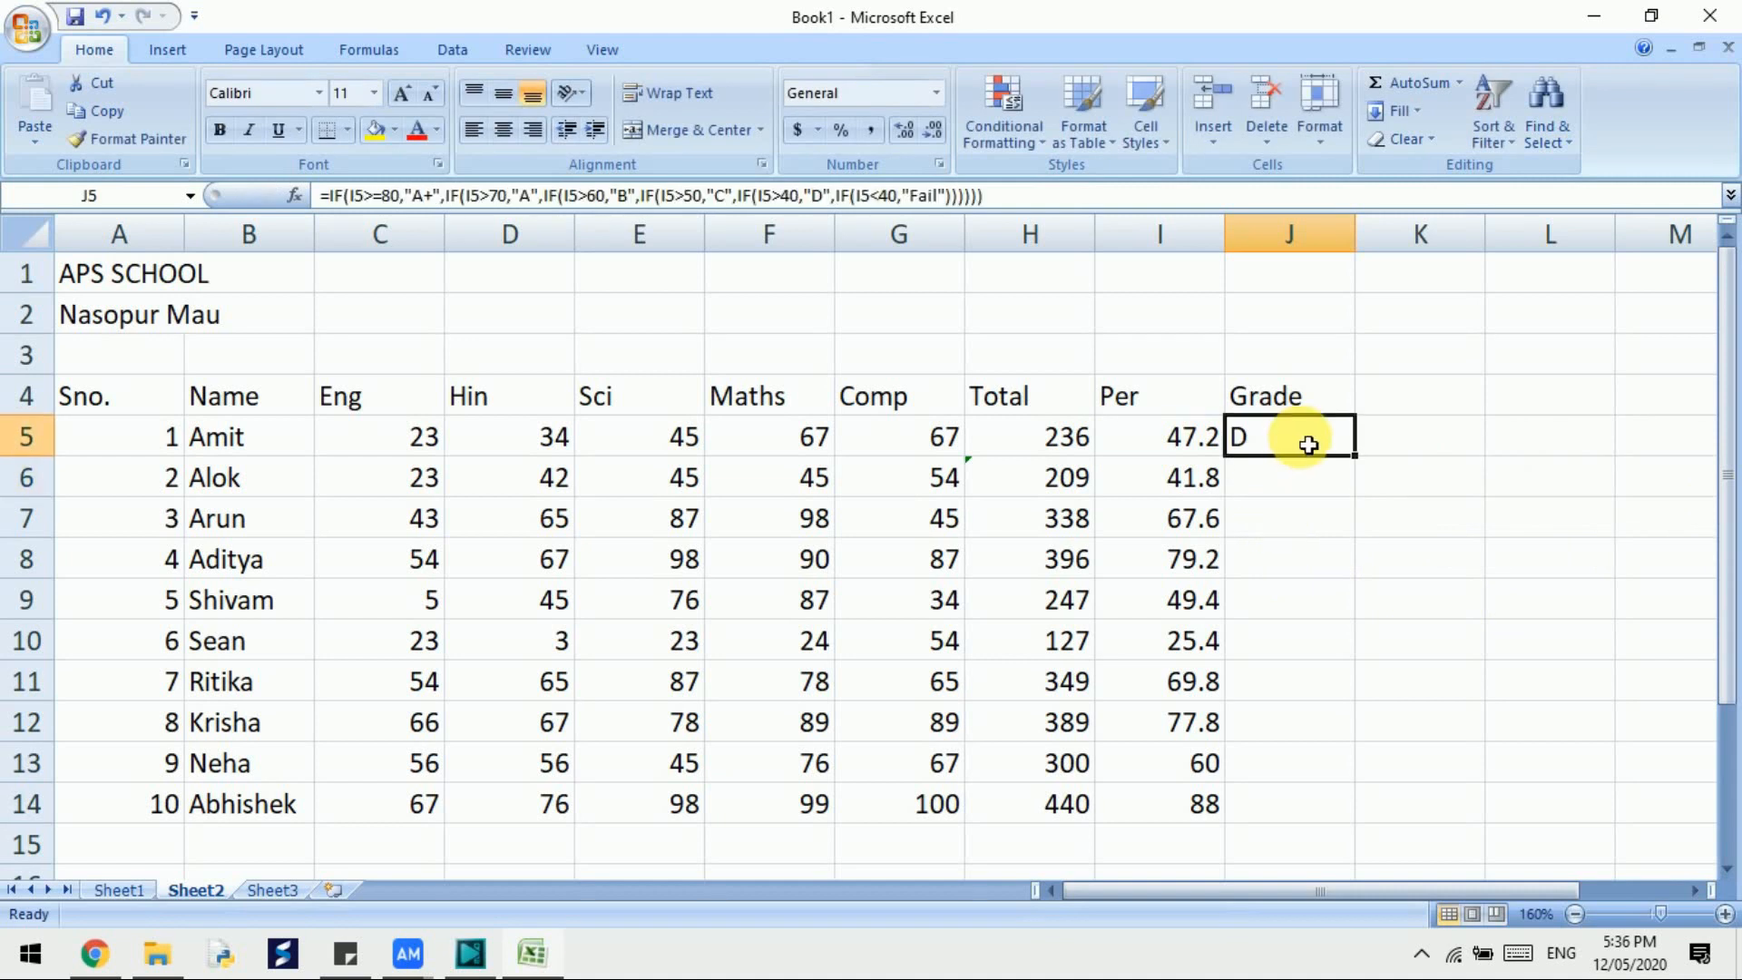
double_click(1355, 456)
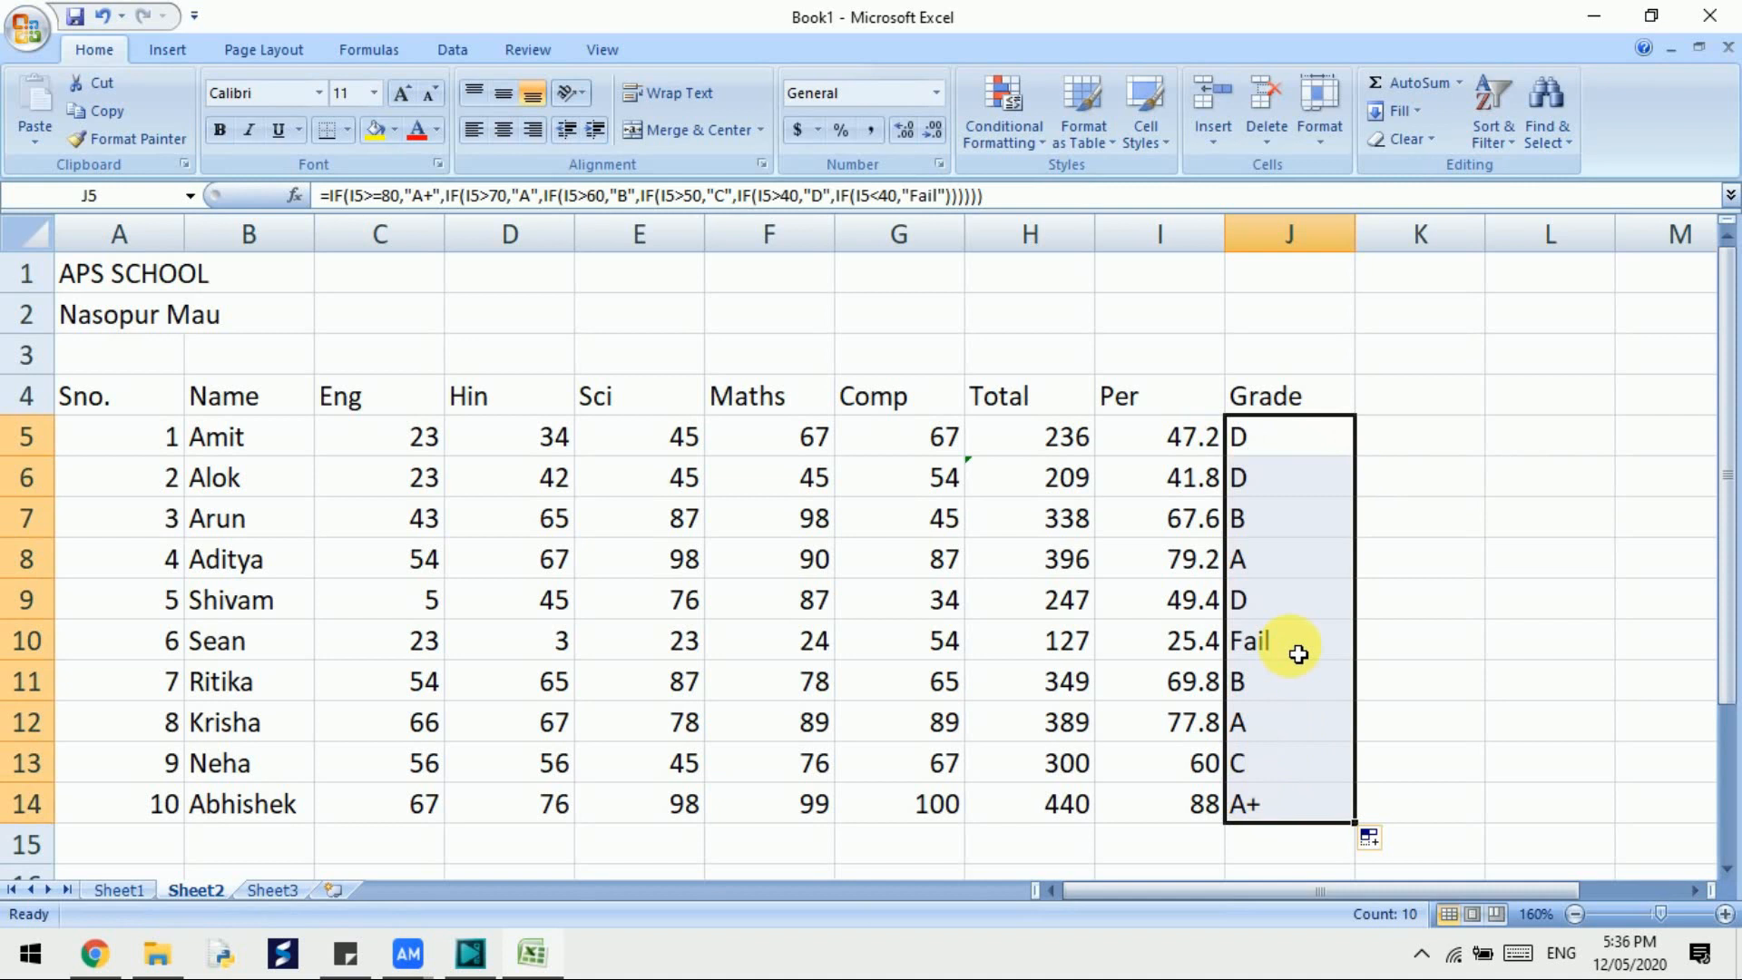
left_click(794, 445)
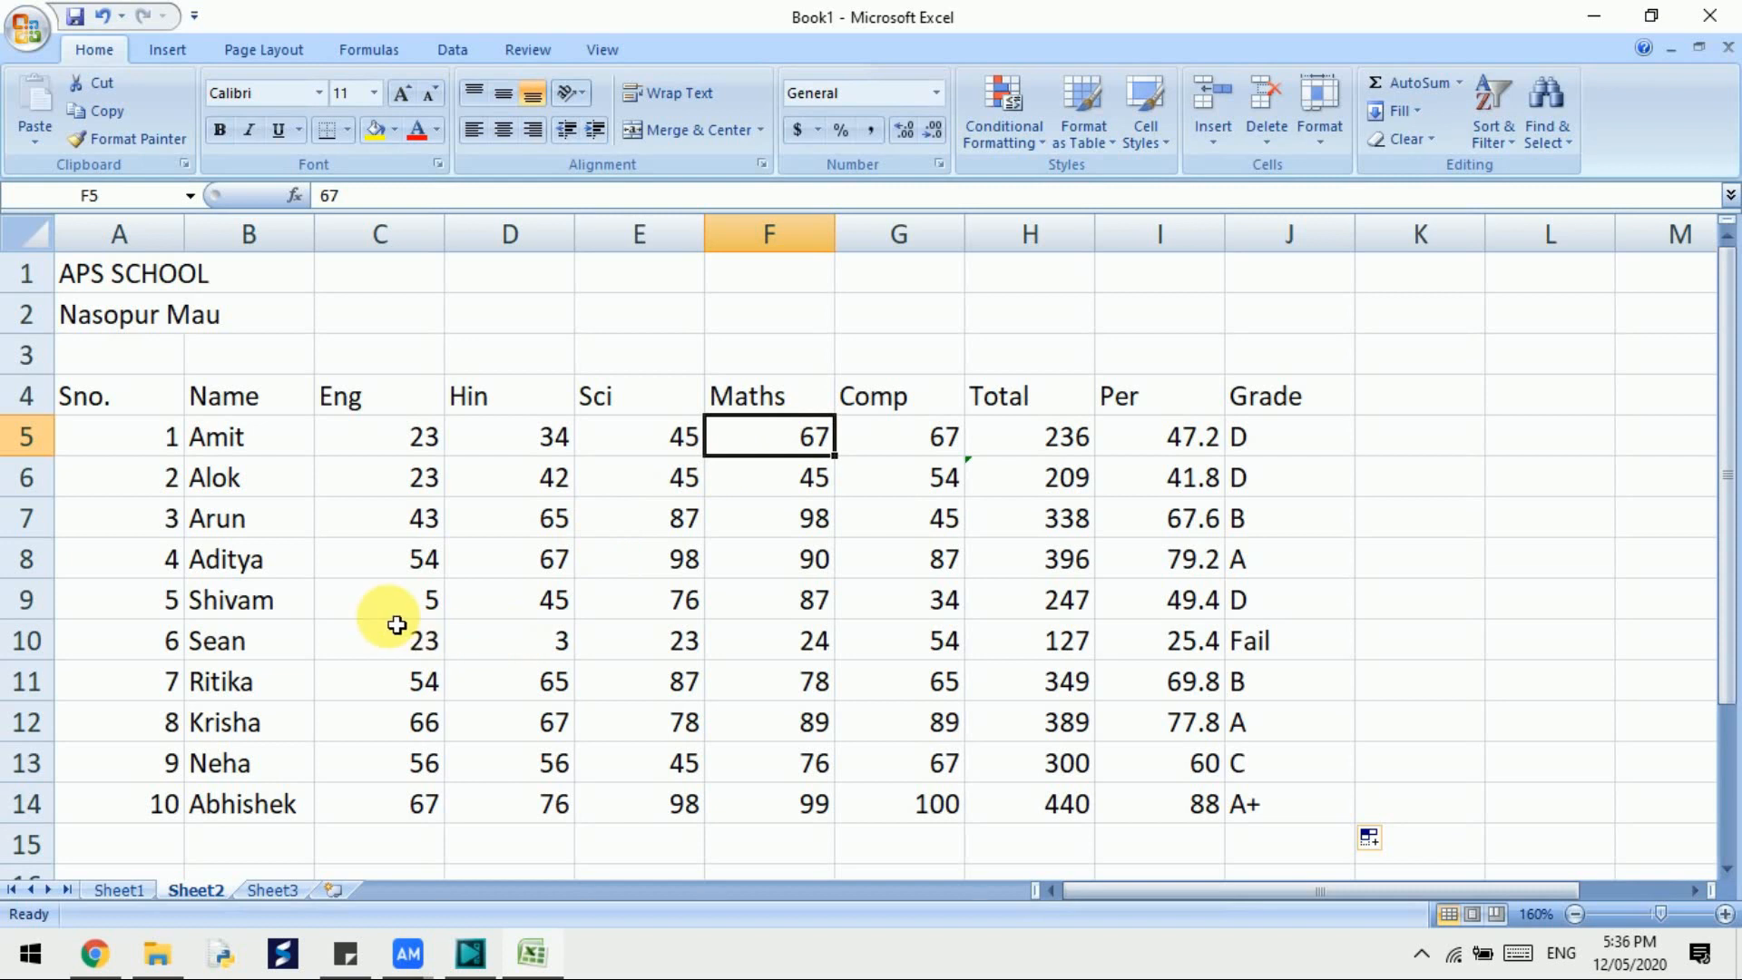
Change the sixth student's Hindi mark in D10 to 44 and the Maths mark in F10 to 66
left_click(550, 650)
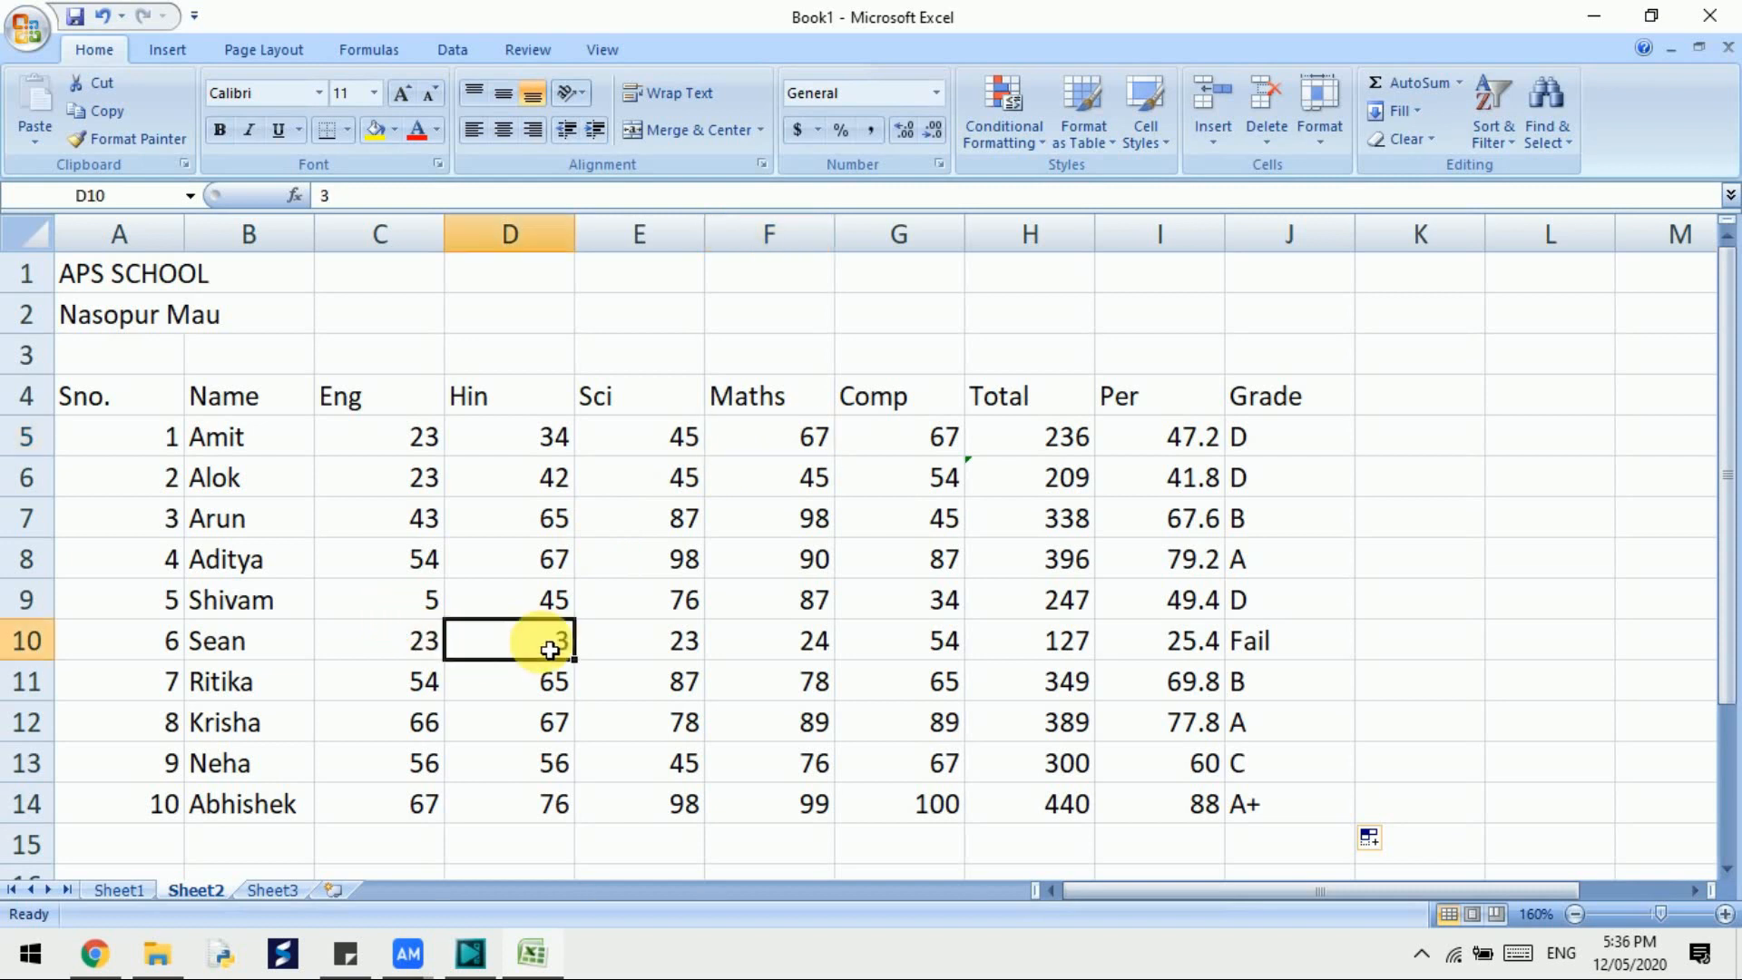
type("44")
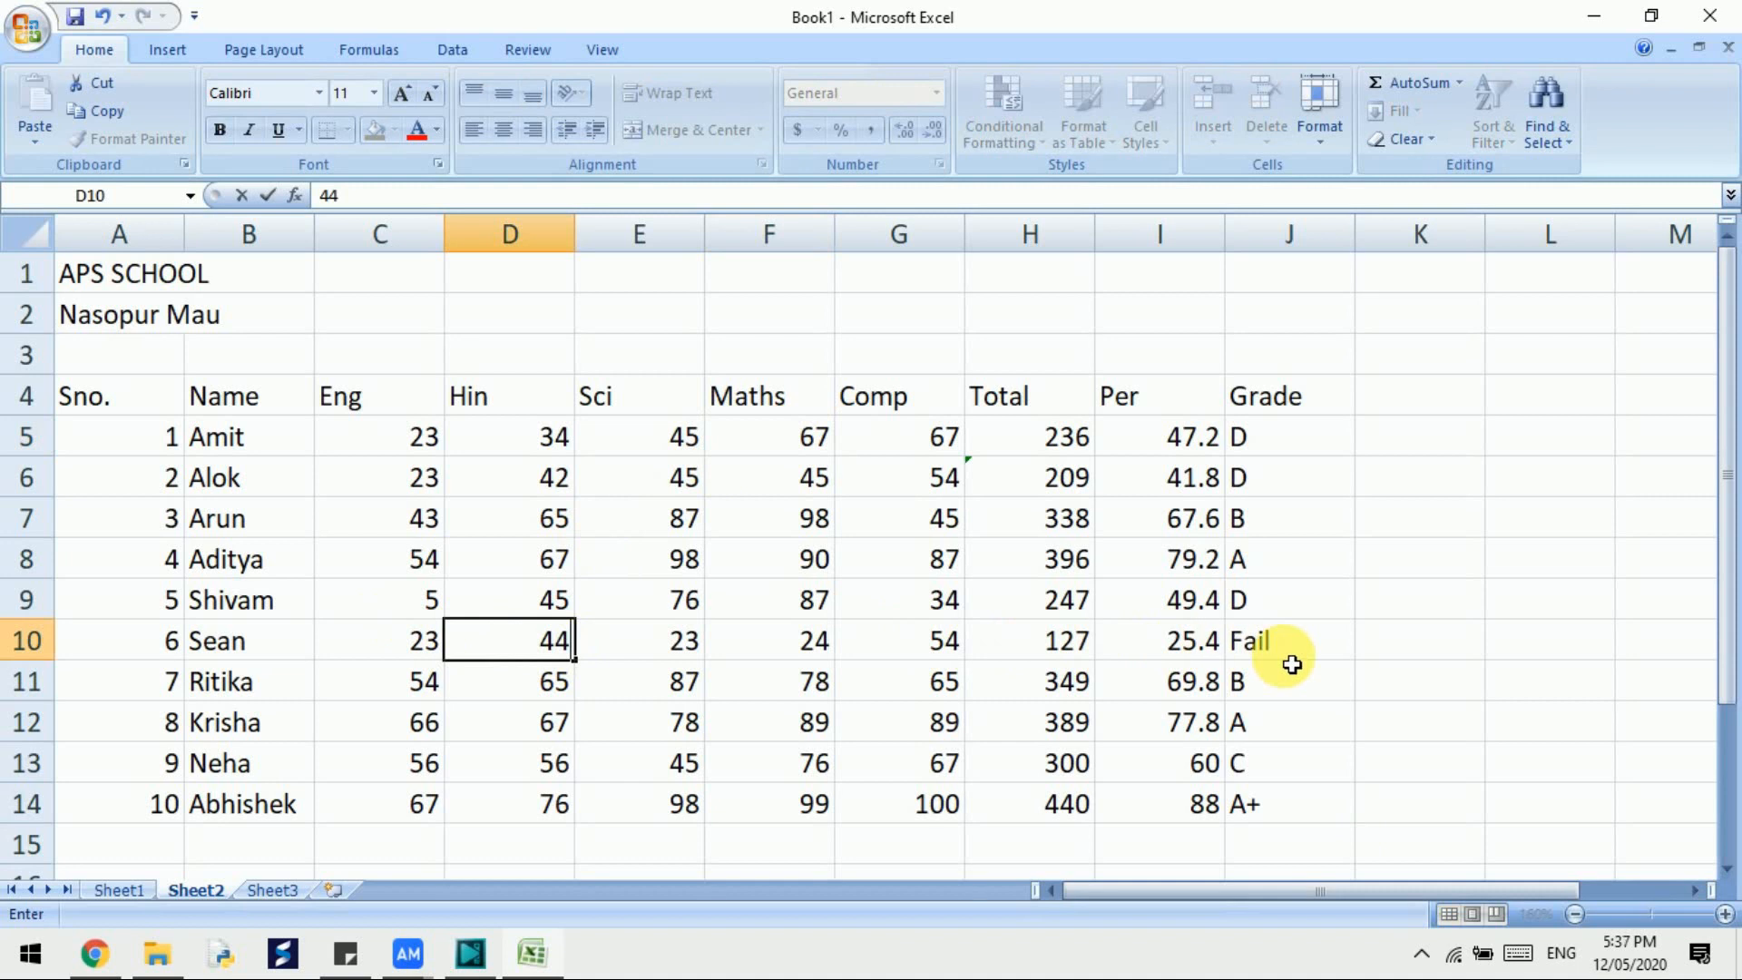
left_click(927, 660)
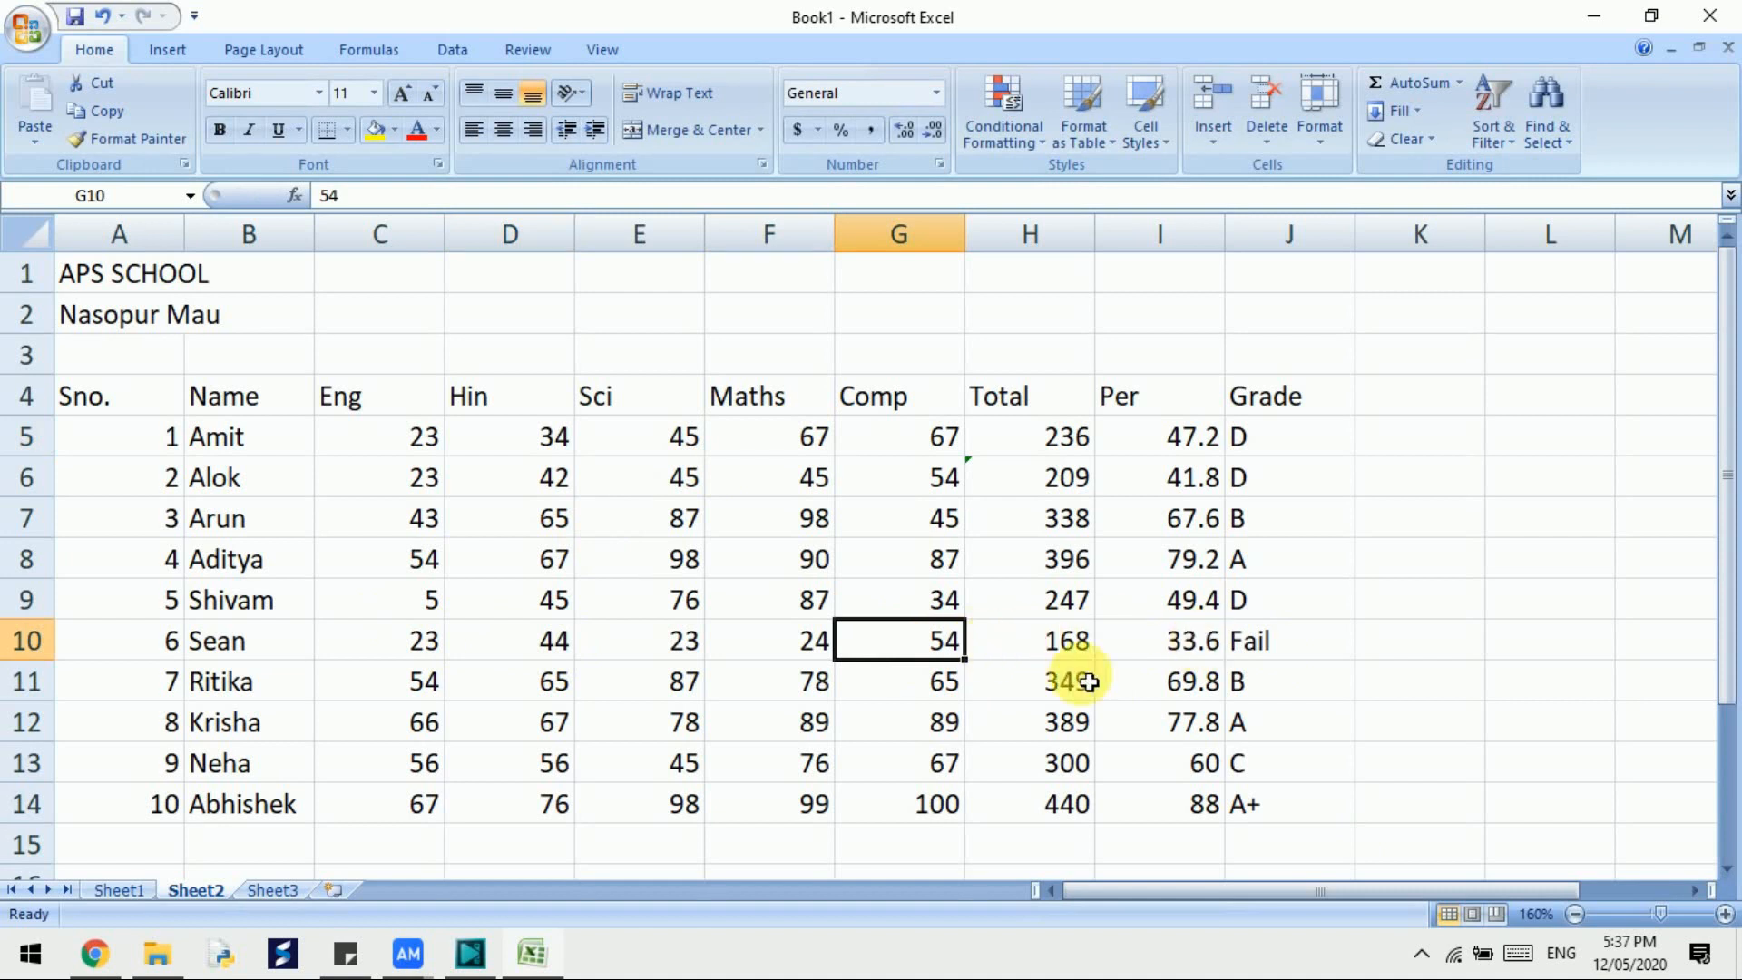
left_click(769, 654)
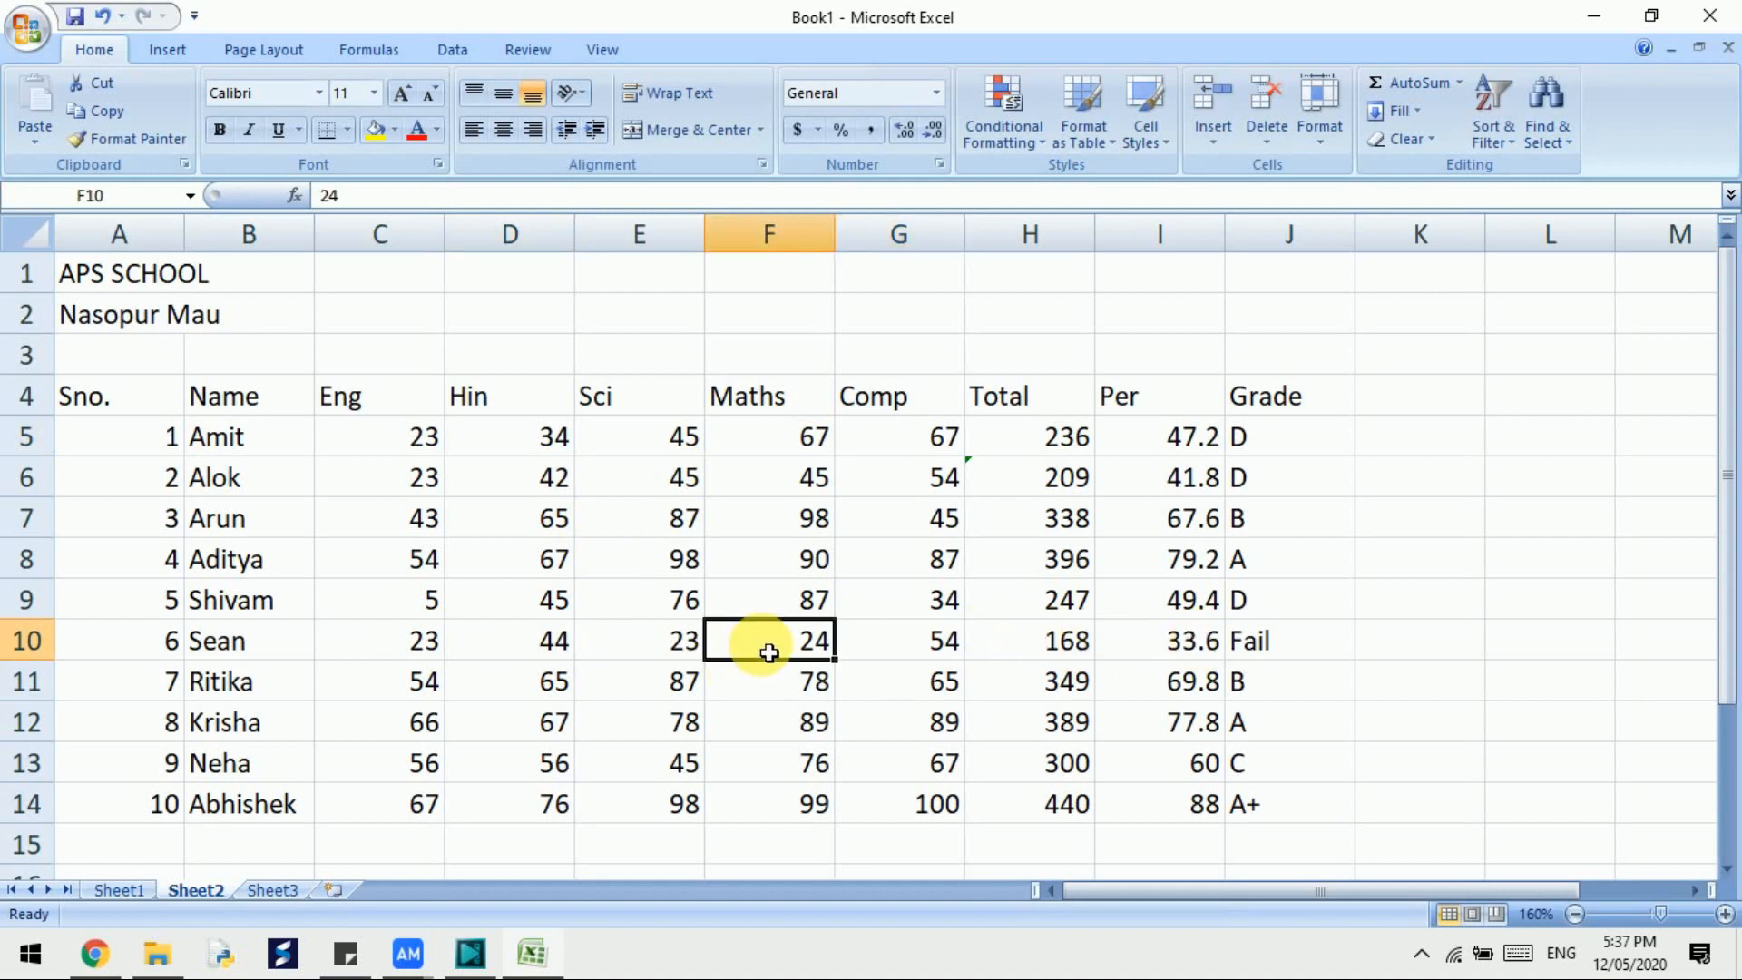
type("66")
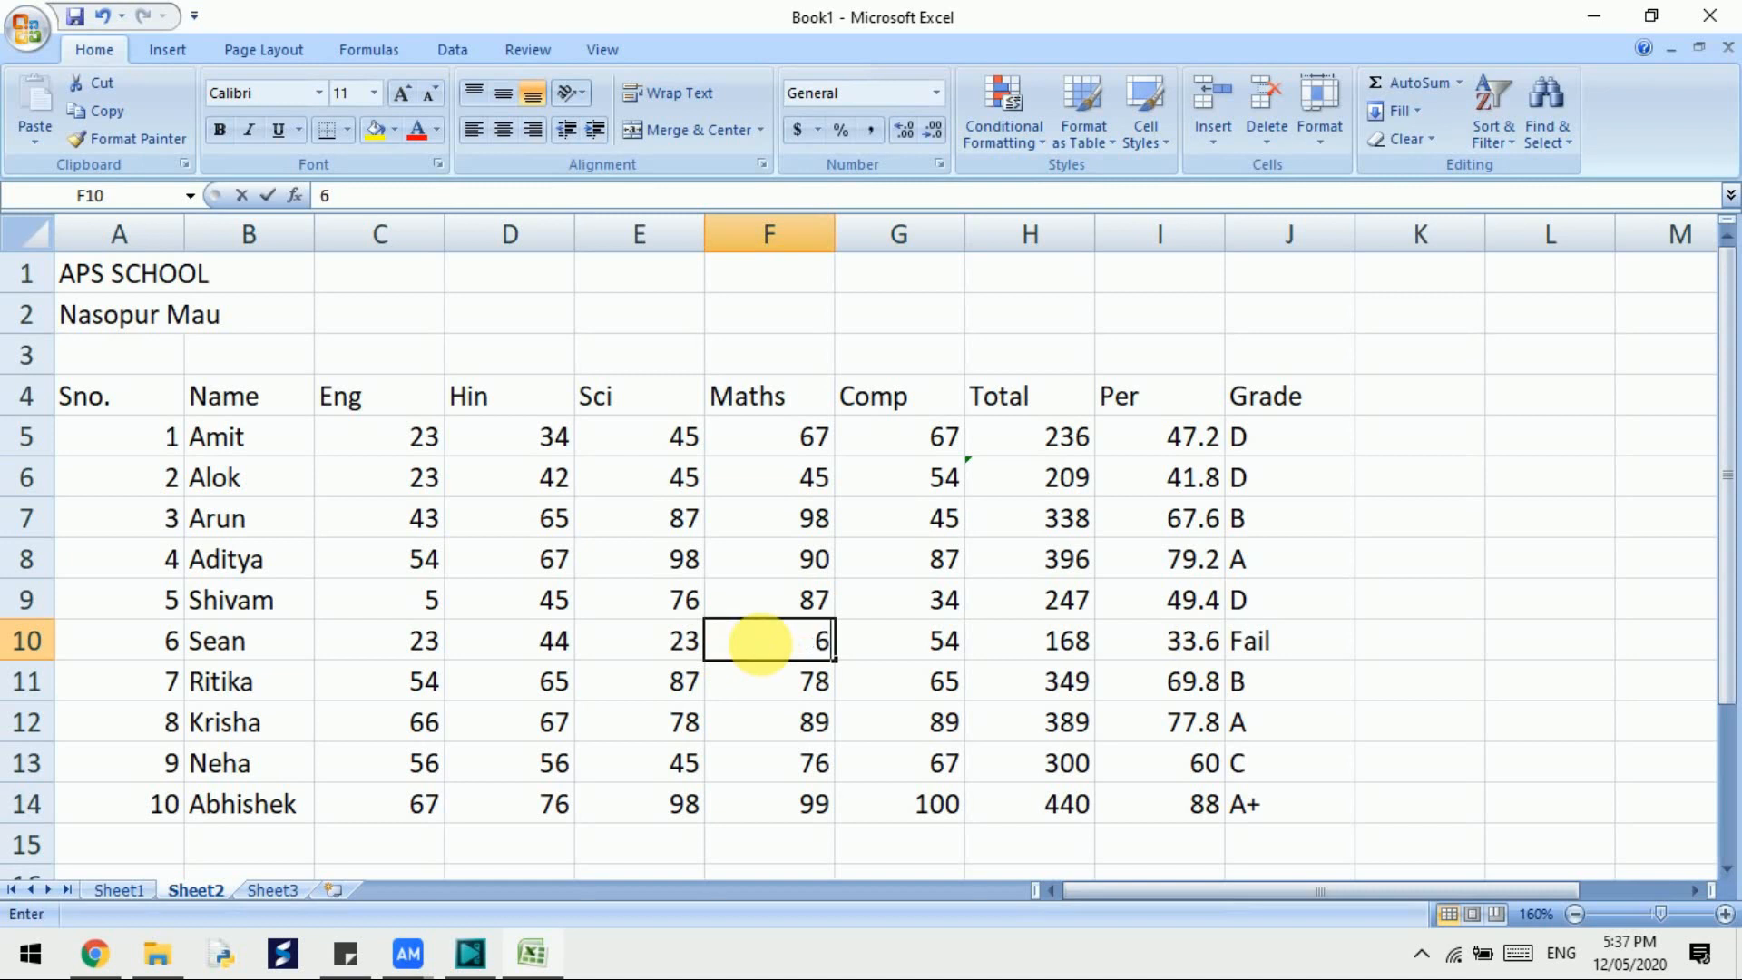
left_click(644, 641)
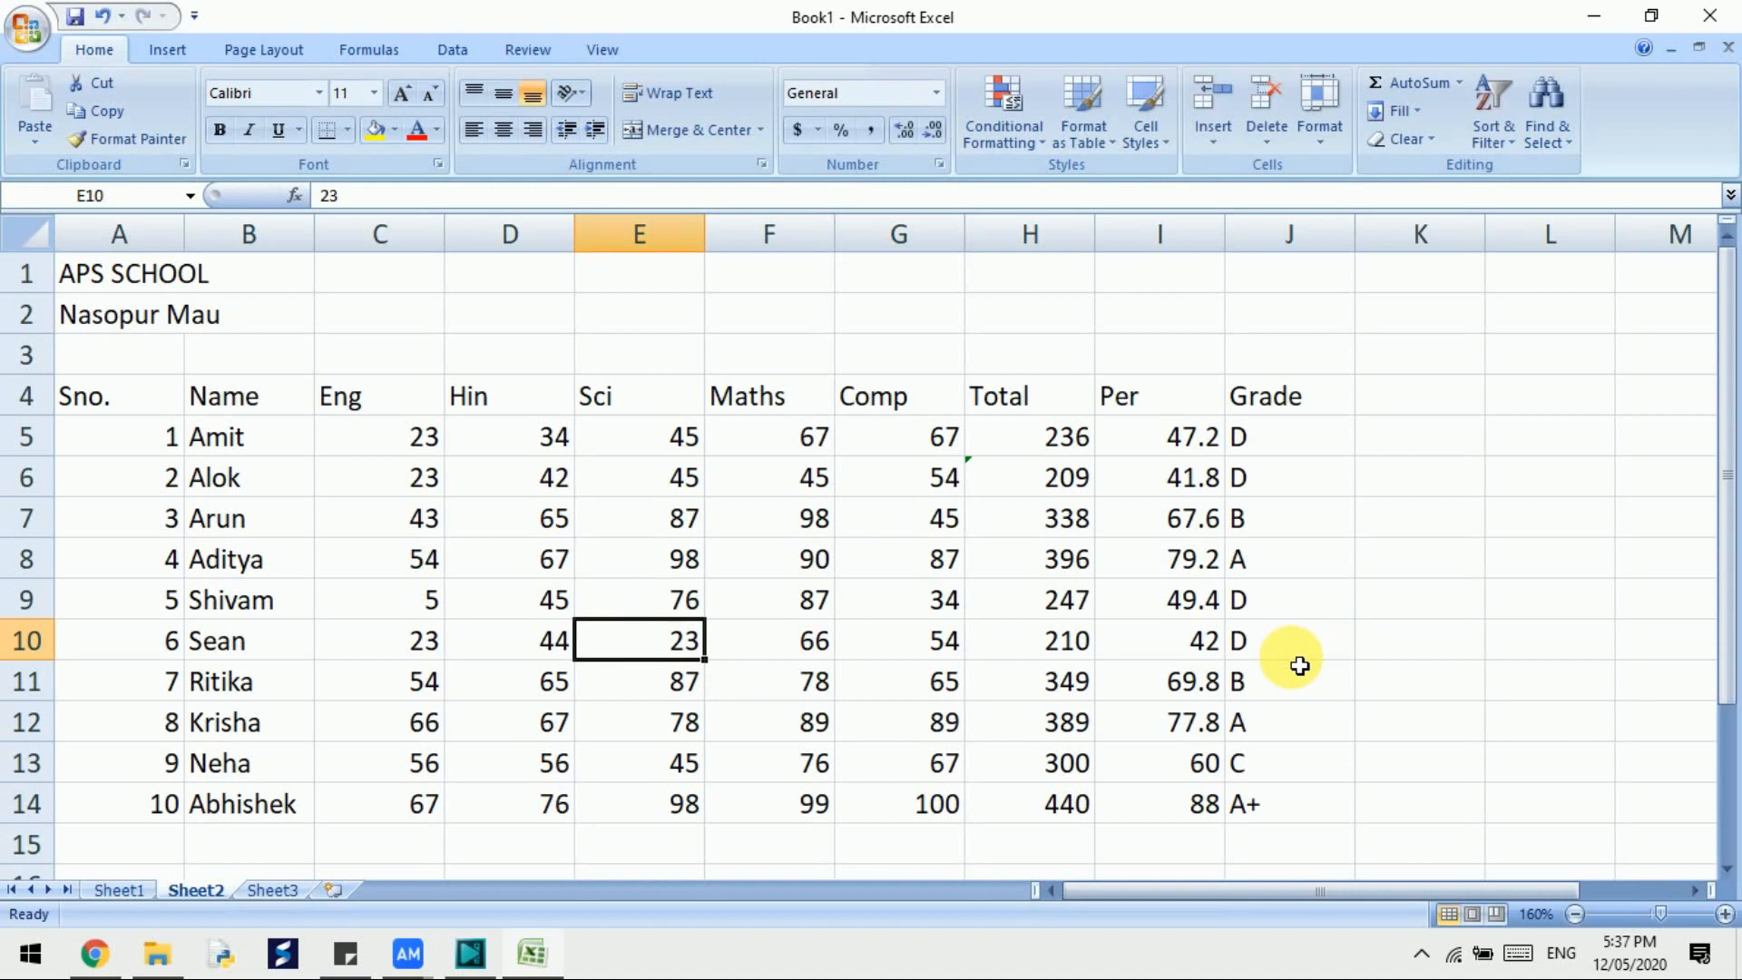
Calculate the highest total in F16 with the formula =max(h5:h14)
left_click_drag(1727, 541, 1706, 713)
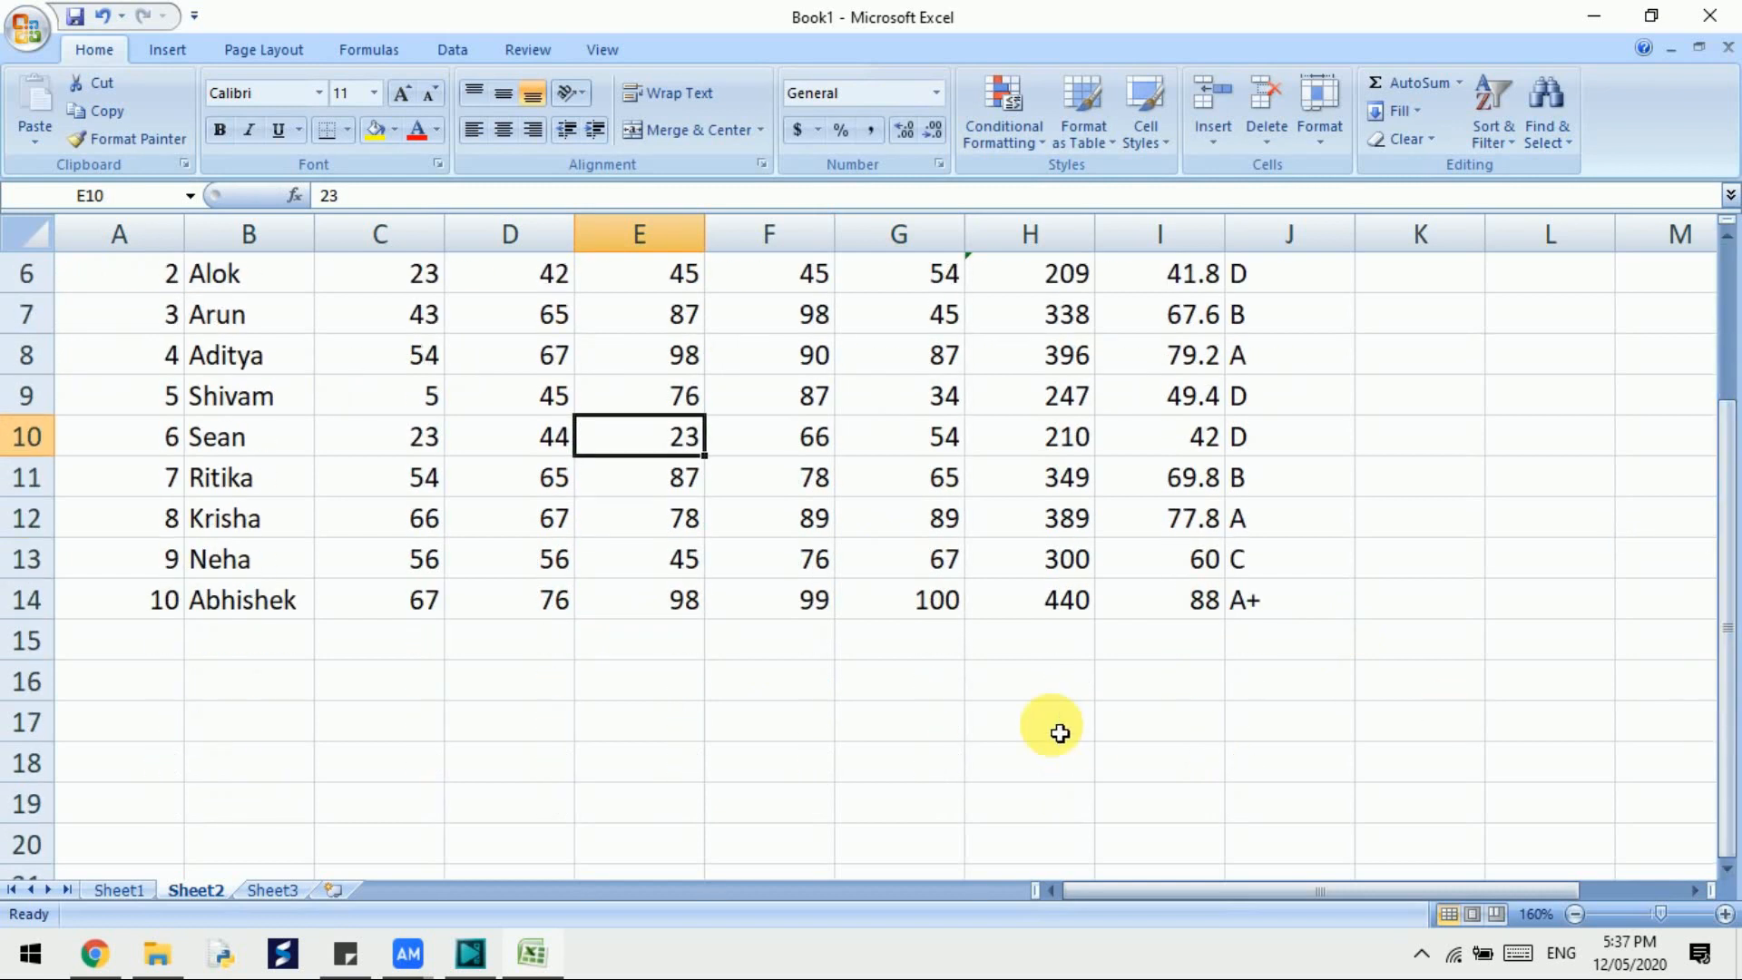
left_click_drag(1729, 646, 1723, 545)
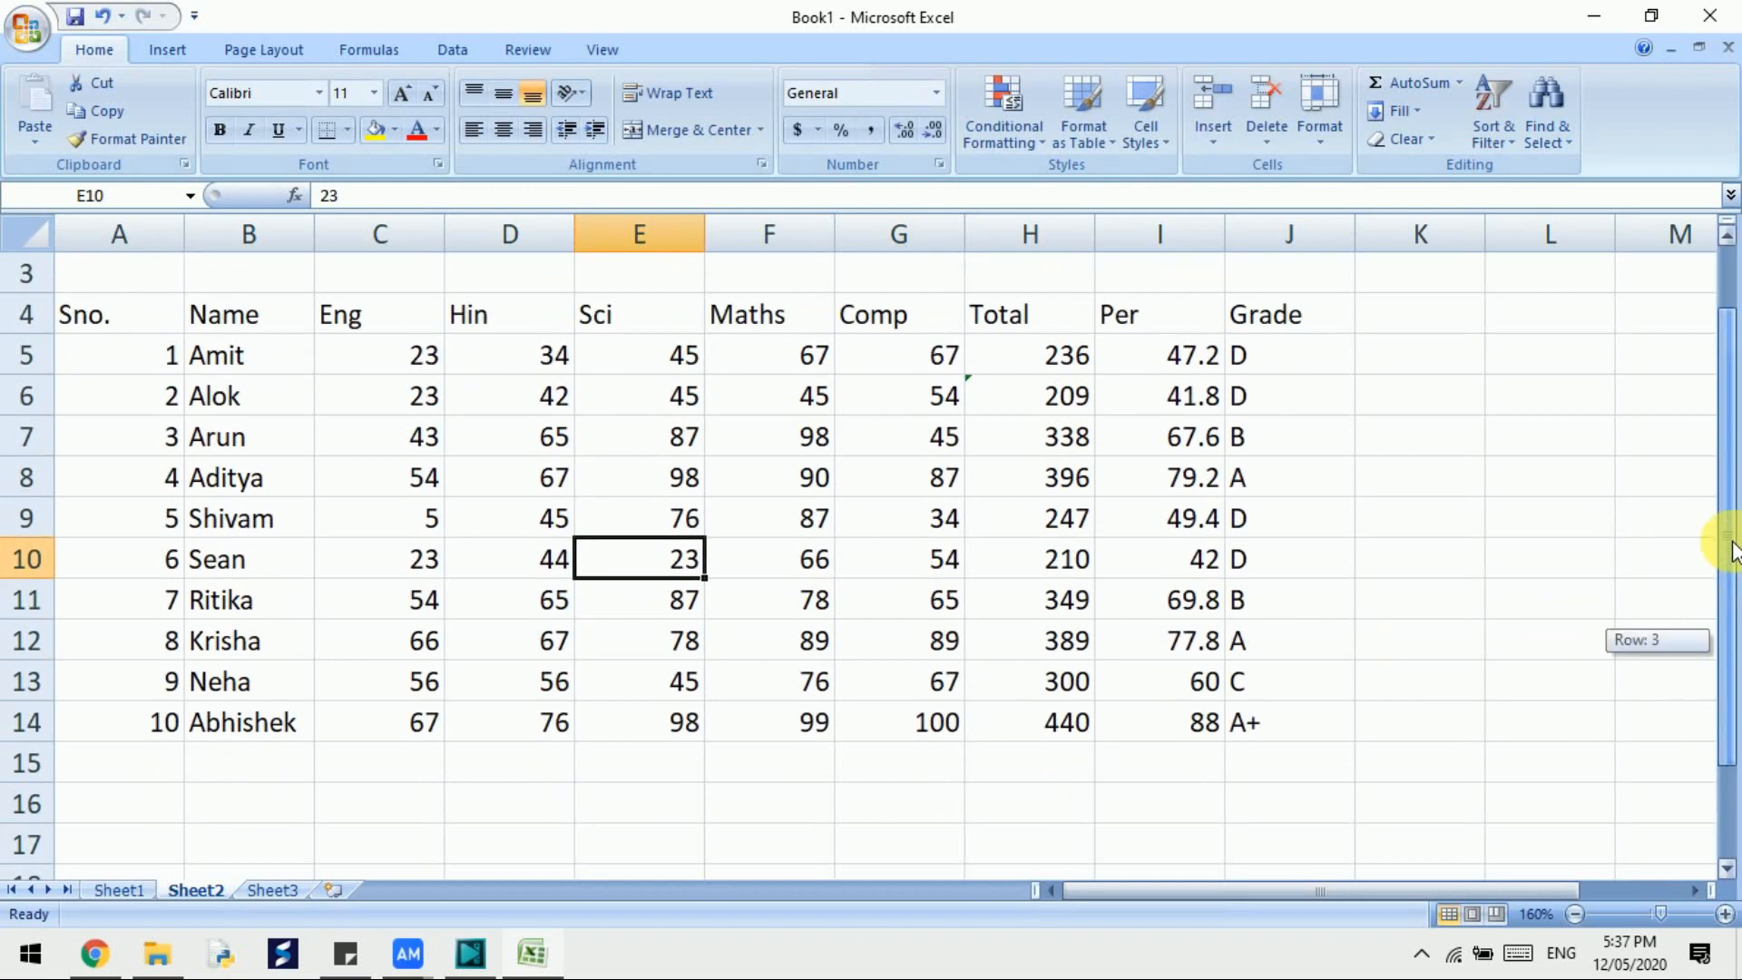
left_click(792, 823)
type("=max")
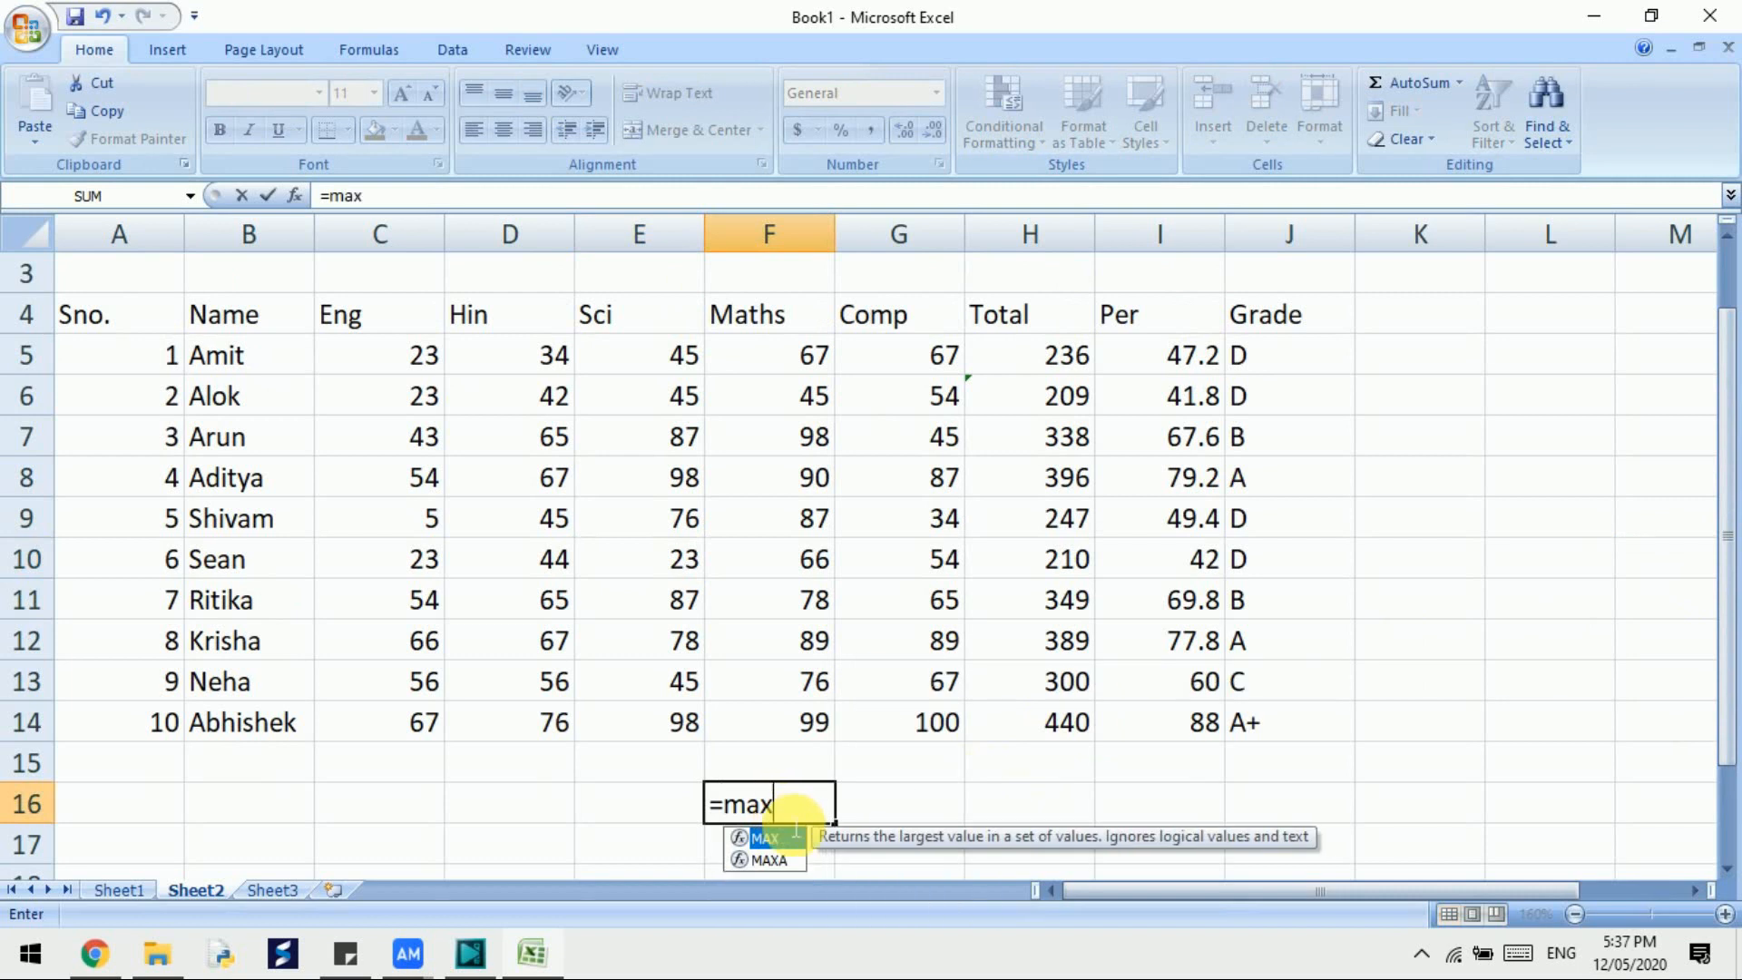
type("(")
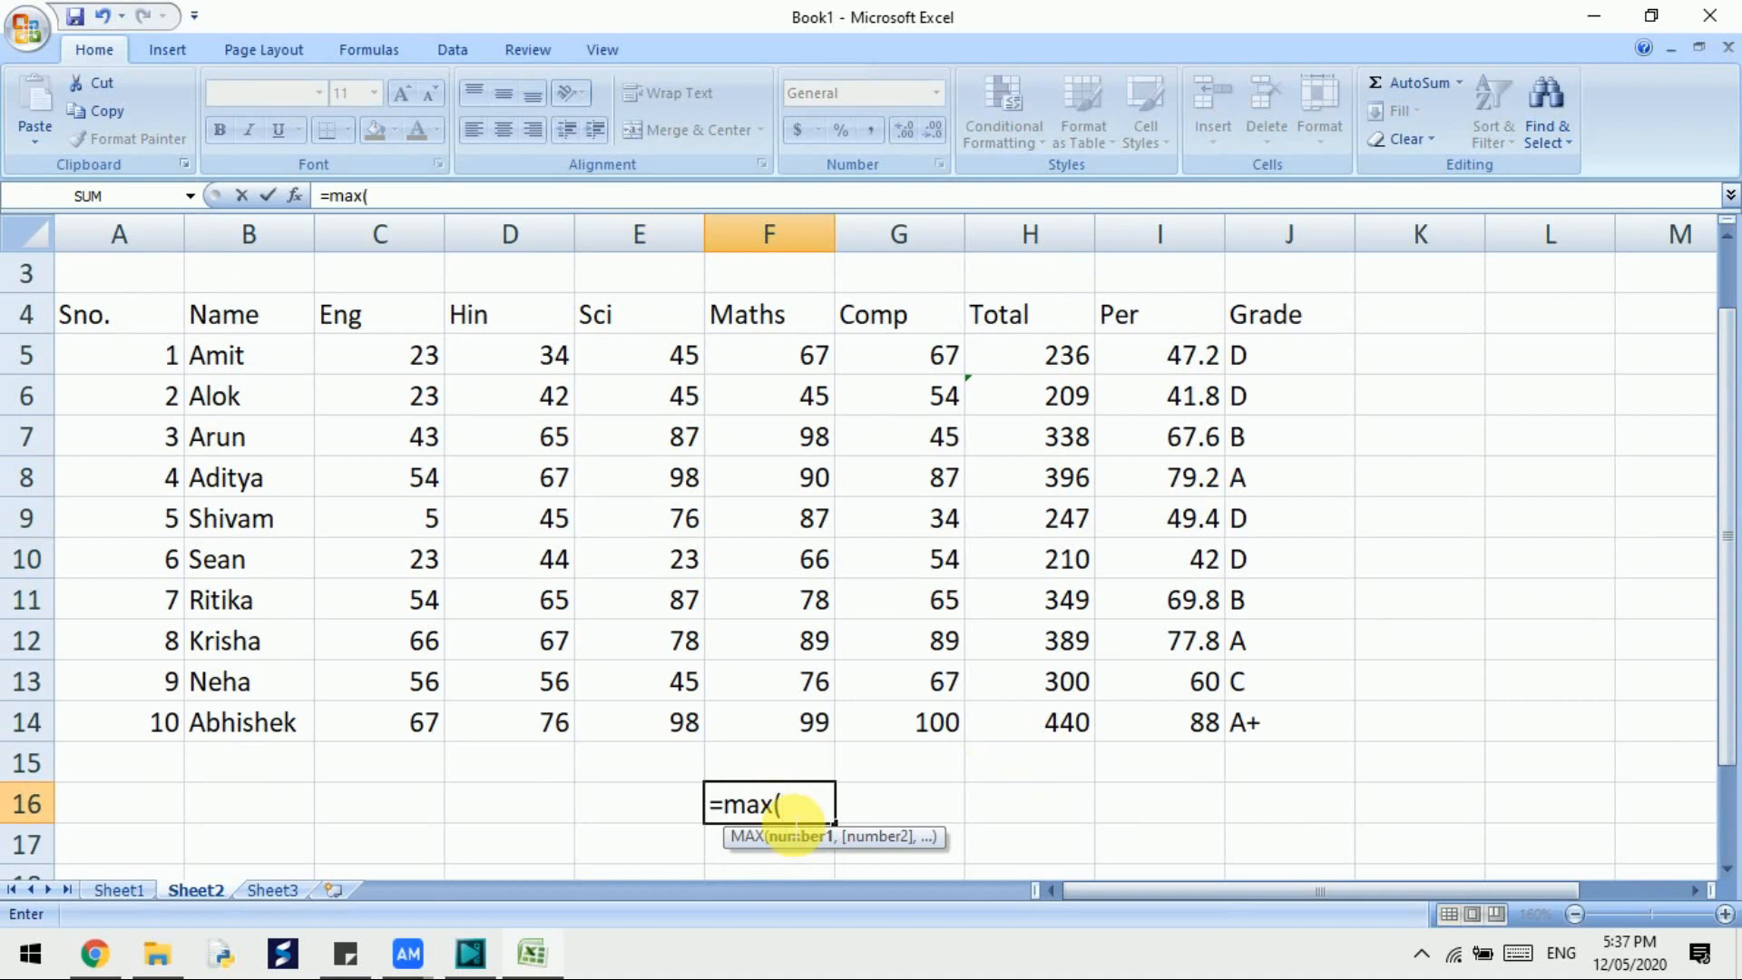
type("h")
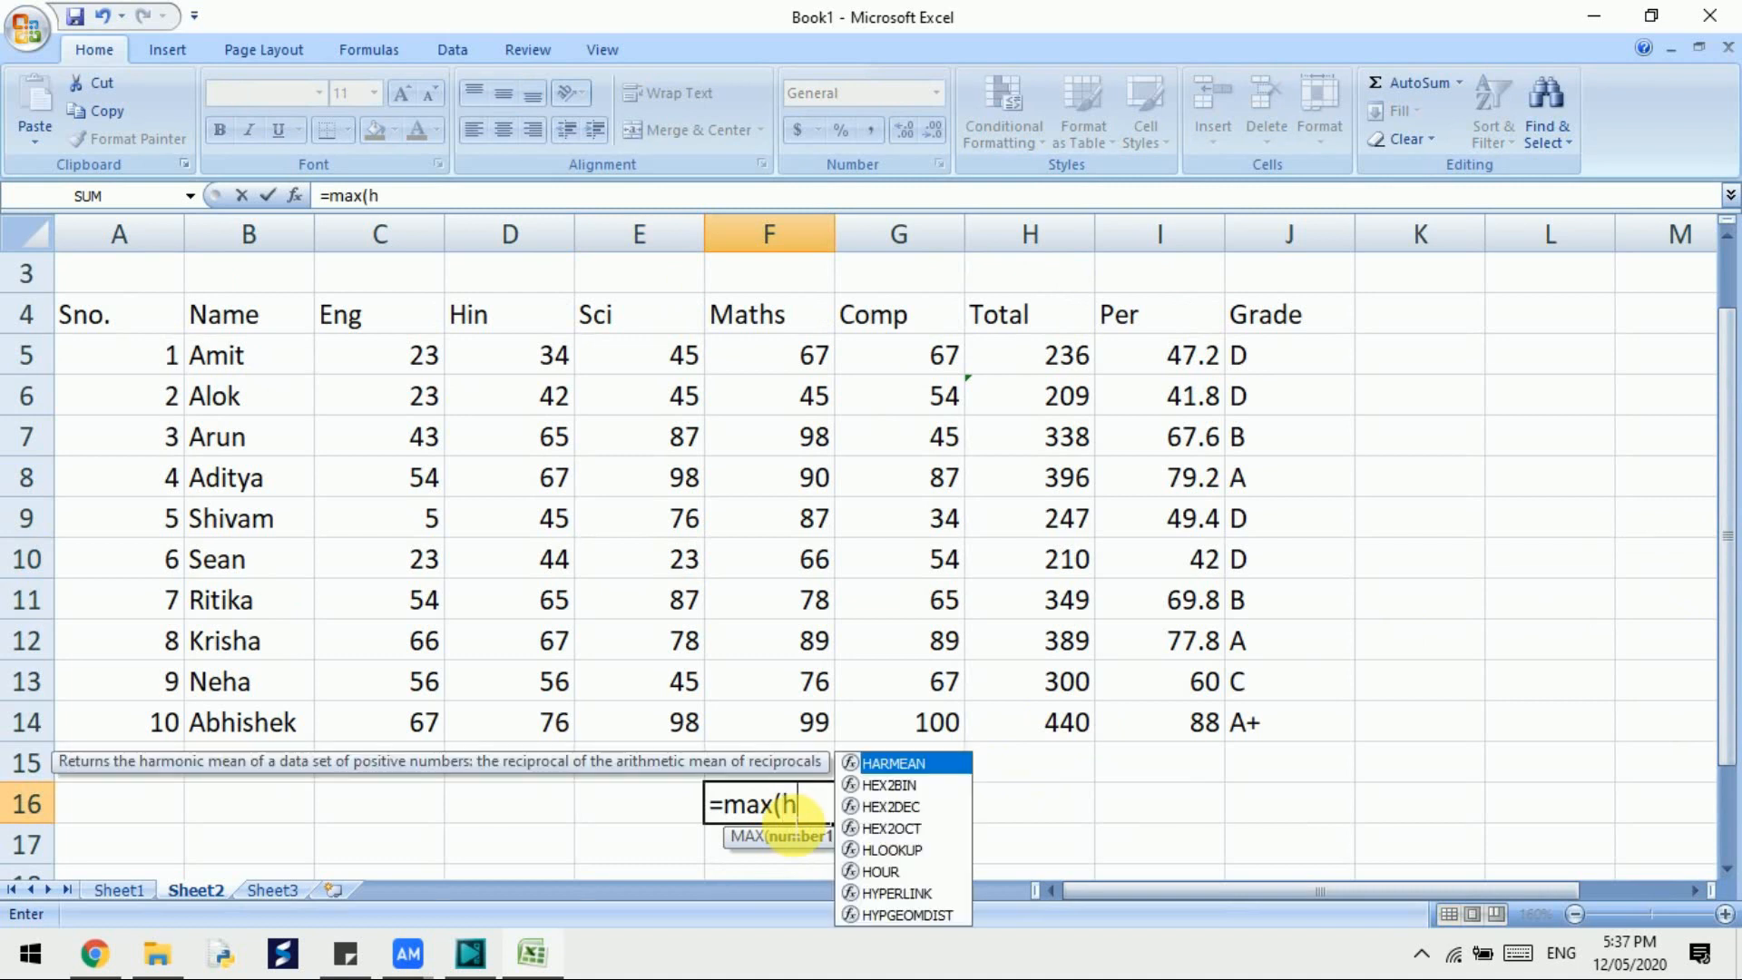
type("5:")
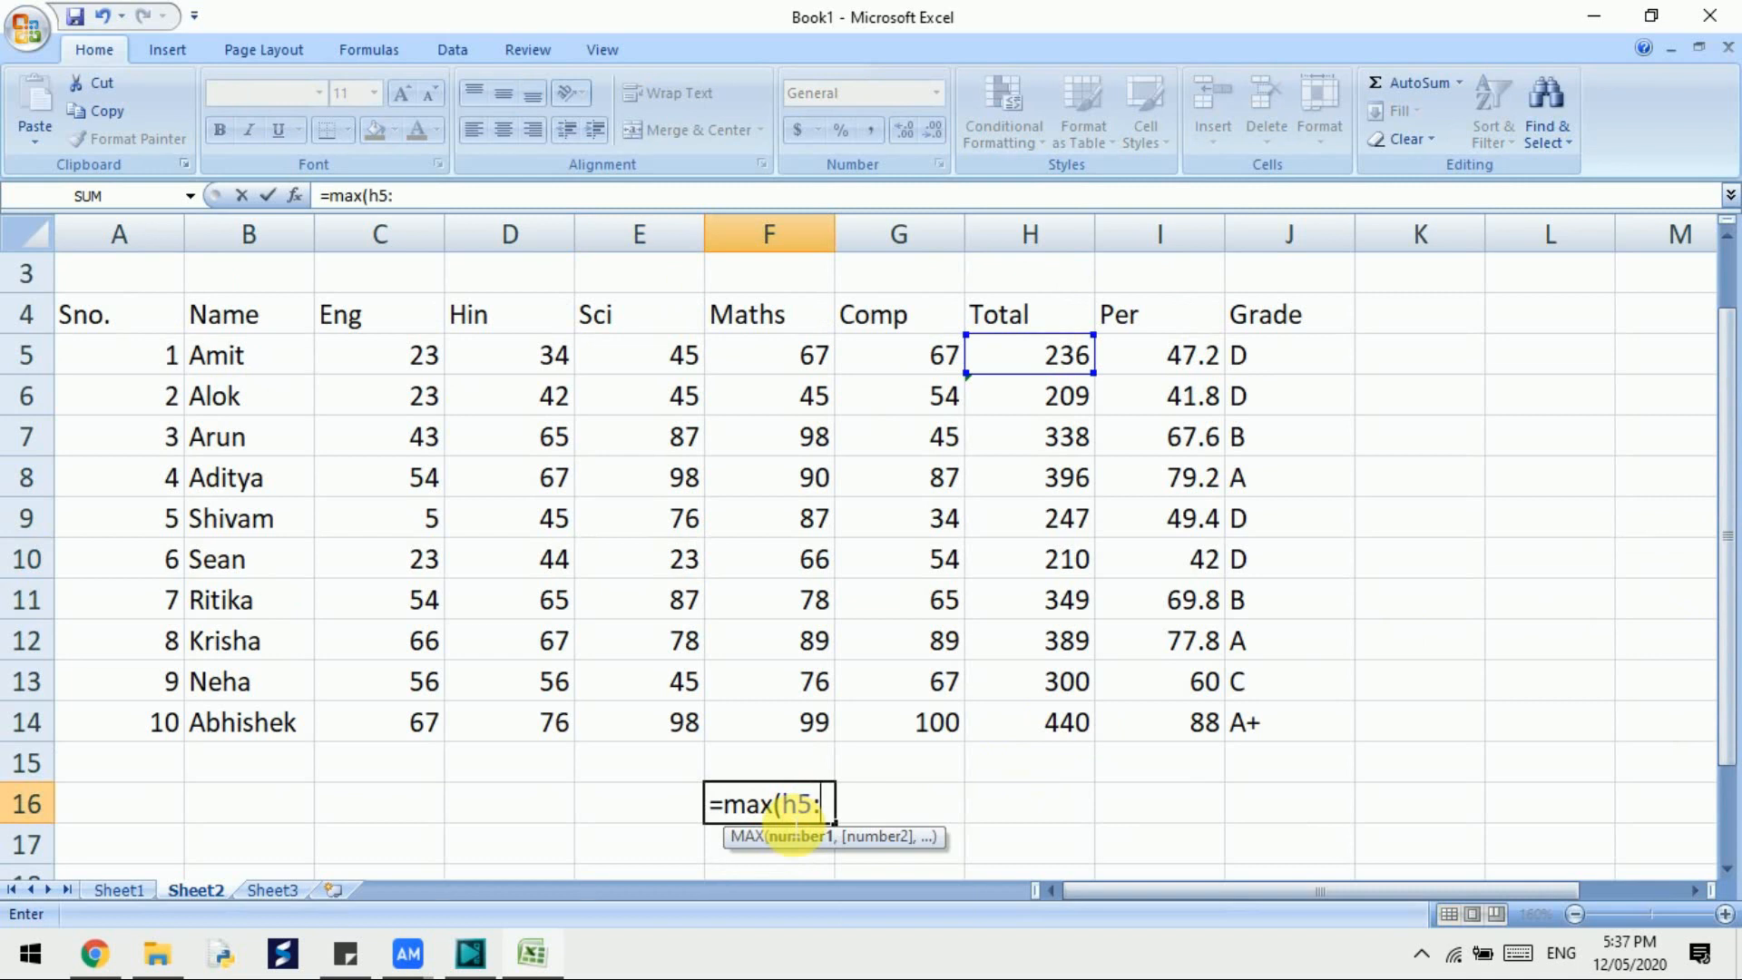
type("h14")
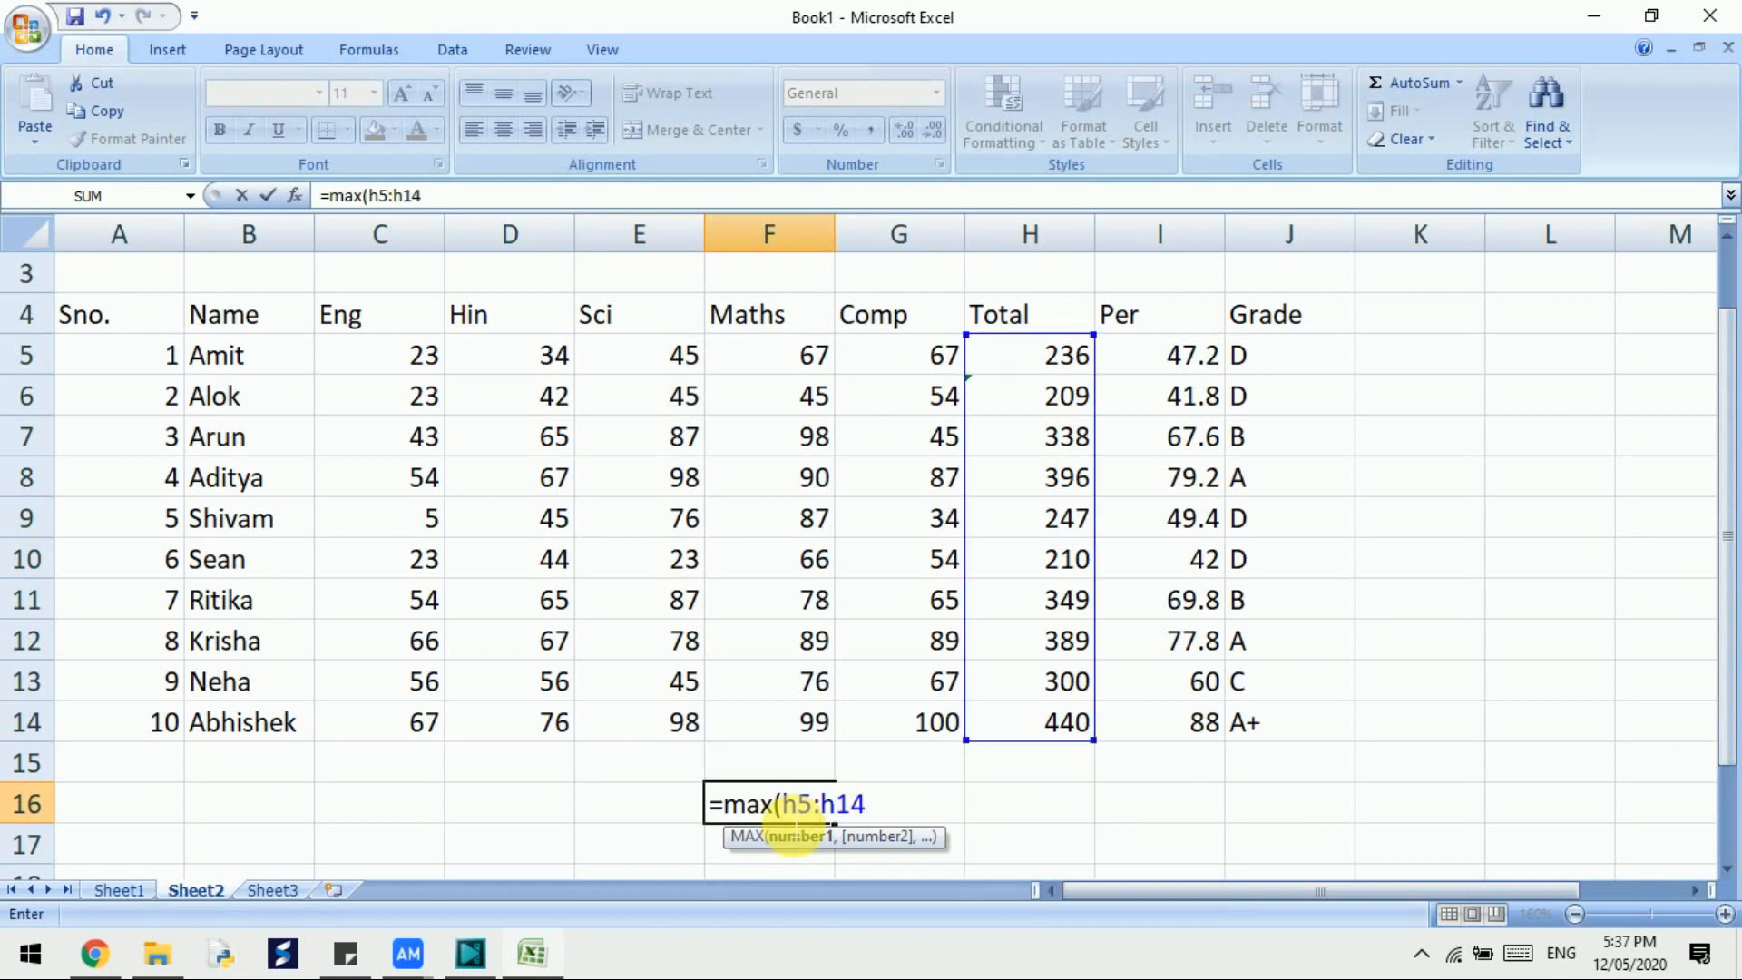
type(")")
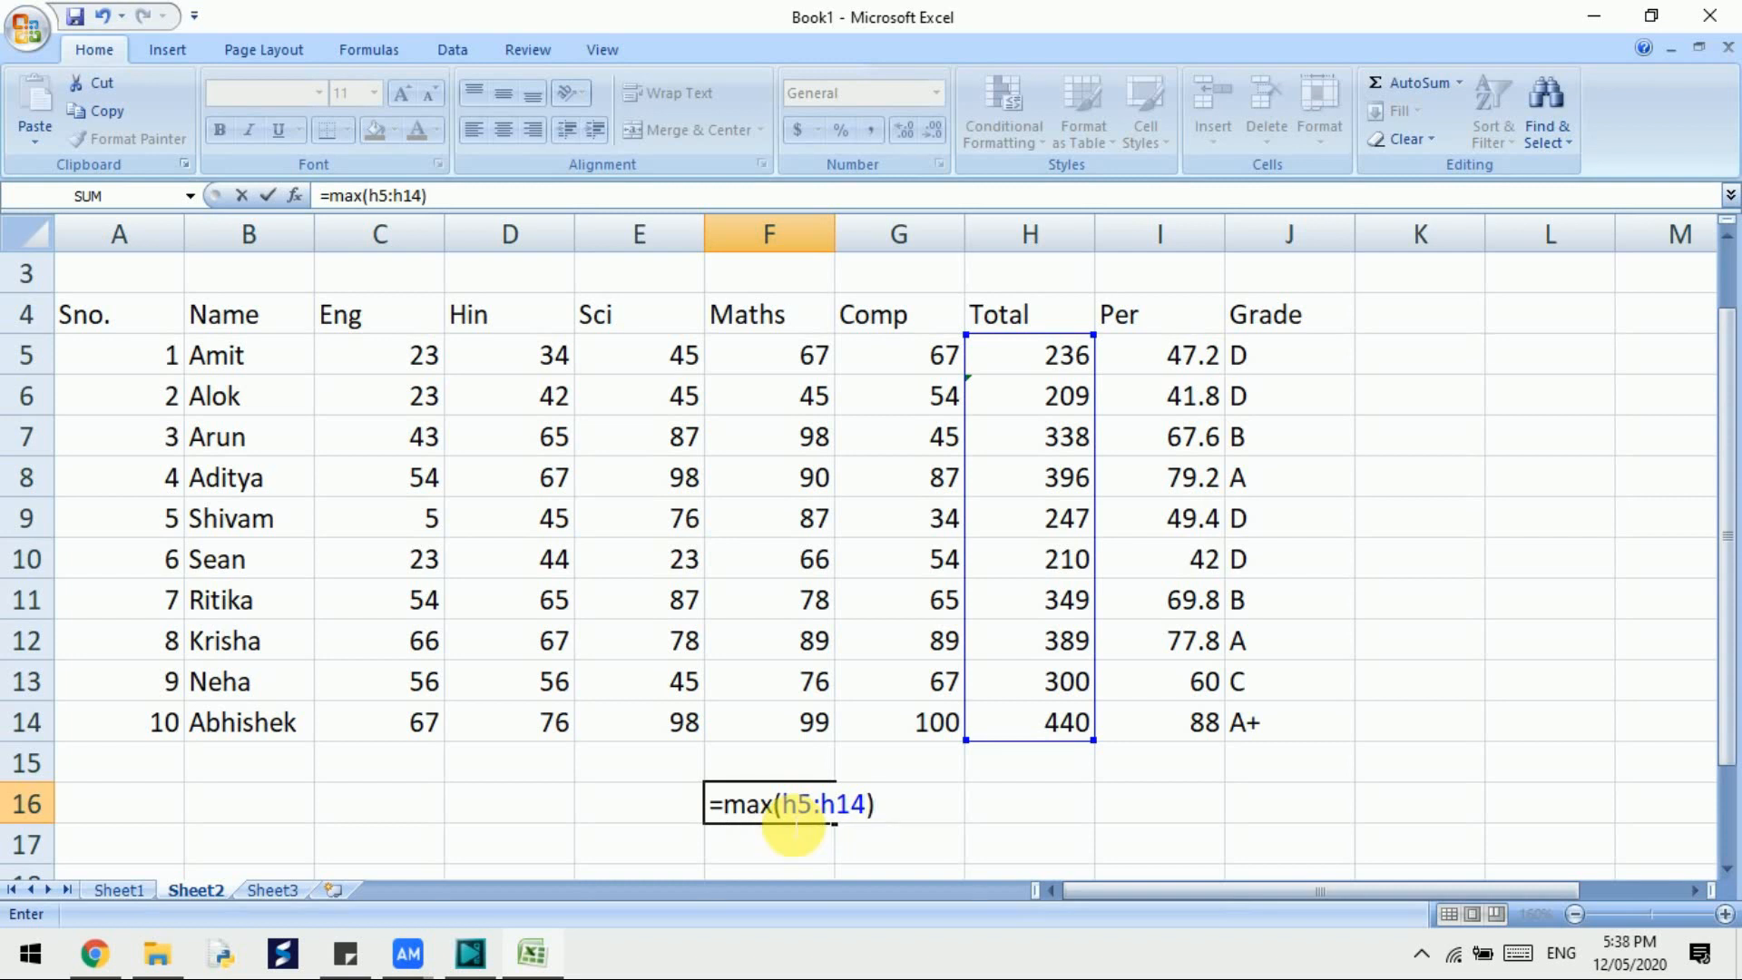
key("Return")
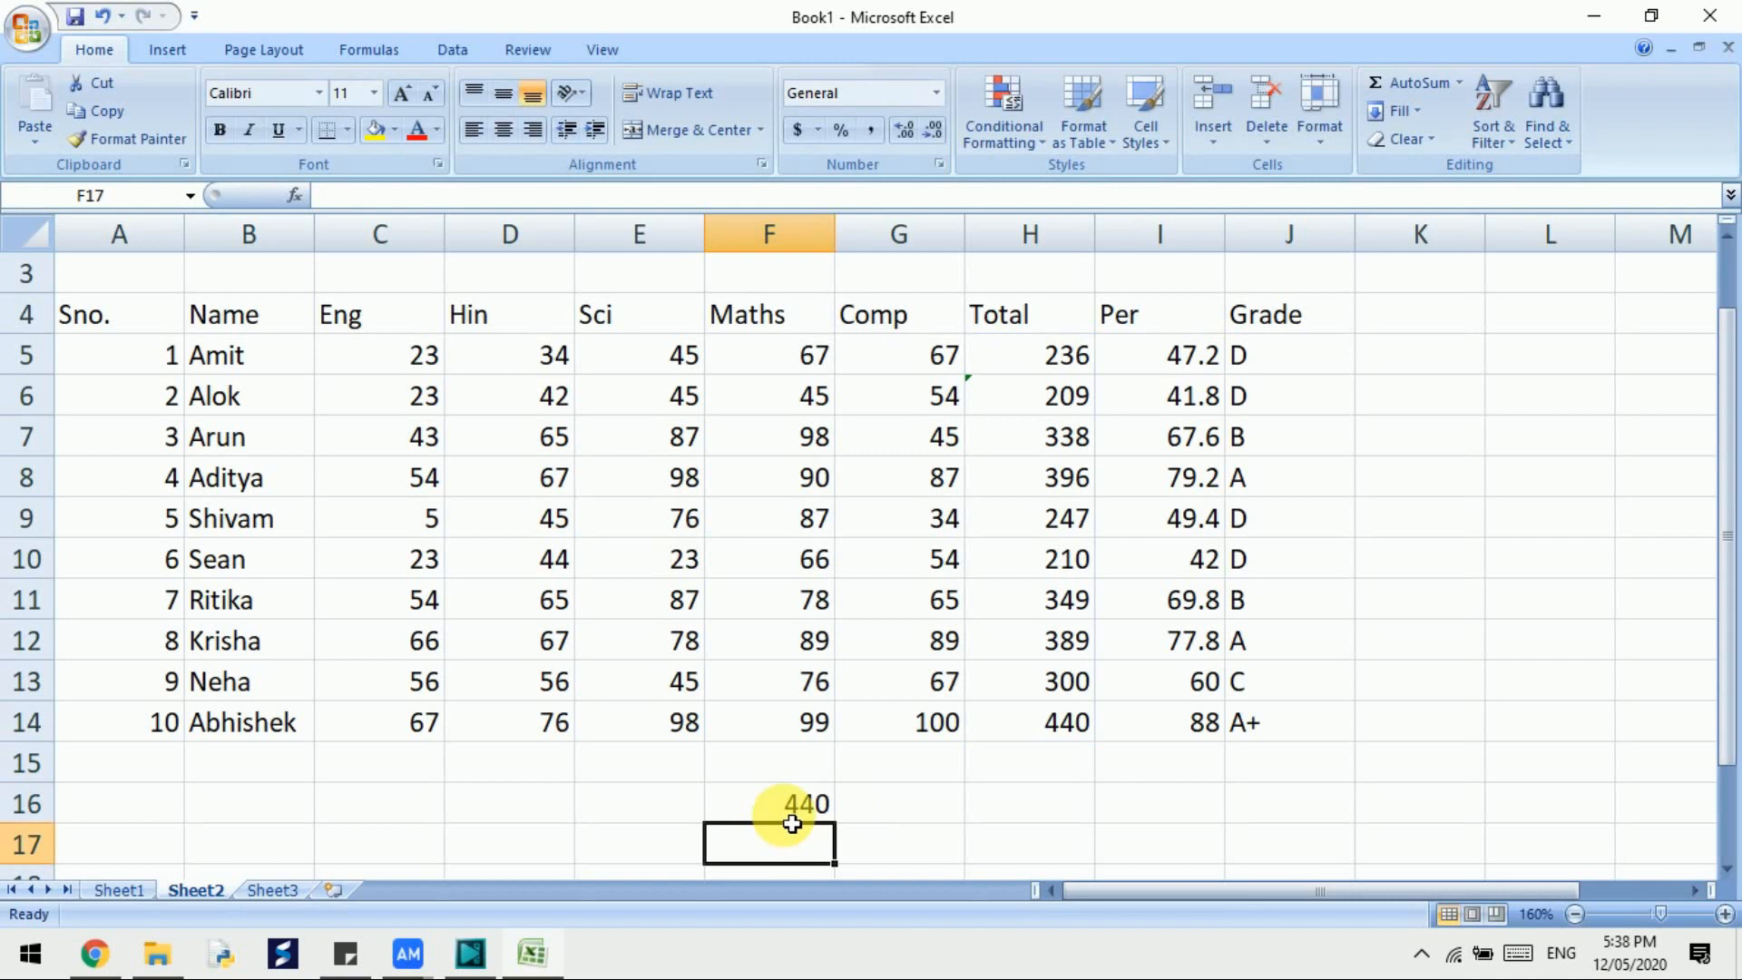
Calculate the lowest total in F17 with the formula =min(h5:h14)
left_click(782, 855)
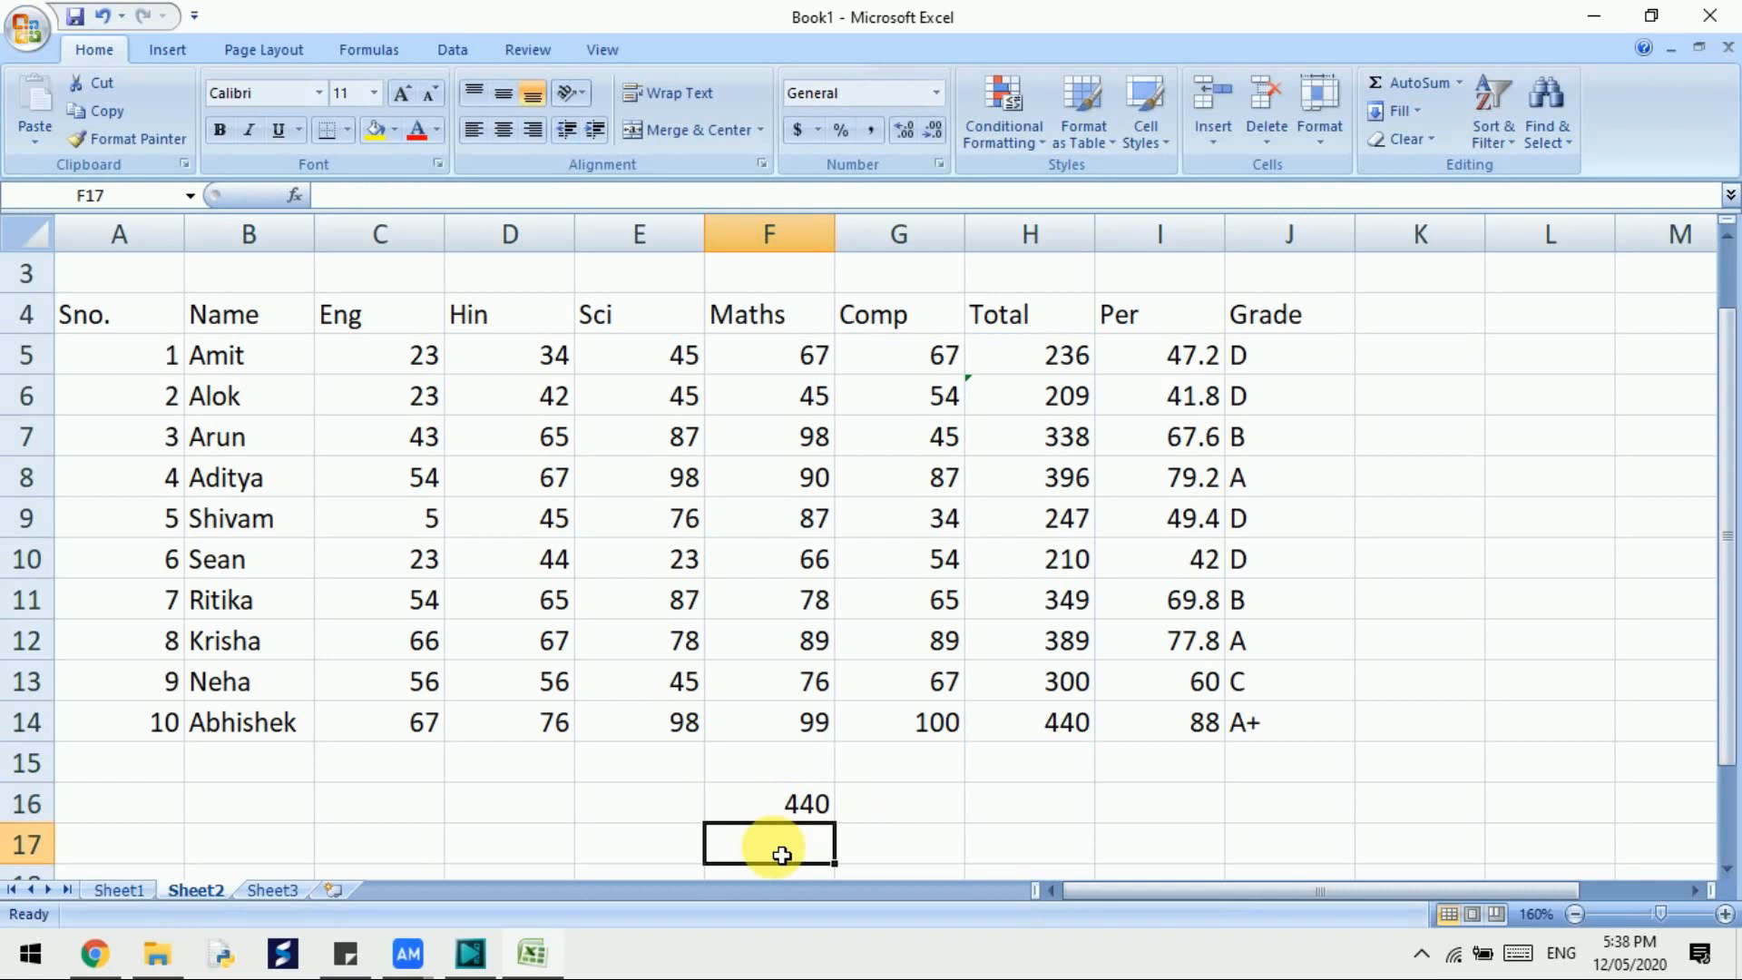
type("=")
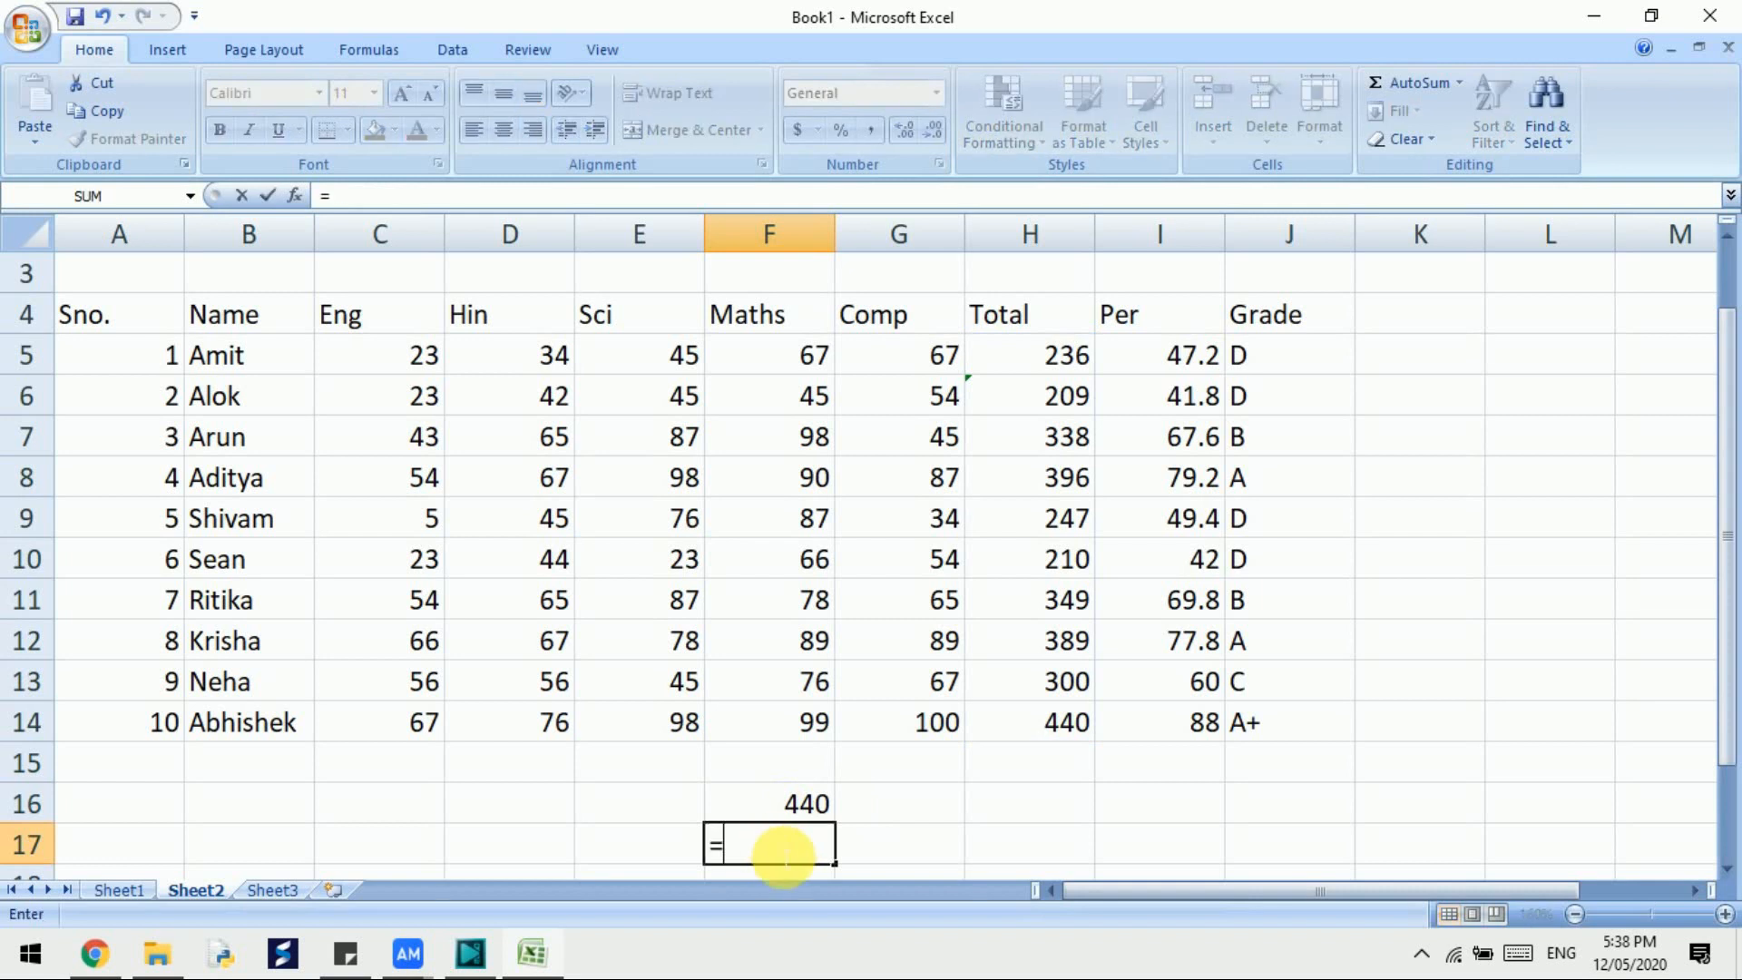
type("min(")
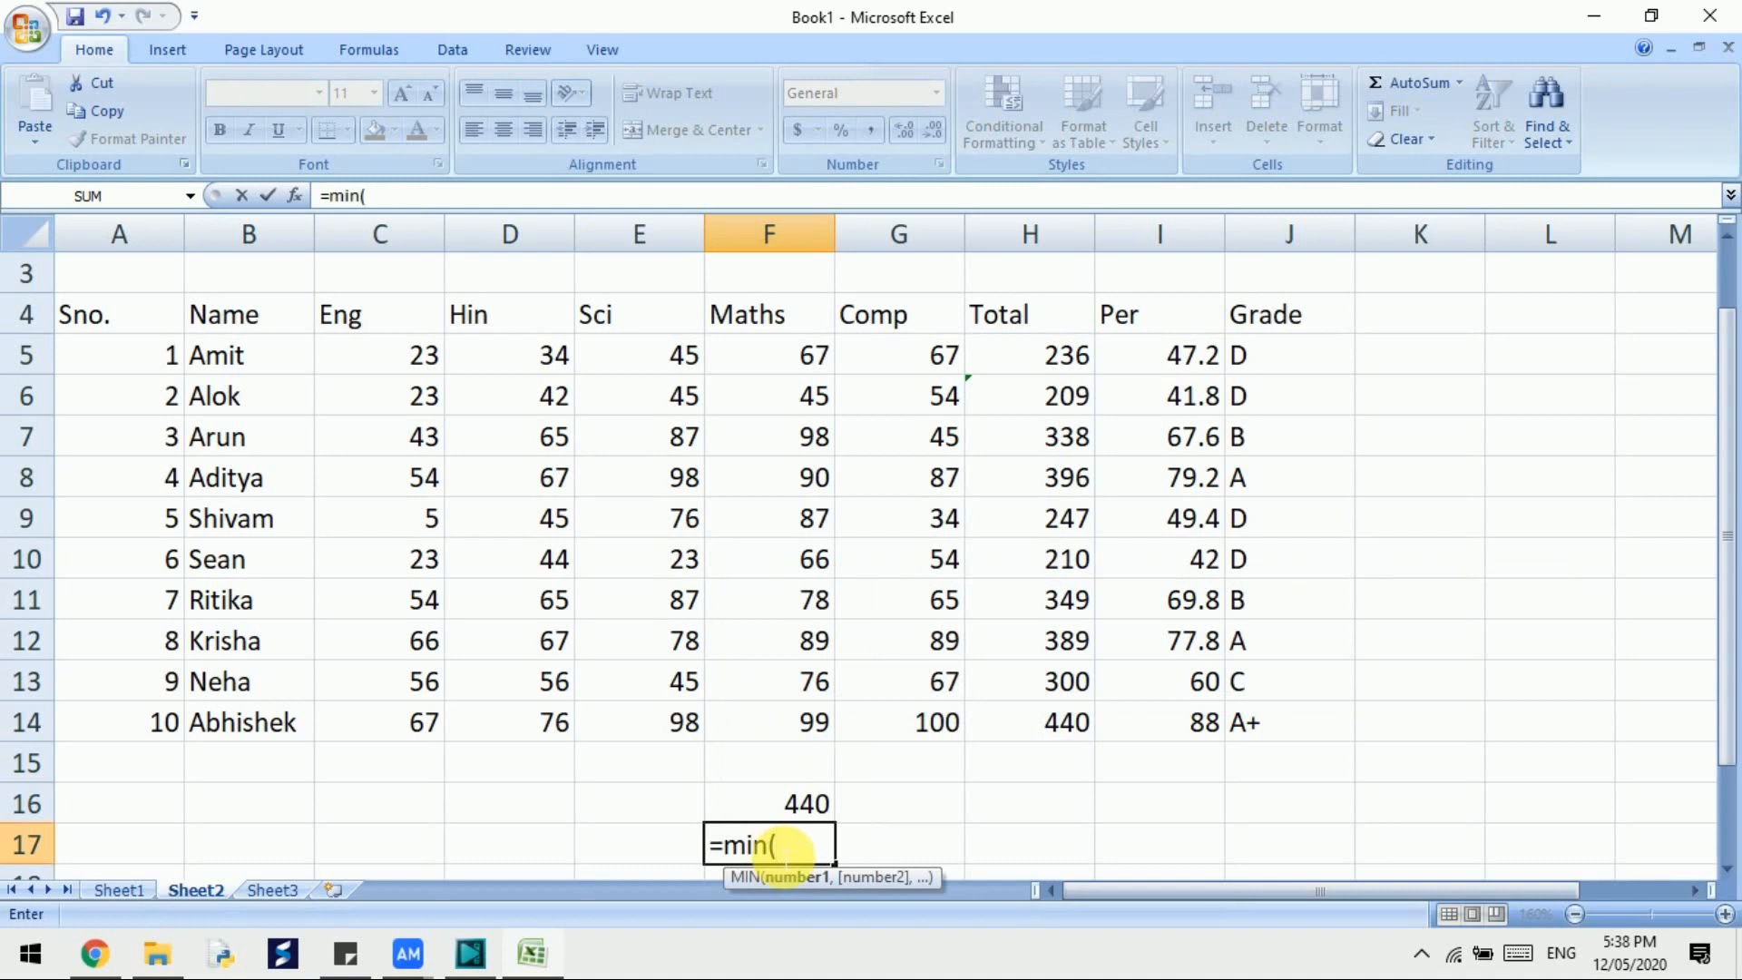
type("h")
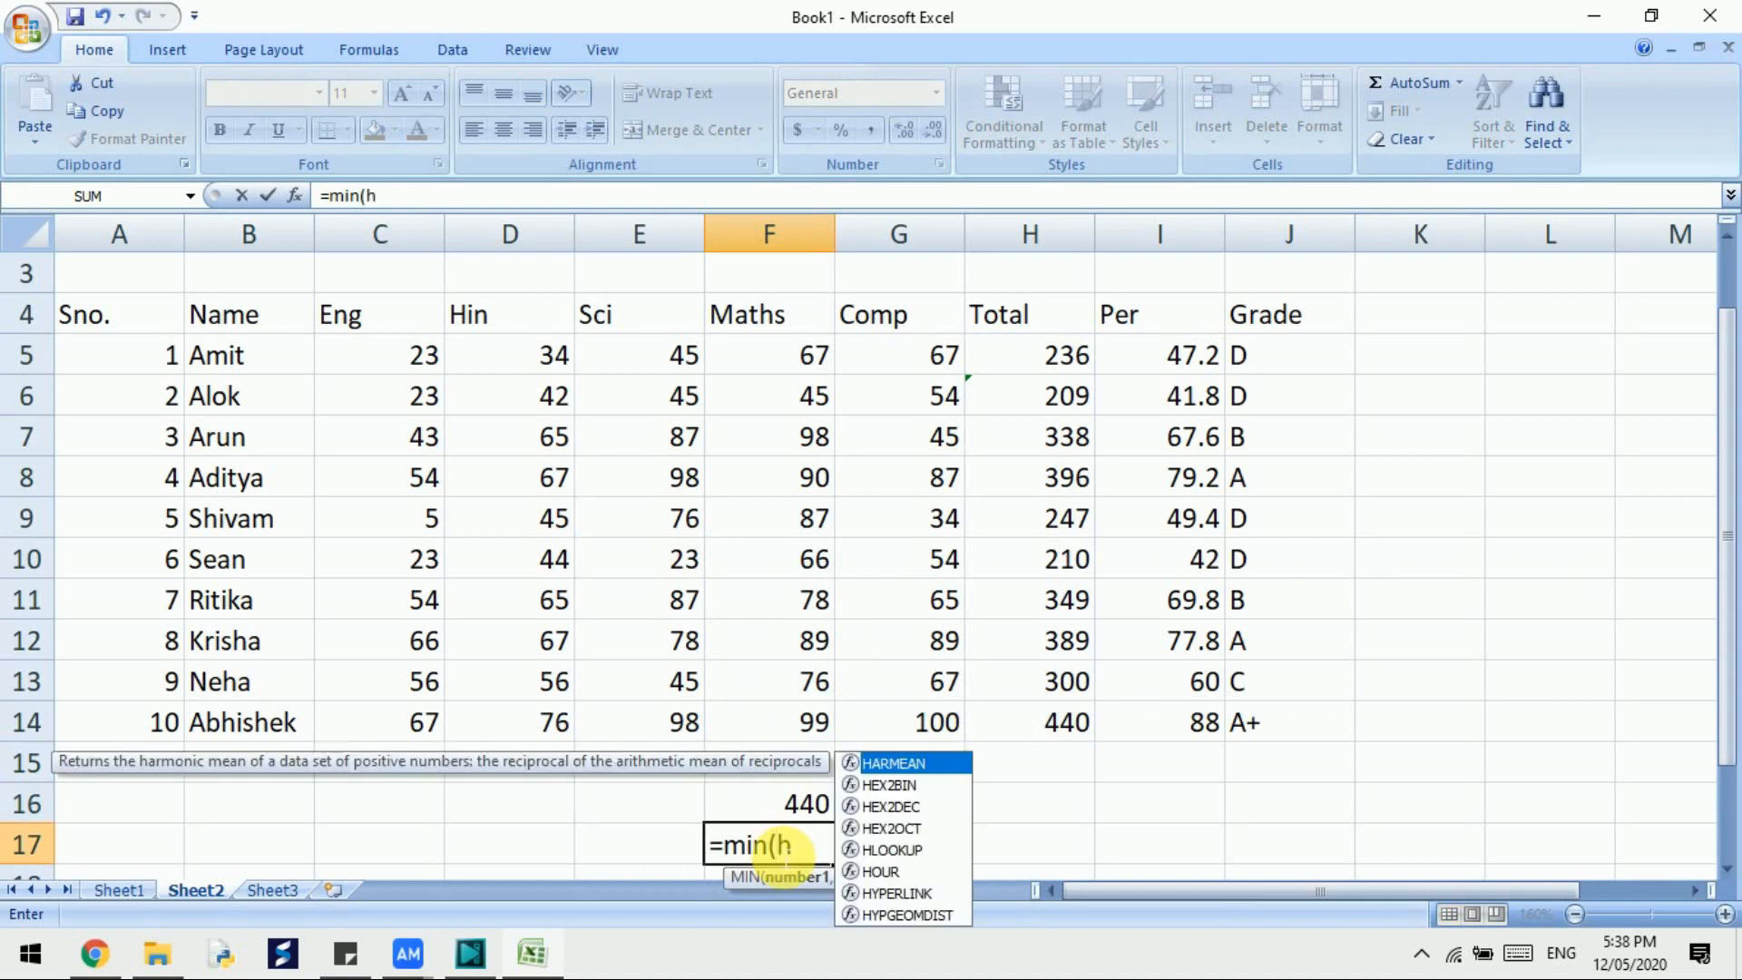
type("5")
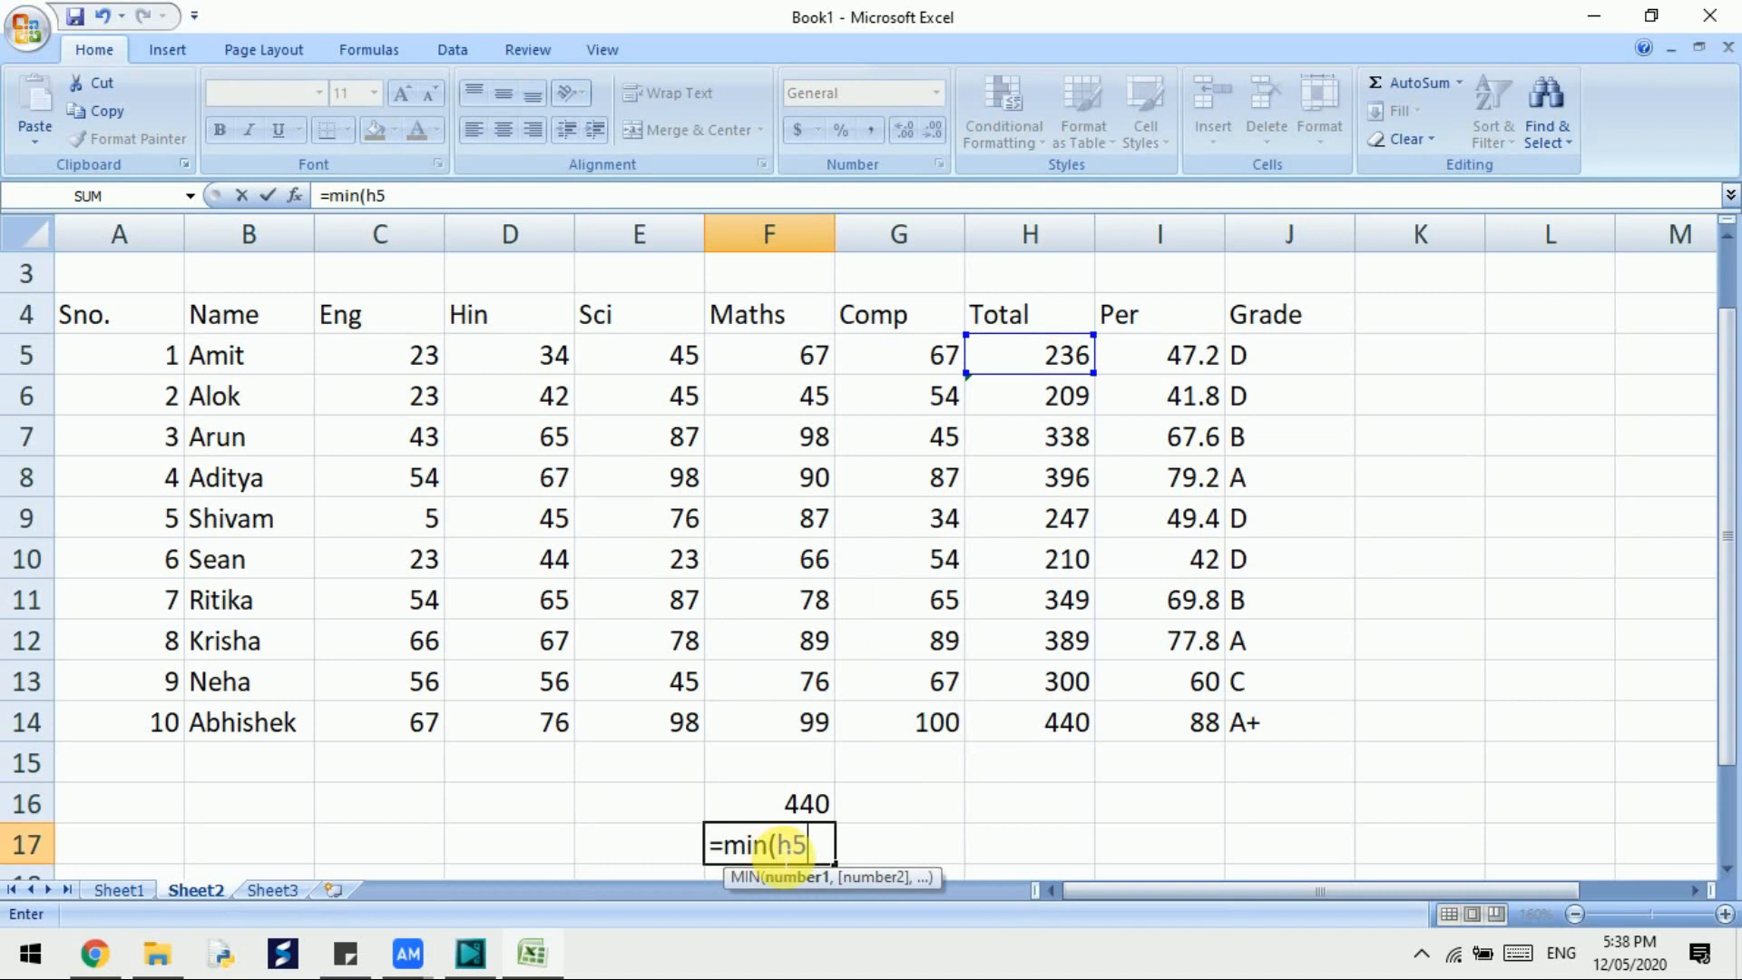
type(":h14")
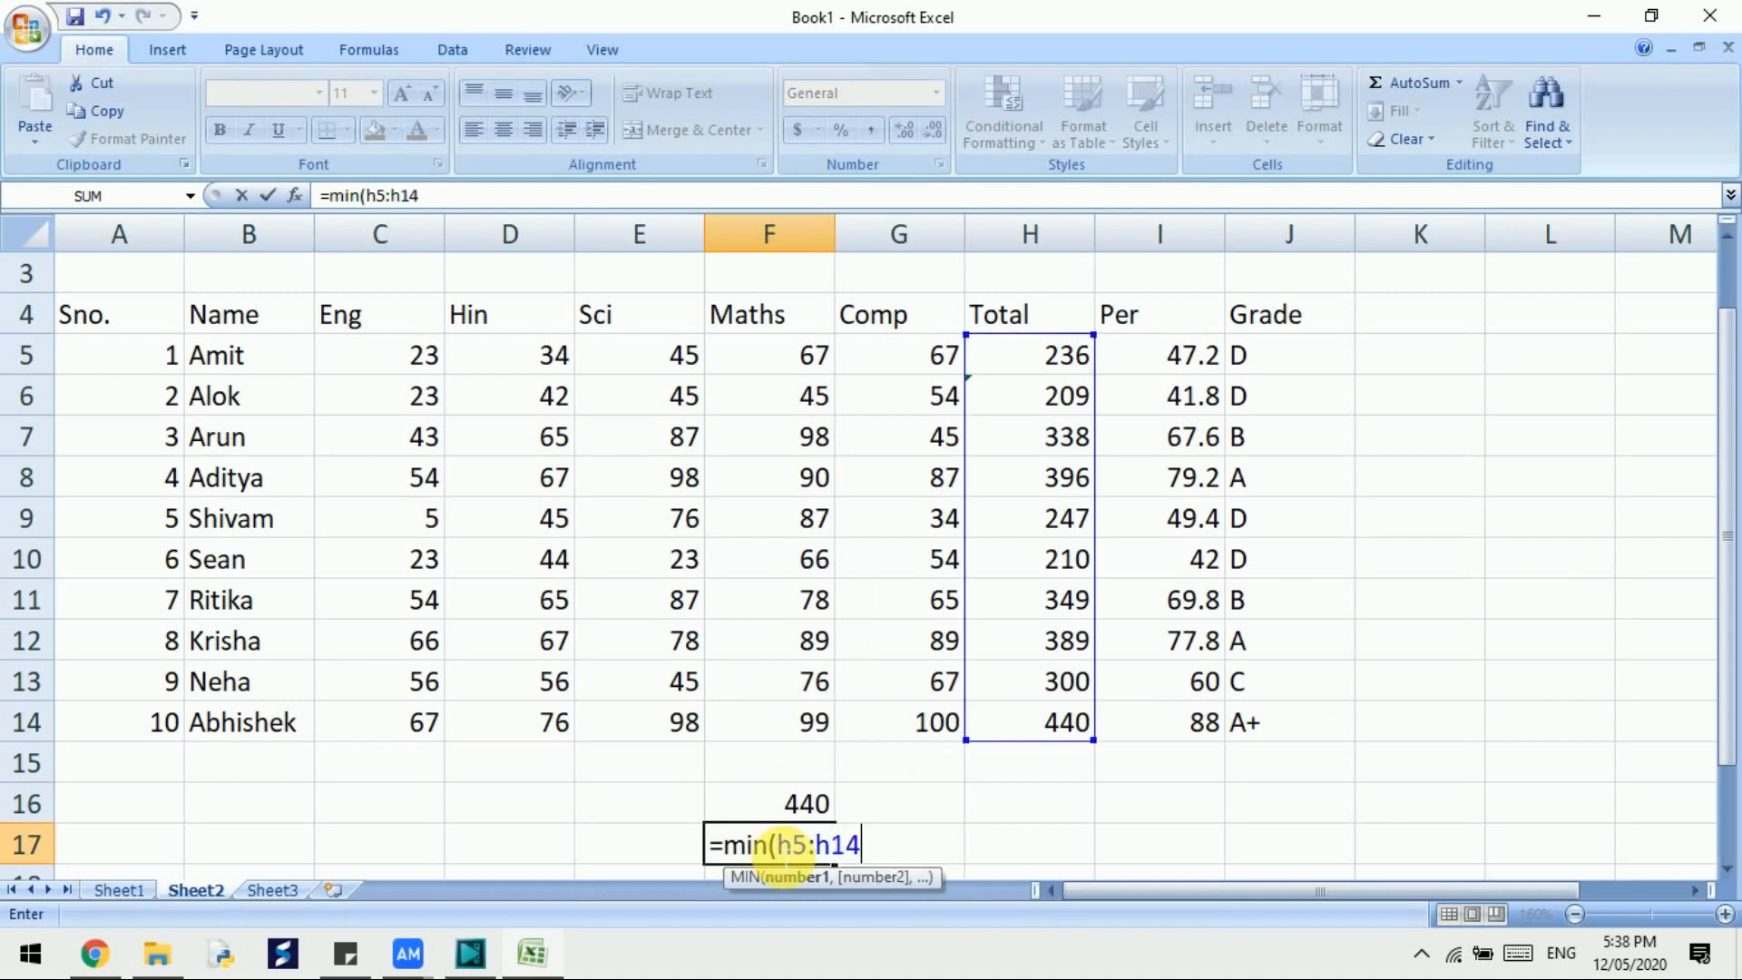
type(")")
key("Return")
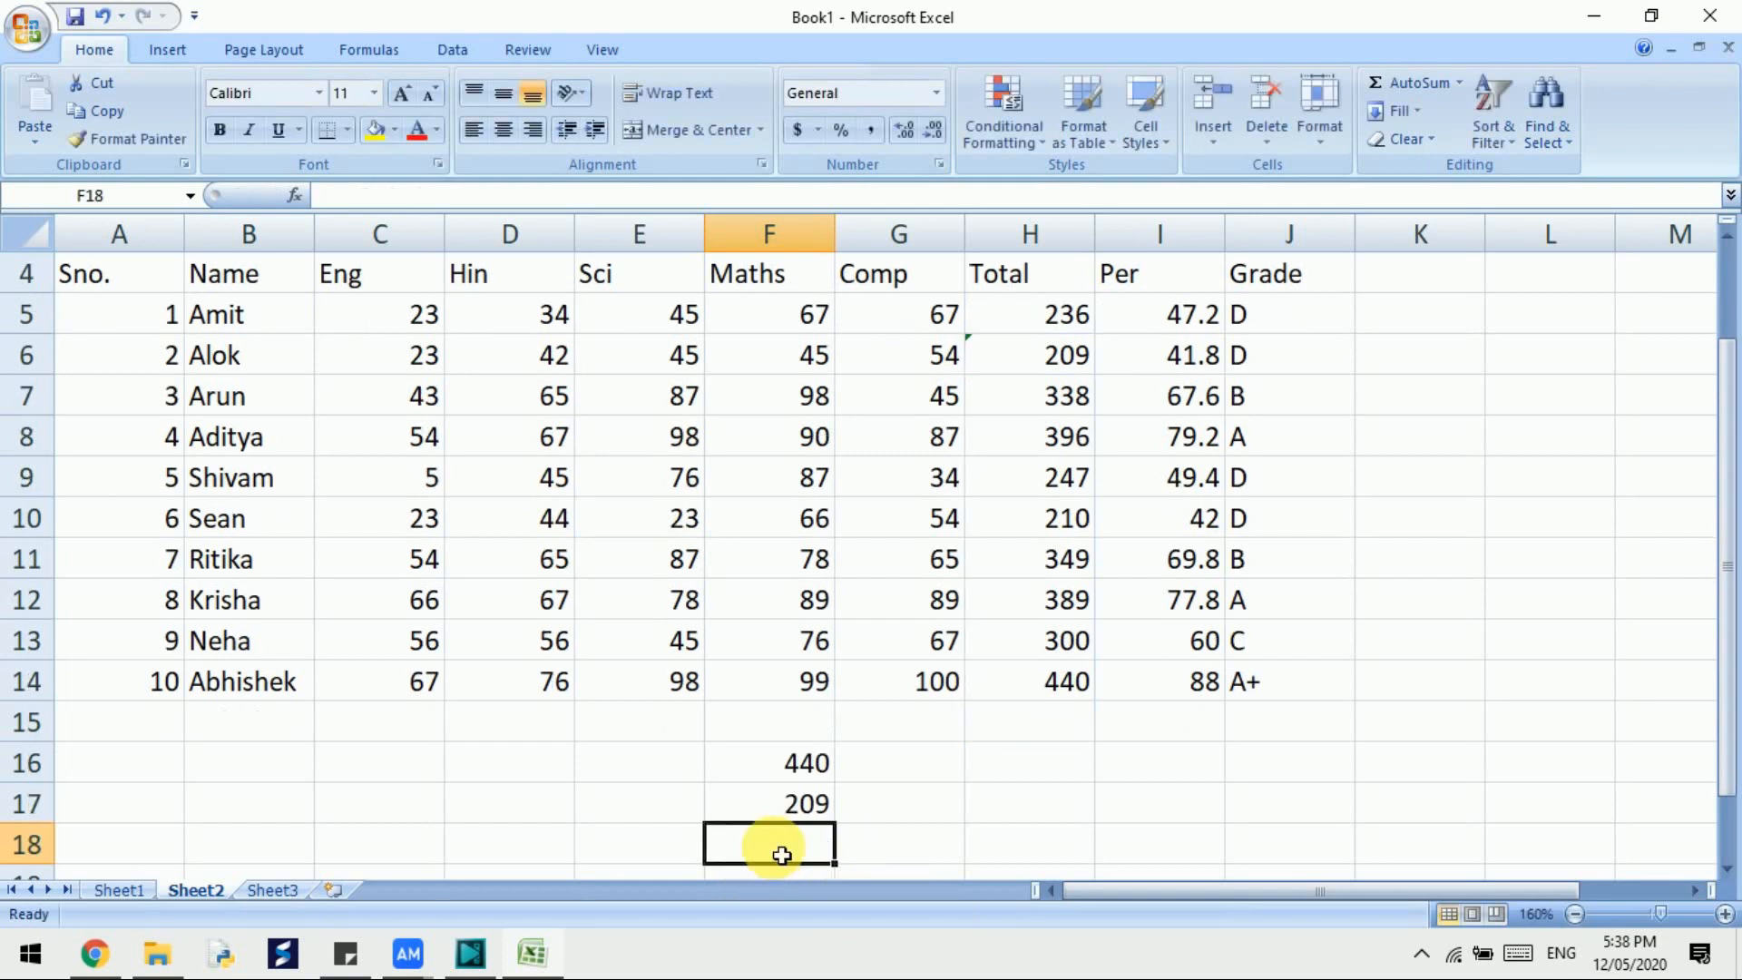